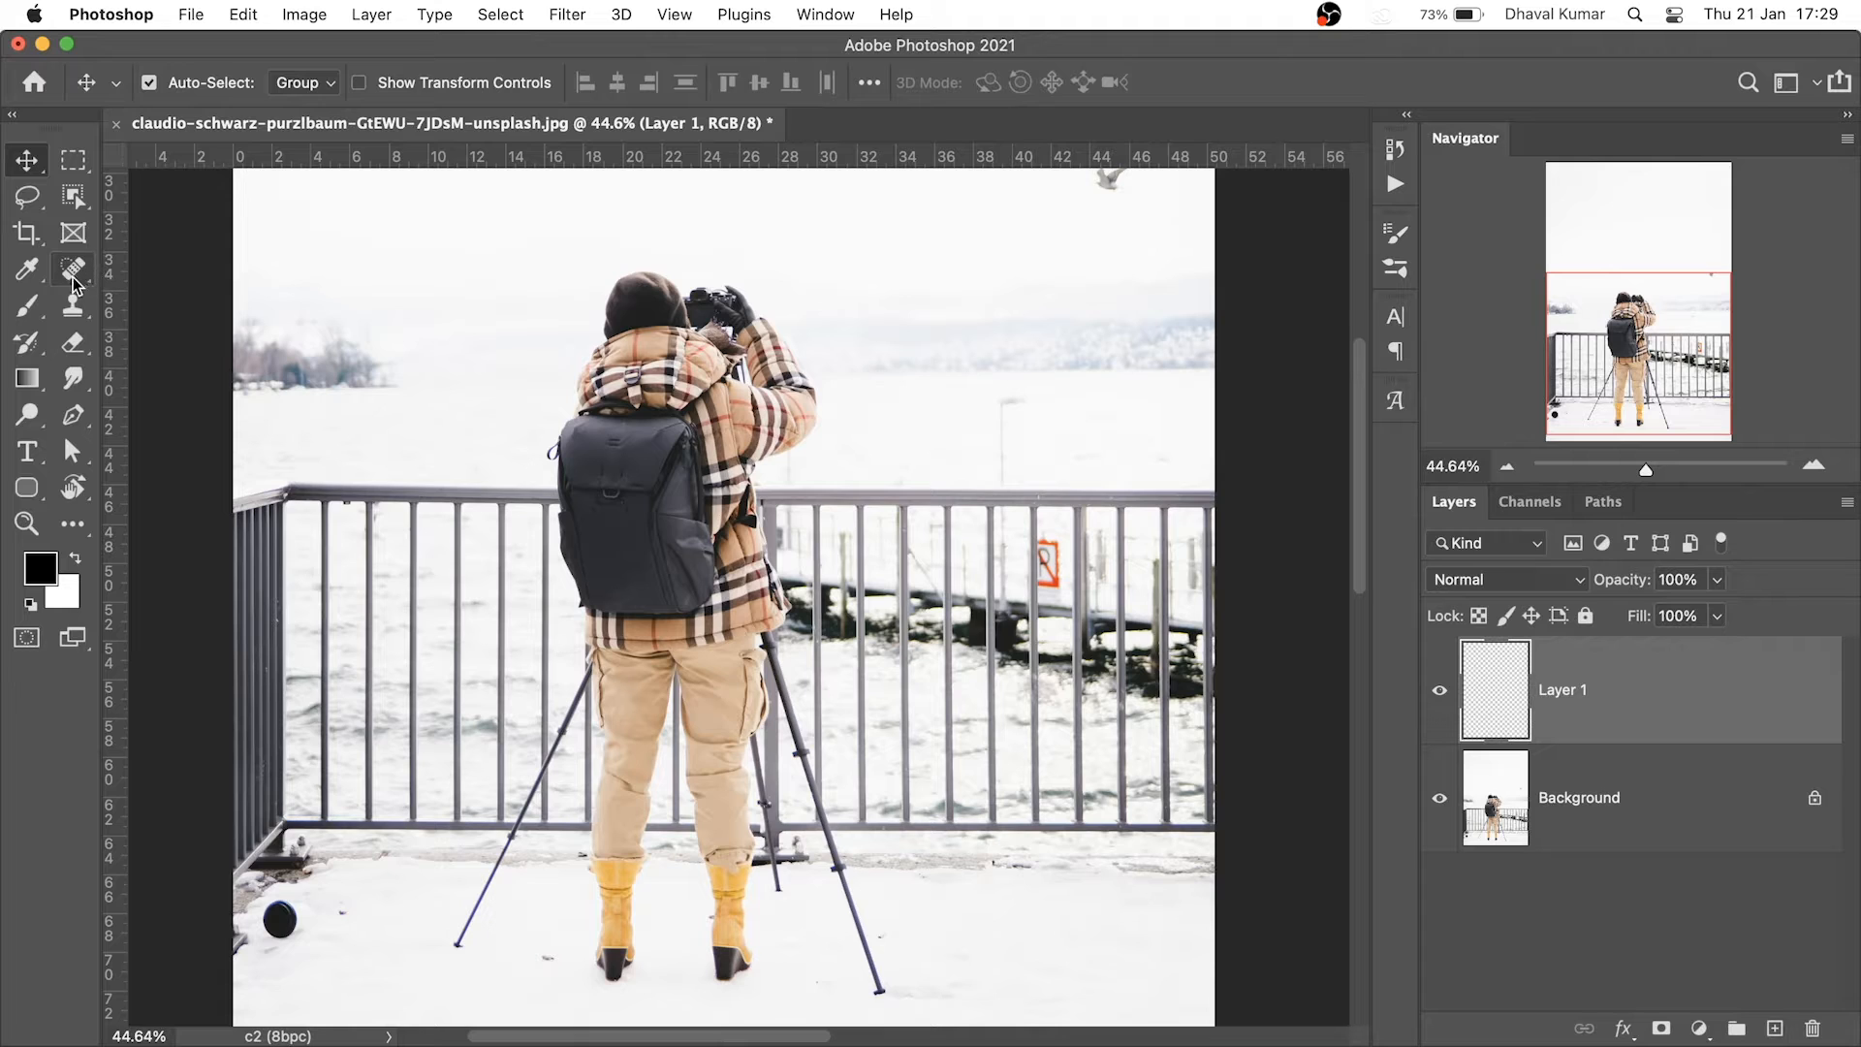
Choose the Spot Healing Brush Tool to begin retouching on Layer 1
click(78, 274)
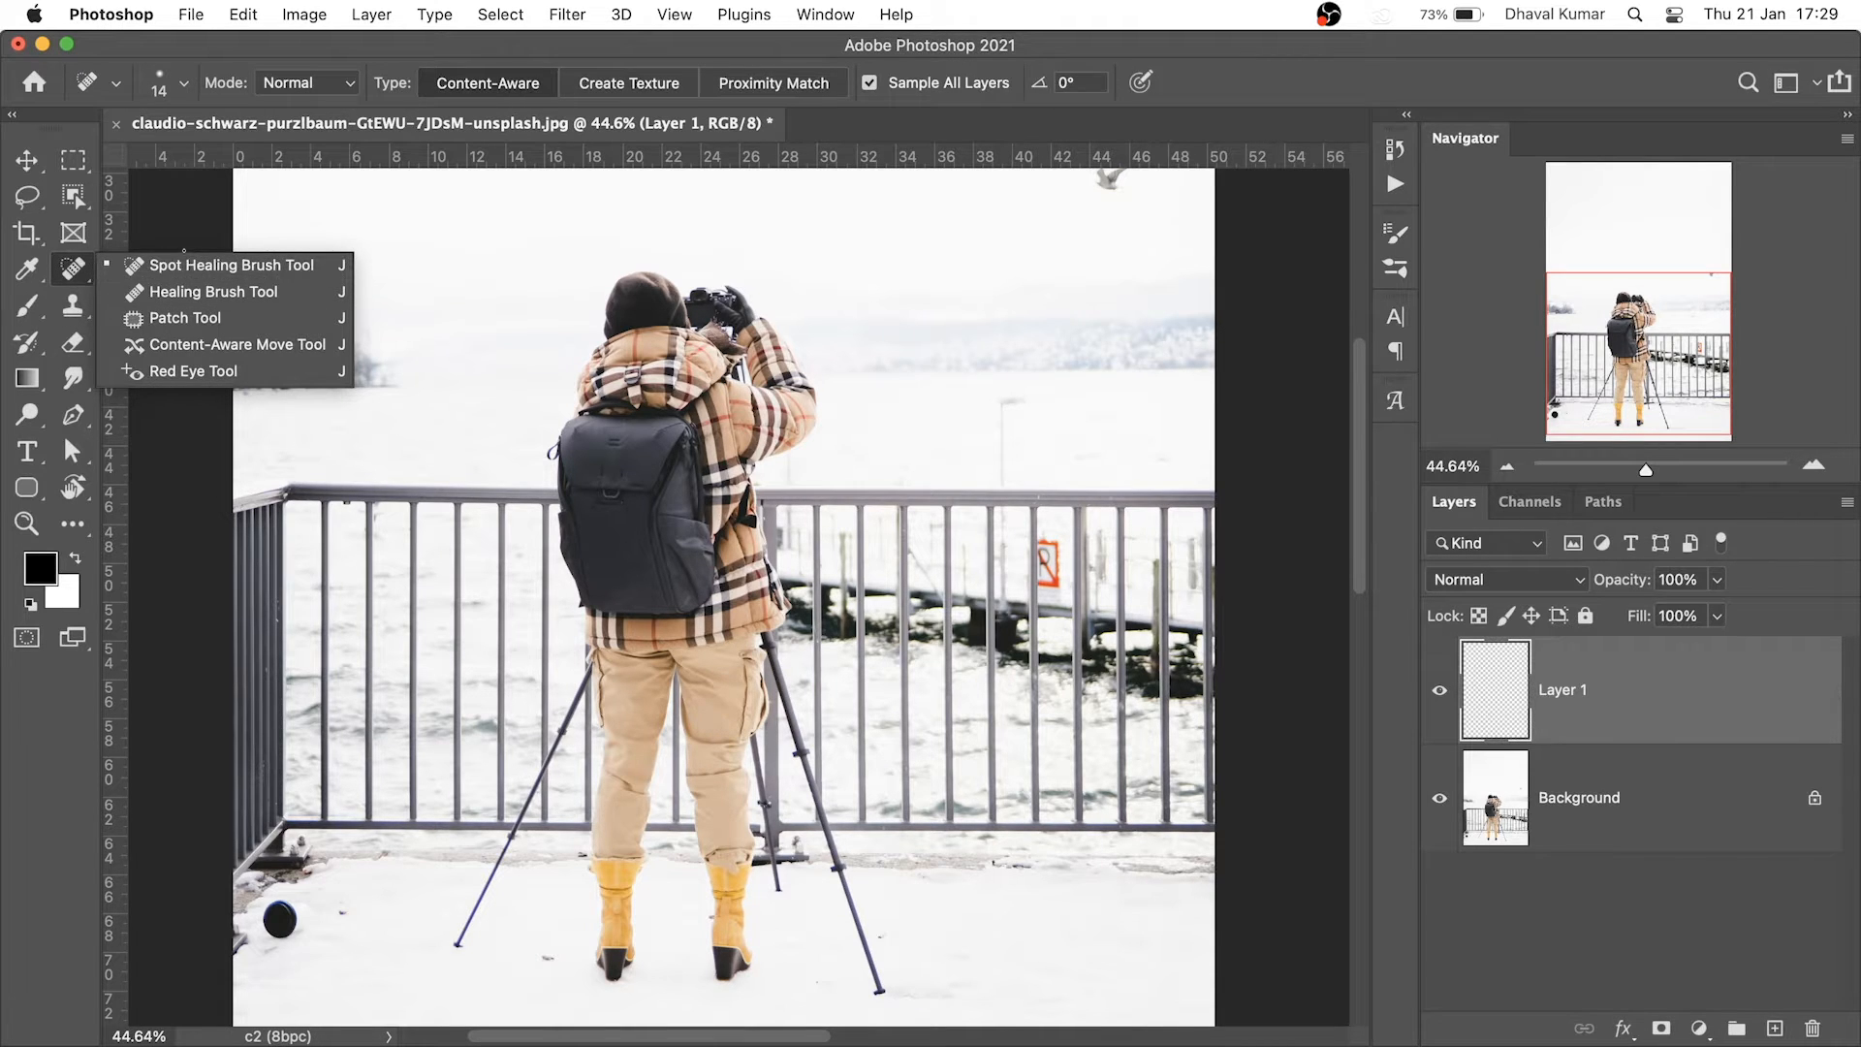
click(184, 262)
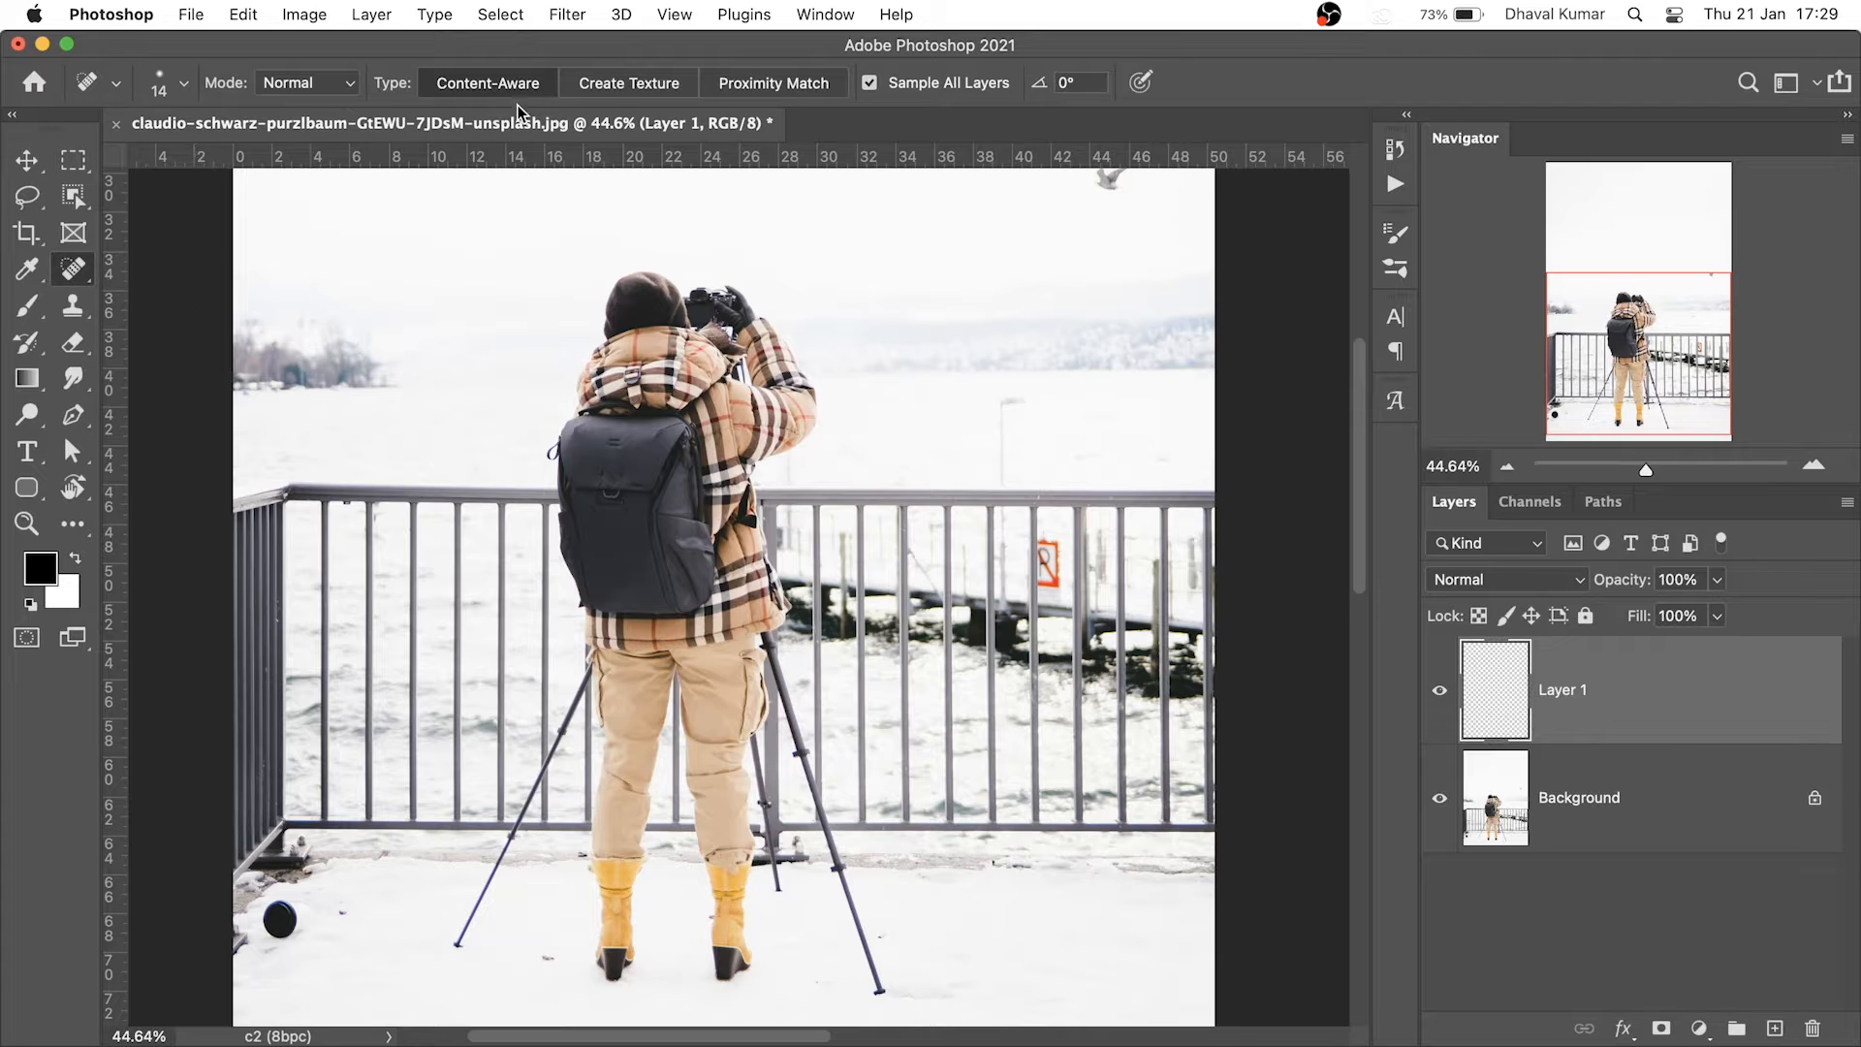
click(183, 82)
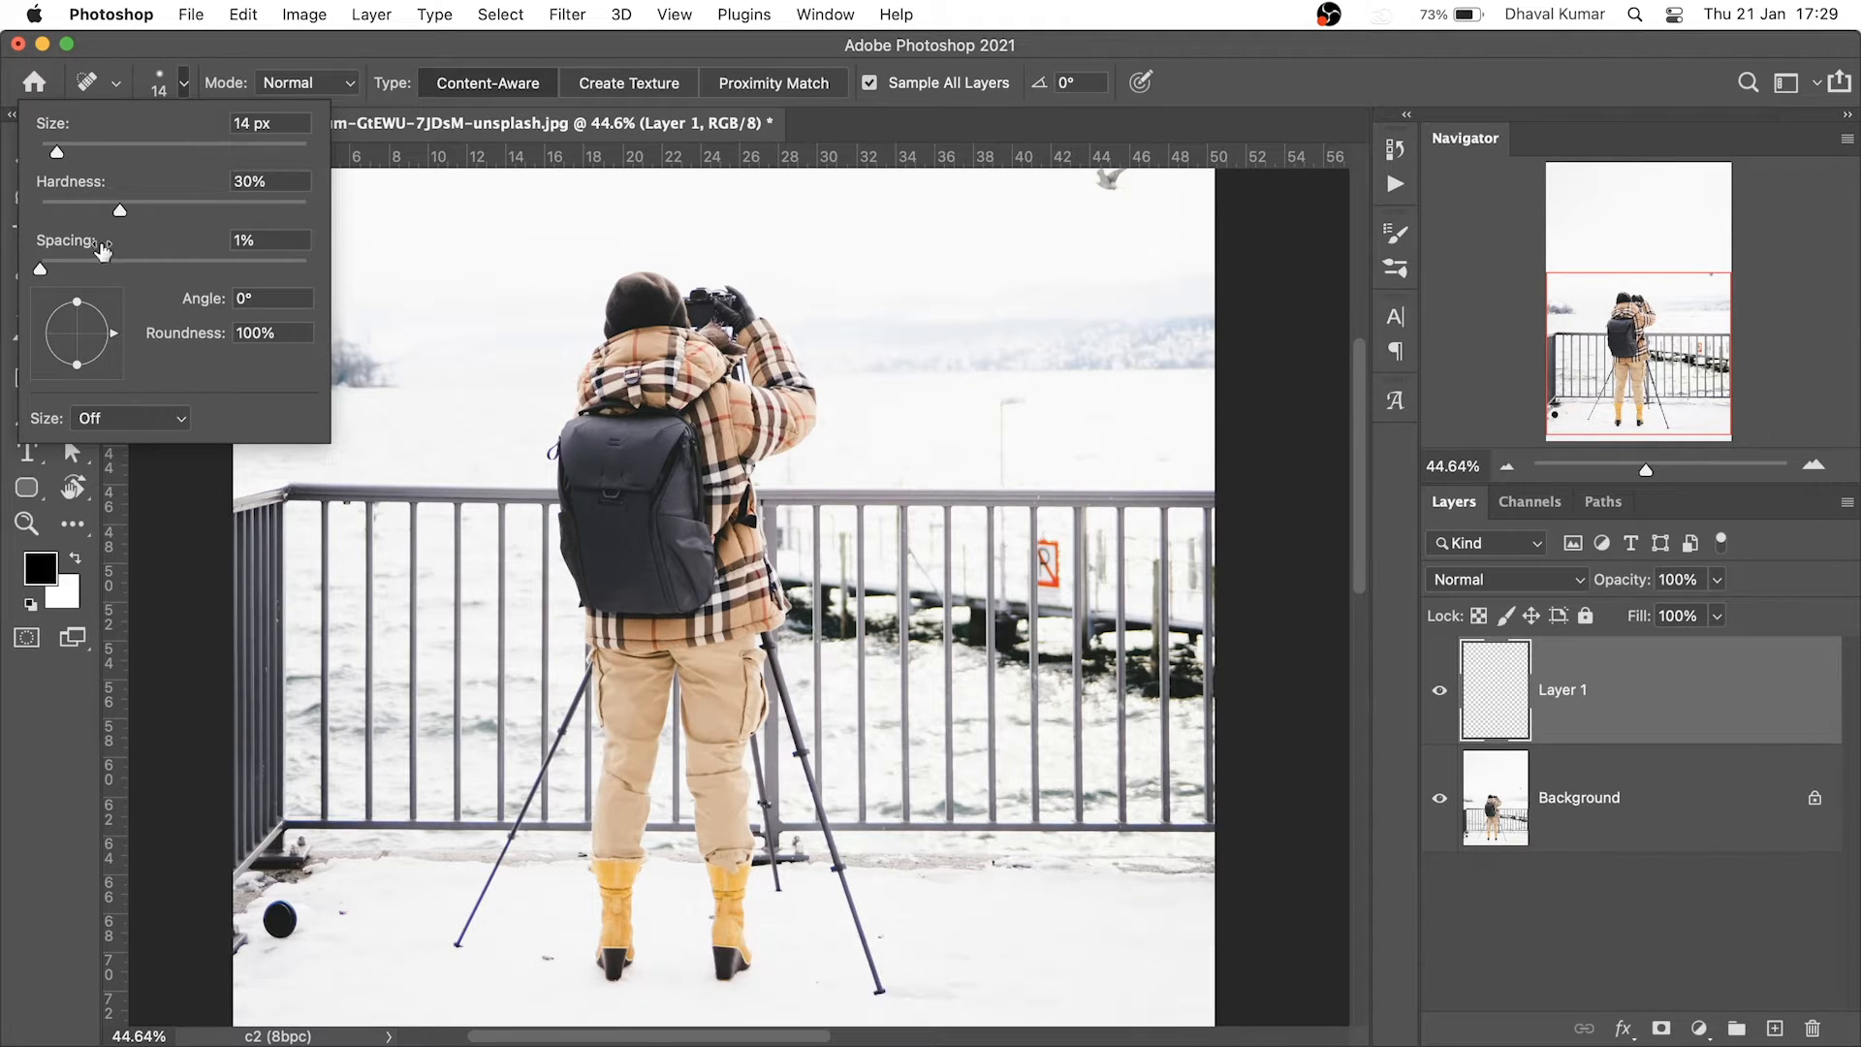
click(882, 122)
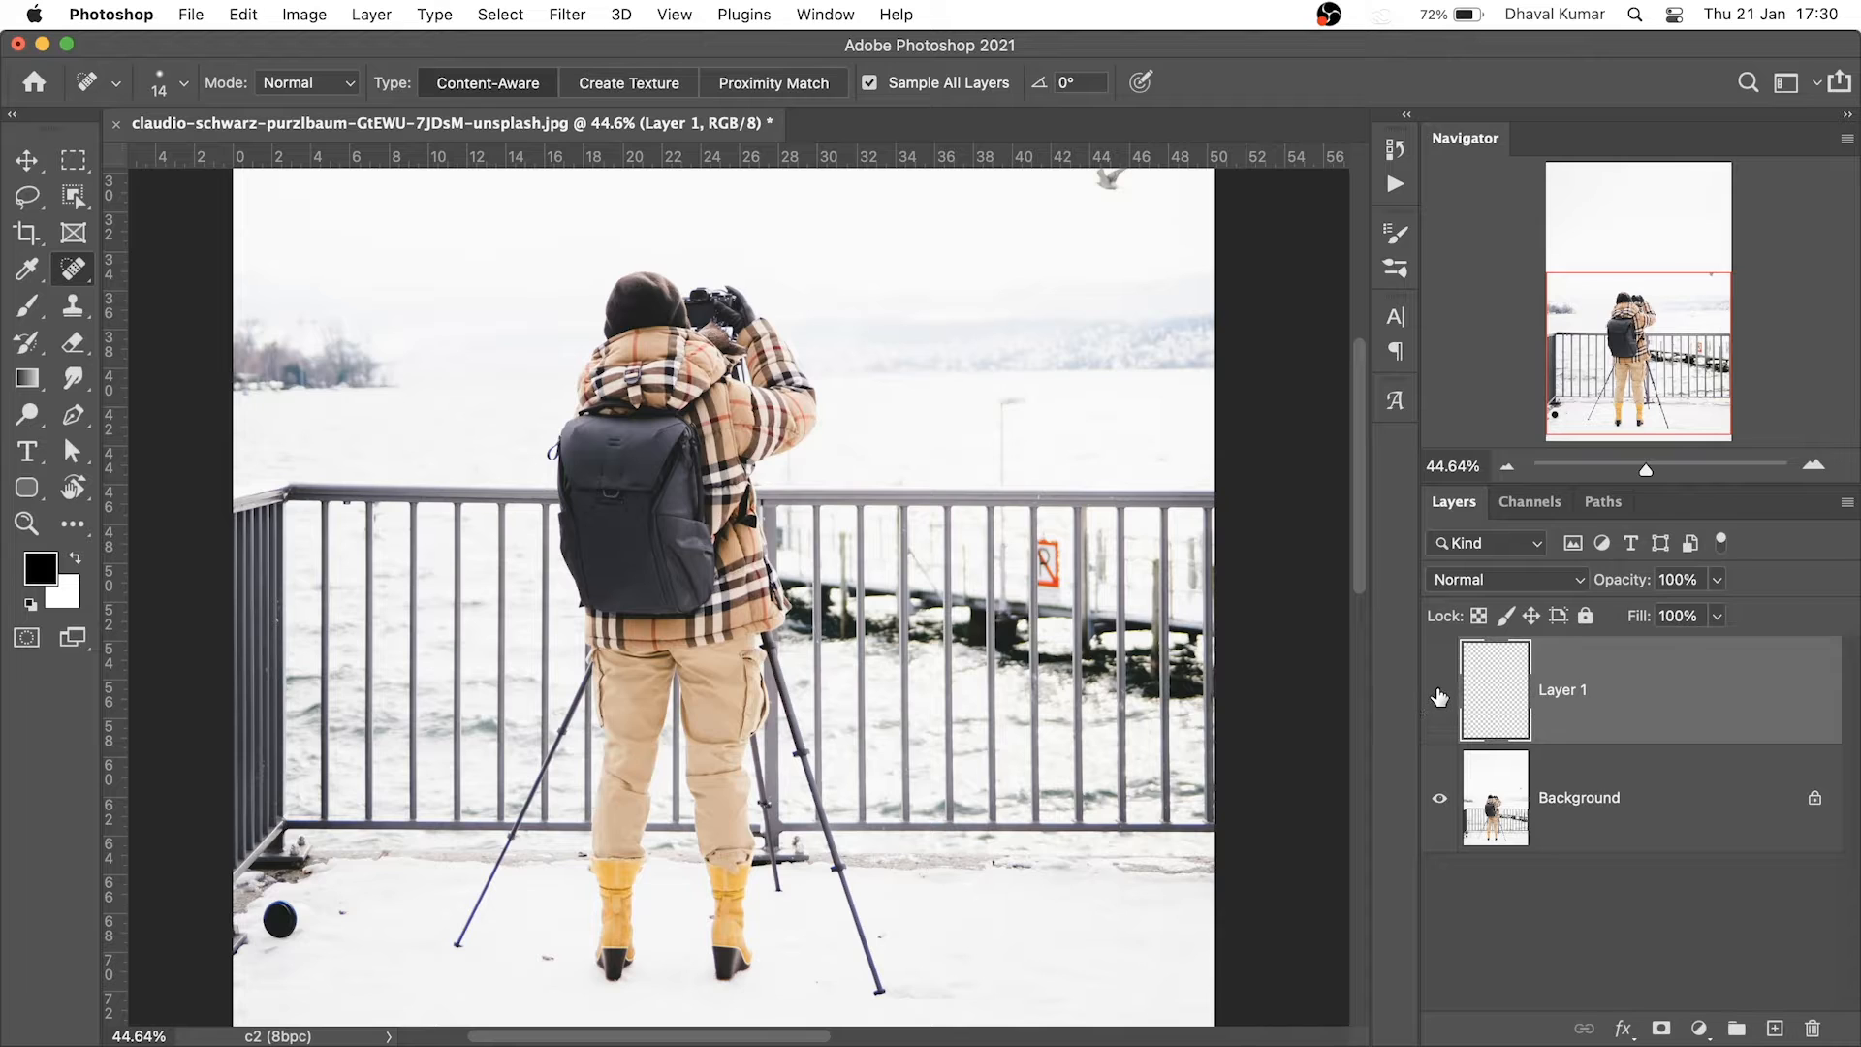
click(1439, 694)
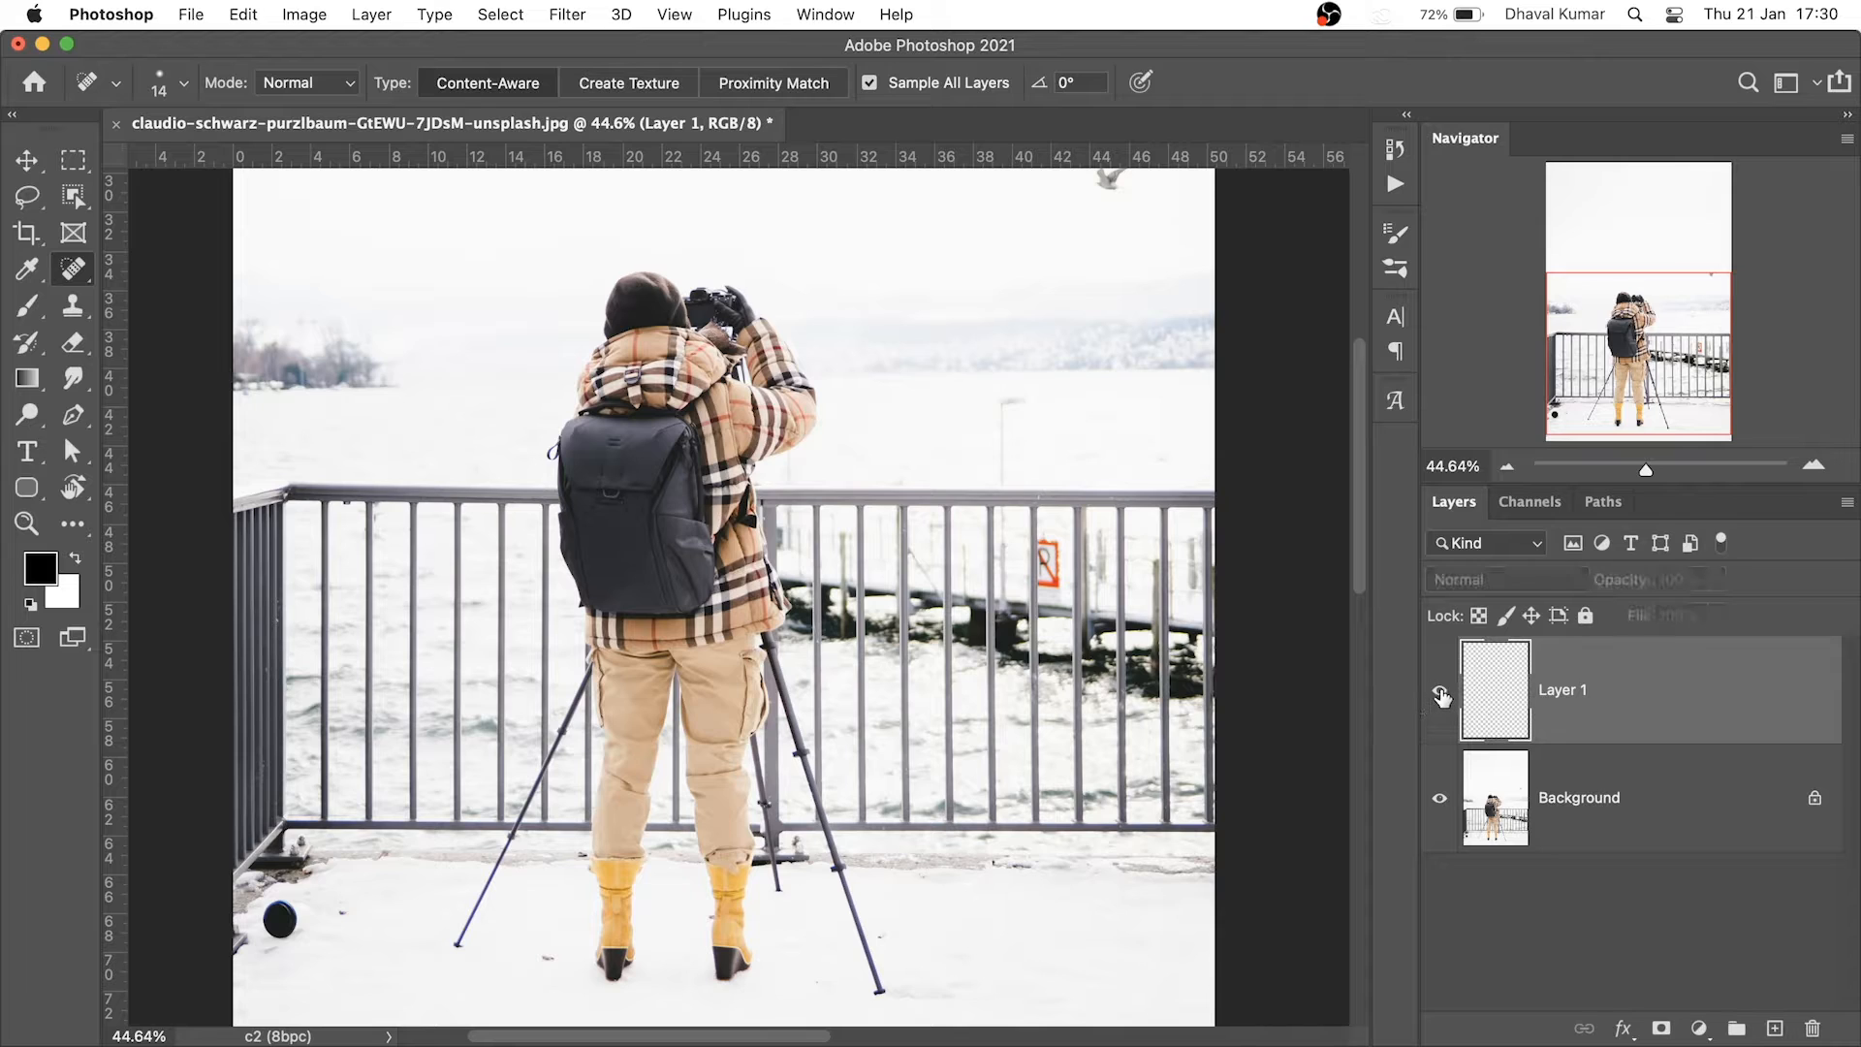
click(1542, 799)
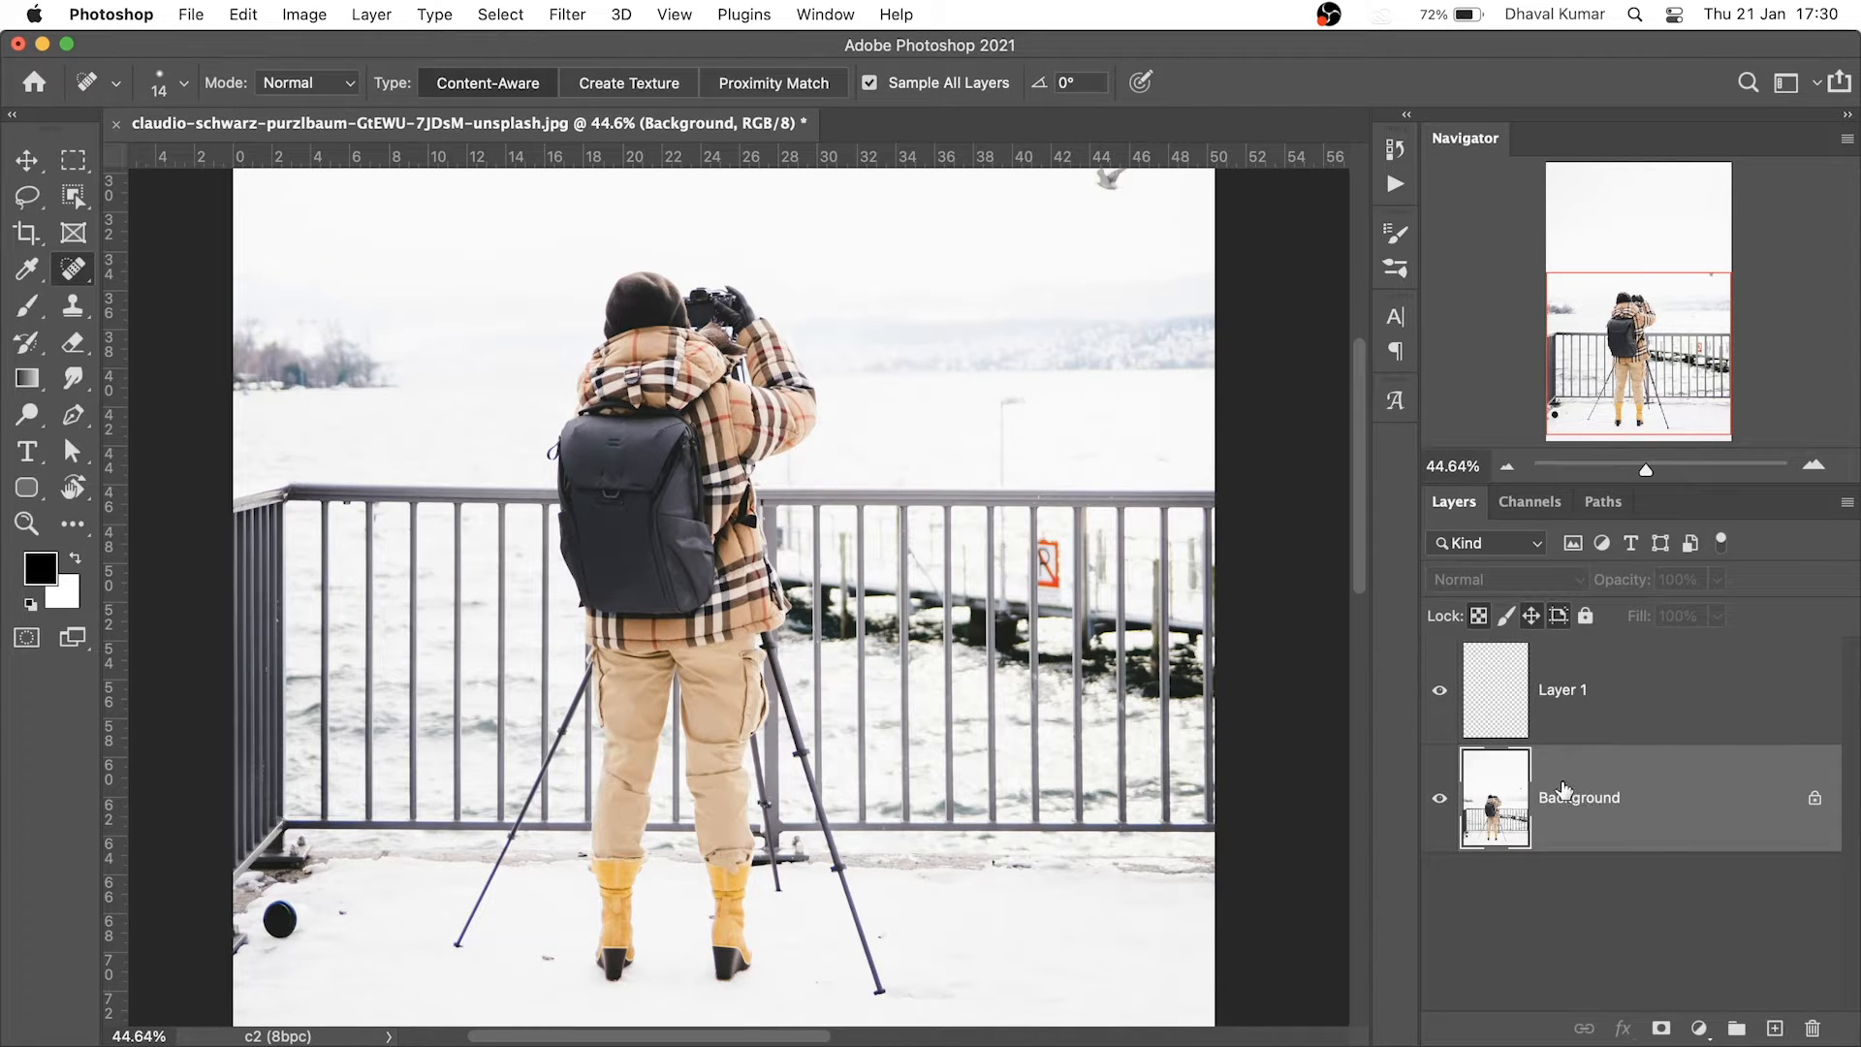
click(1595, 698)
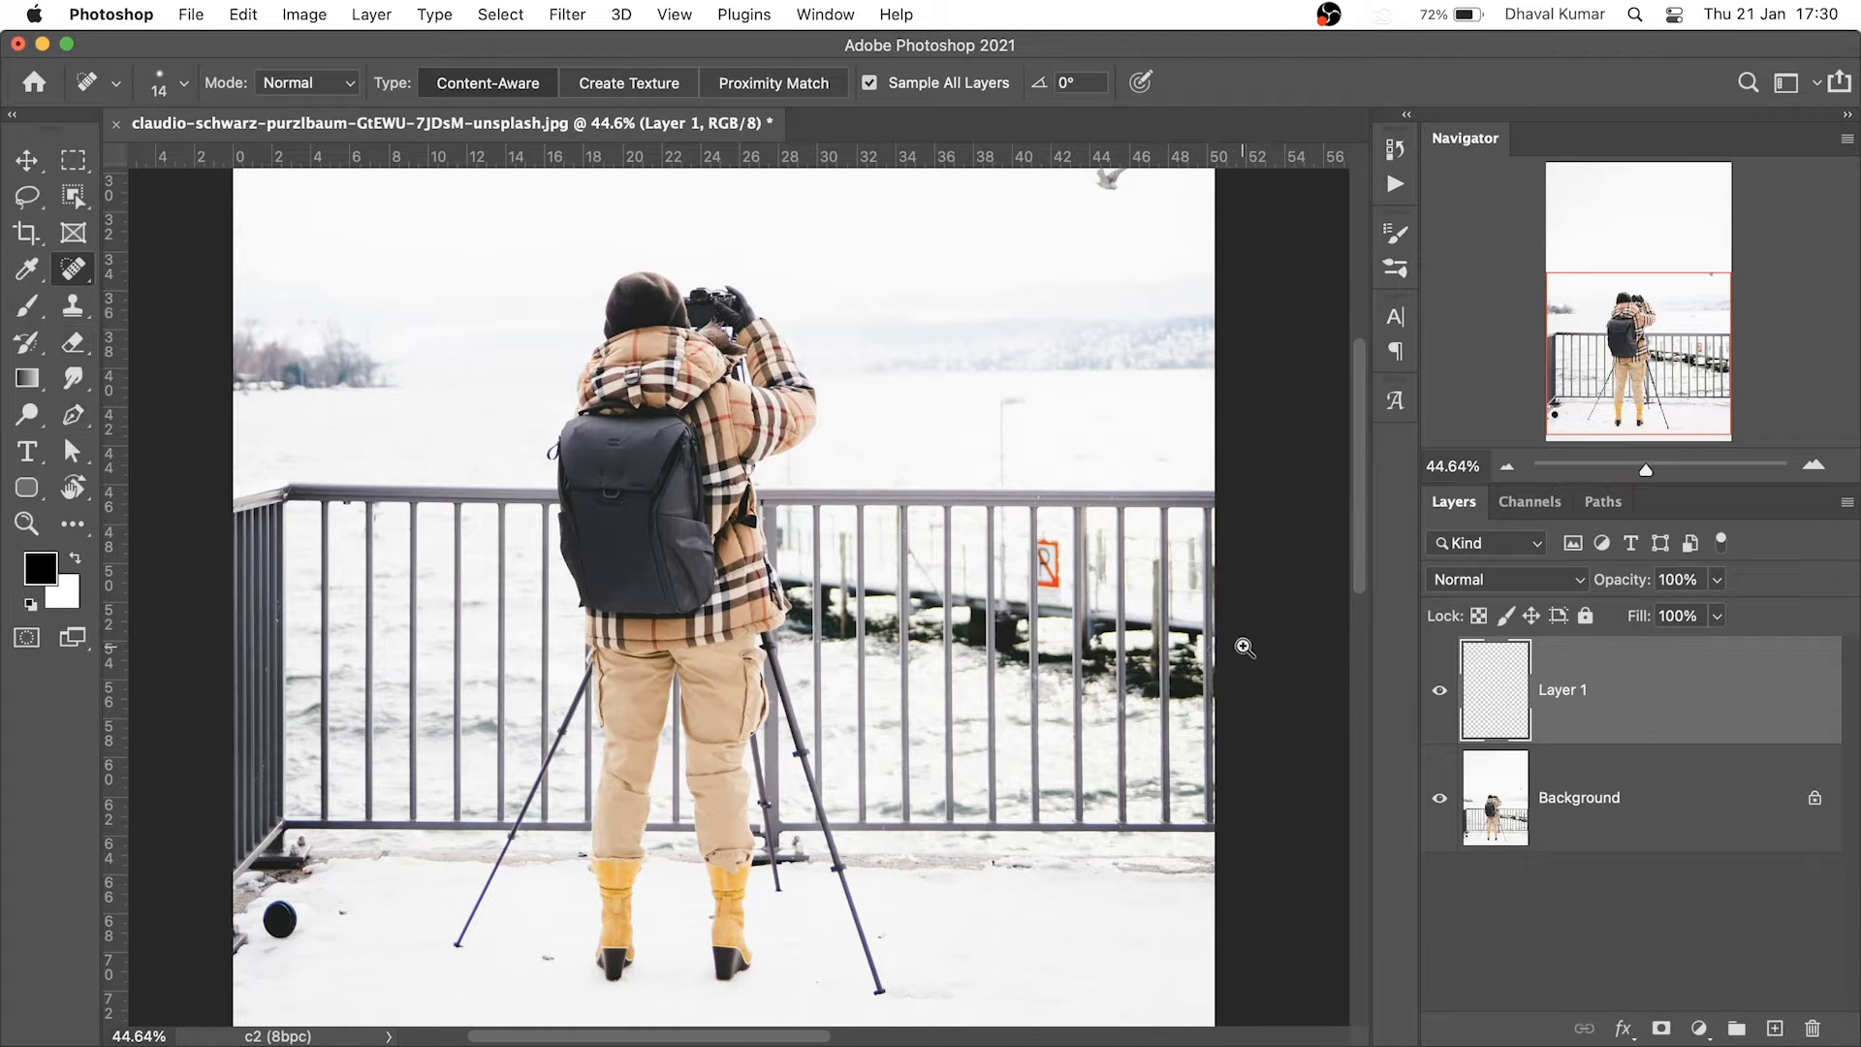
drag(1153, 635, 1342, 689)
Zoom in on the right railing, set the brush to 50, and heal the rightmost post
drag(1342, 1018, 1187, 936)
key(bracketright)
key(bracketright)
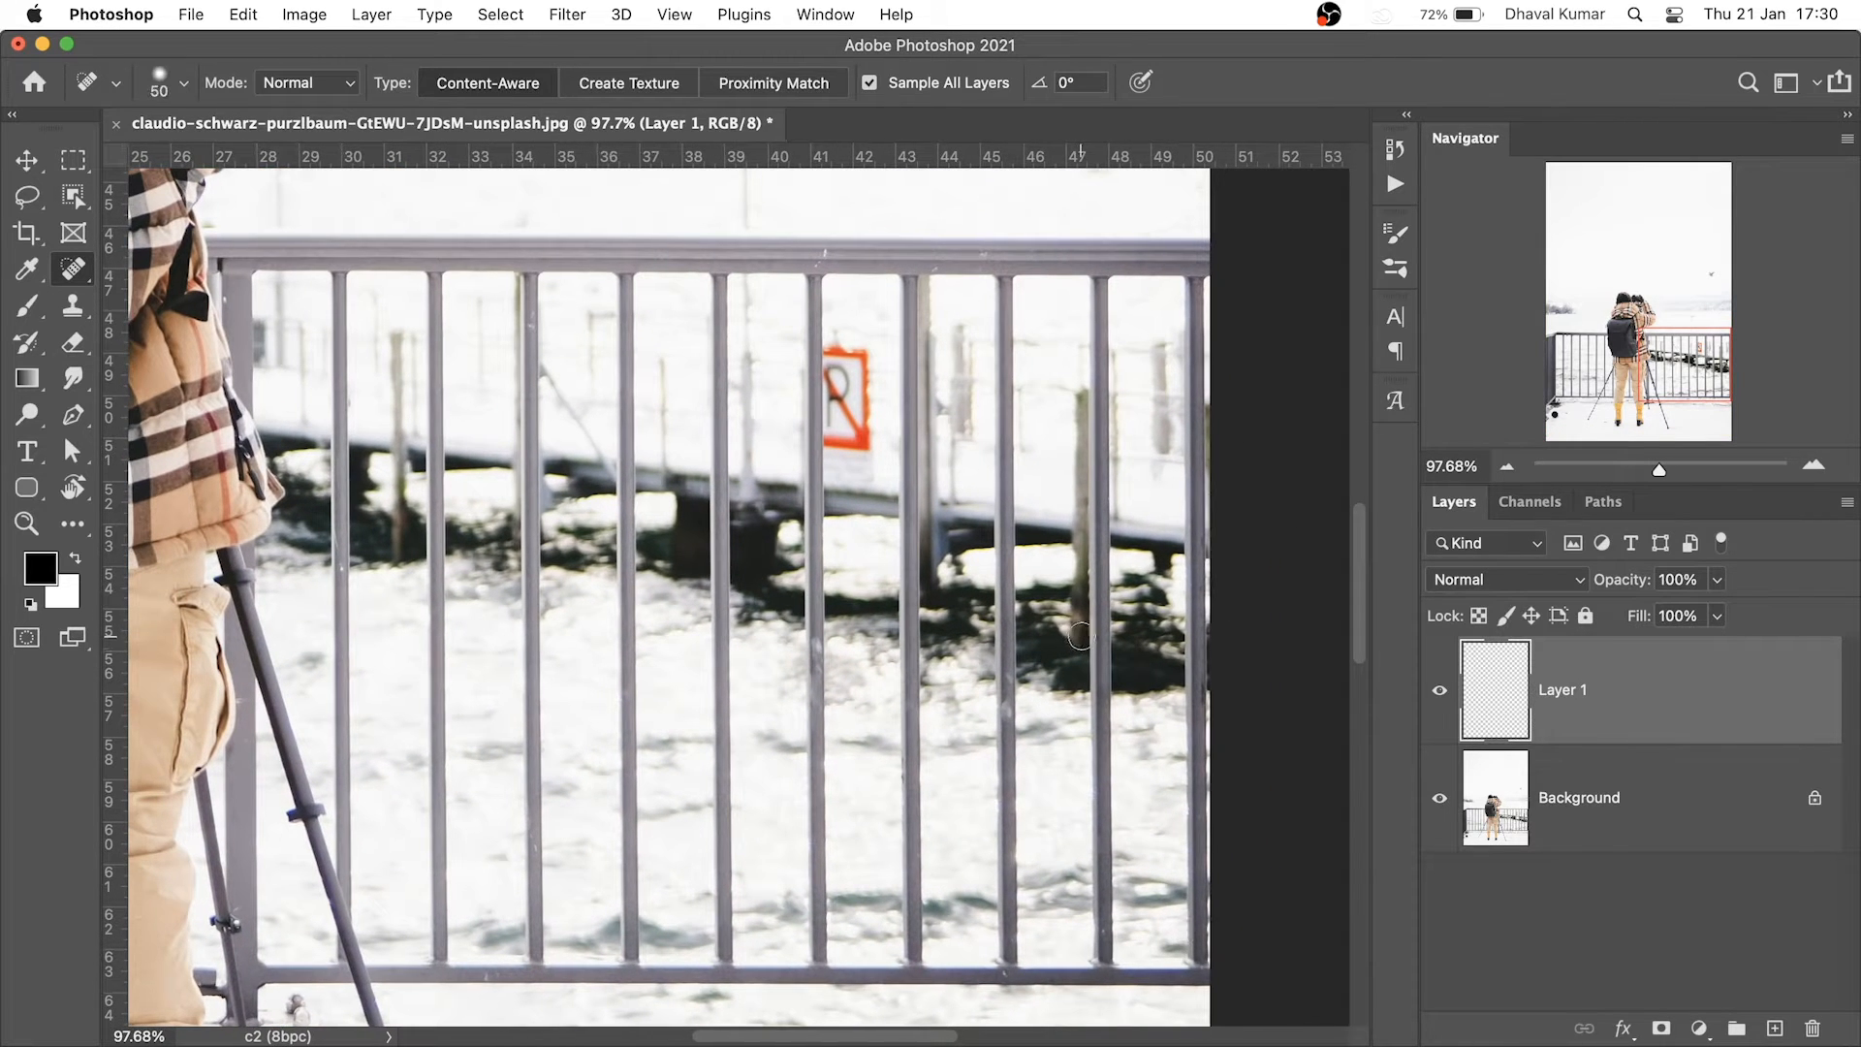
drag(1159, 445, 1110, 562)
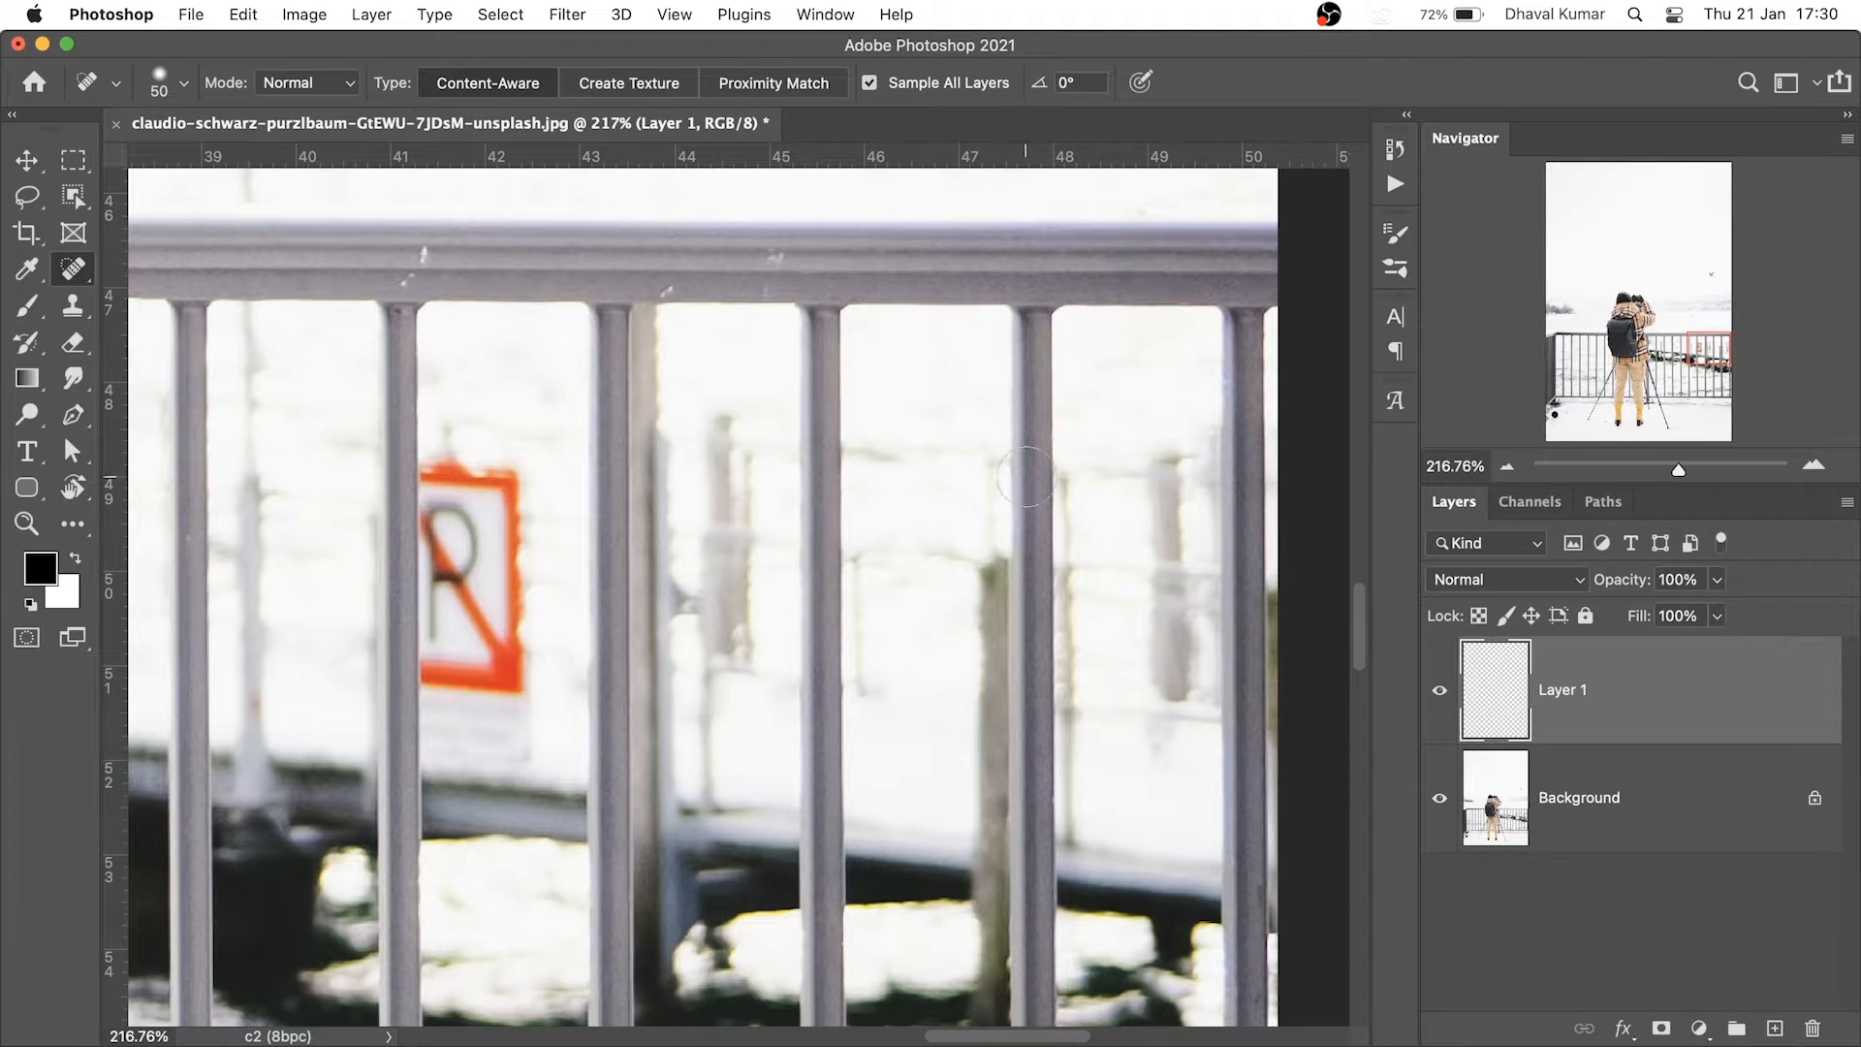
scroll(987, 611, down, 4)
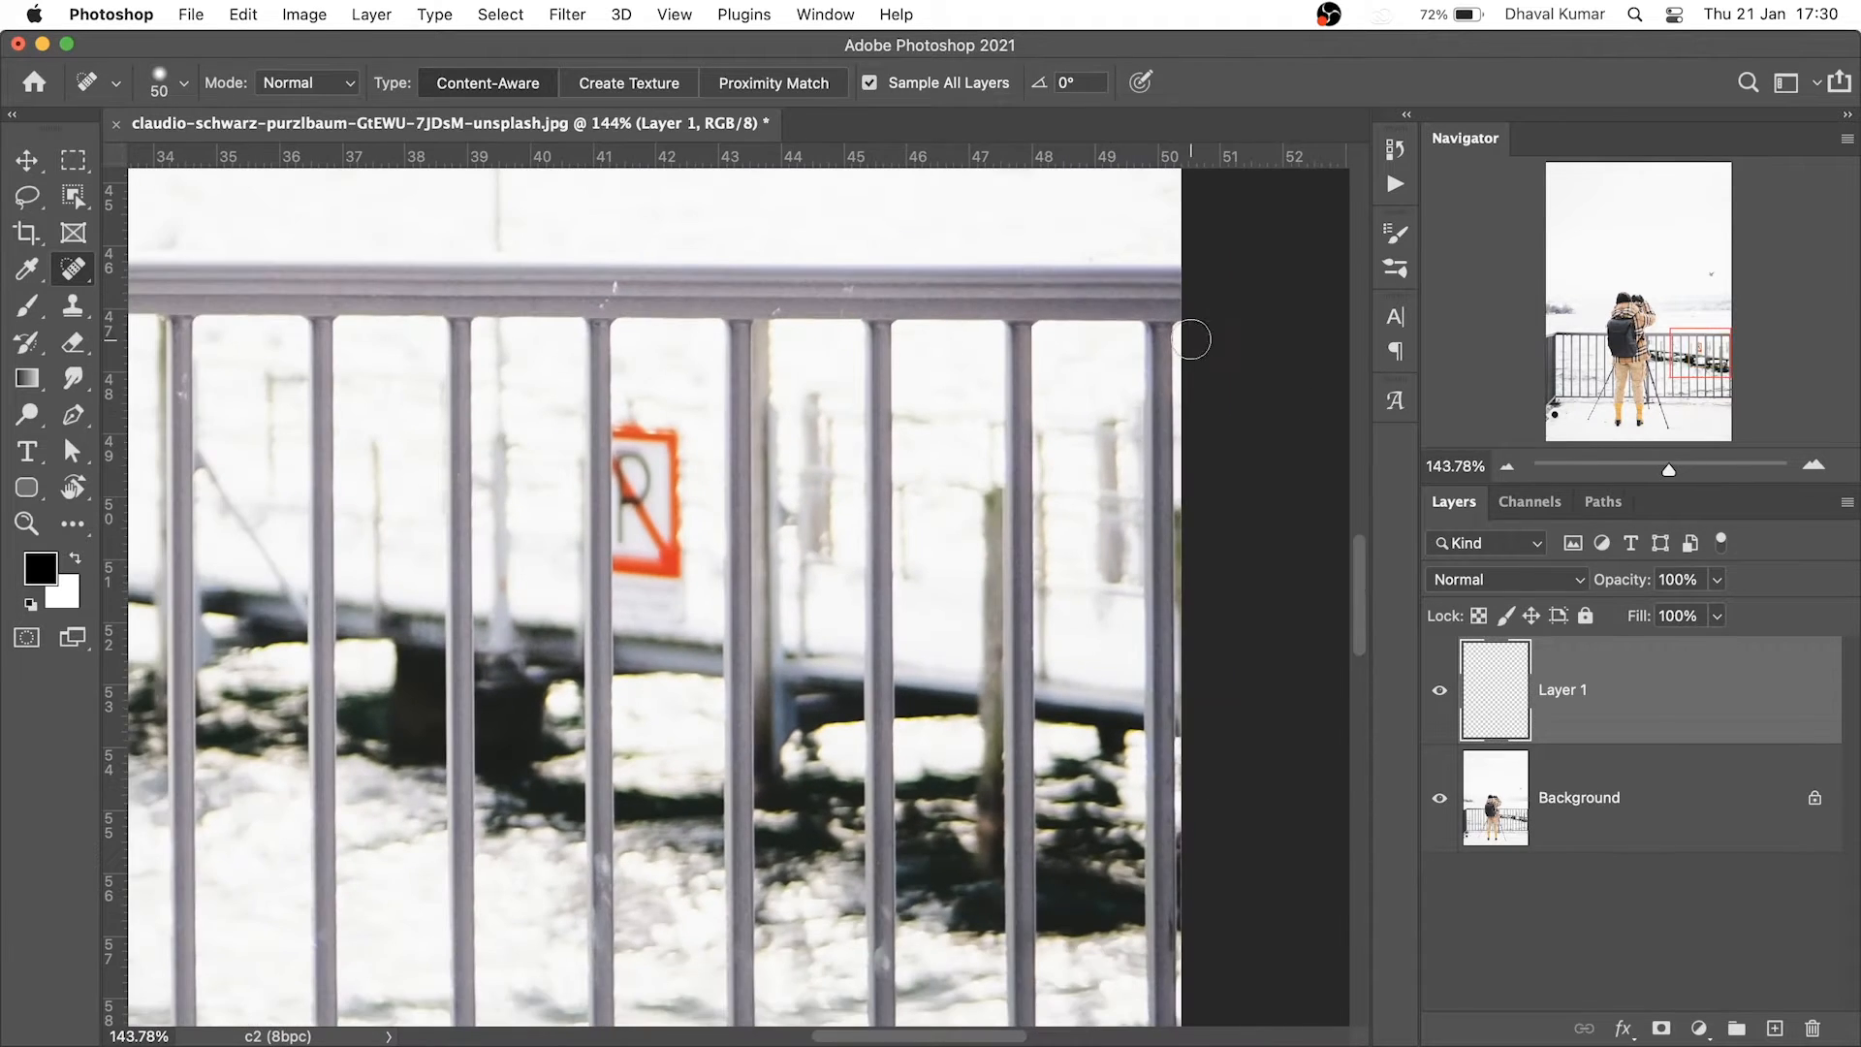
mouse_move(1161, 334)
mouse_down()
mouse_move(1164, 694)
mouse_move(1077, 600)
mouse_up()
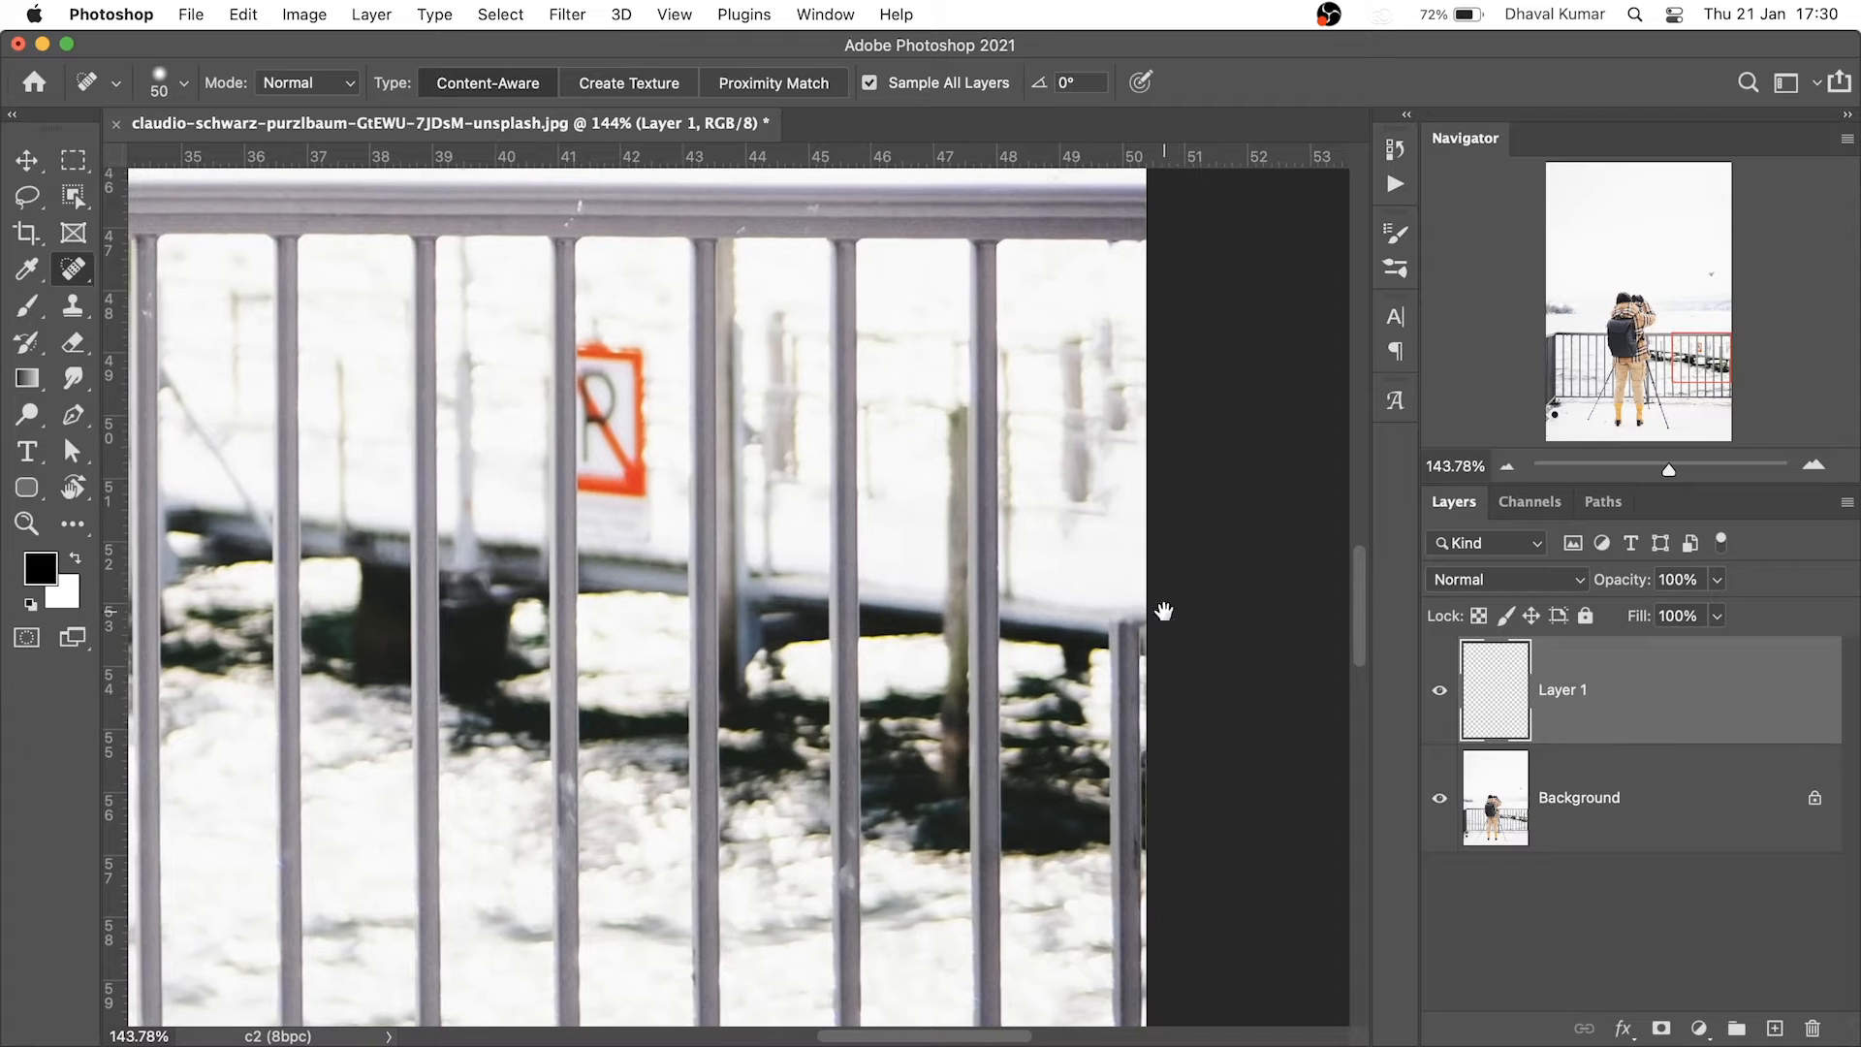
drag(1137, 689, 1096, 405)
scroll(1122, 609, down, 3)
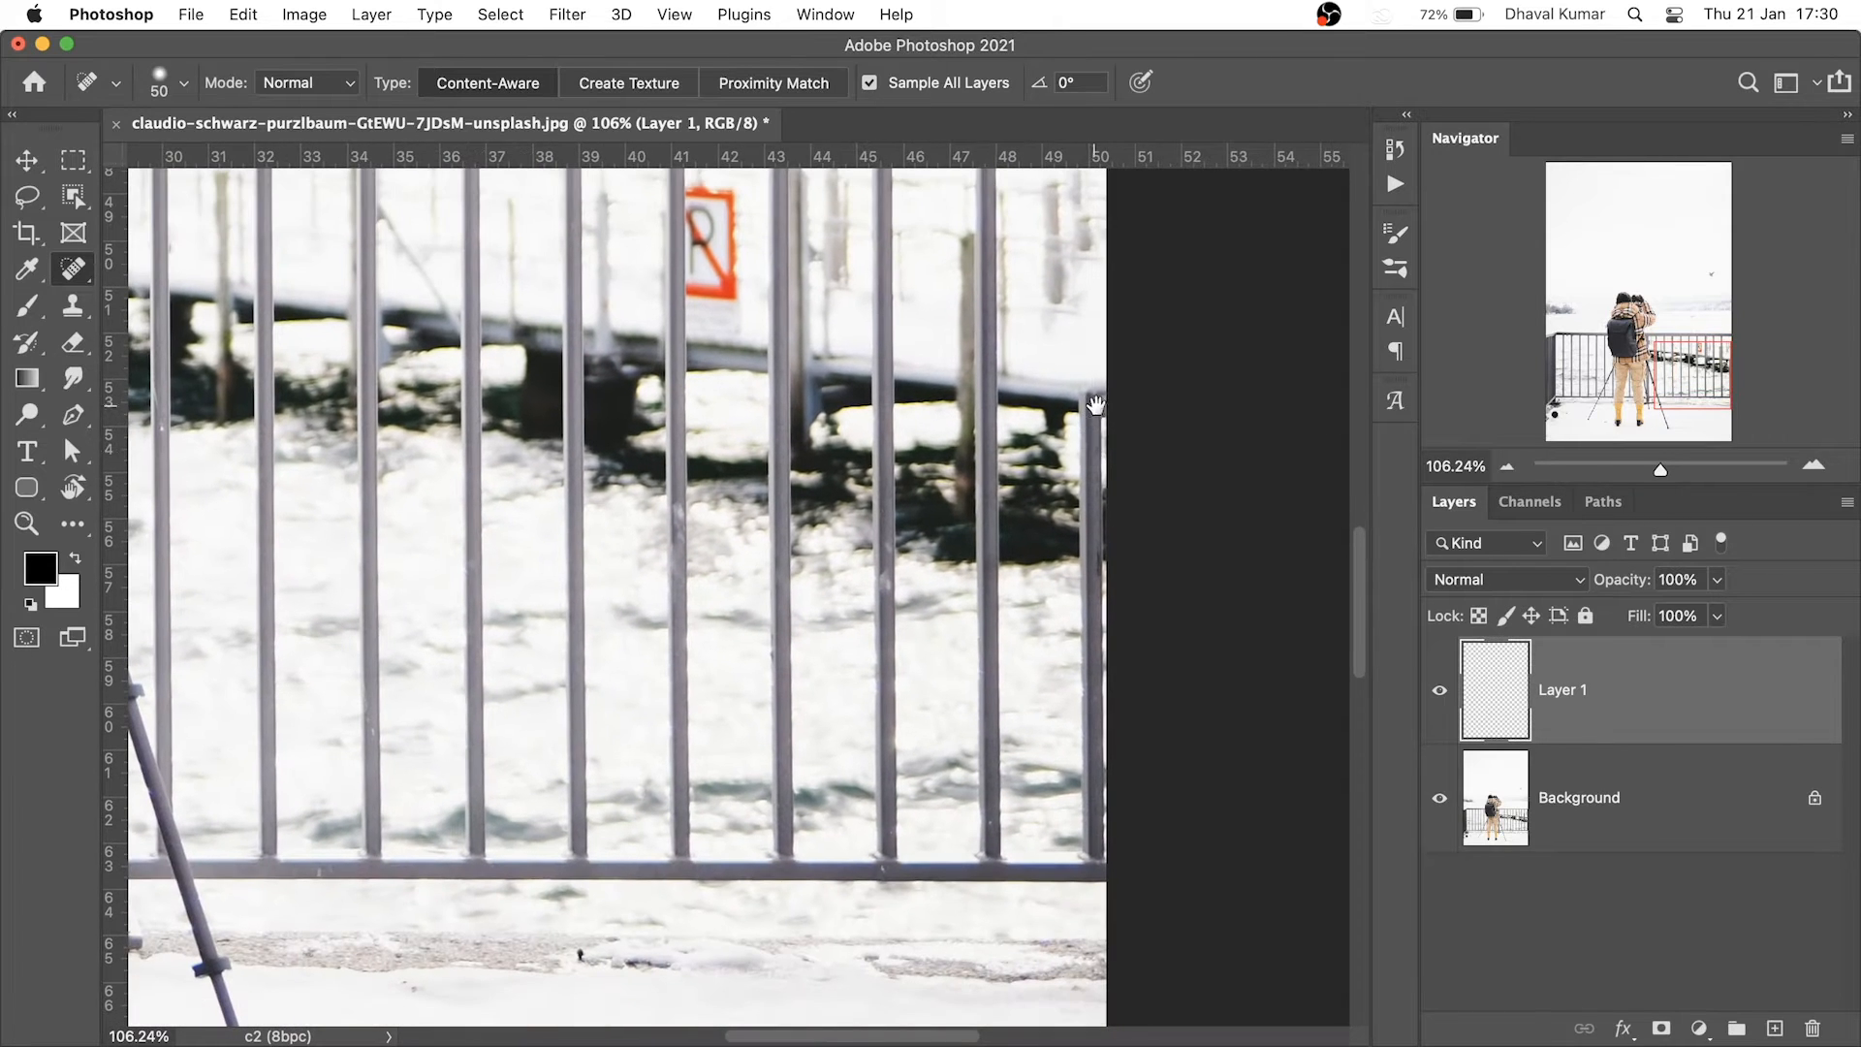
click(1097, 397)
shift+click(1090, 834)
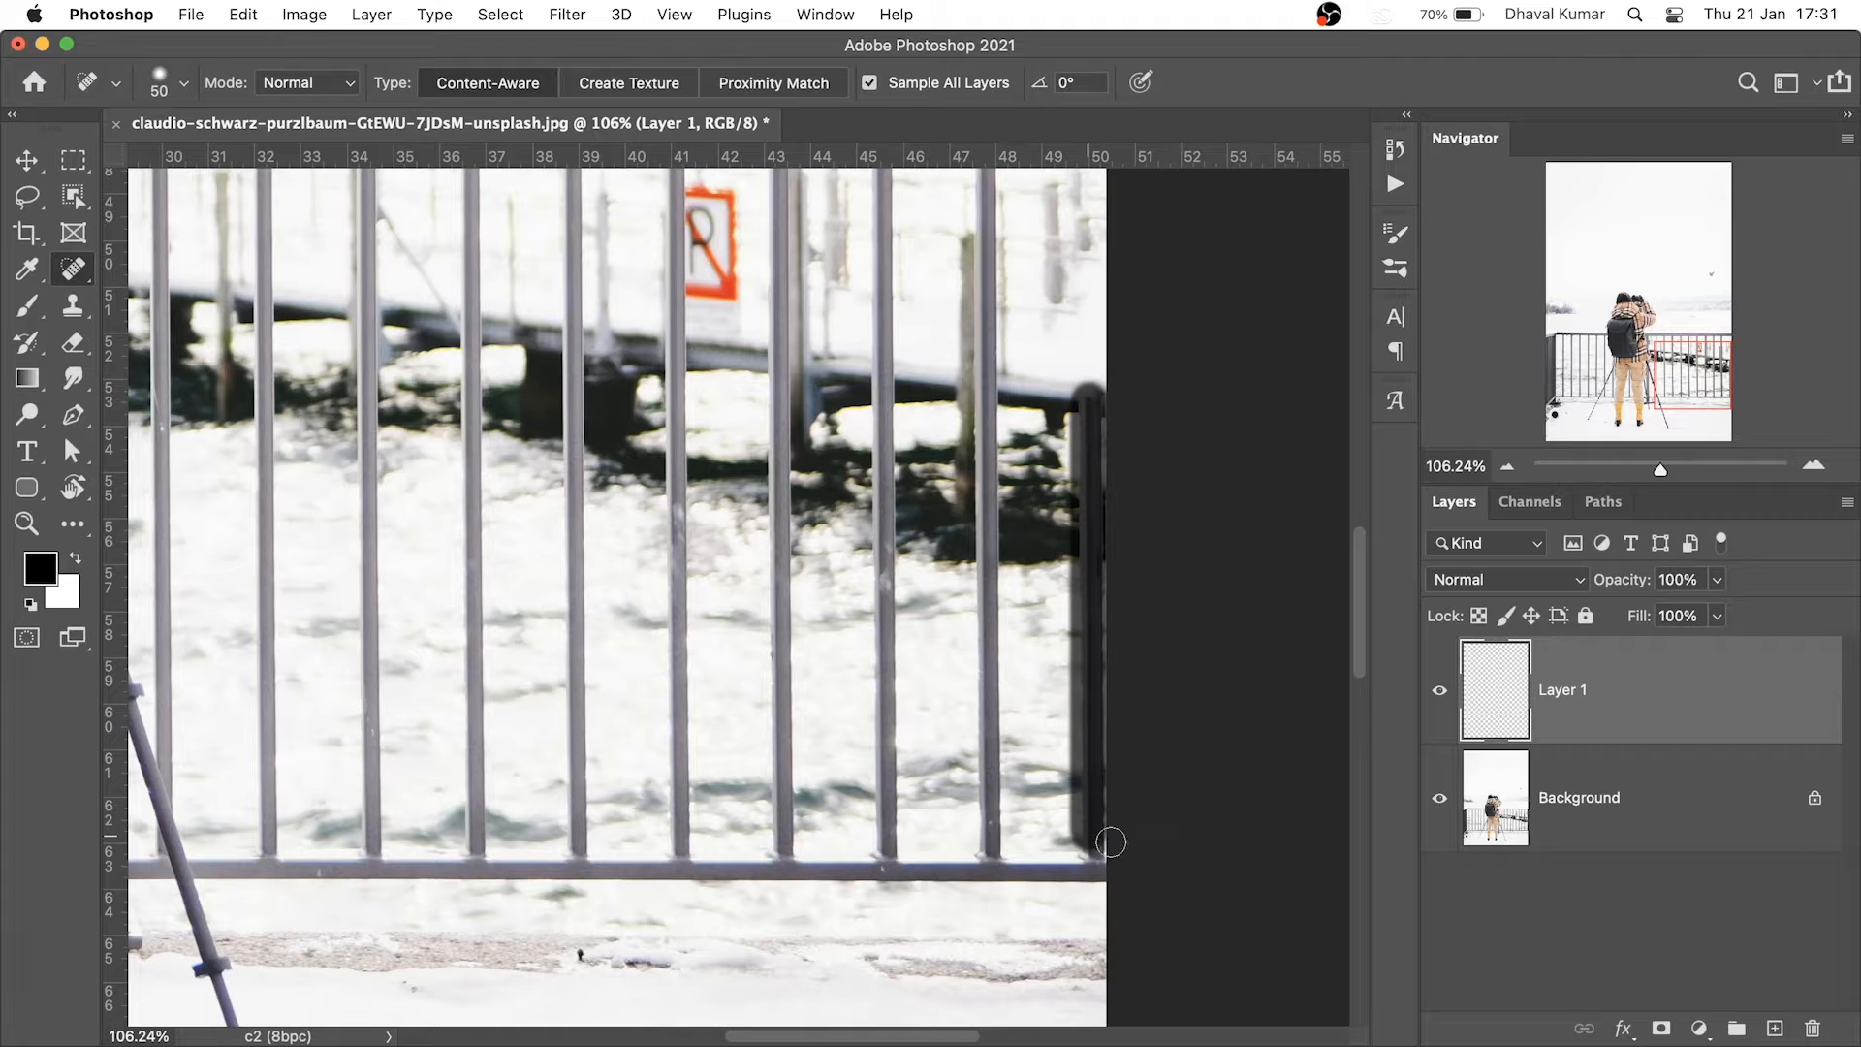
click(991, 835)
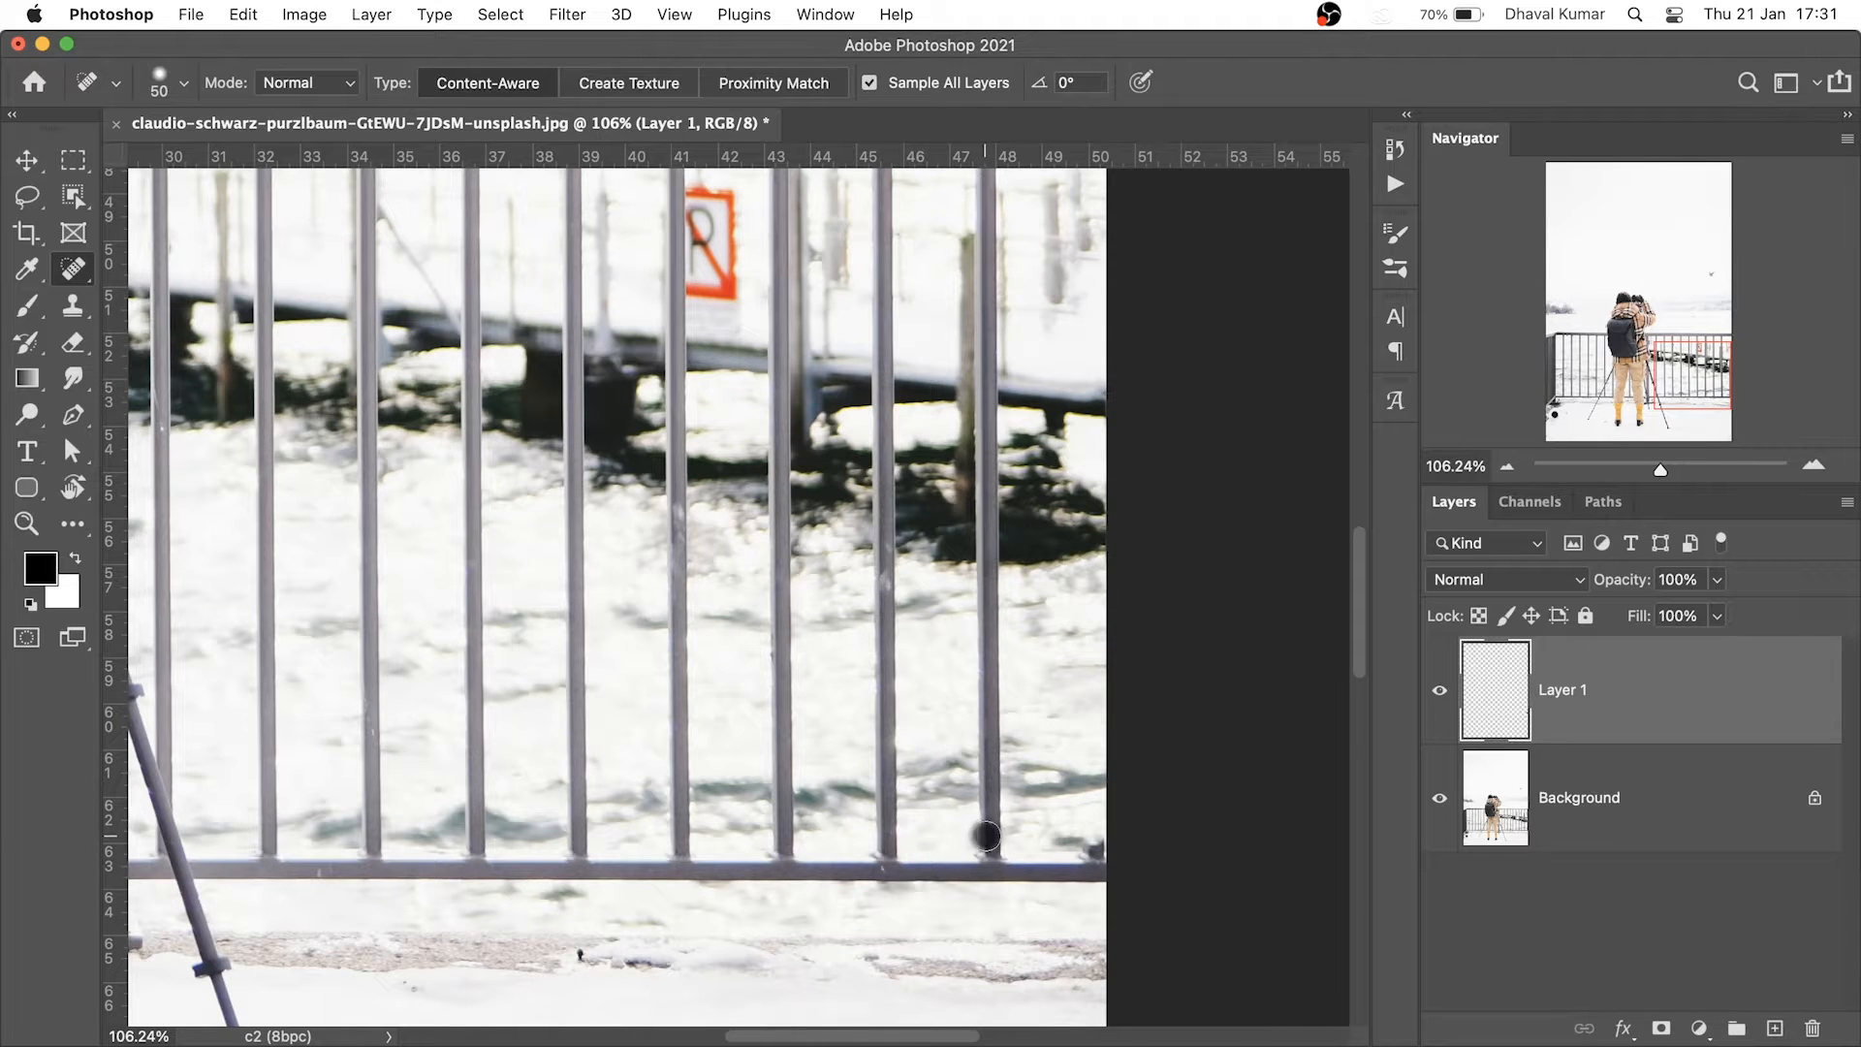
Heal away the next several railing posts to the left, including their bottoms
scroll(1019, 658, up, 5)
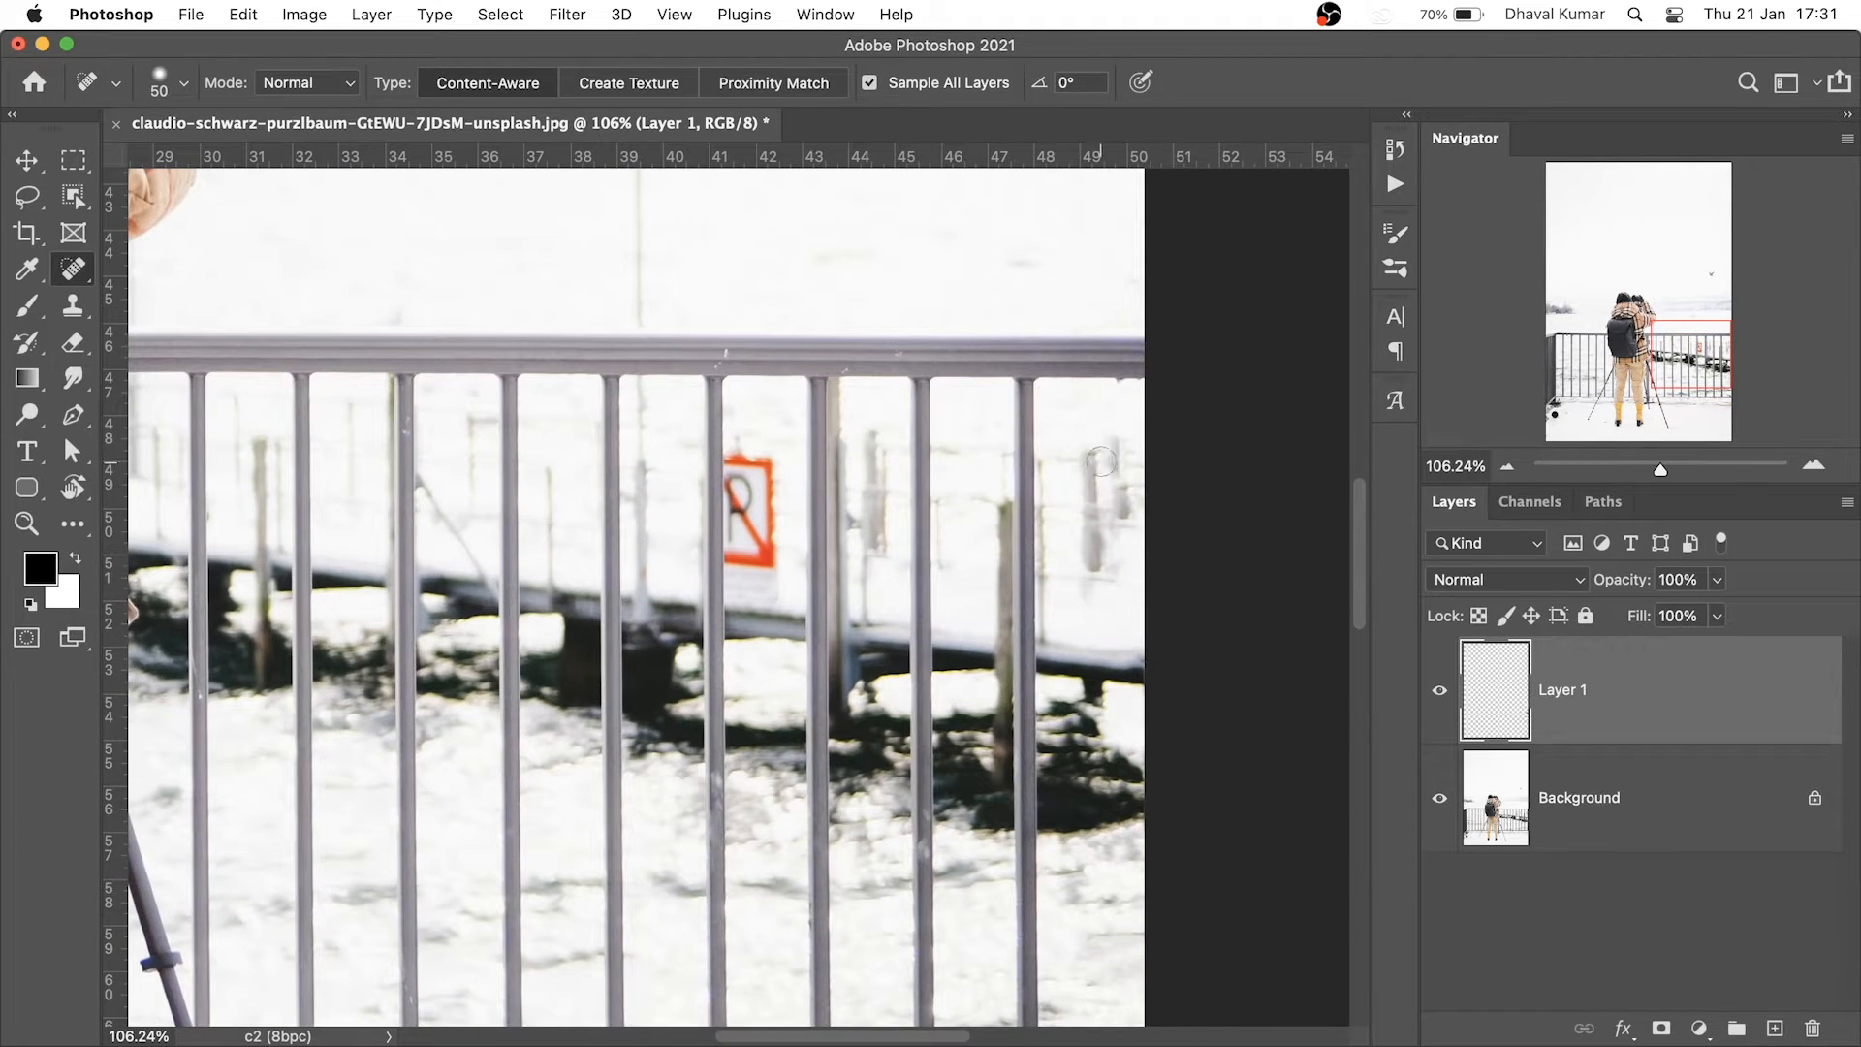
shift+click(1021, 388)
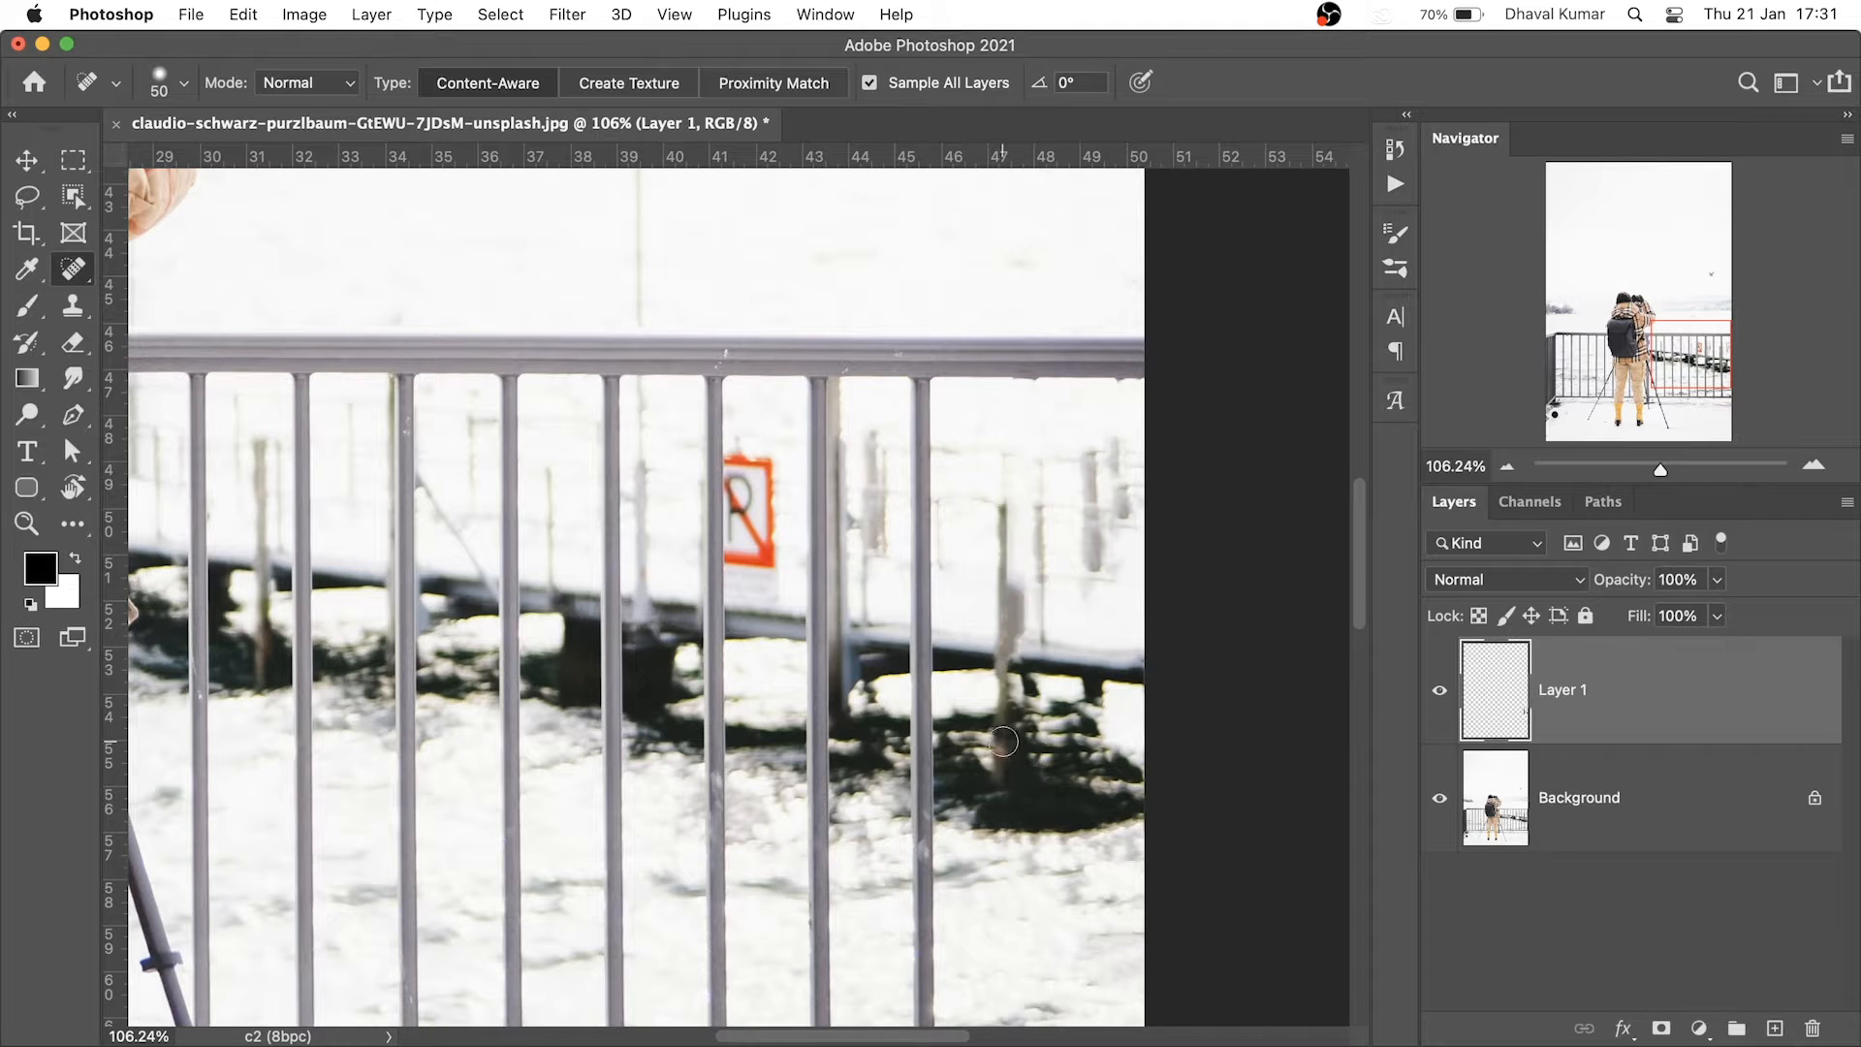
scroll(1022, 456, down, 5)
scroll(975, 628, down, 3)
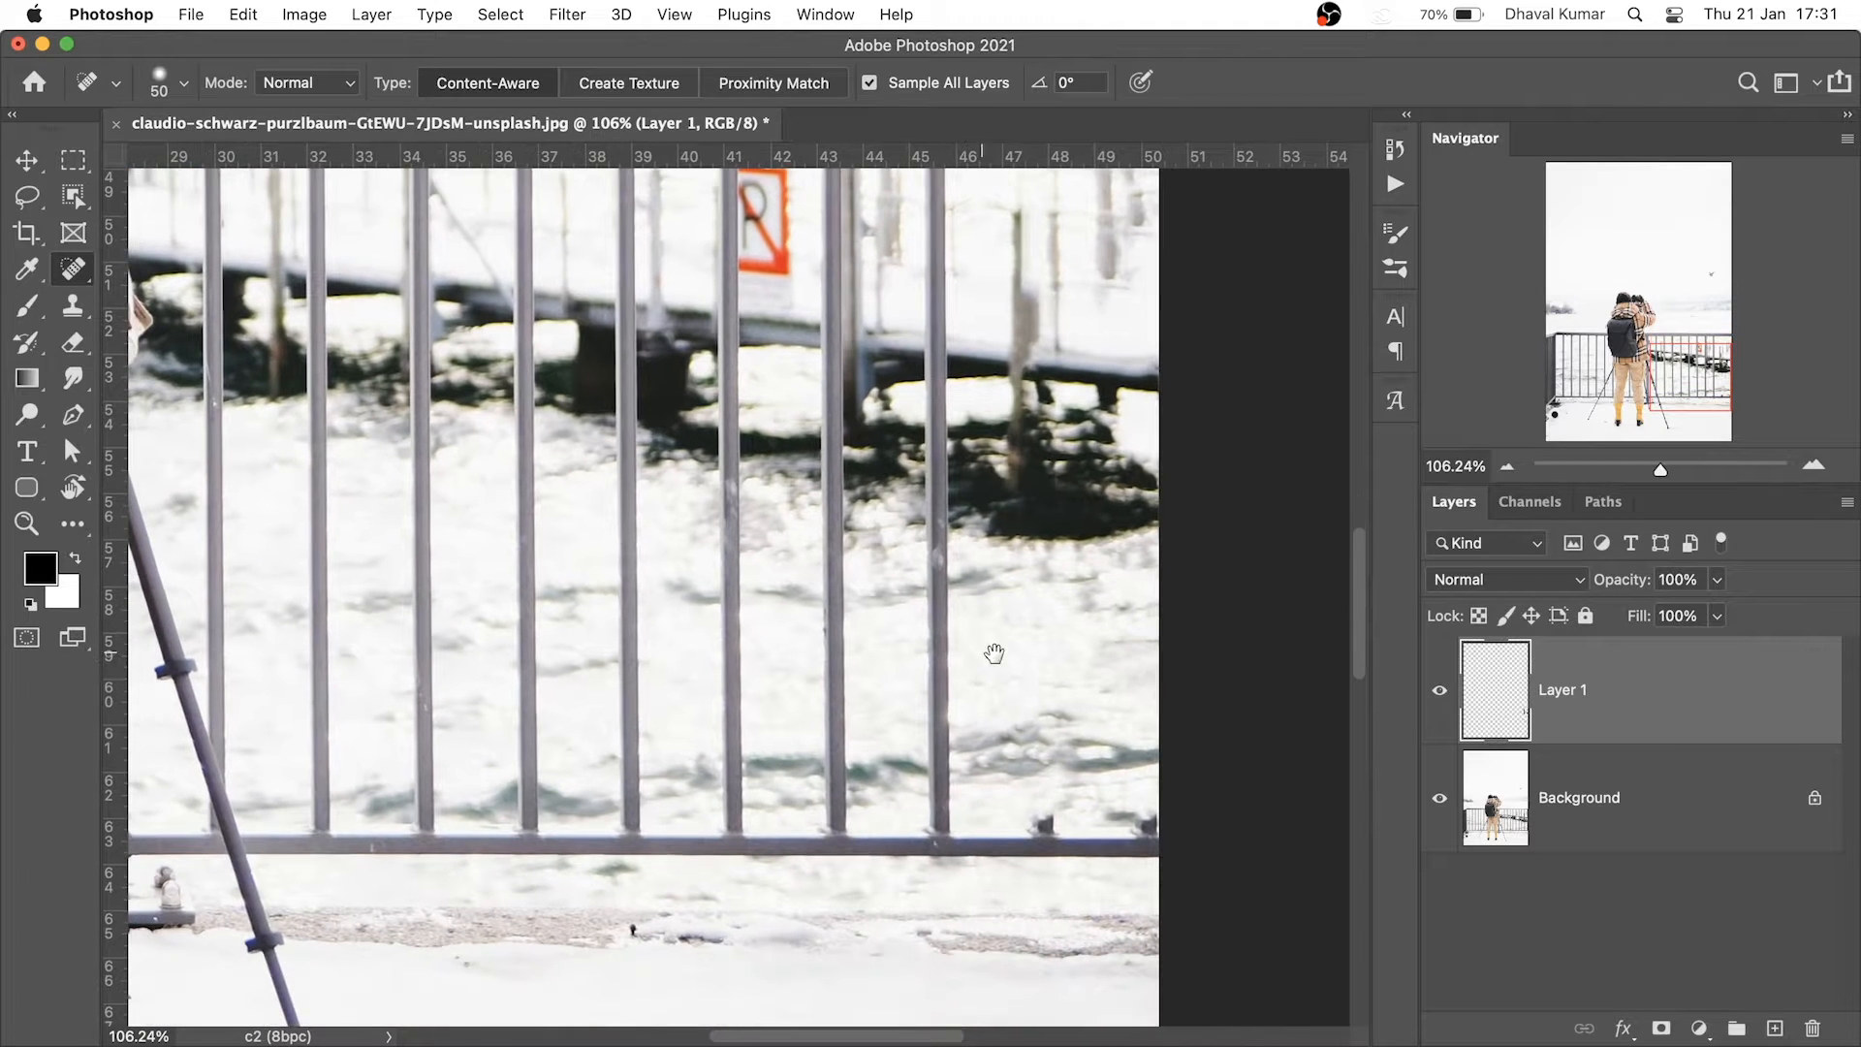
click(935, 819)
scroll(1018, 601, up, 10)
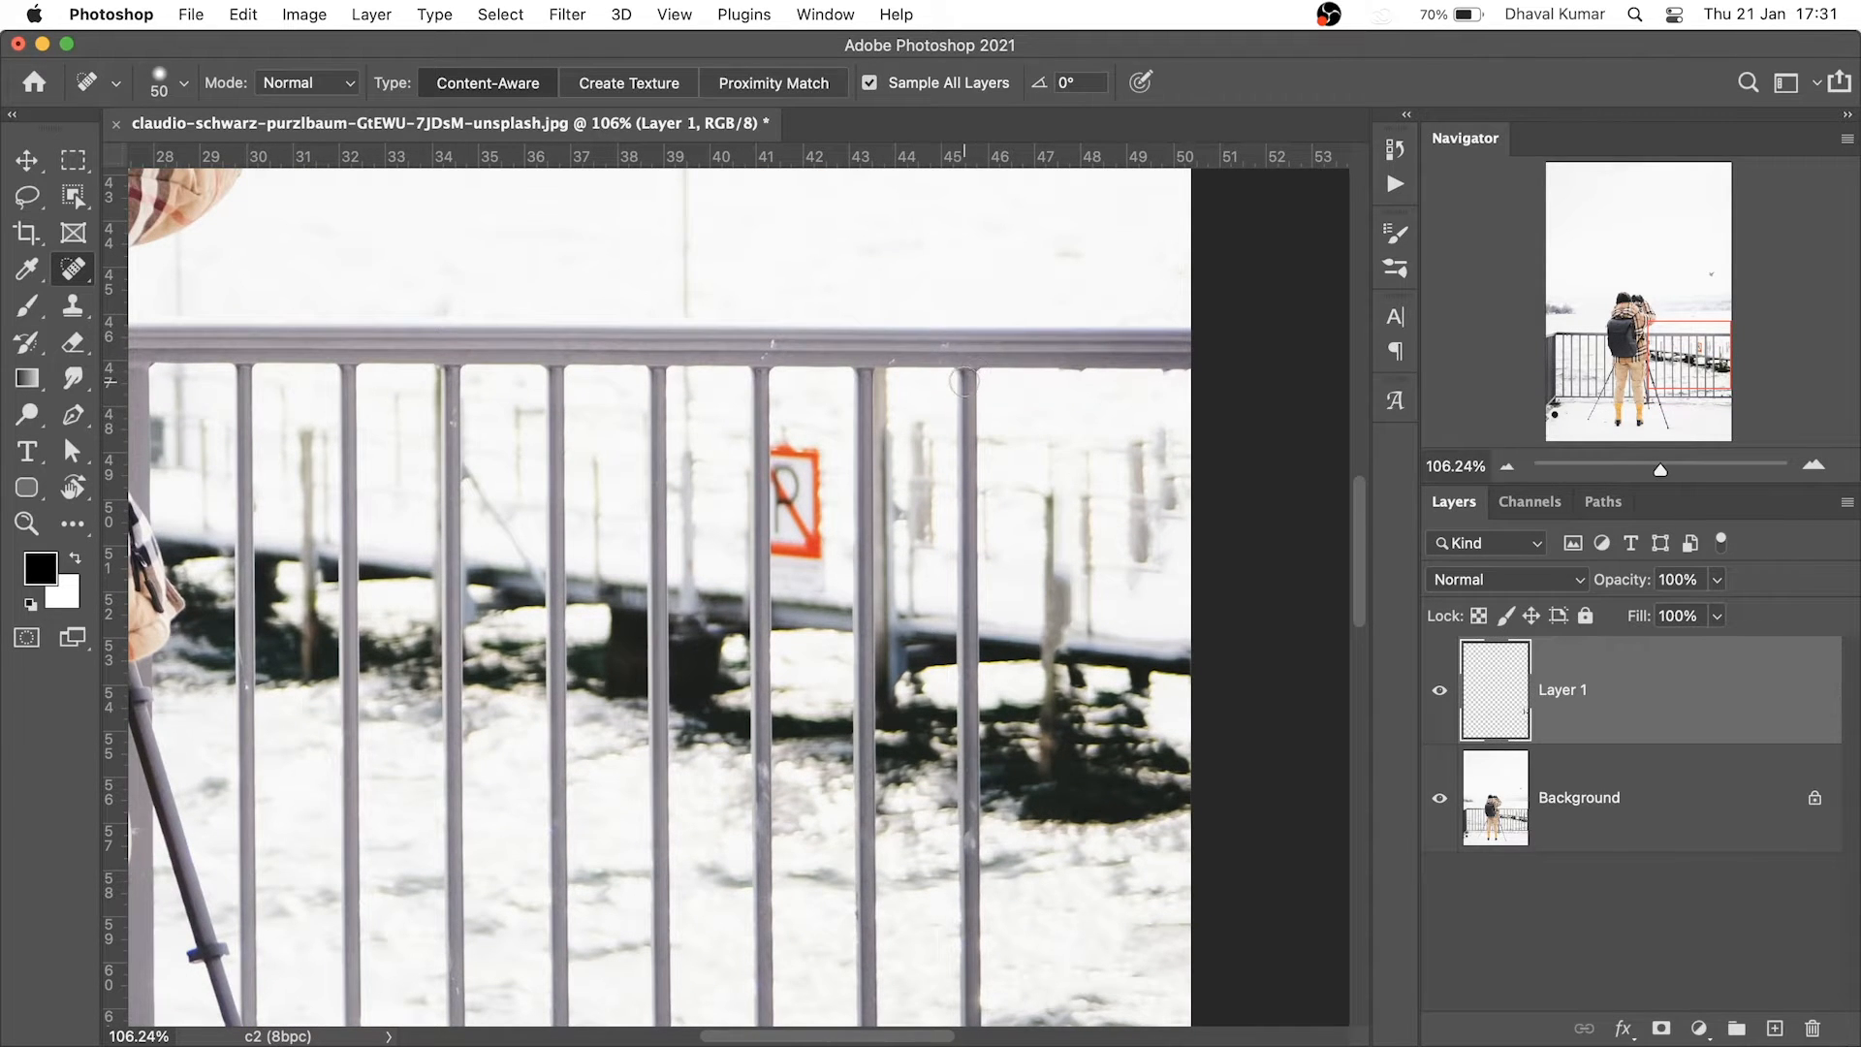
shift+click(967, 380)
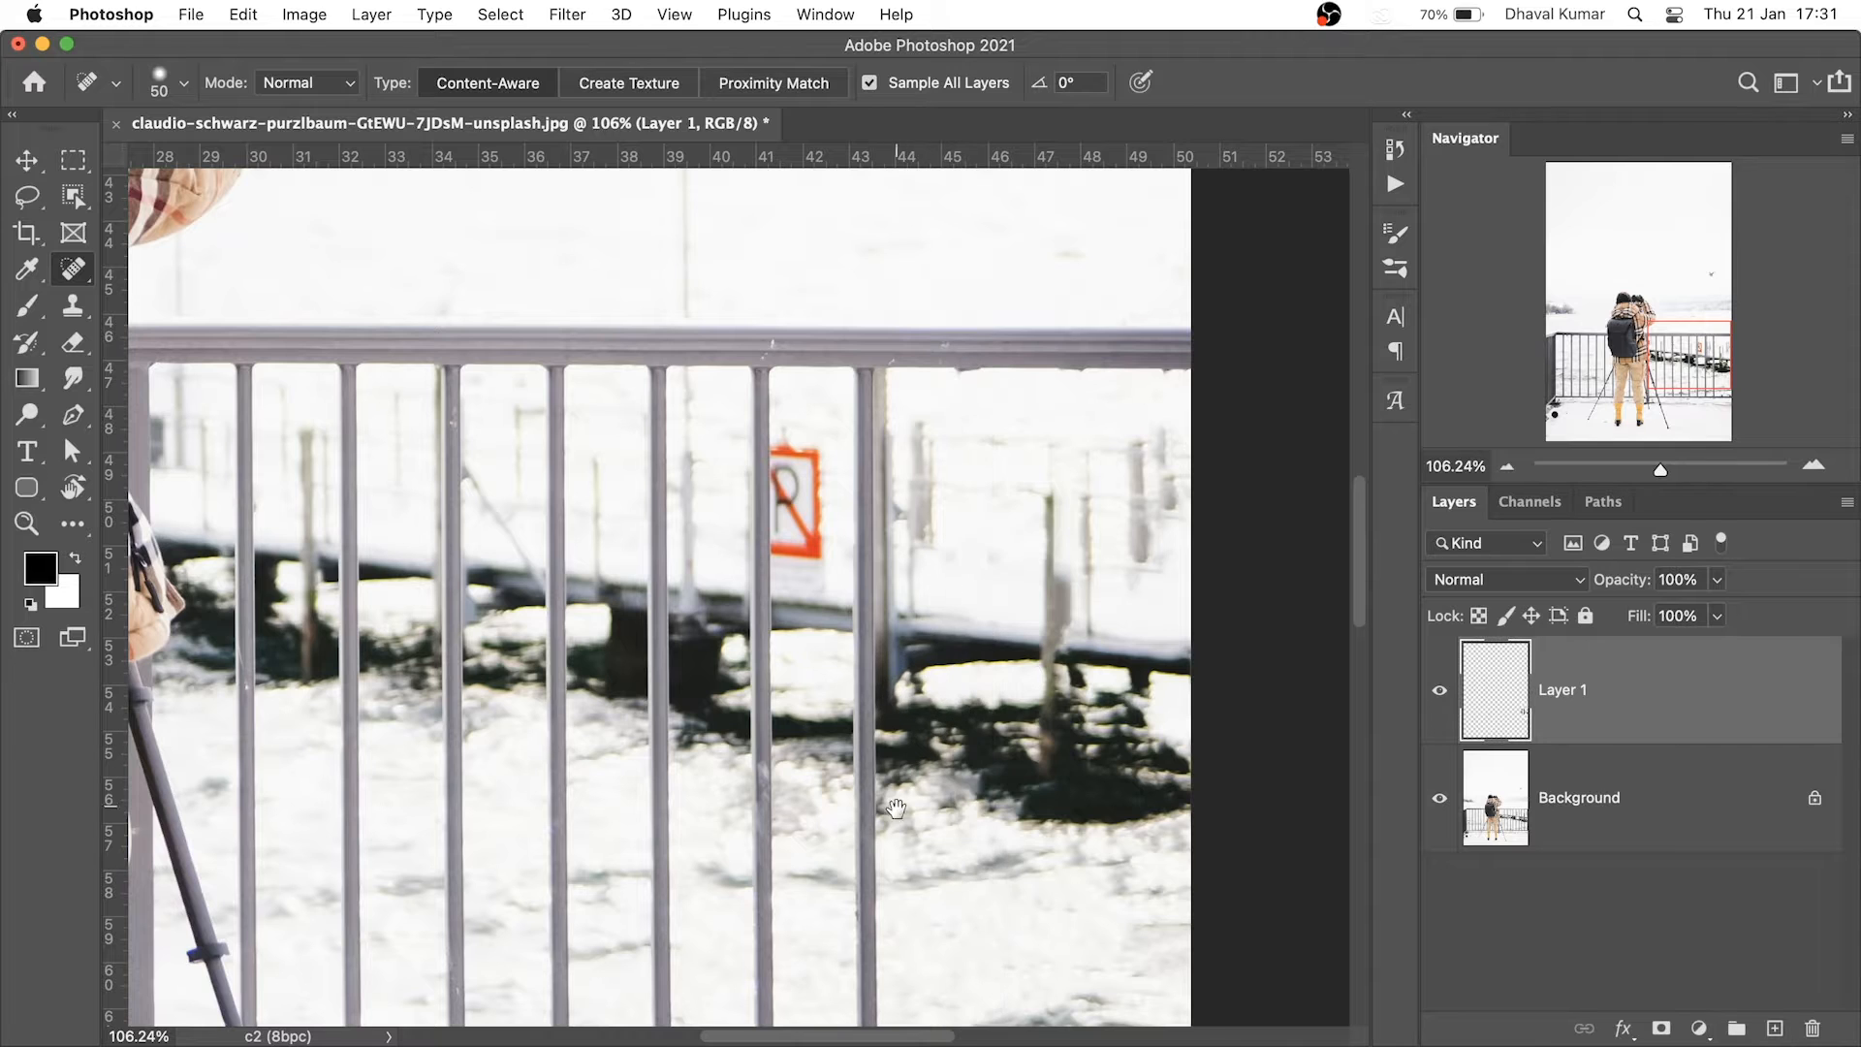
drag(904, 887, 962, 668)
click(926, 884)
scroll(941, 679, up, 10)
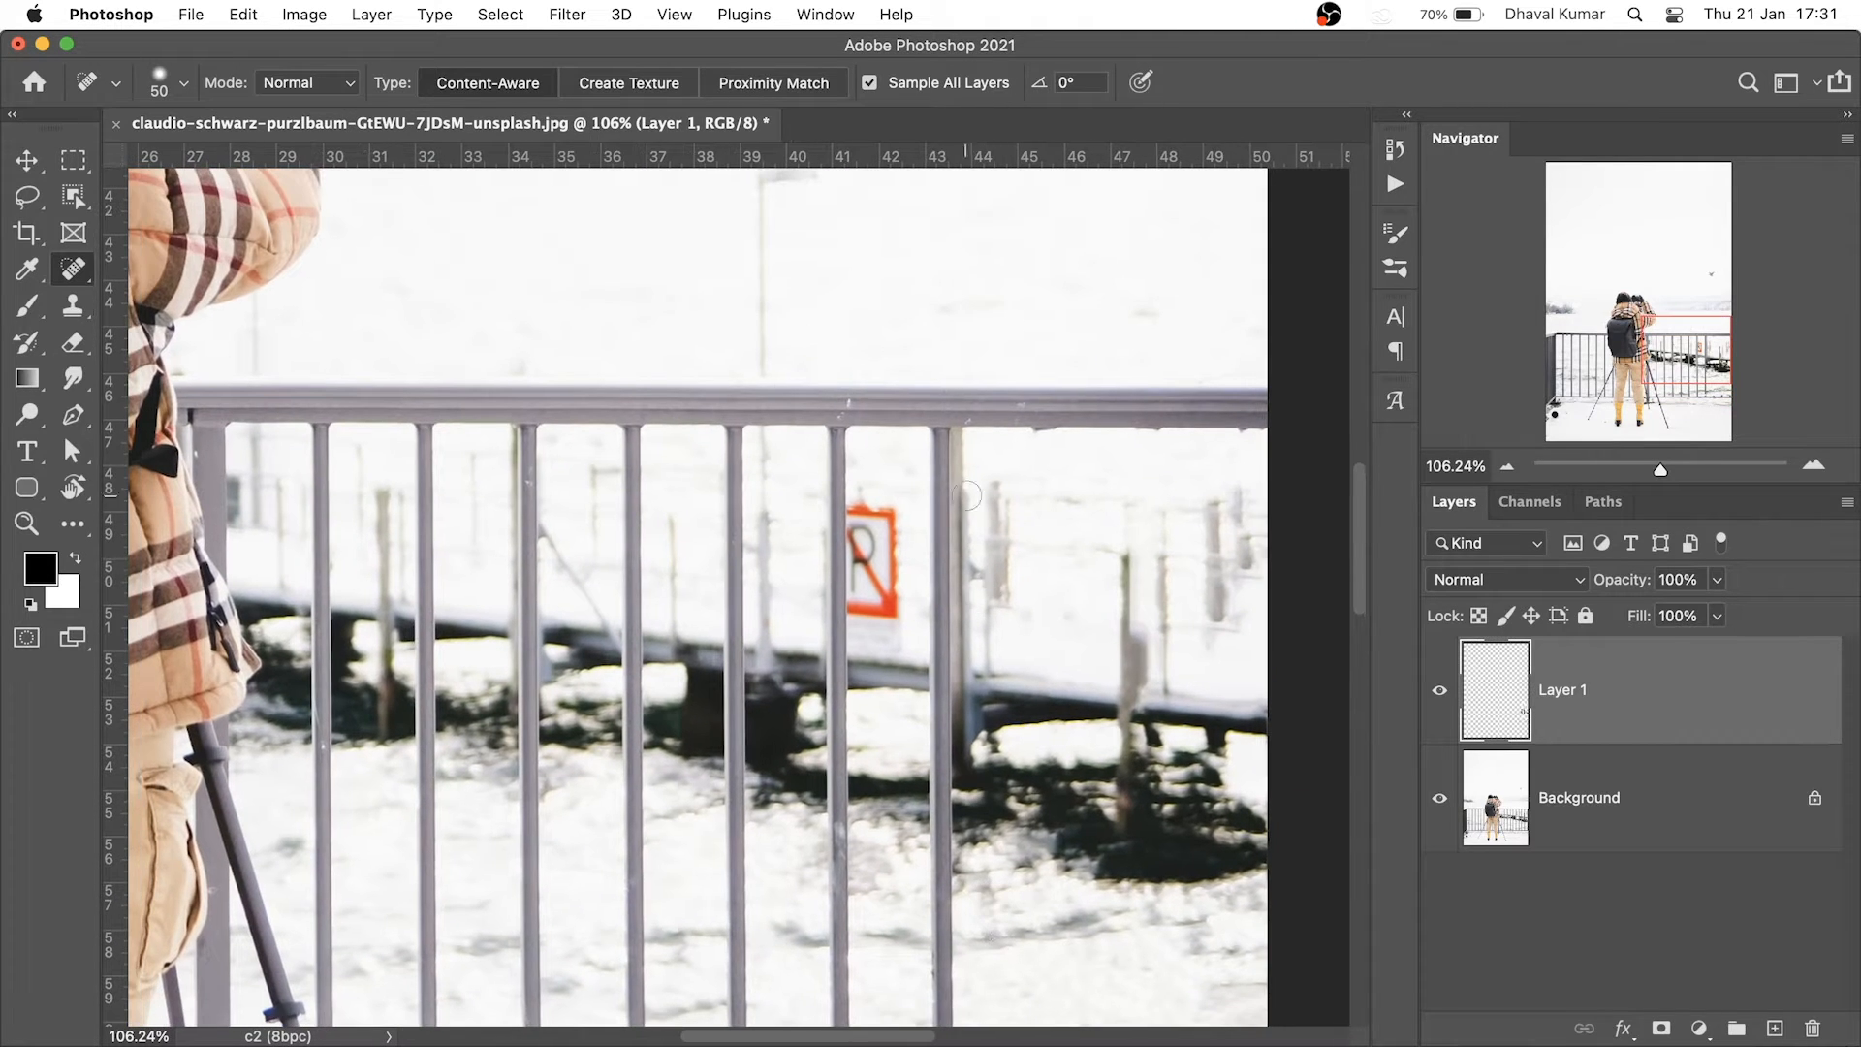
shift+click(949, 438)
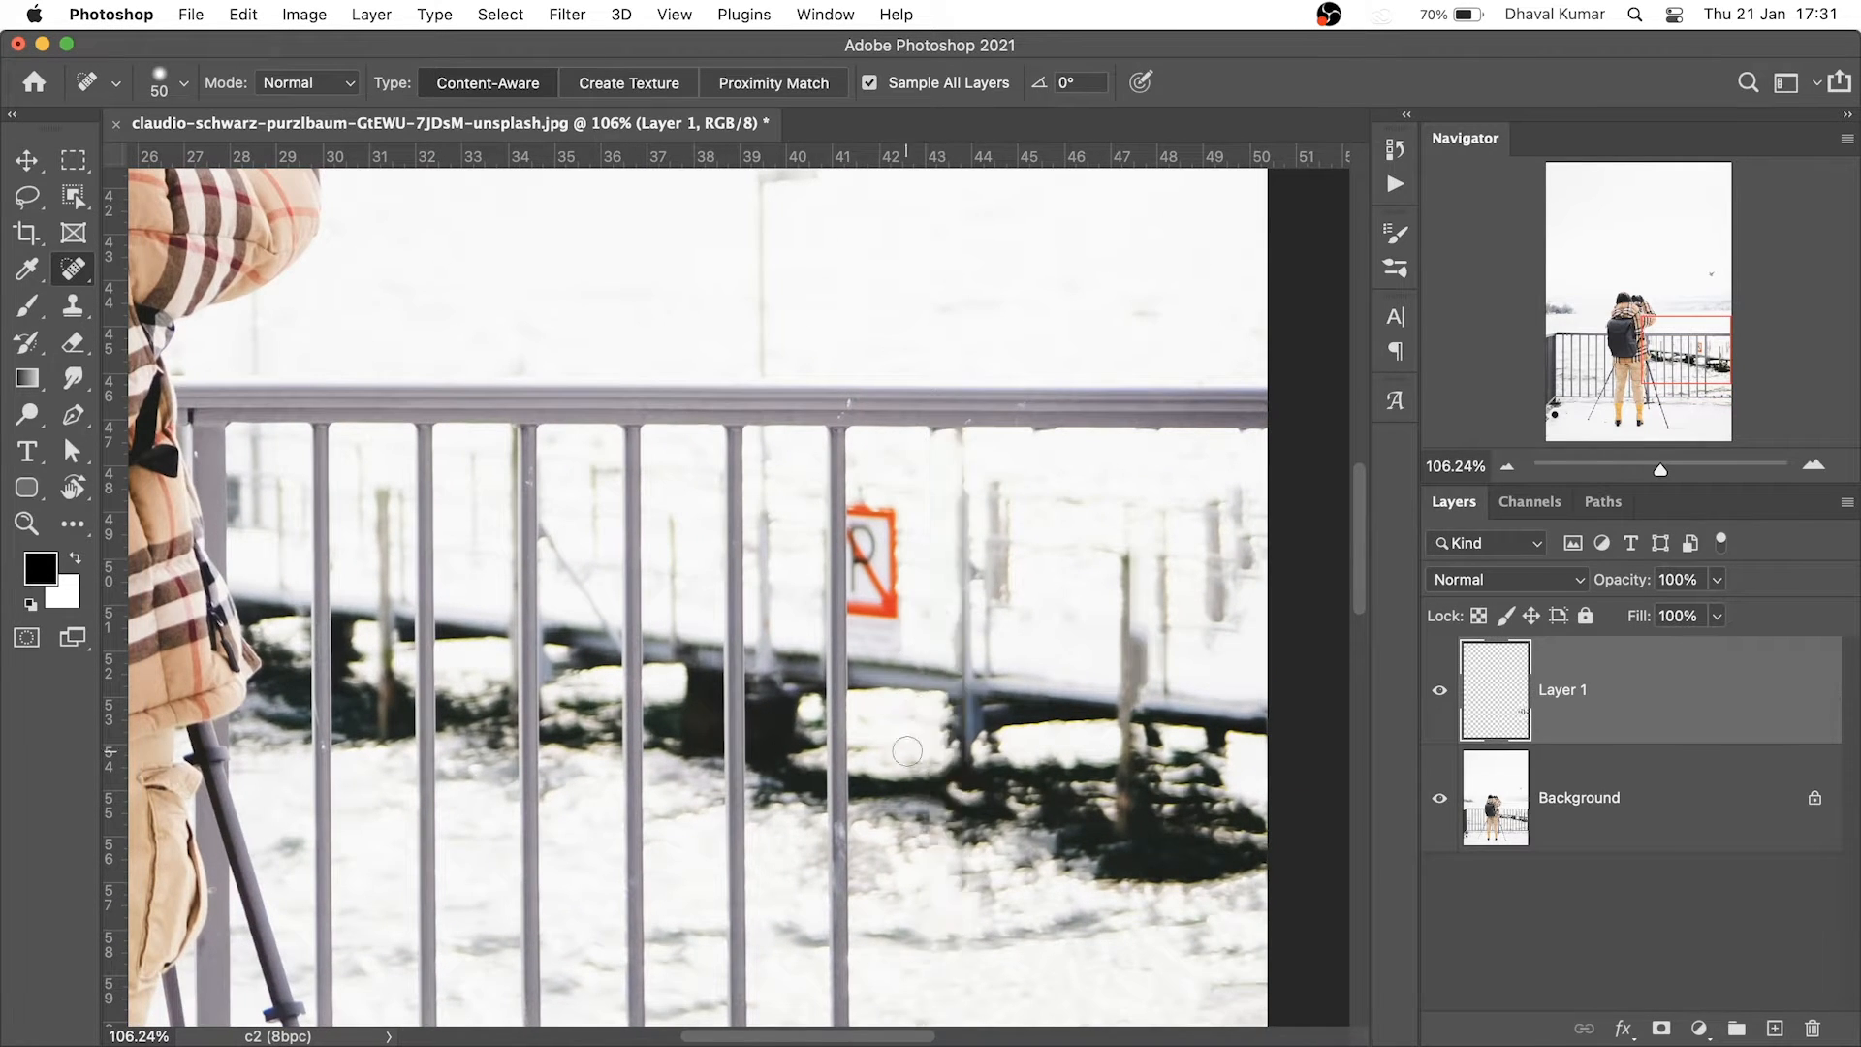
scroll(965, 577, down, 3)
click(972, 584)
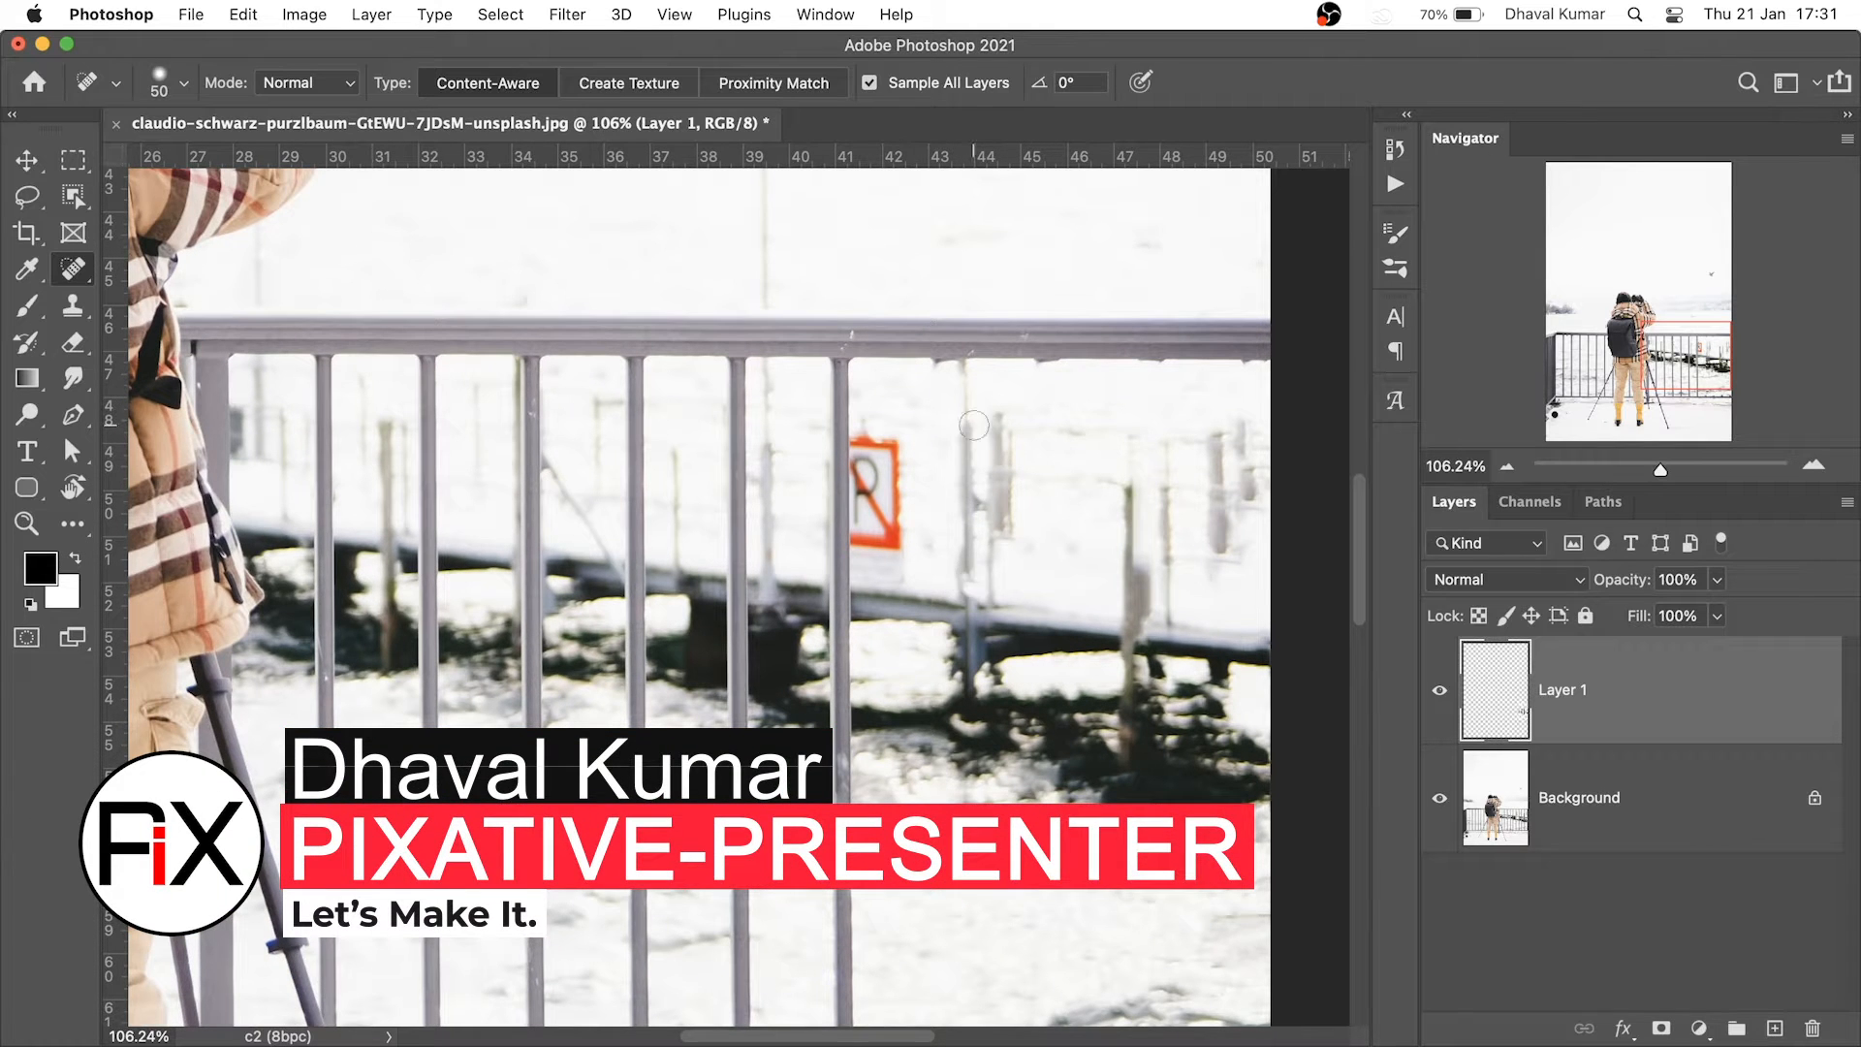
shift+click(968, 426)
scroll(660, 436, down, 3)
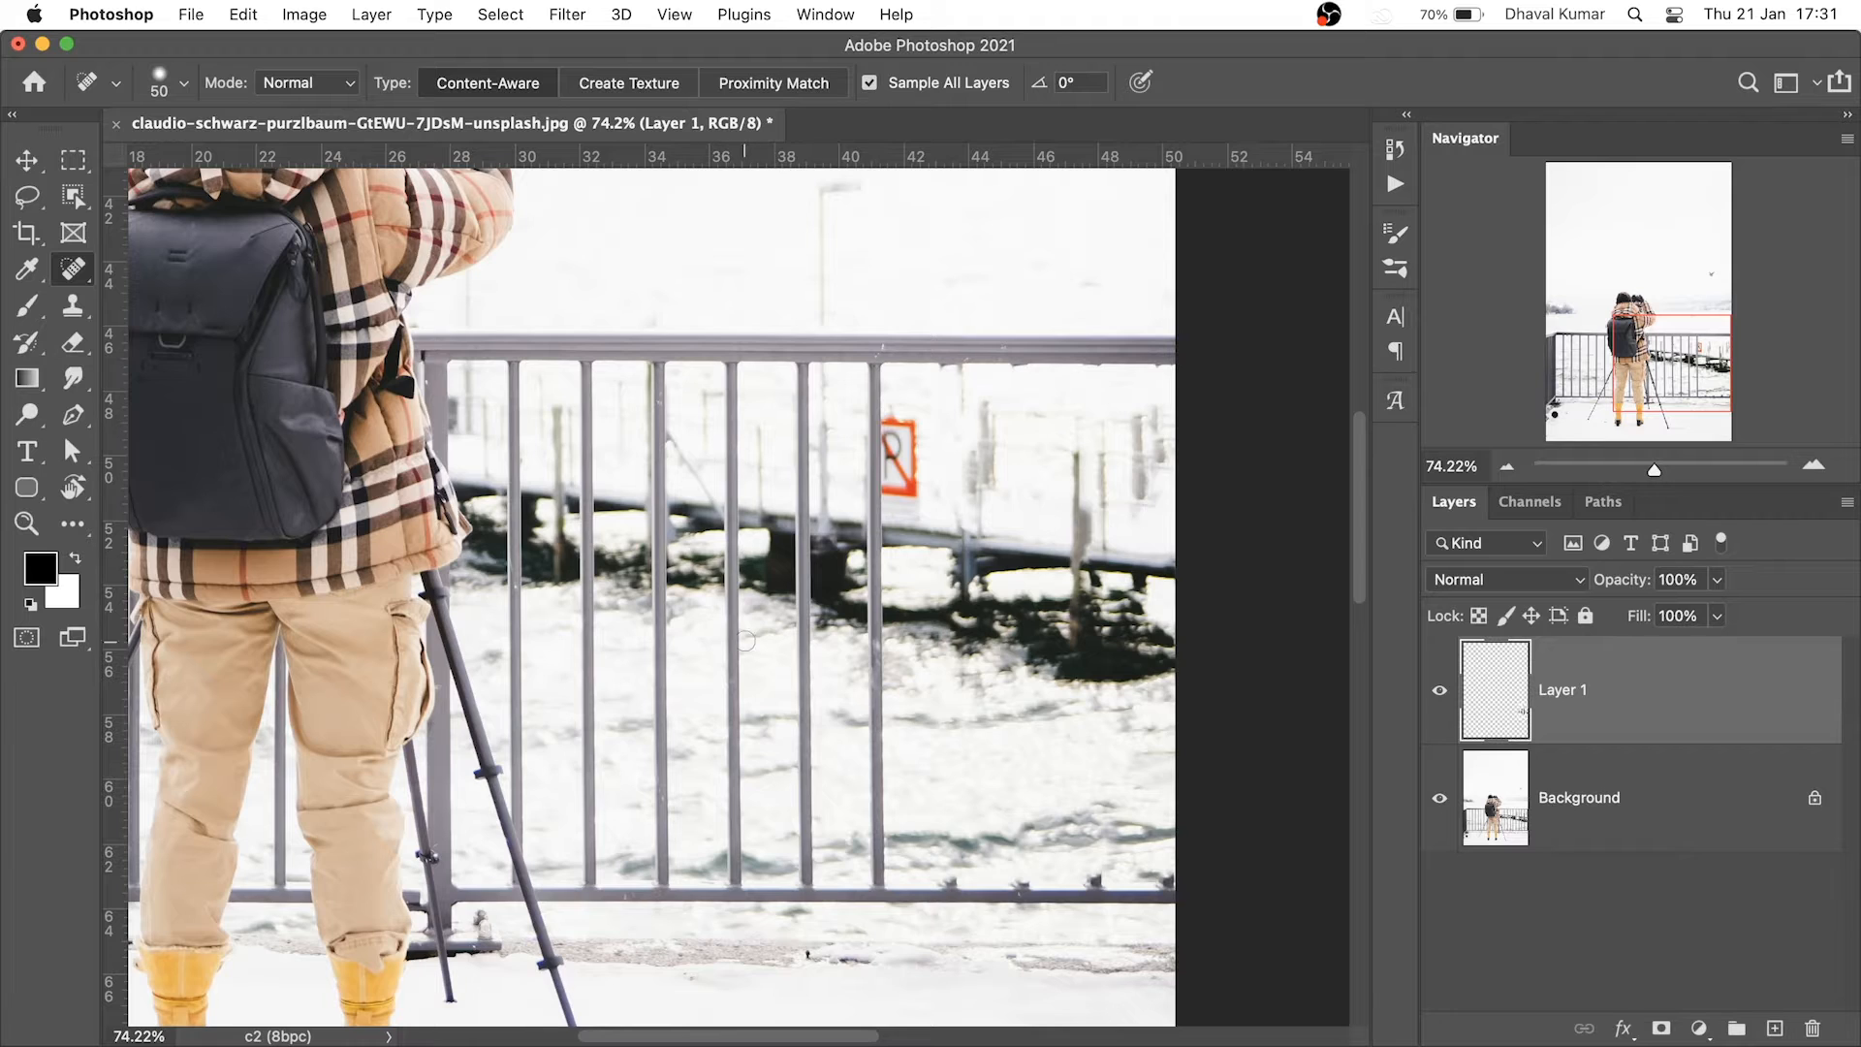
scroll(911, 904, up, 3)
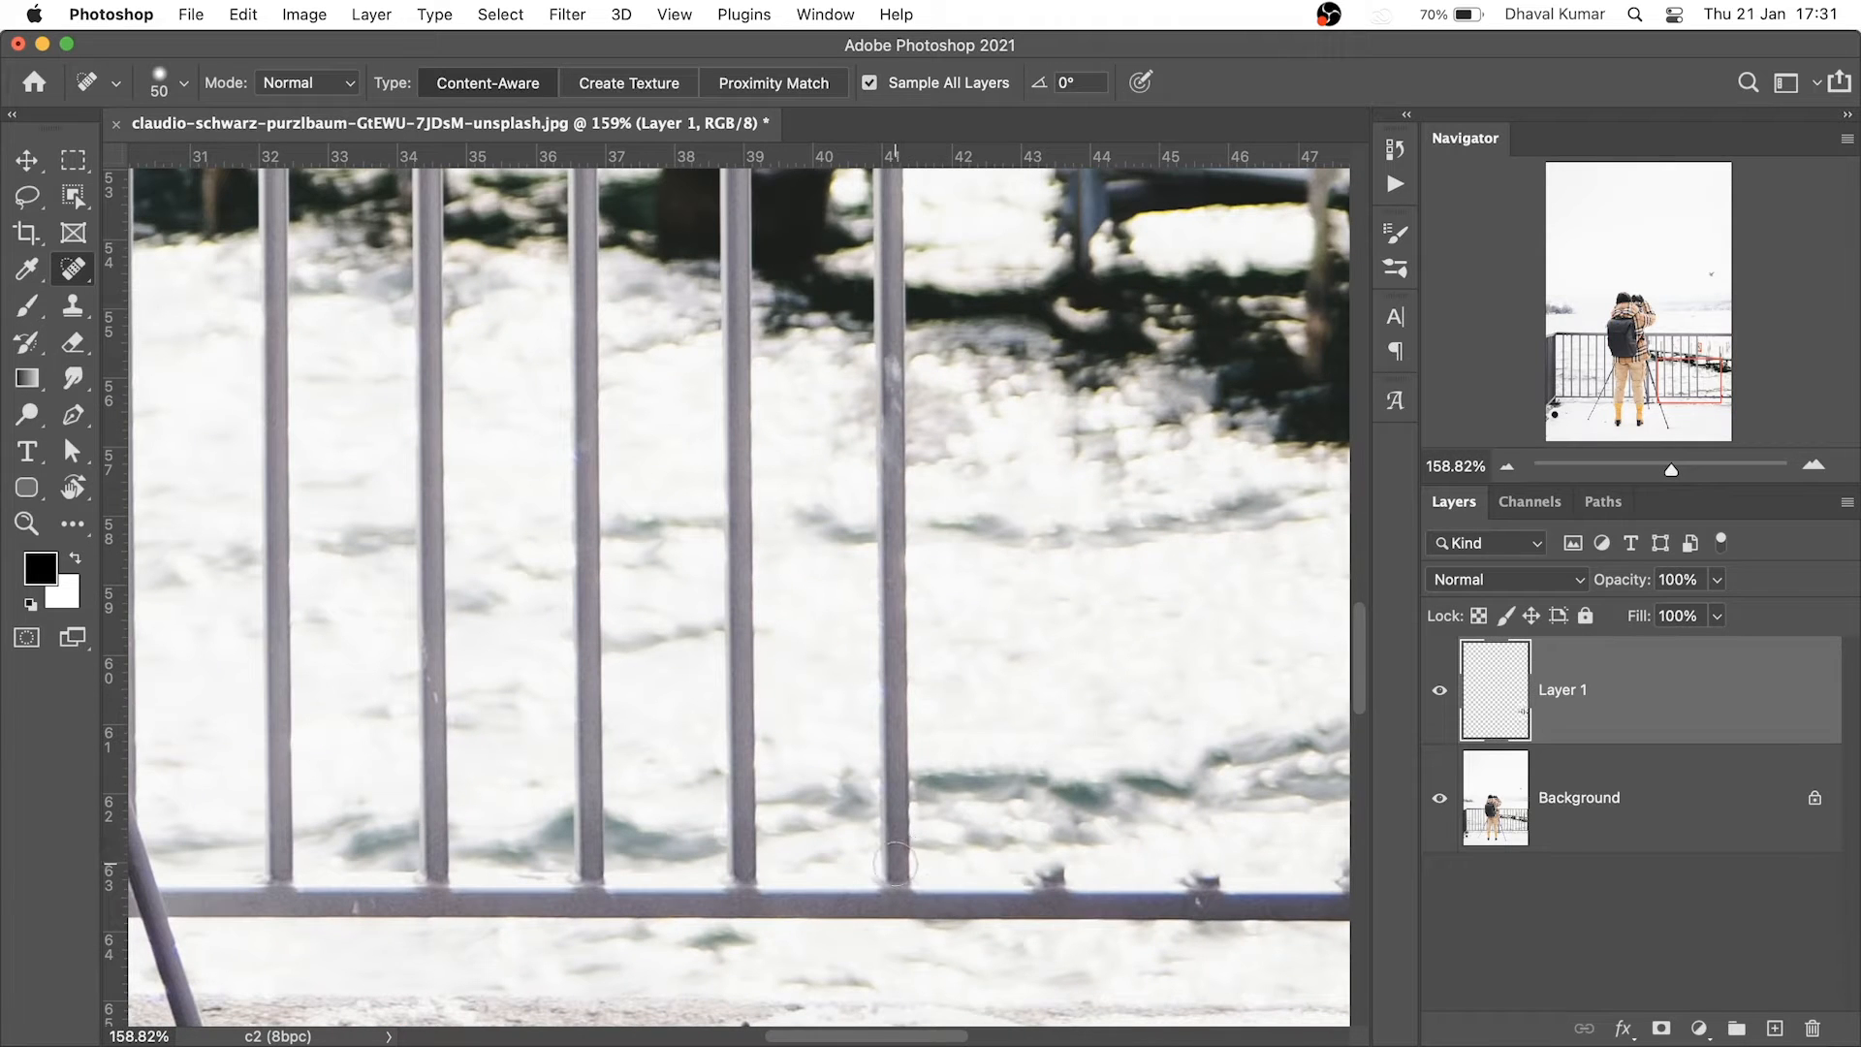
scroll(896, 853, up, 10)
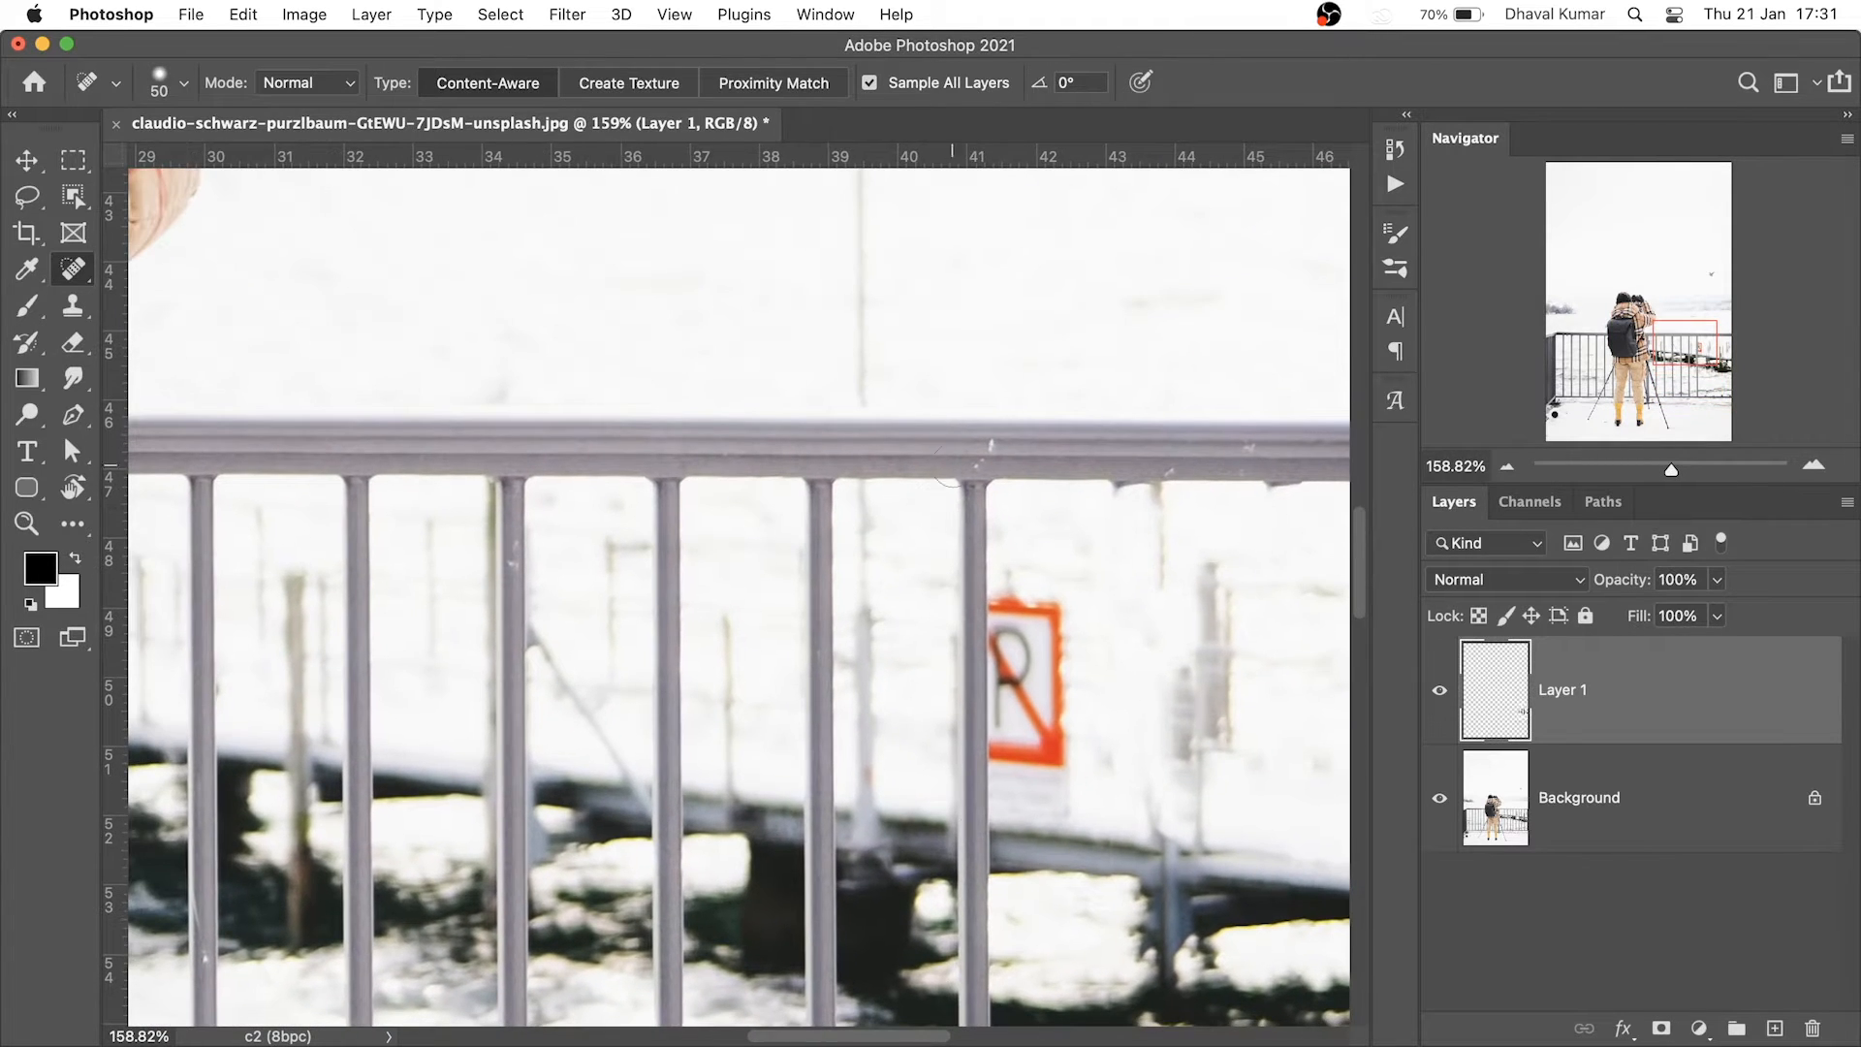
Heal away the red sign and the nearby right-hand railing posts
mouse_move(977, 492)
mouse_down()
mouse_move(981, 737)
mouse_move(1057, 698)
mouse_move(1010, 625)
mouse_move(975, 804)
mouse_up()
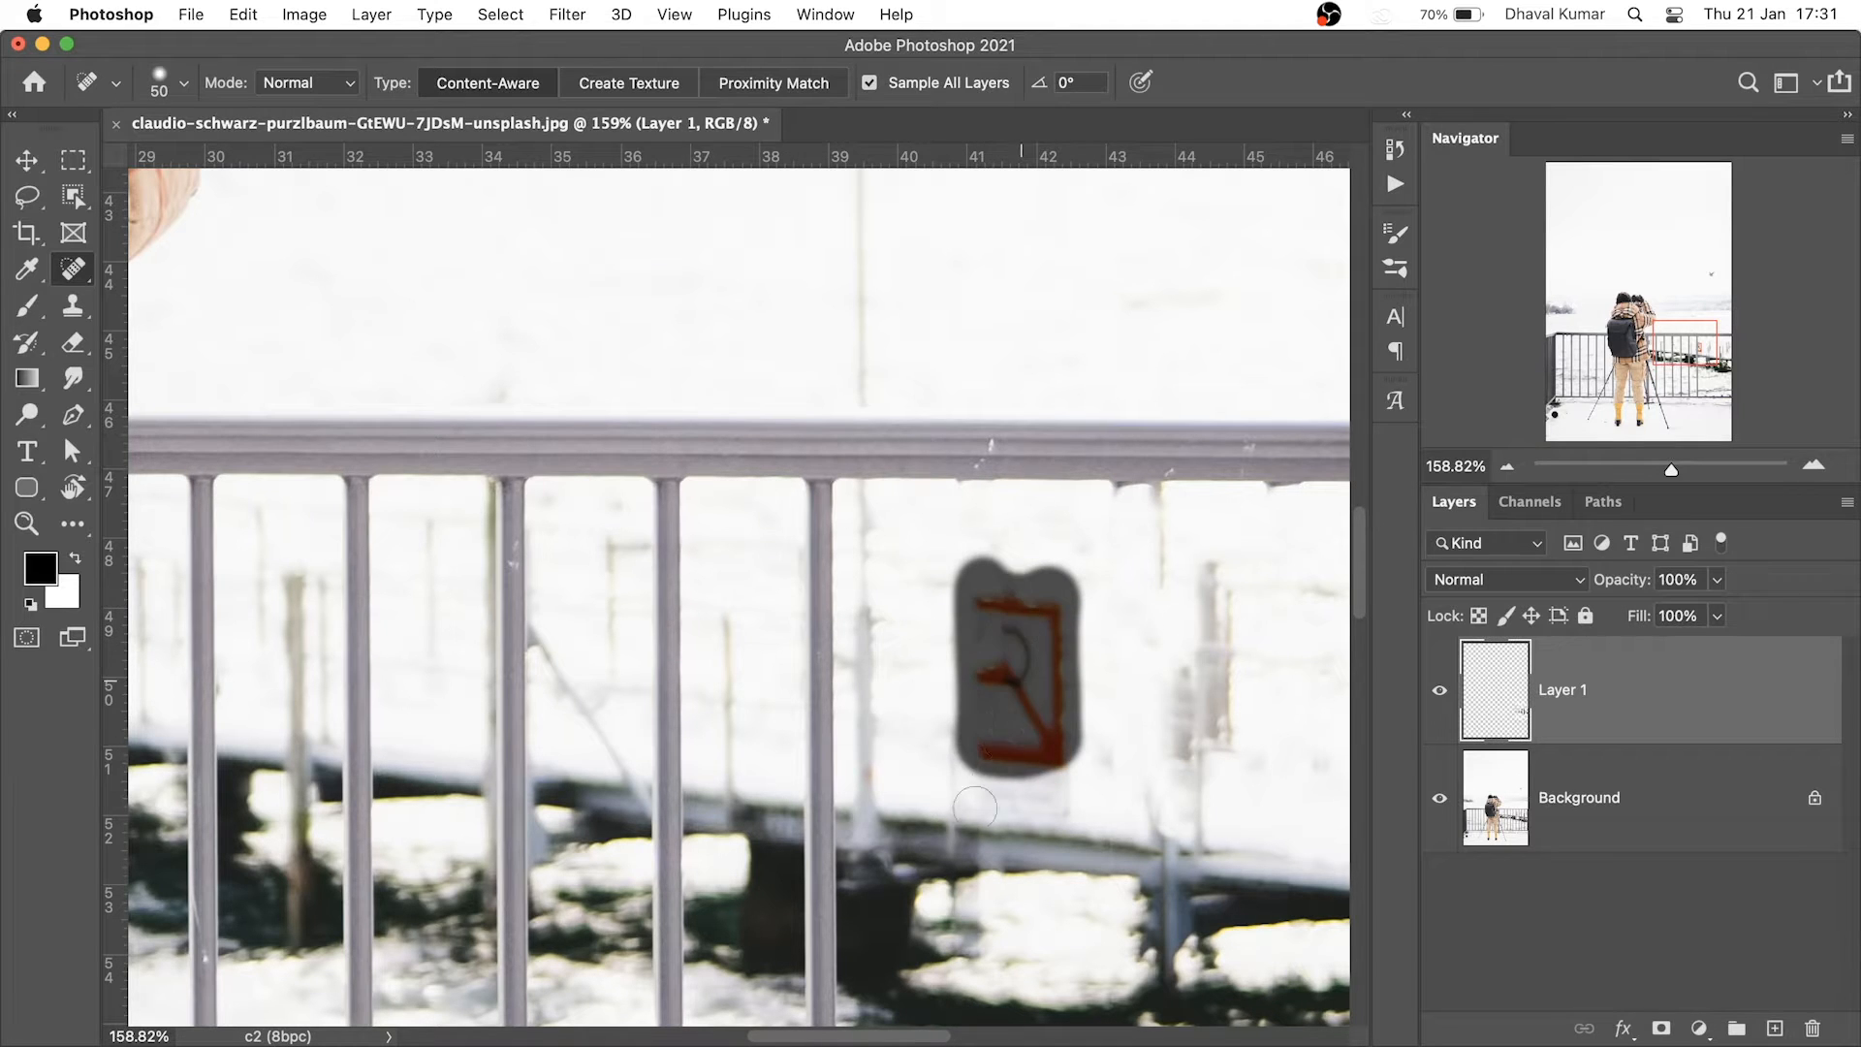
drag(831, 711, 860, 644)
drag(862, 436, 832, 405)
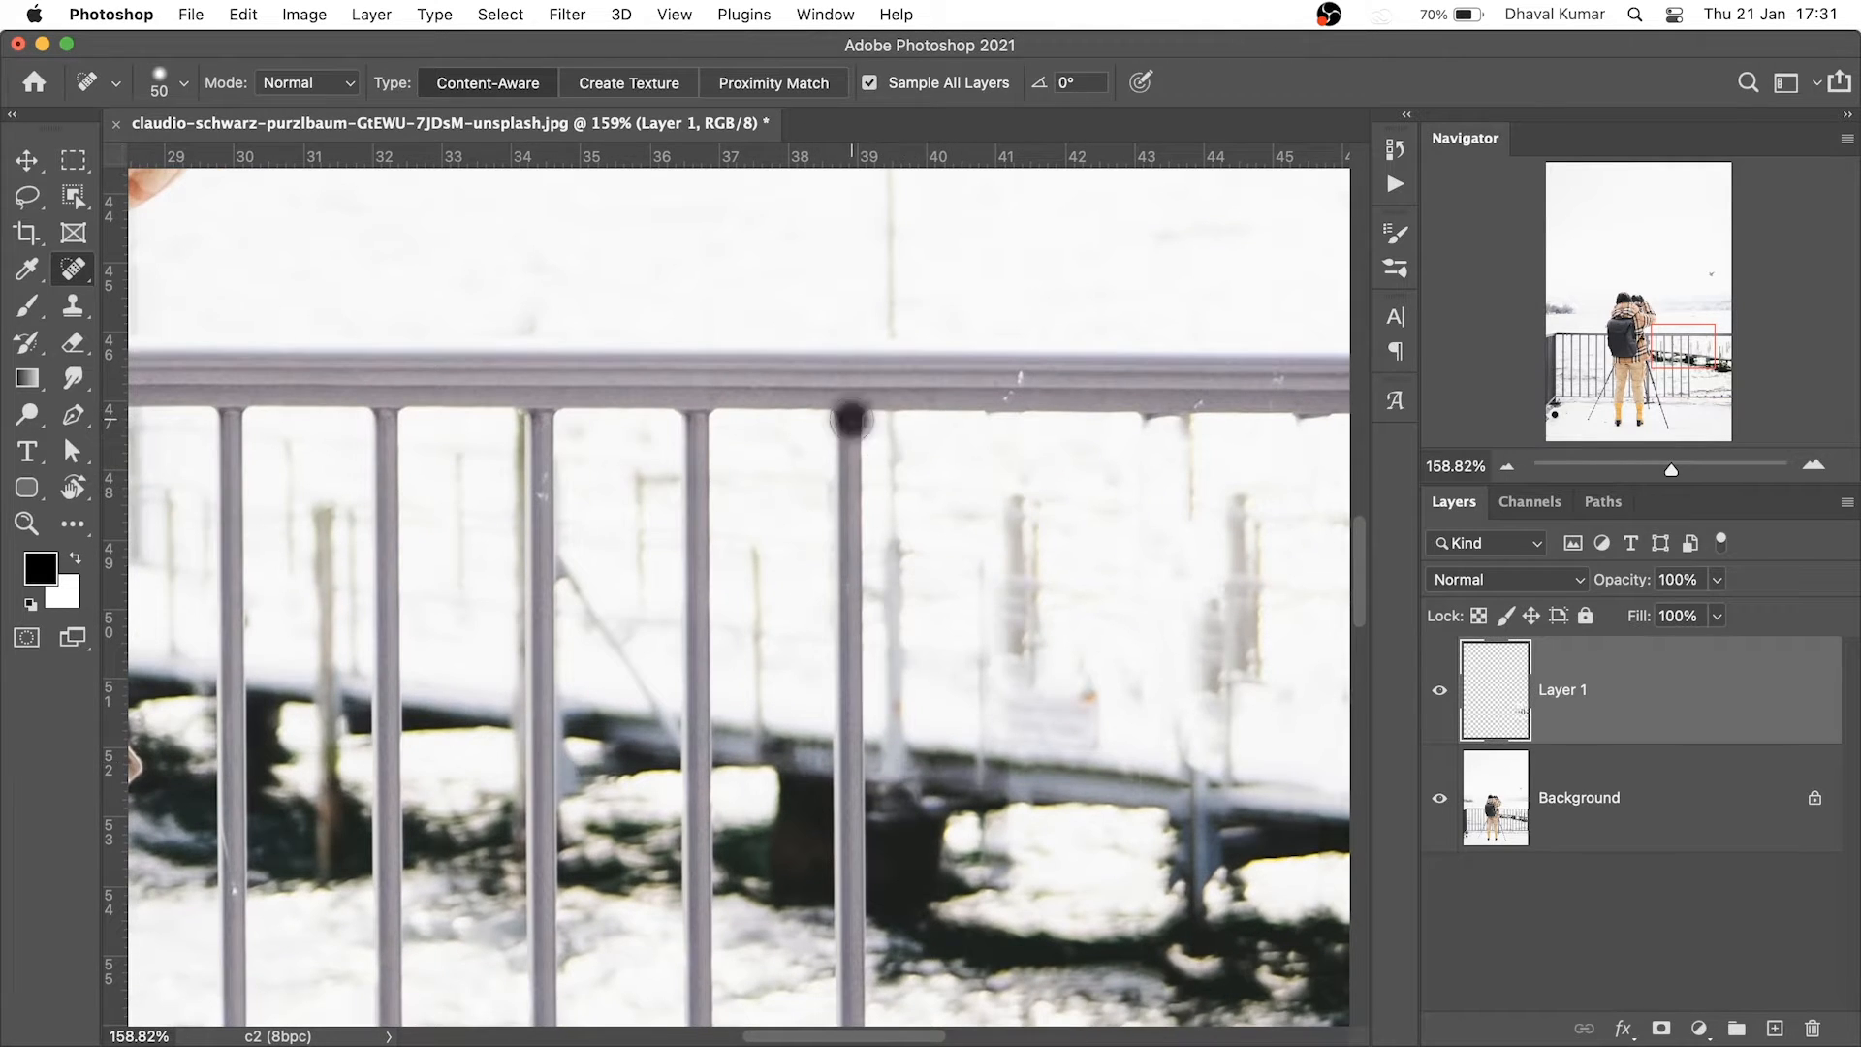
scroll(902, 630, down, 10)
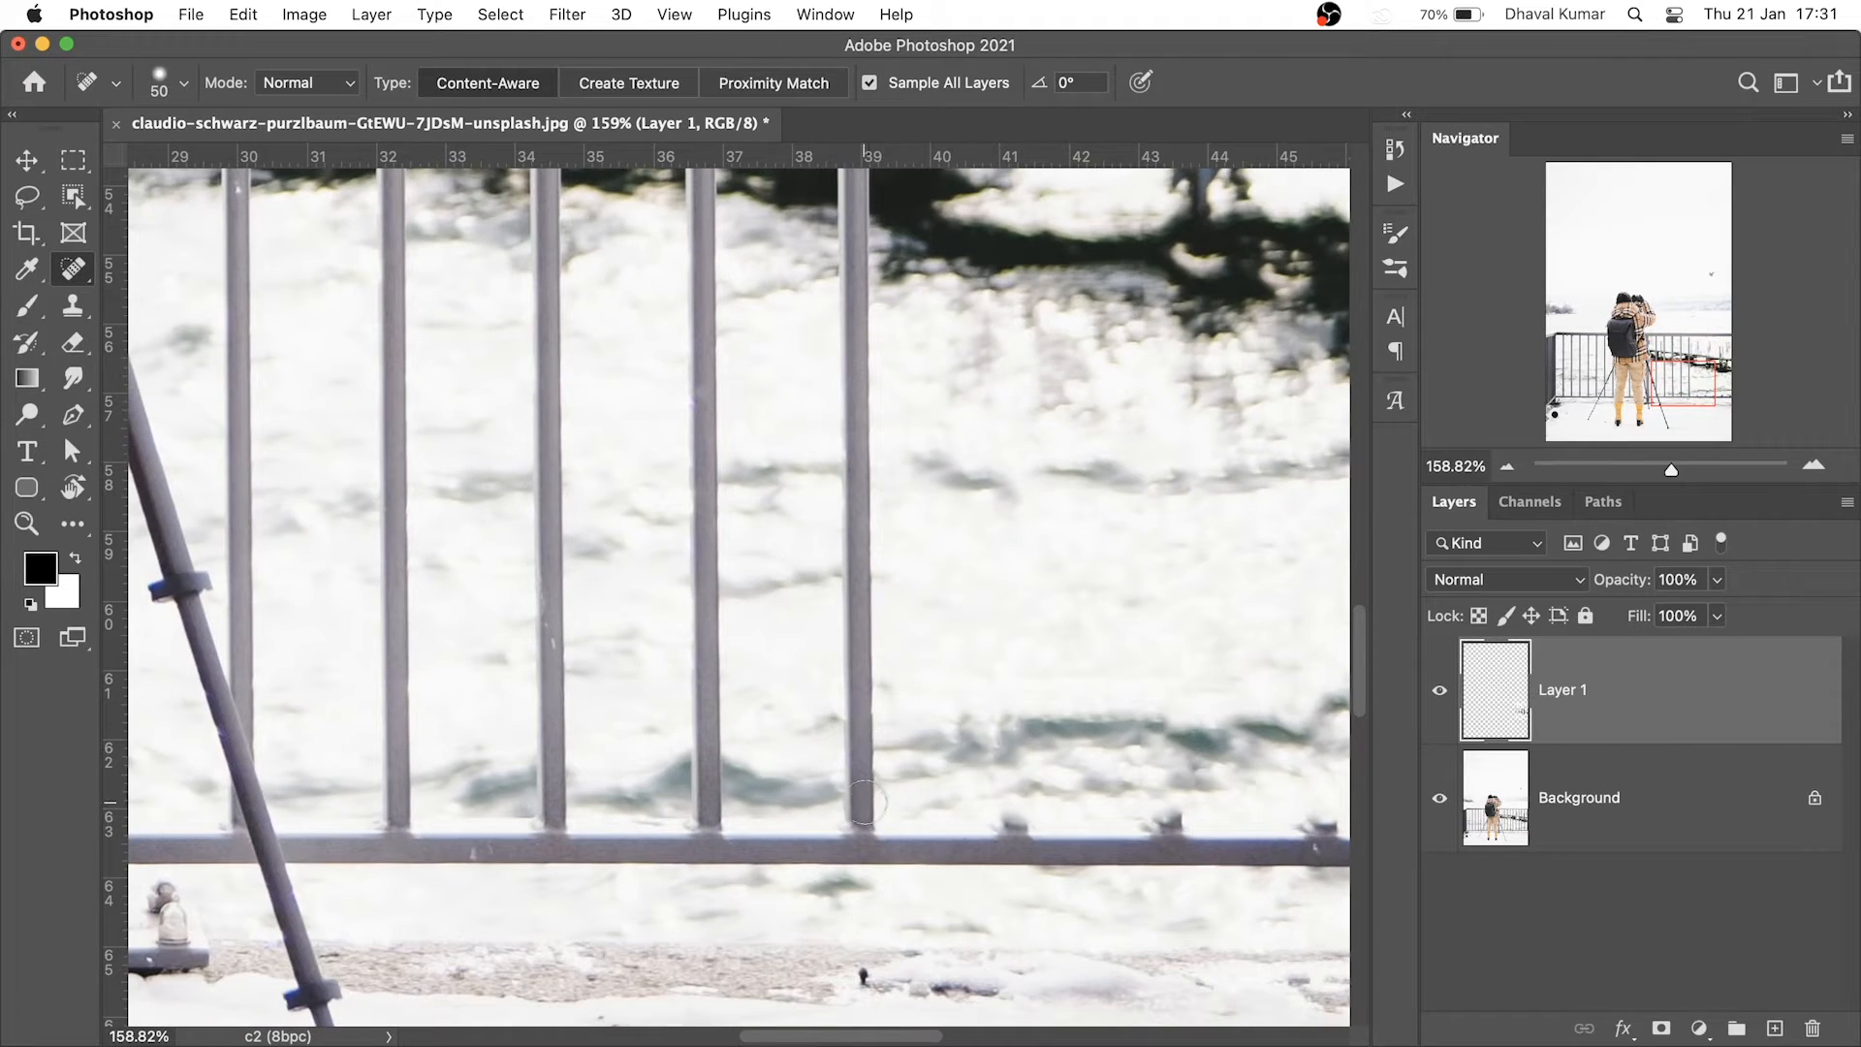
mouse_move(862, 801)
mouse_down()
mouse_move(858, 184)
mouse_move(864, 911)
mouse_up()
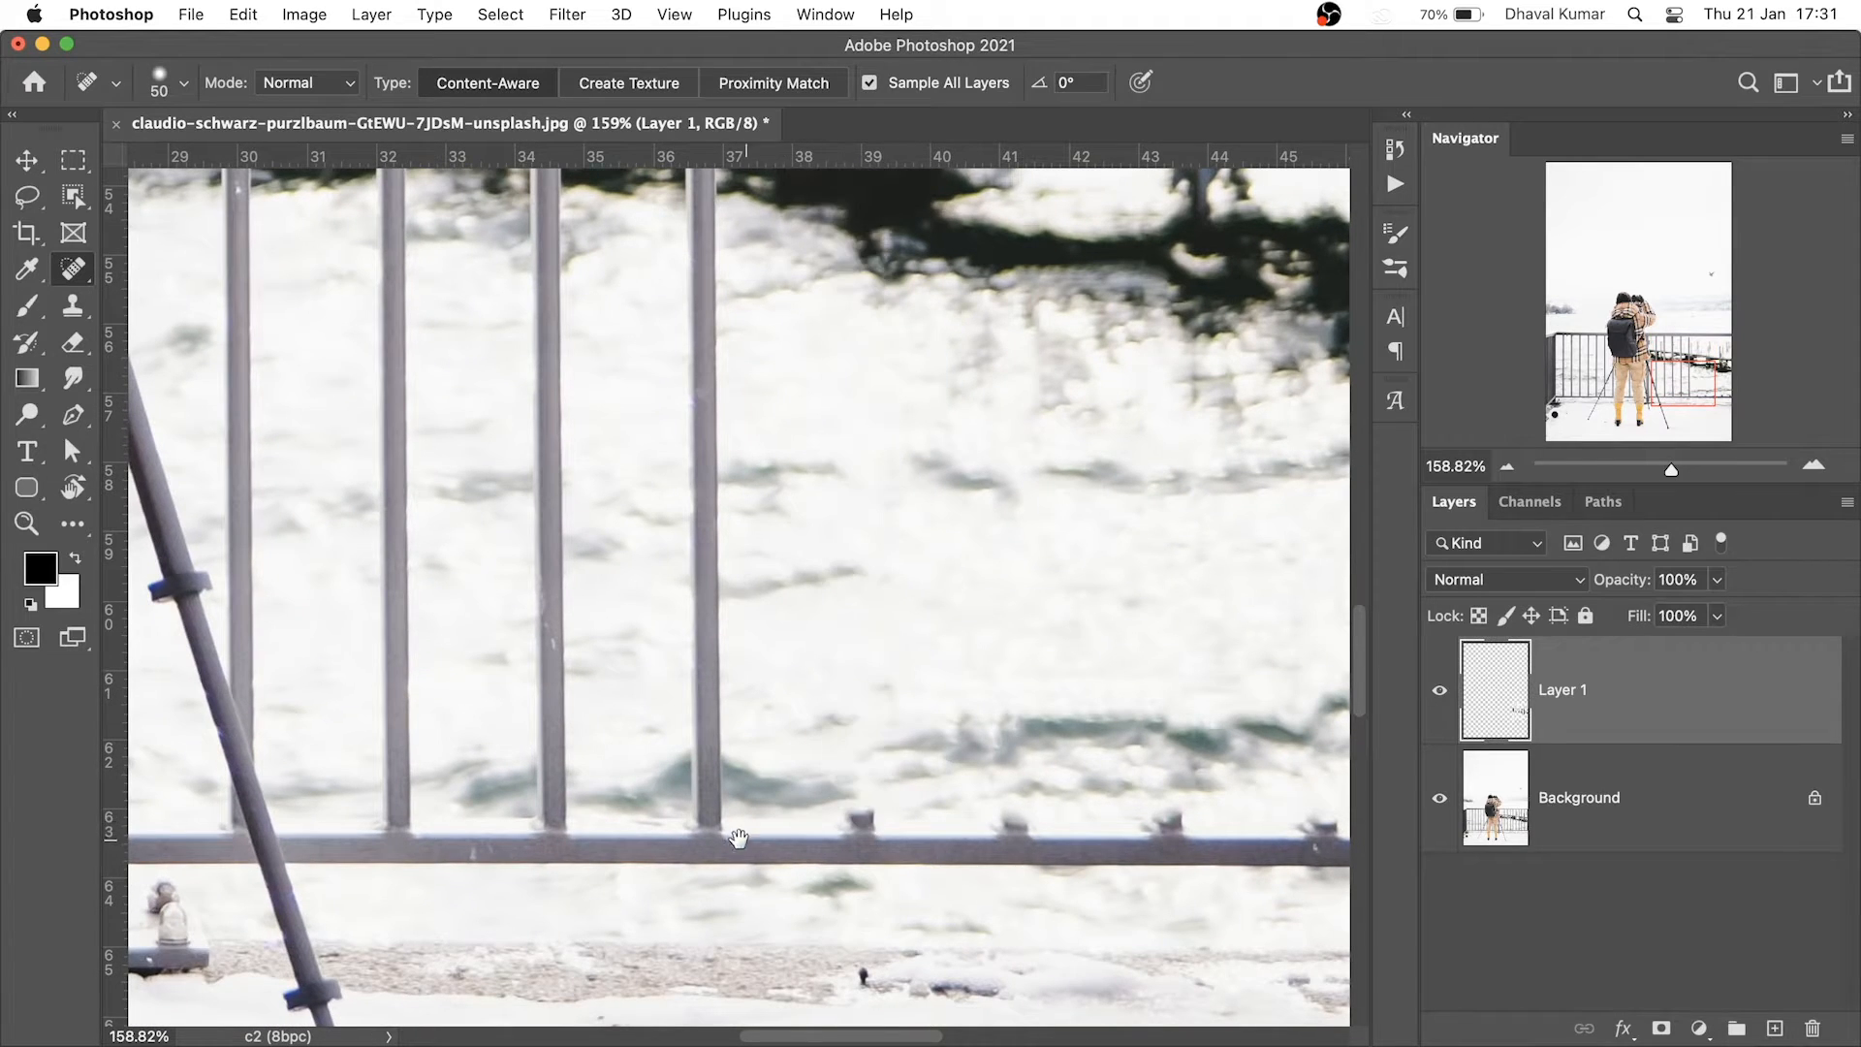
scroll(801, 804, left, 3)
scroll(822, 802, up, 11)
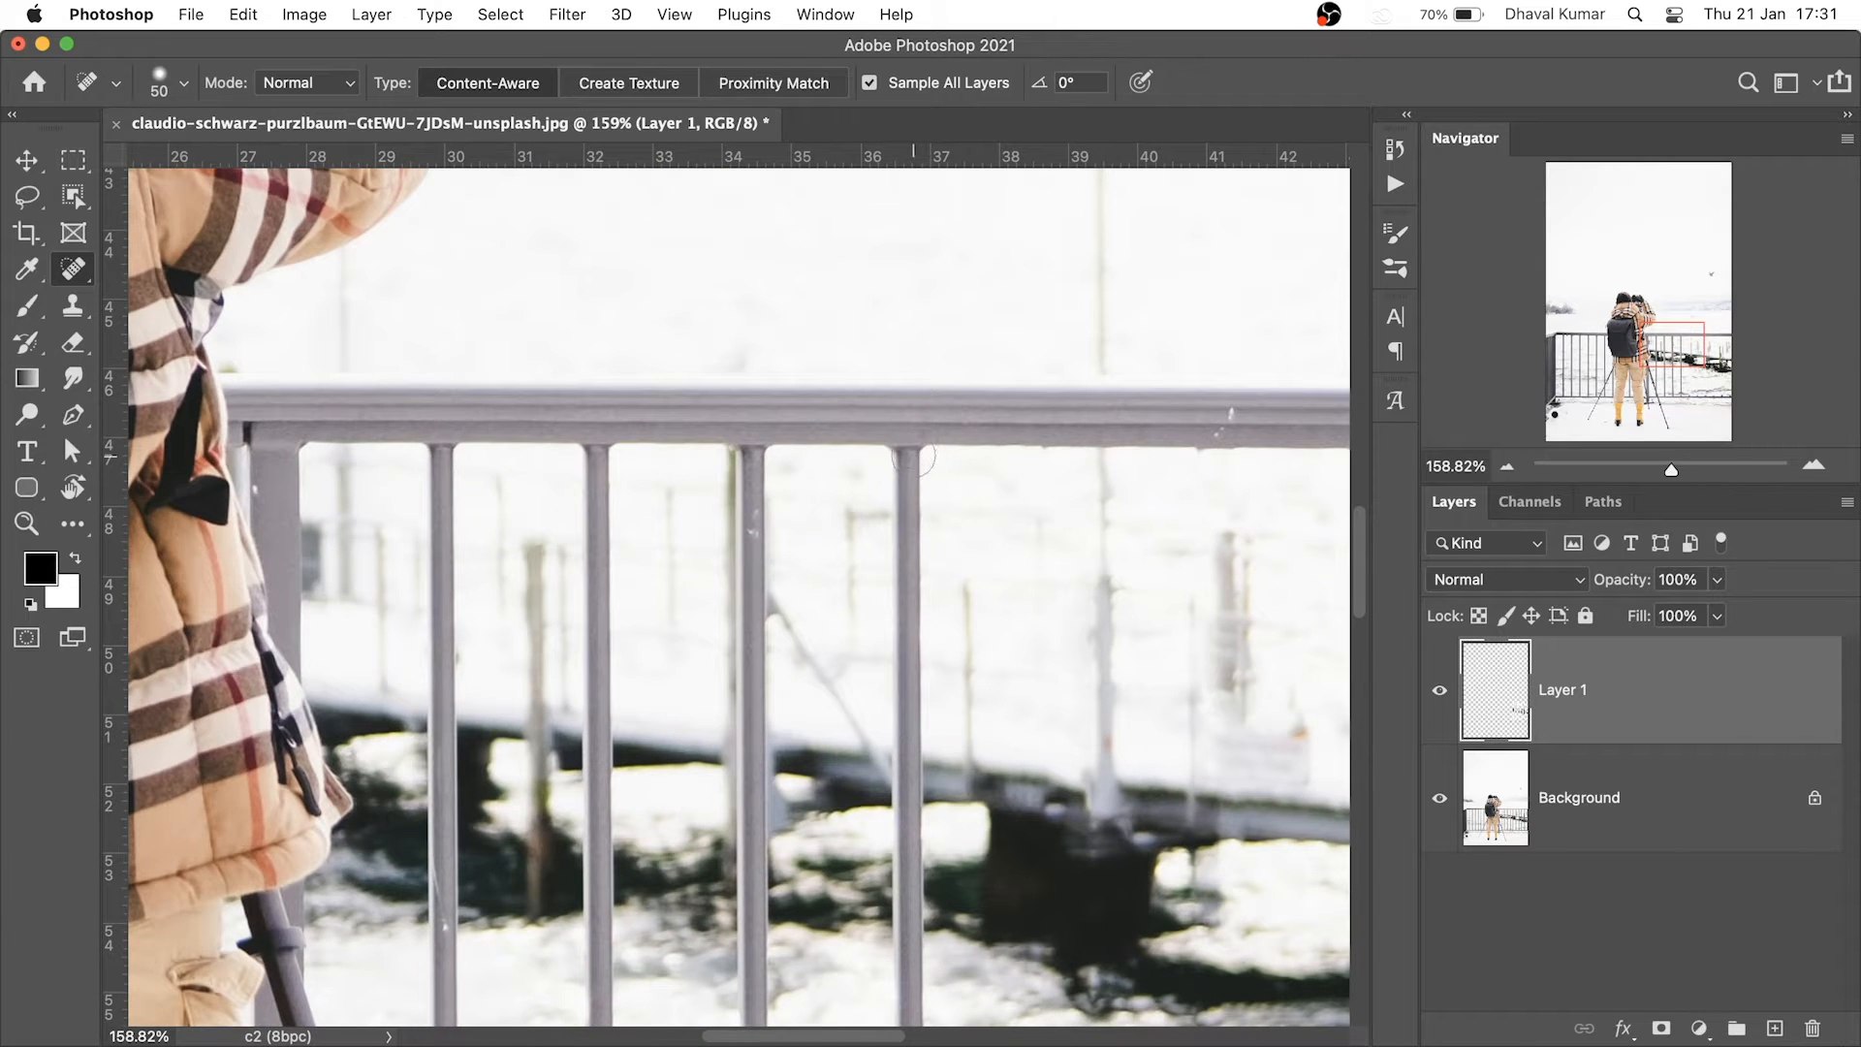
drag(913, 458, 906, 1018)
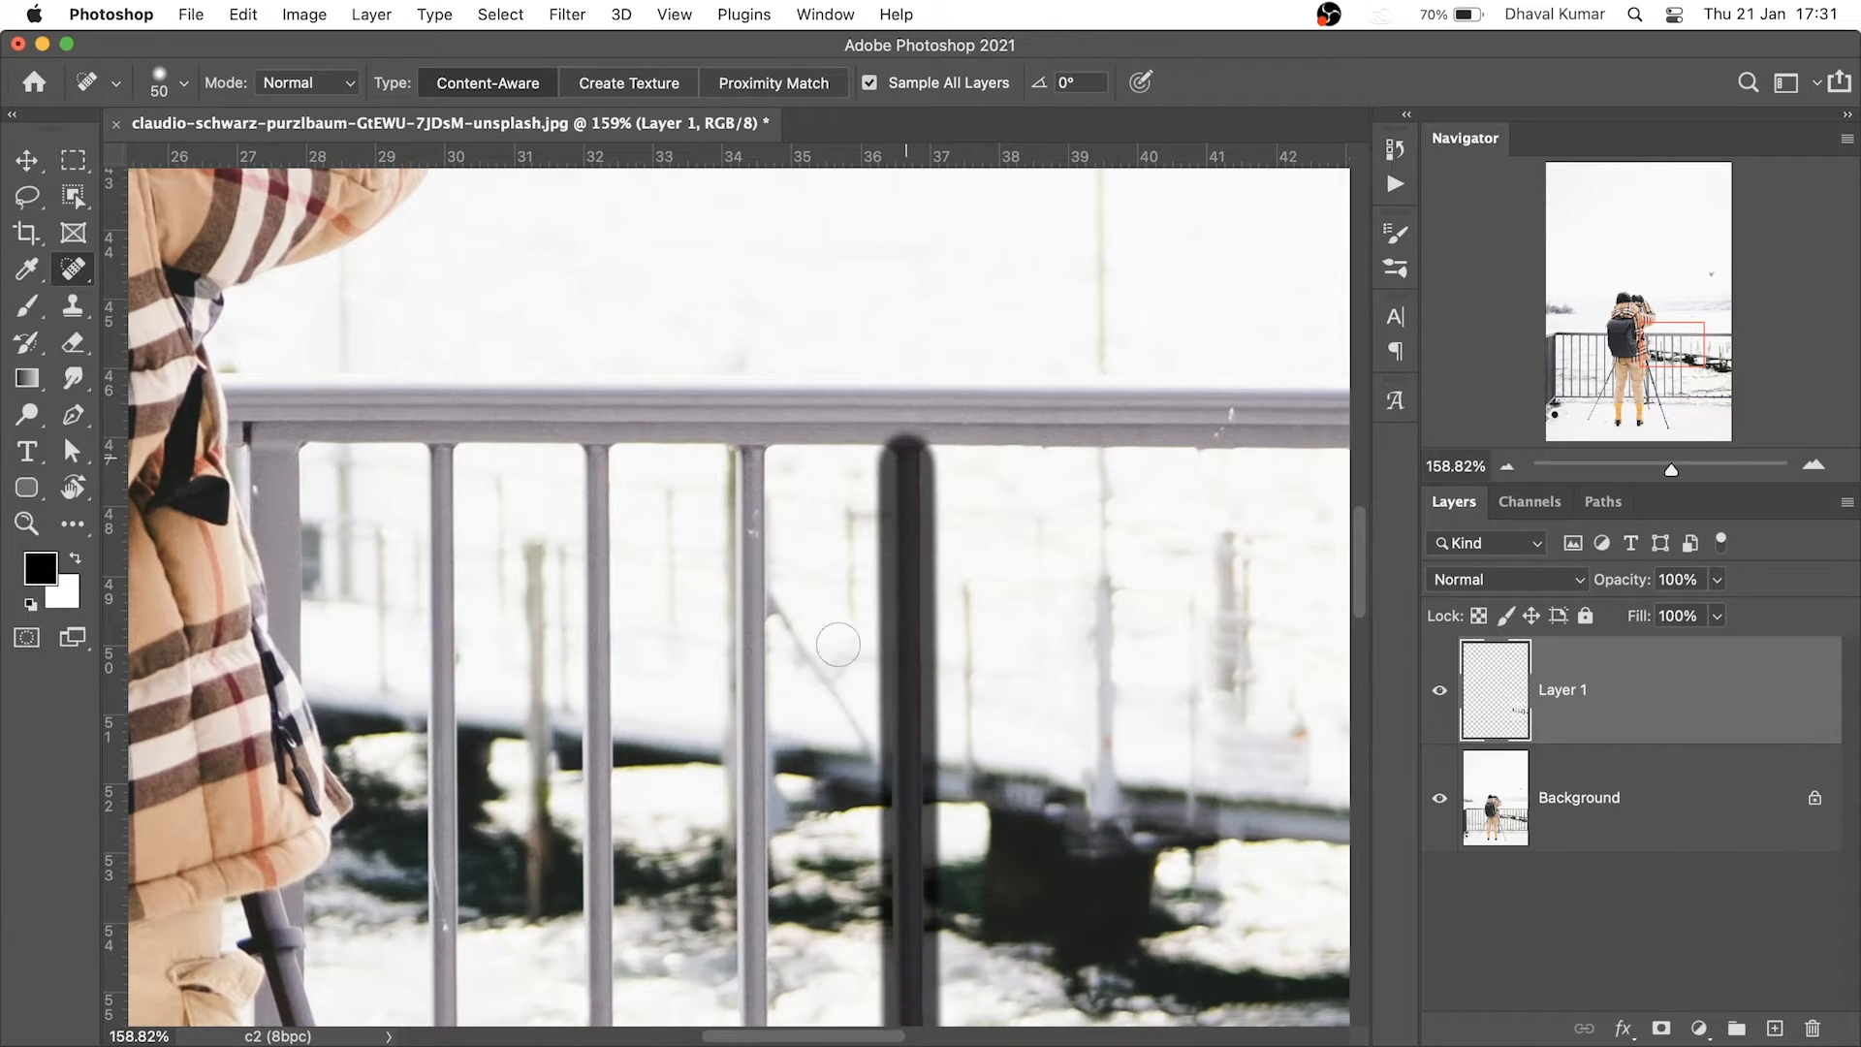
Heal the dark railing post and its base, undoing one unwanted stroke
scroll(825, 419, left, 3)
scroll(825, 420, down, 1)
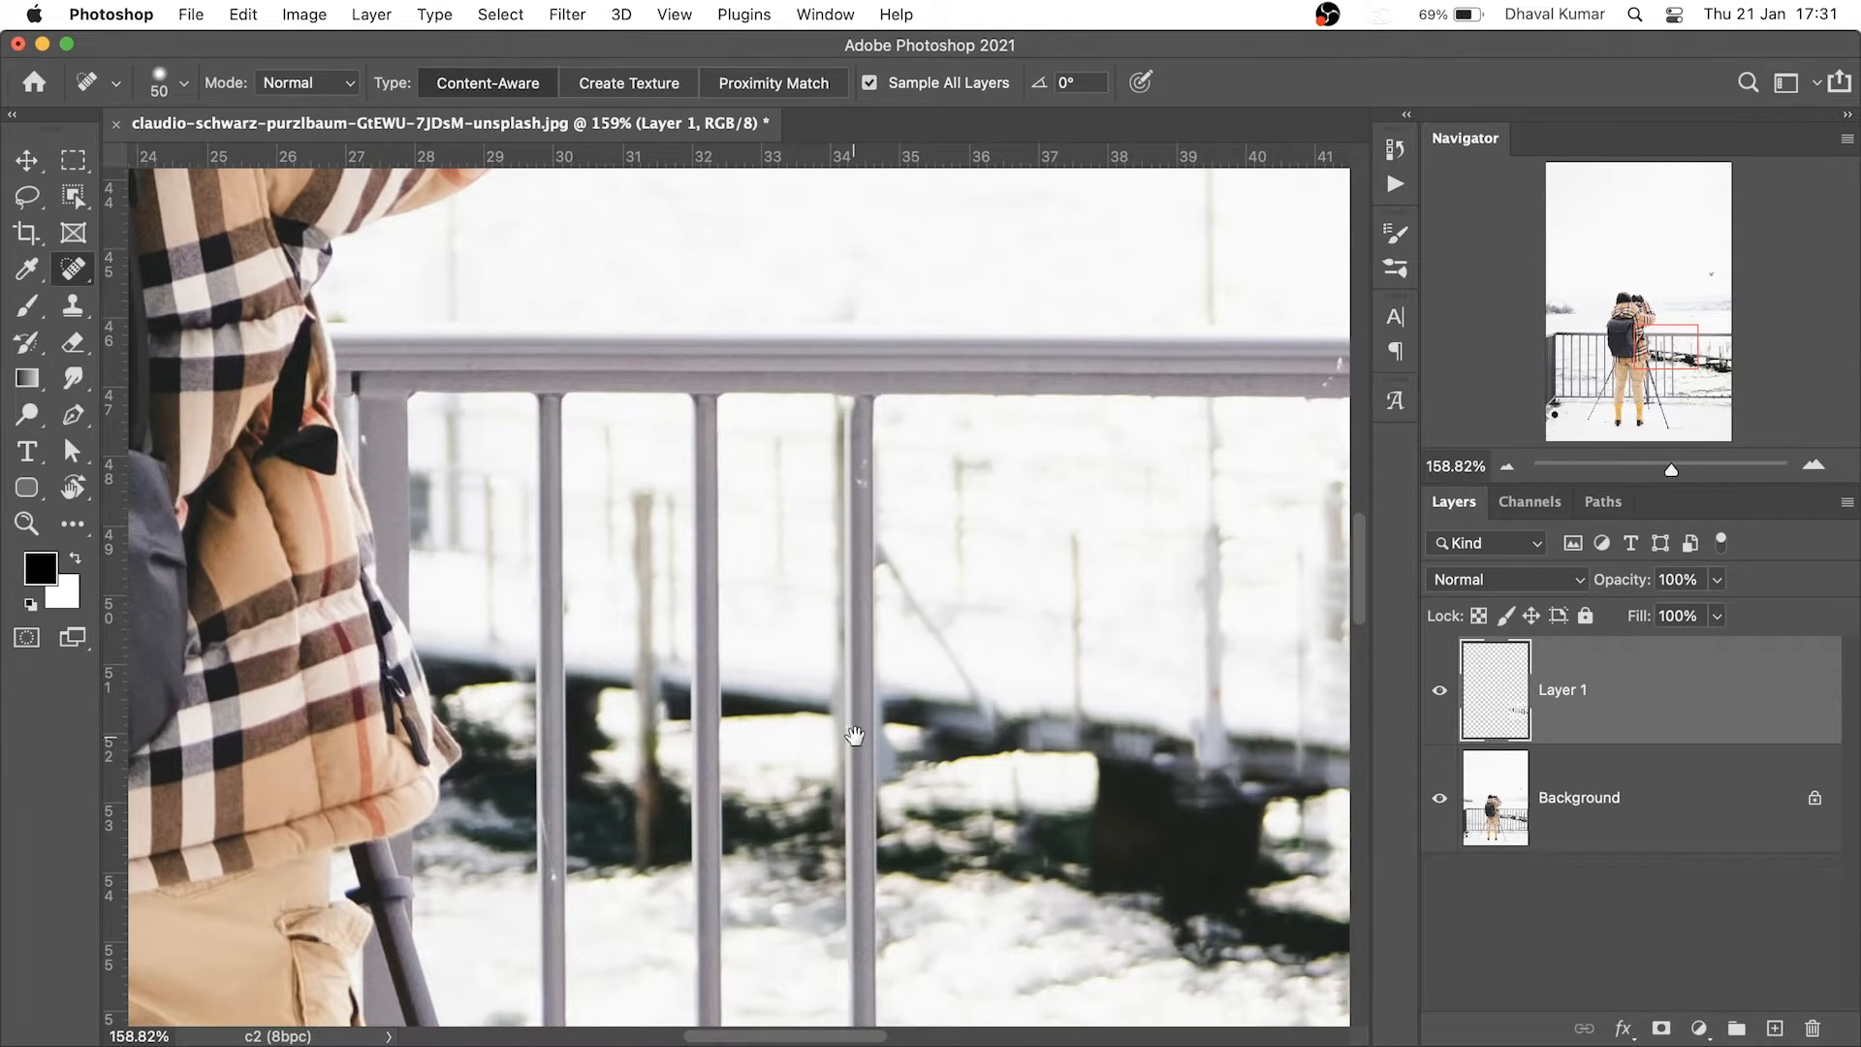
scroll(853, 739, down, 10)
scroll(897, 562, left, 1)
shift+click(893, 766)
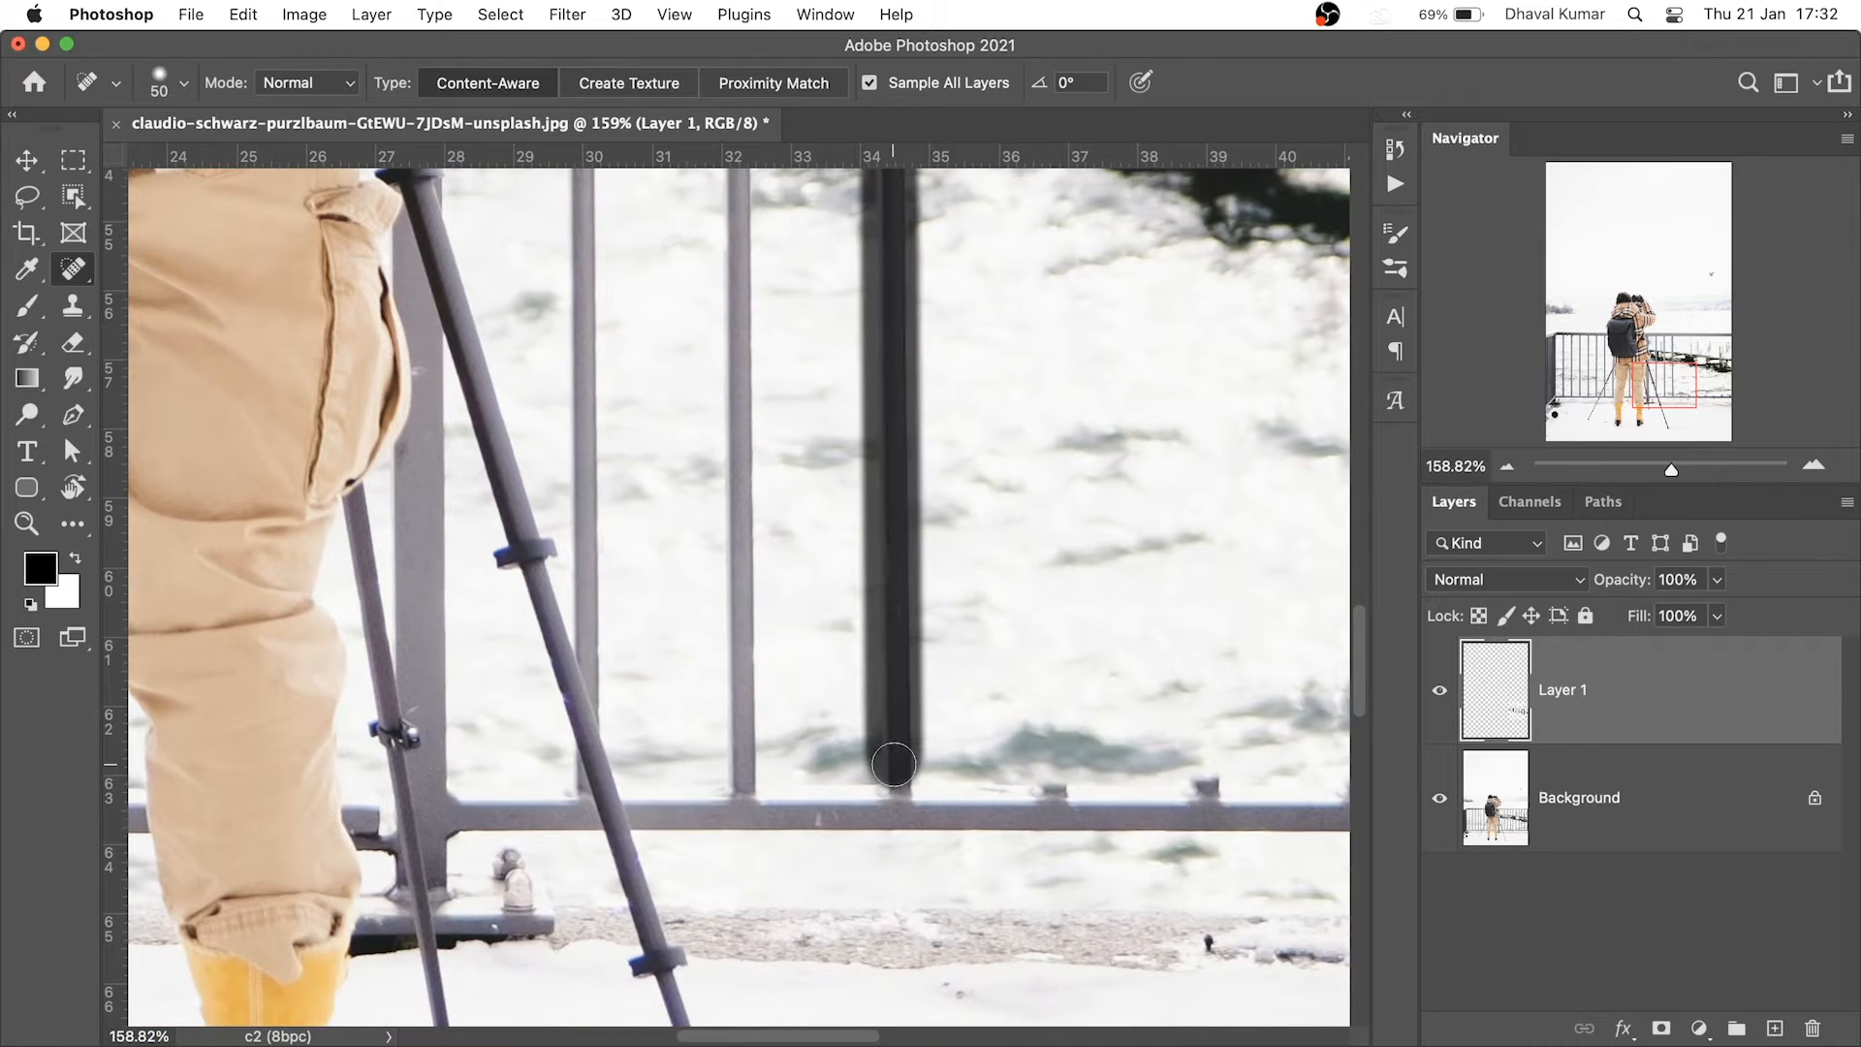
scroll(819, 805, left, 2)
scroll(819, 805, up, 1)
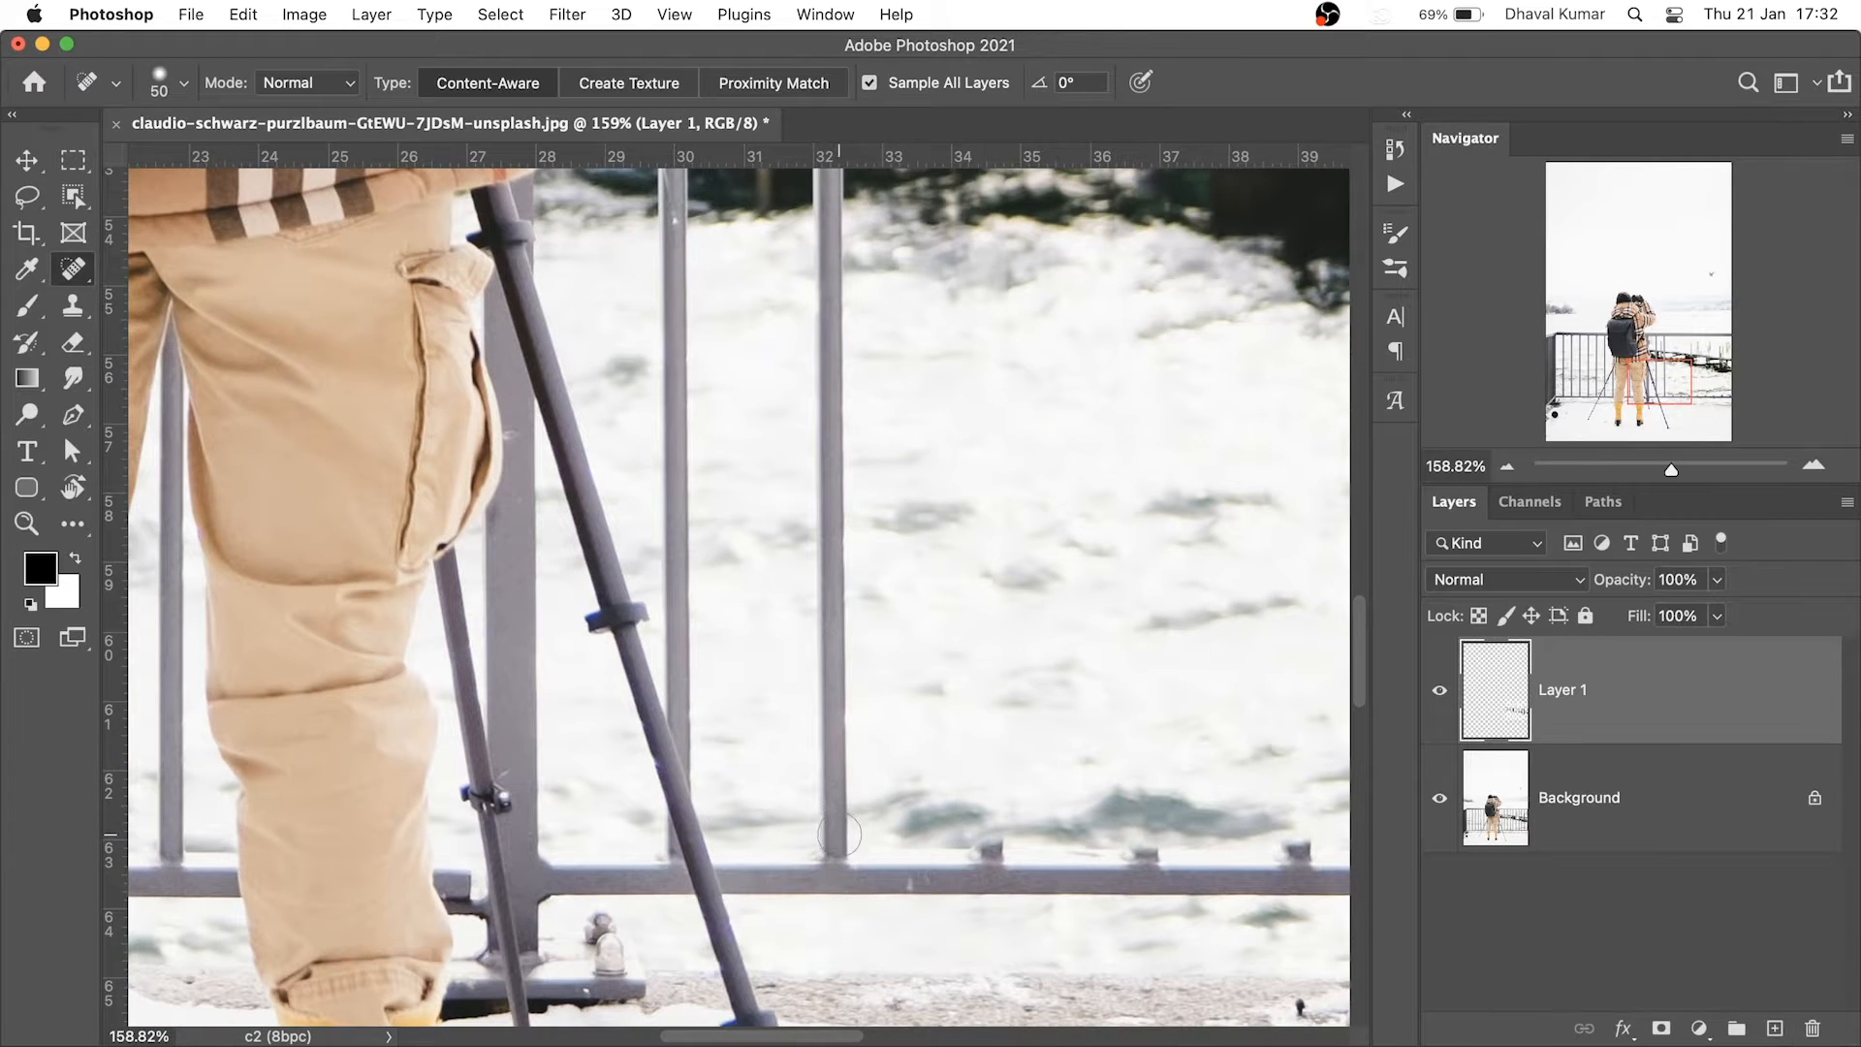
shift+click(832, 843)
drag(850, 572, 861, 764)
key(super+z)
drag(880, 1004, 880, 886)
click(841, 924)
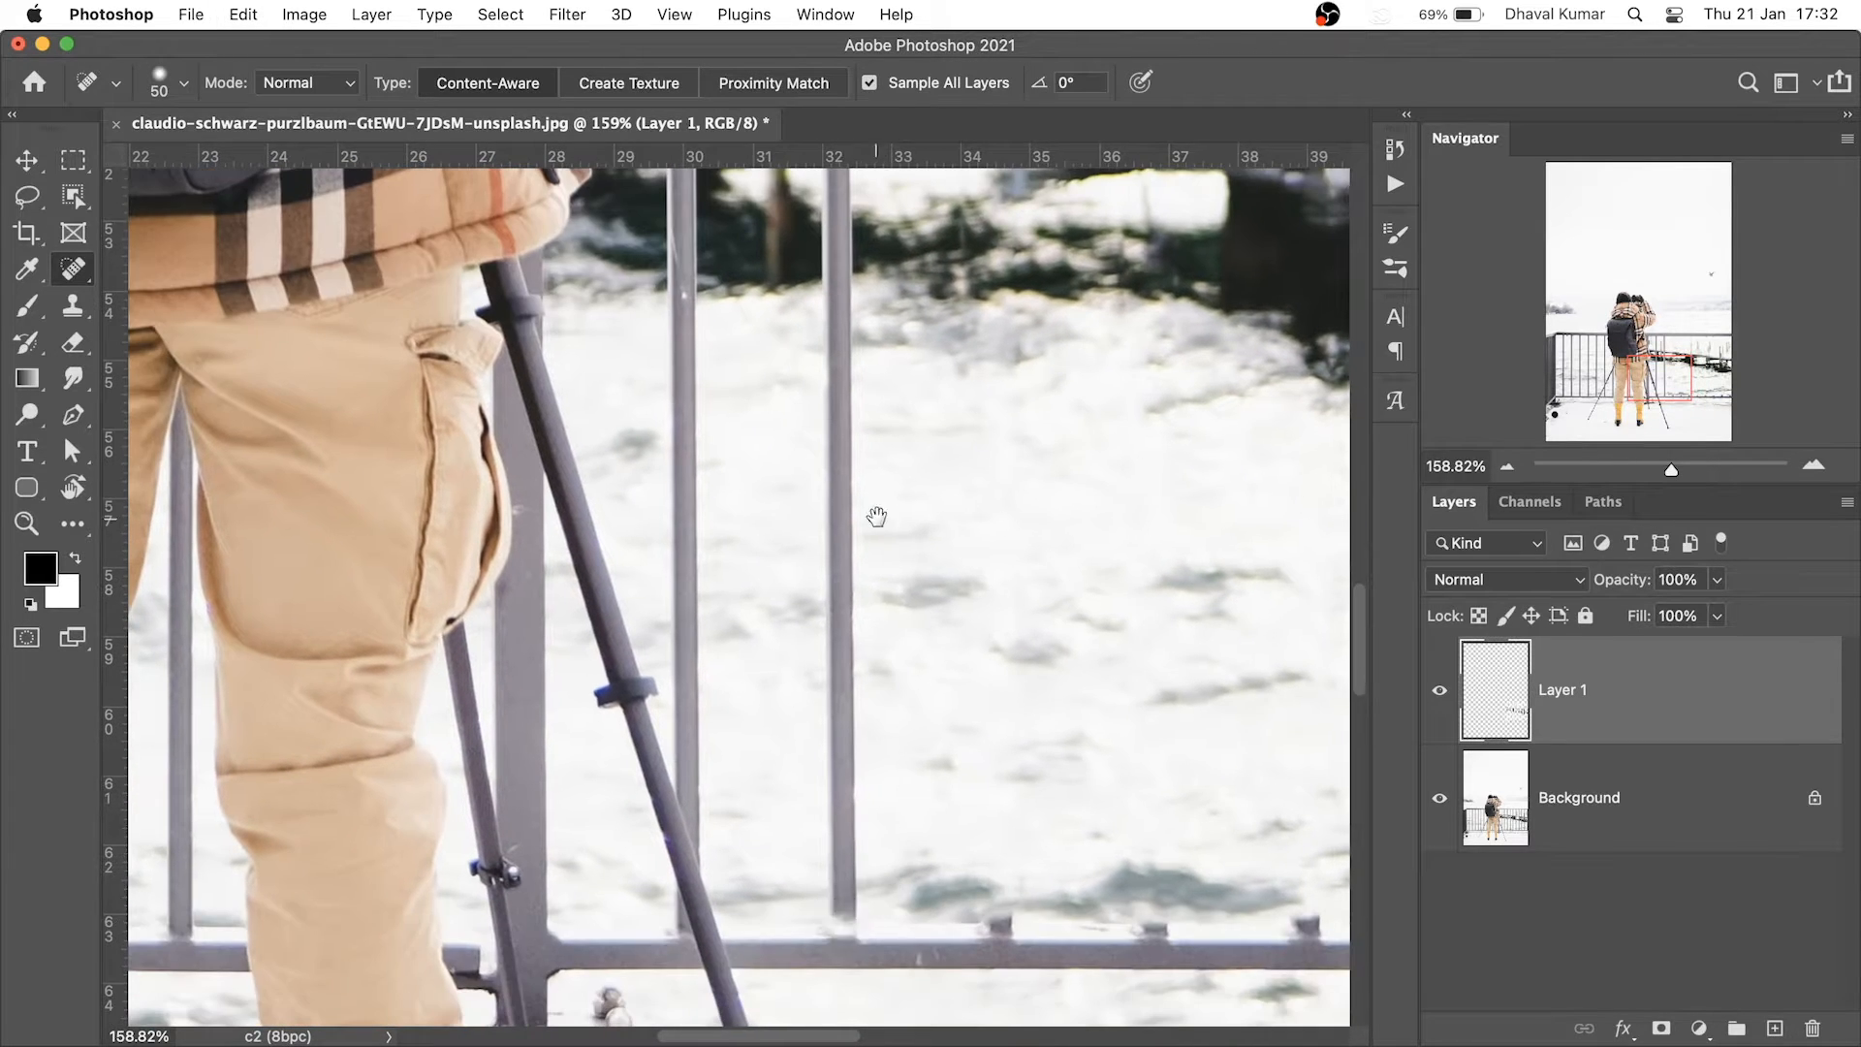
scroll(876, 516, up, 5)
scroll(887, 542, up, 2)
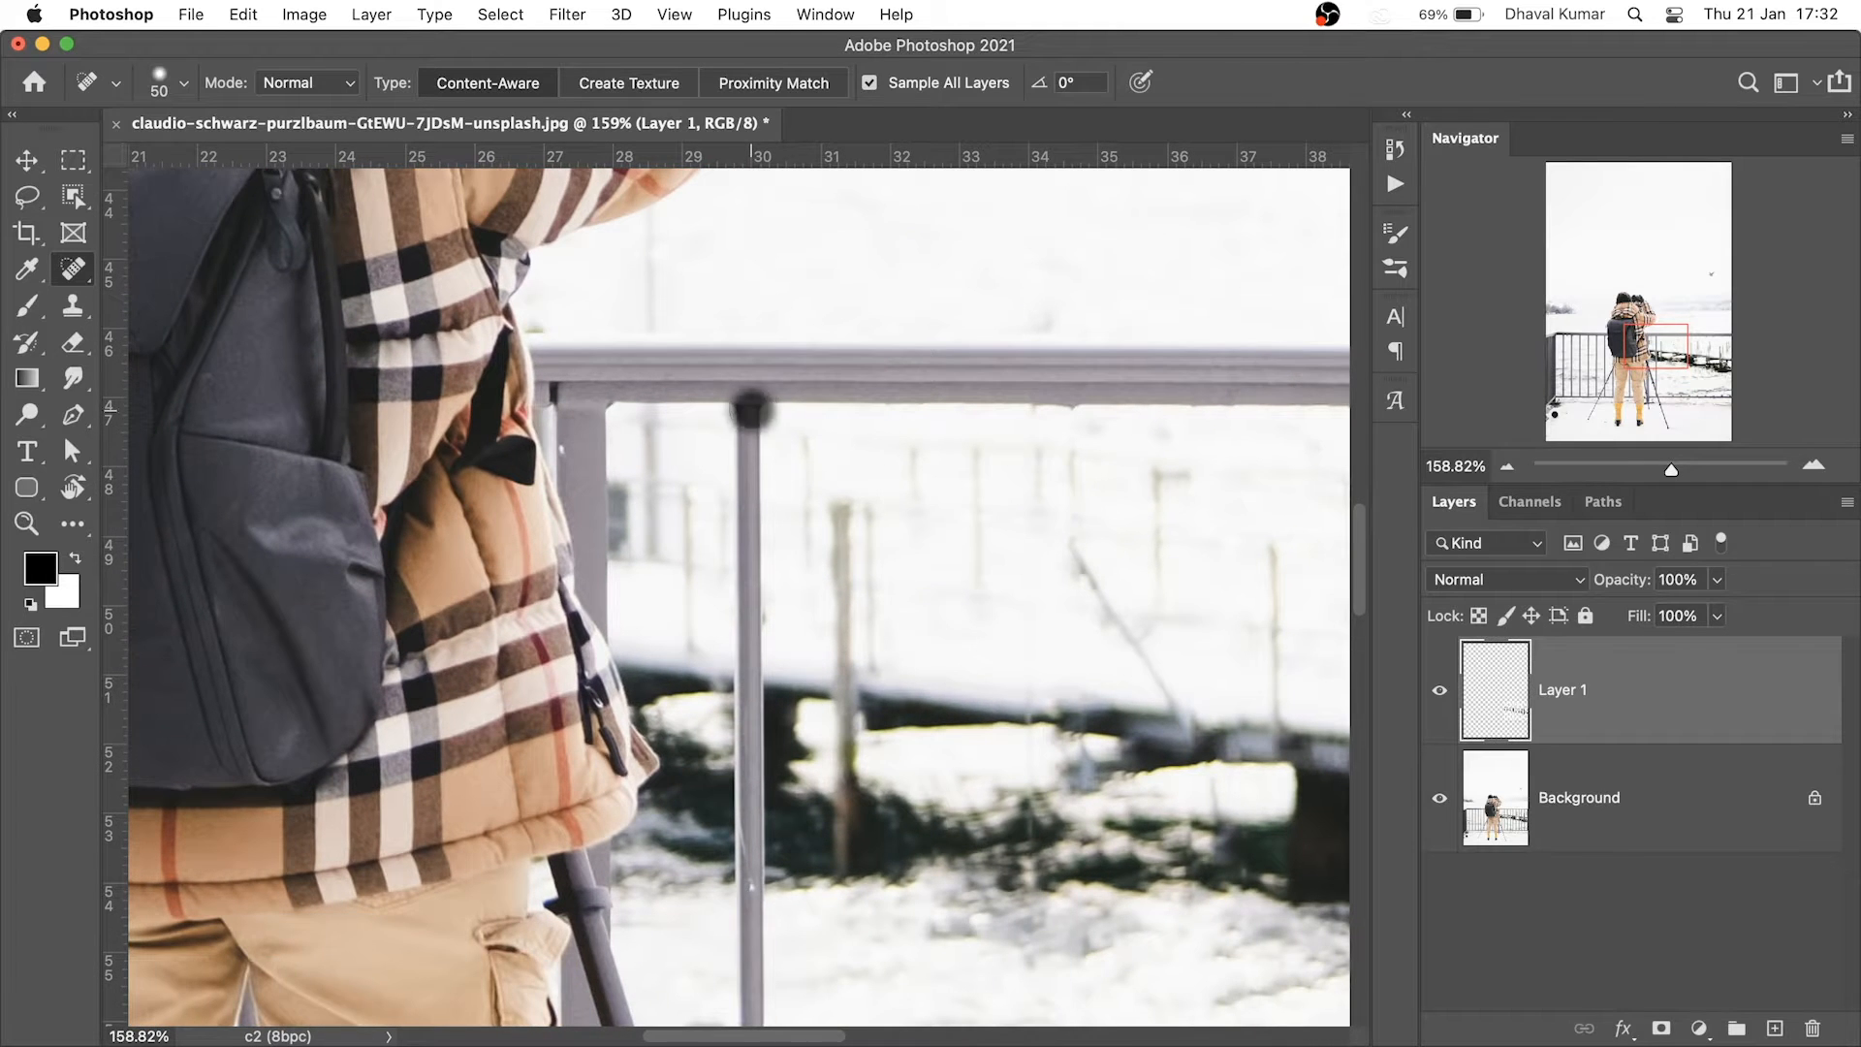
scroll(766, 582, down, 8)
scroll(776, 679, left, 1)
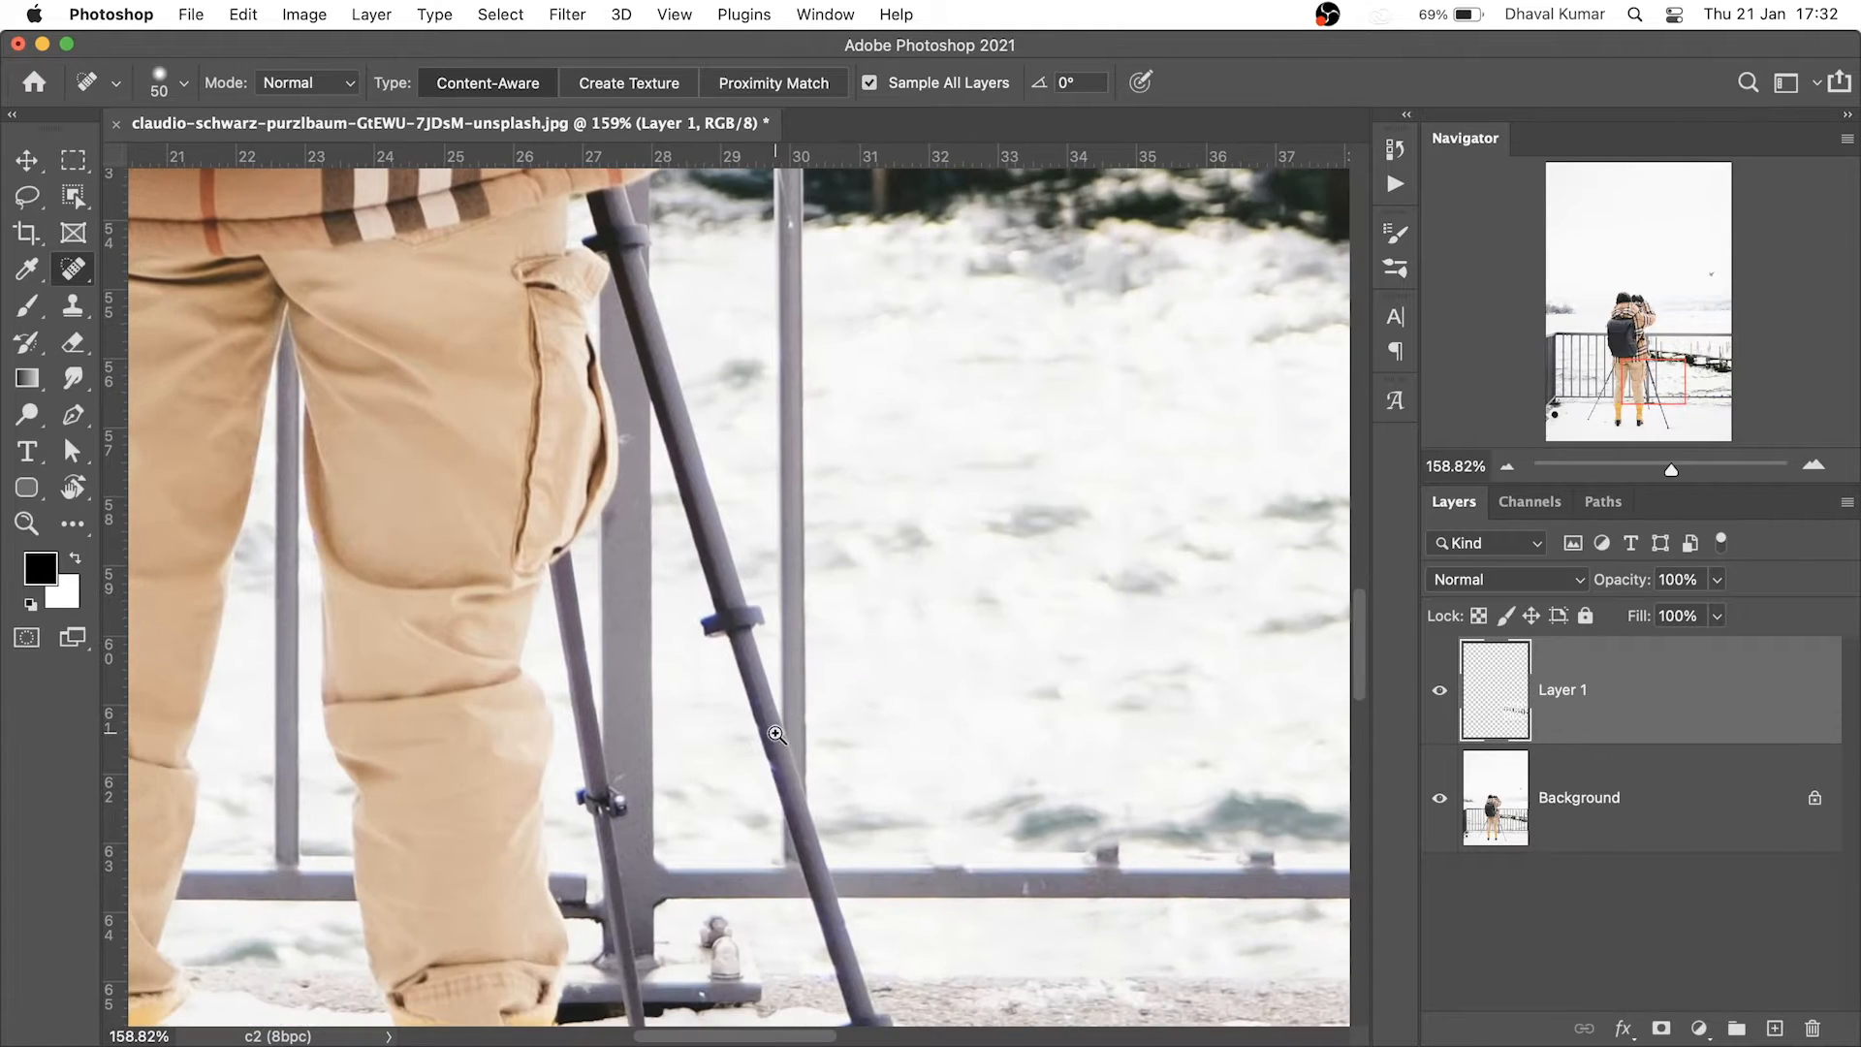
Zoom in on the tripod leg and heal away the post beside it
drag(777, 734, 921, 880)
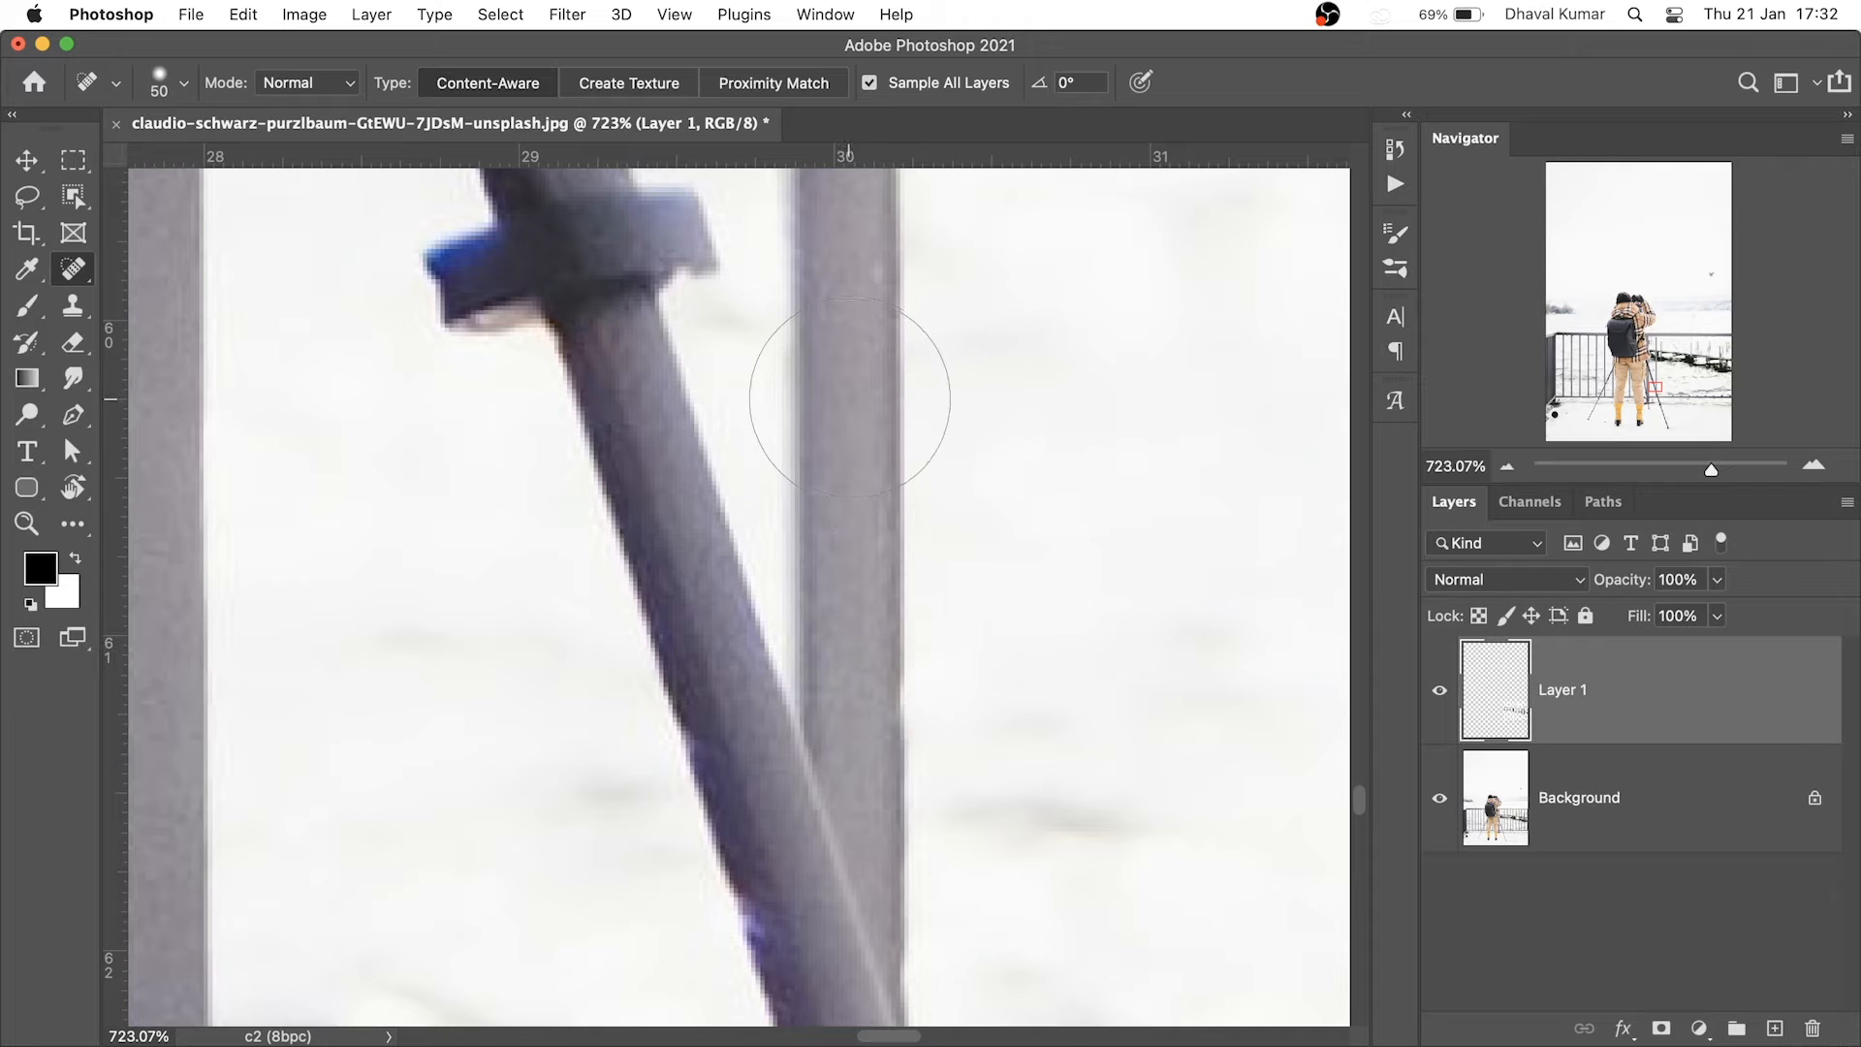
drag(851, 644, 843, 574)
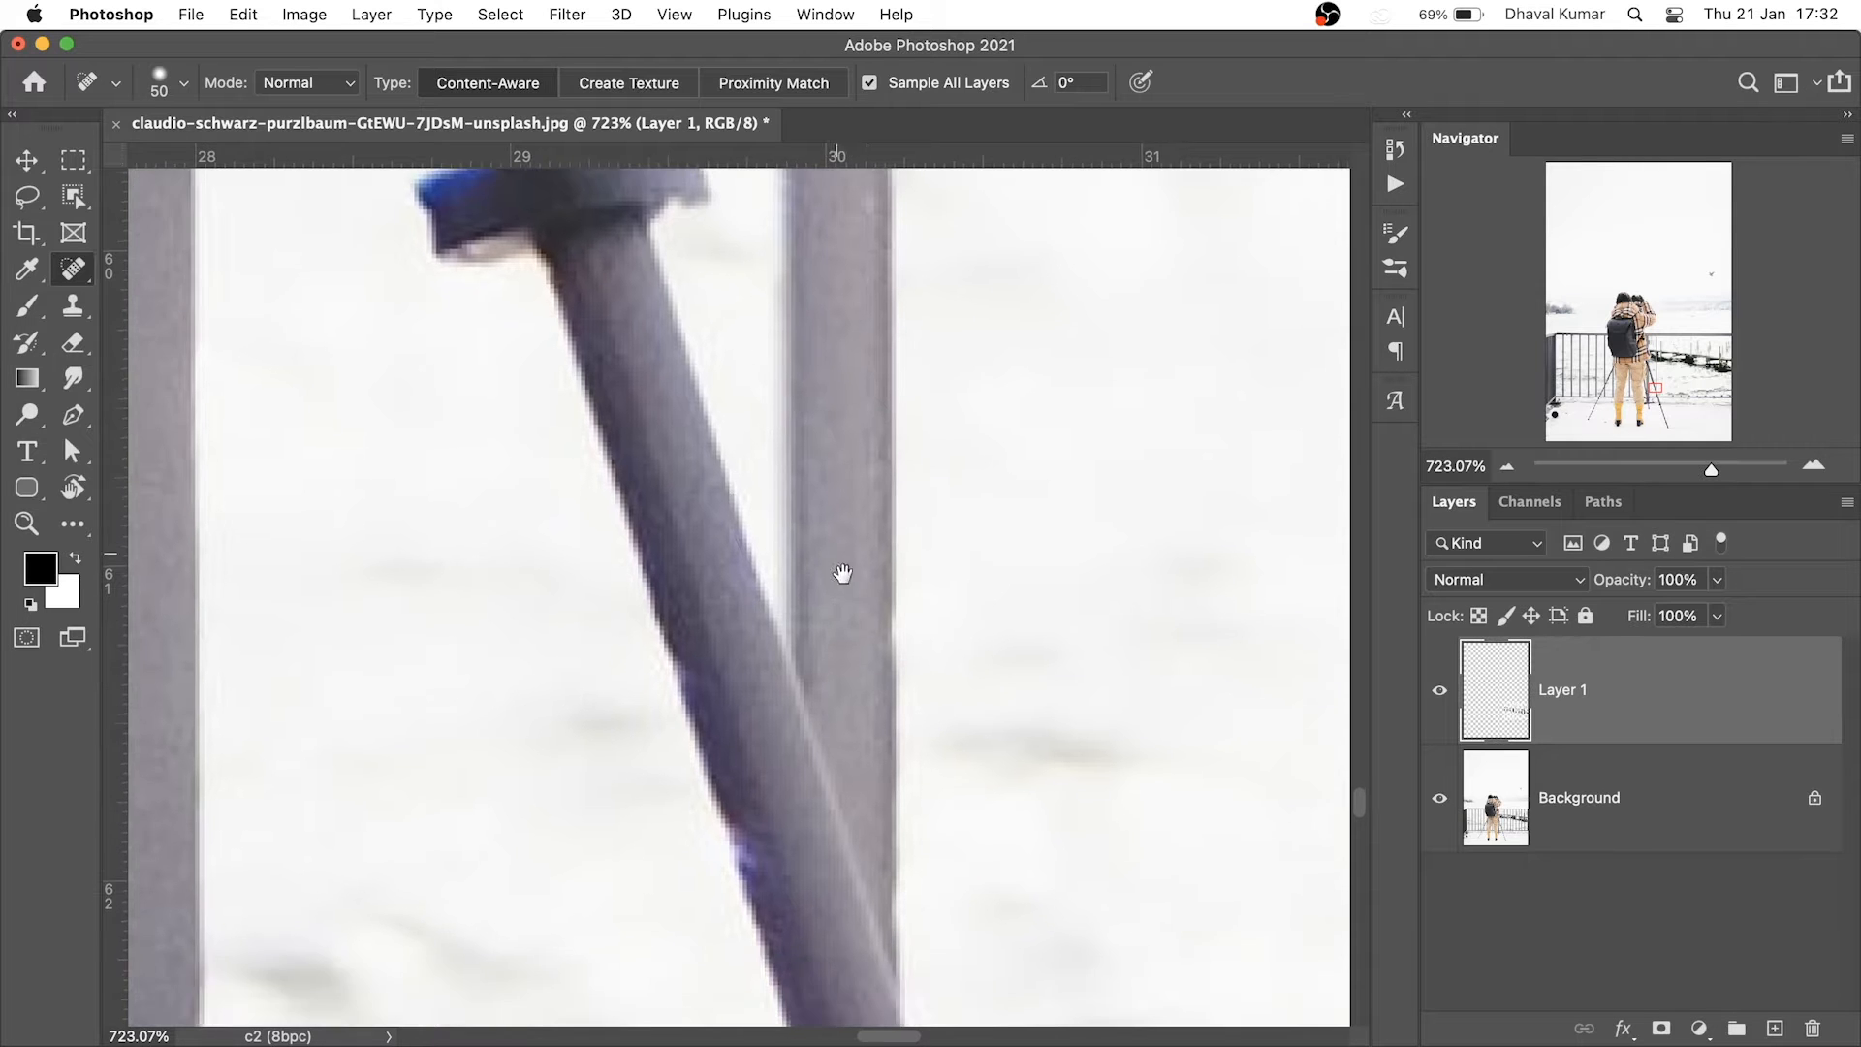
scroll(843, 573, down, 10)
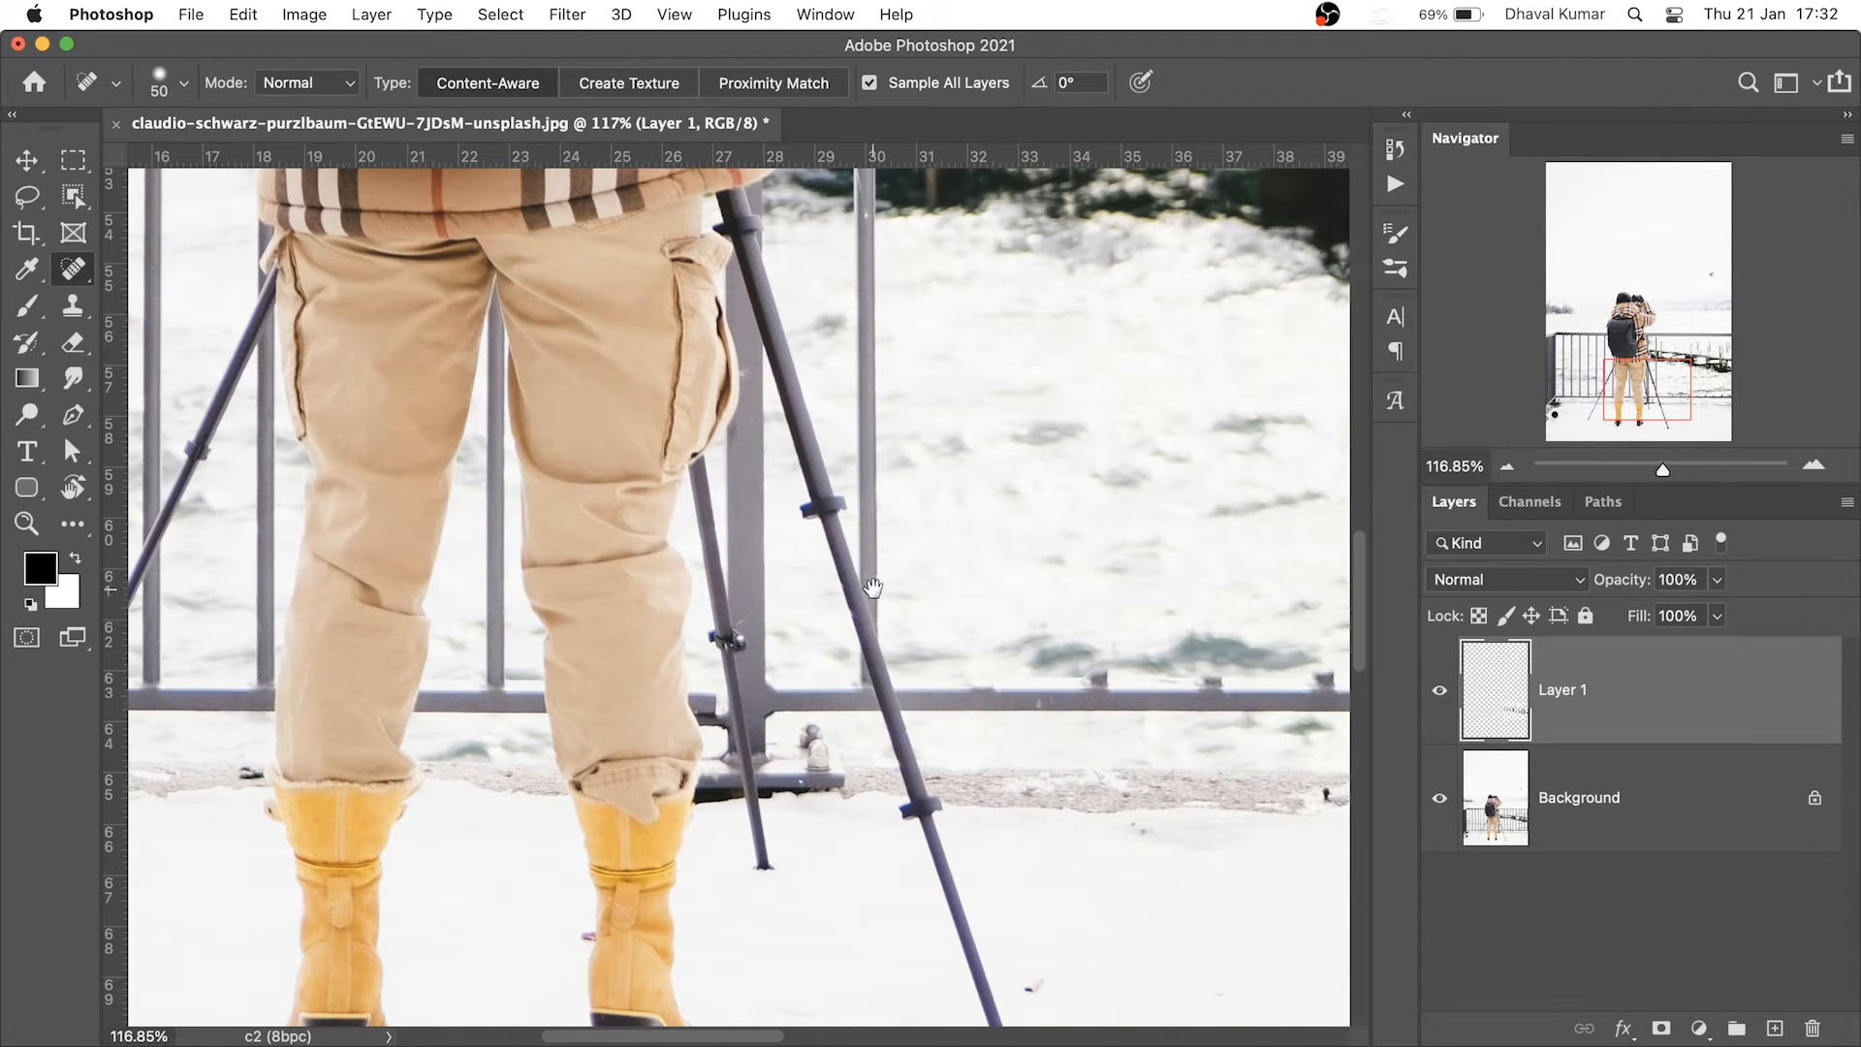
drag(870, 573, 1023, 683)
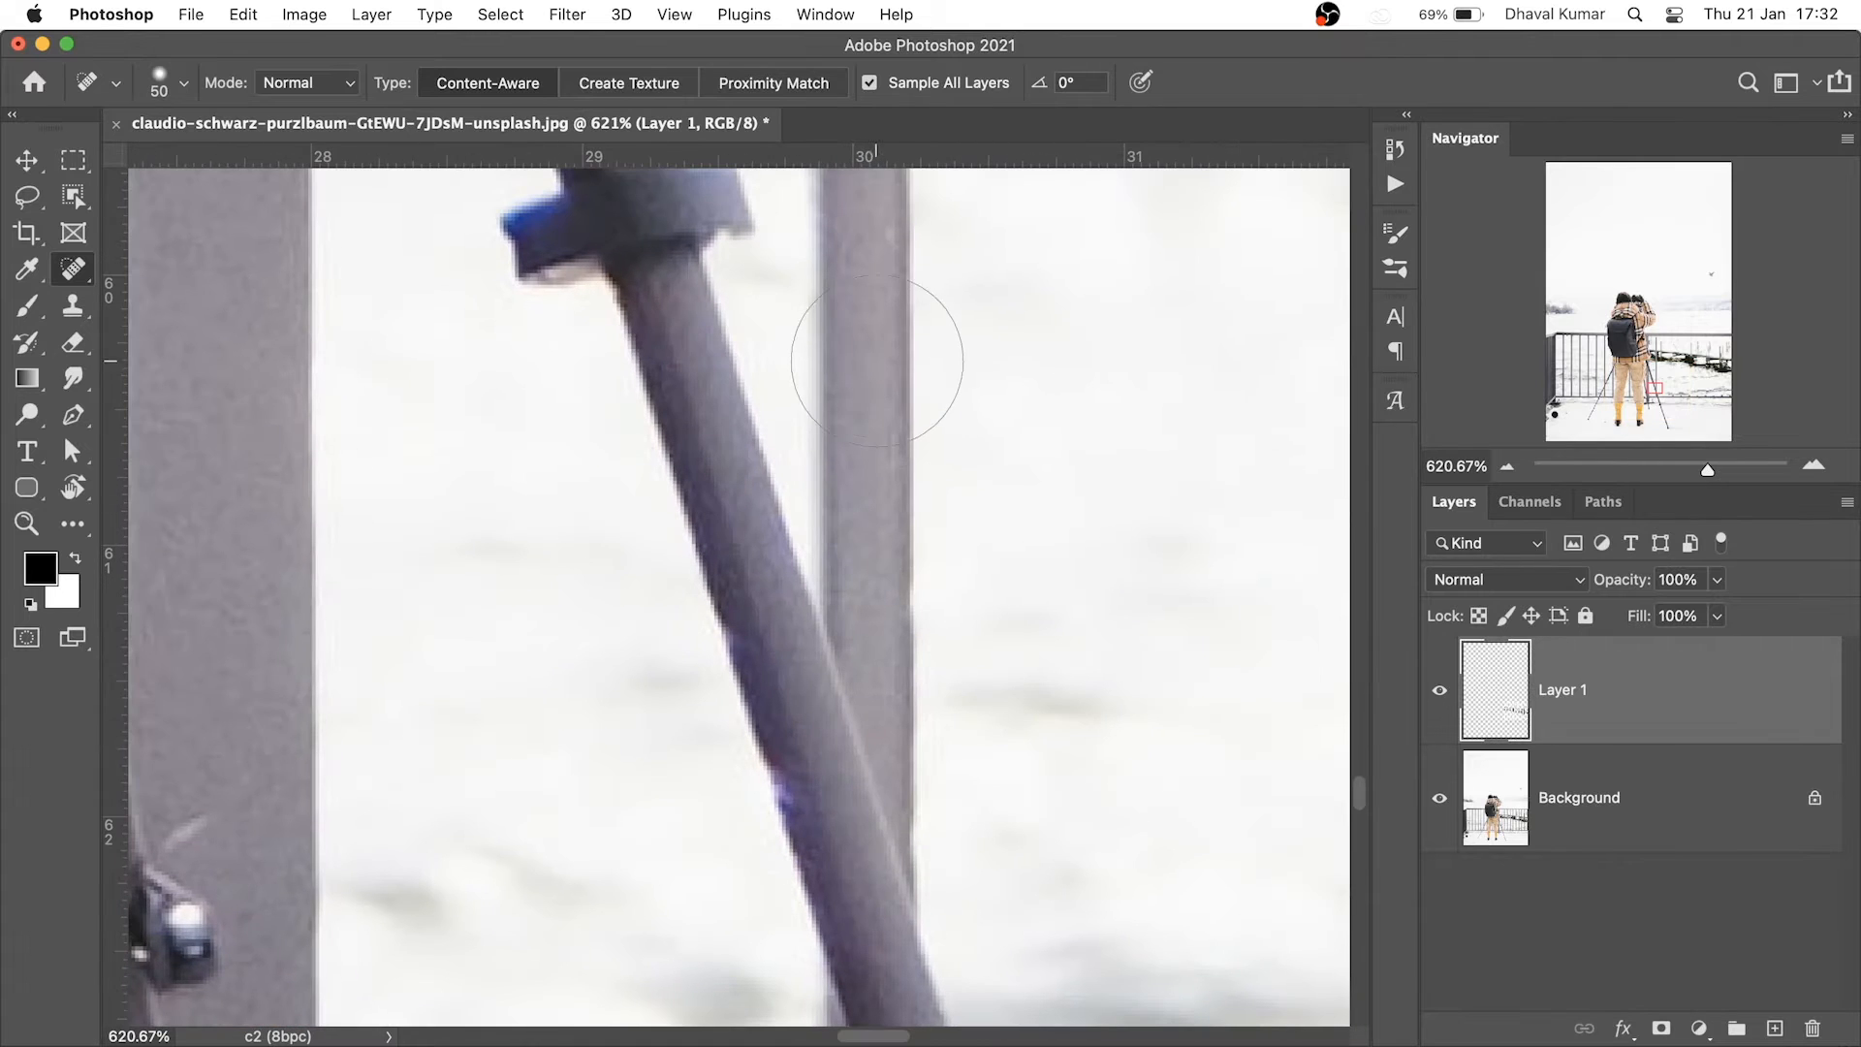
shift+click(868, 358)
scroll(721, 569, down, 8)
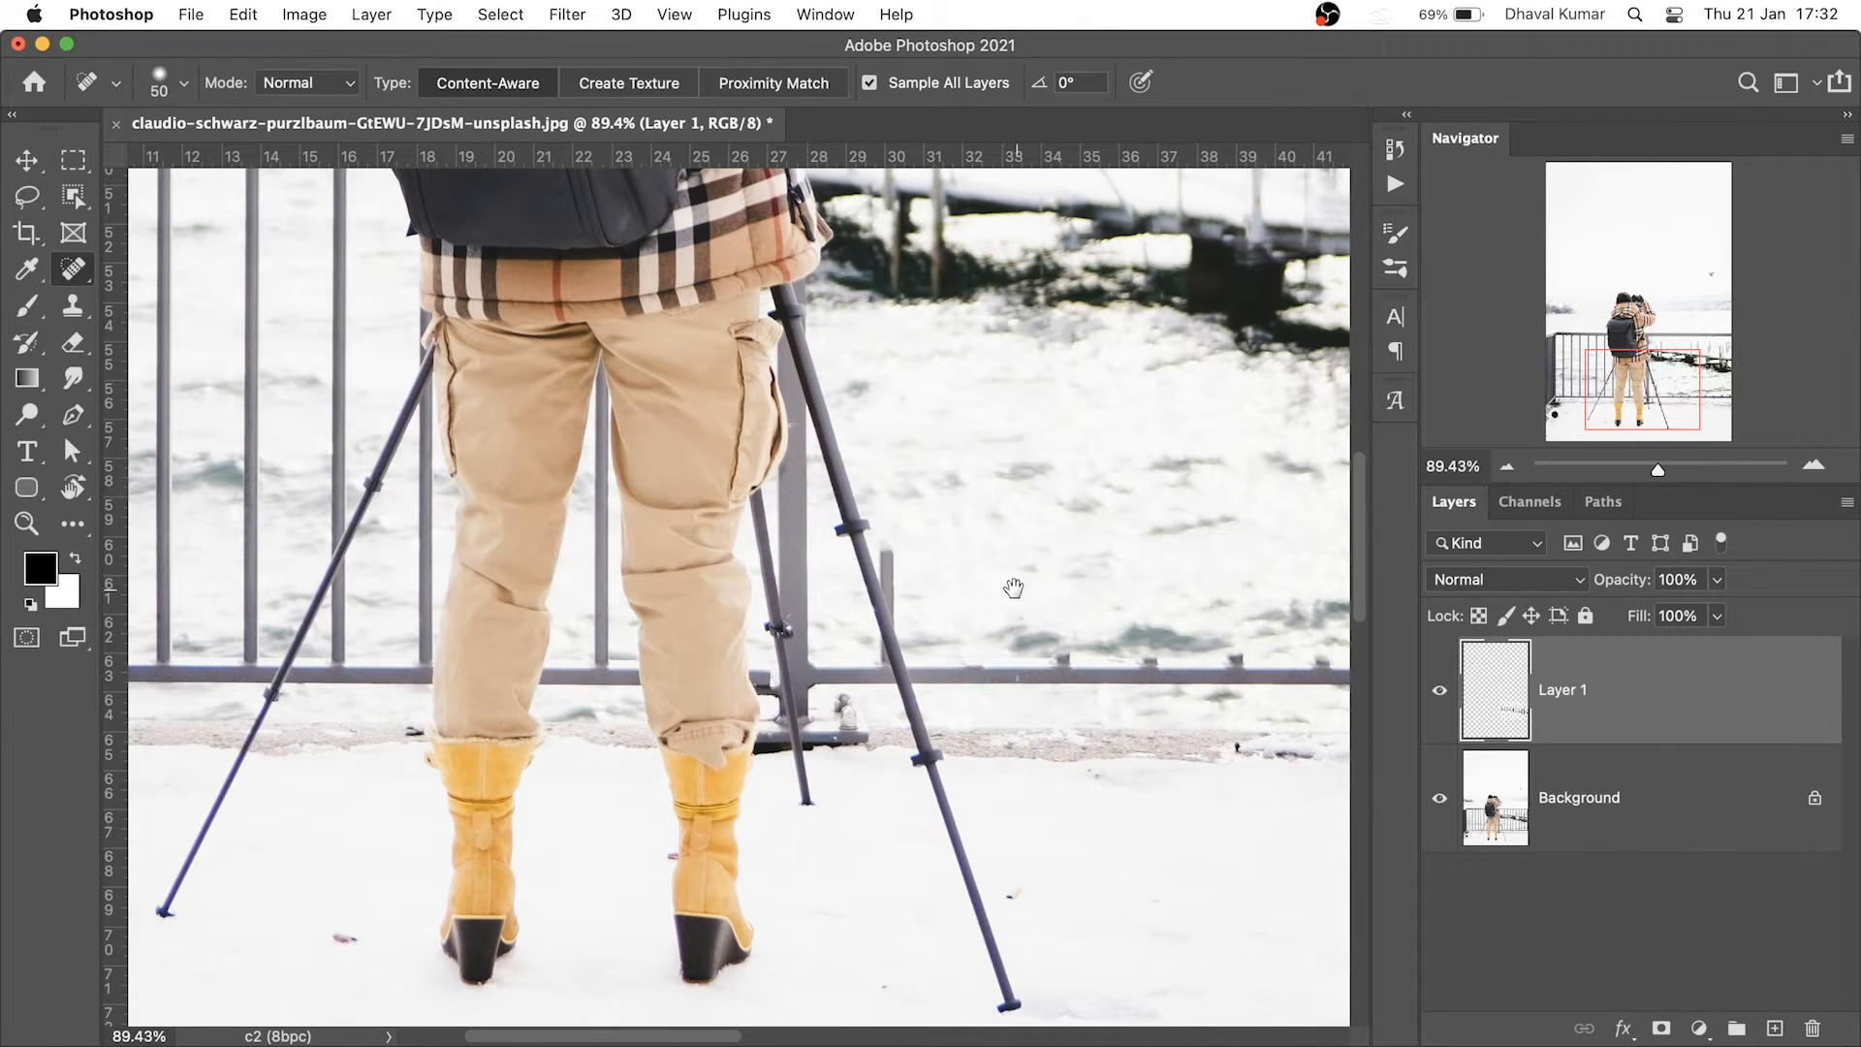
drag(1013, 588, 916, 871)
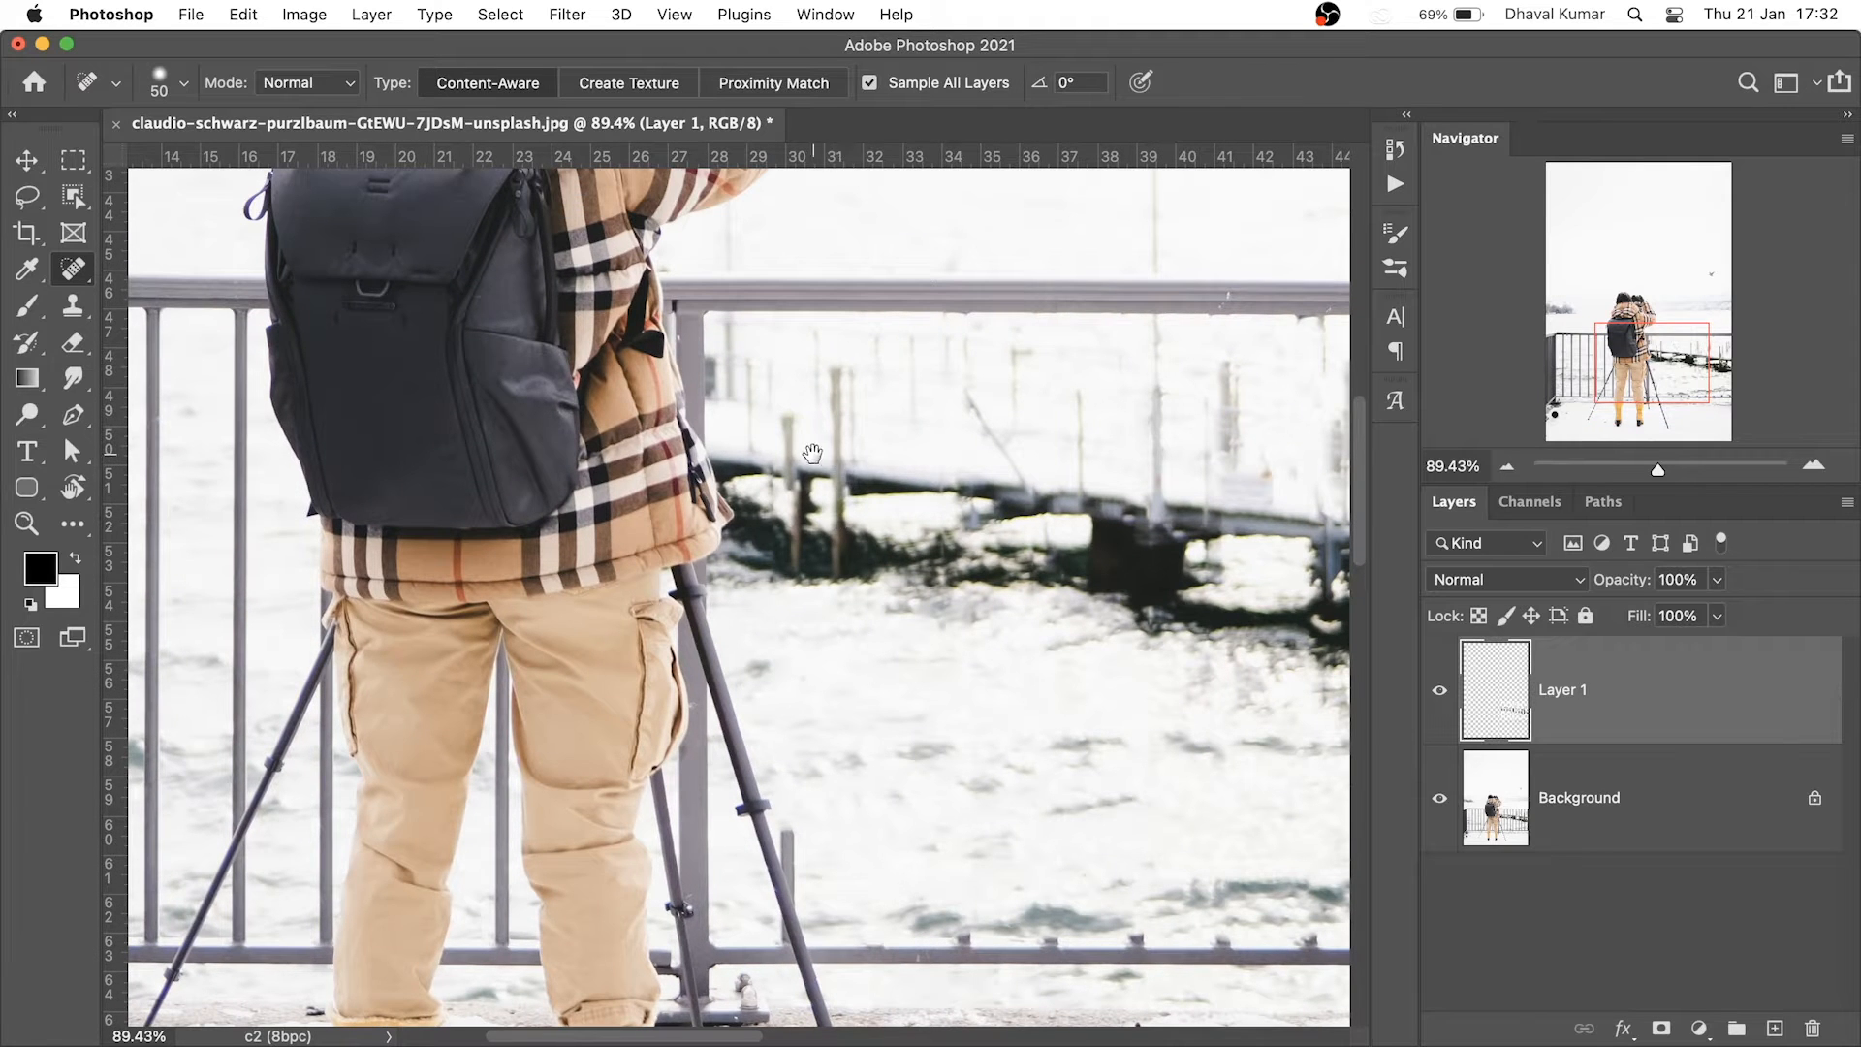
drag(903, 435, 984, 435)
scroll(844, 514, left, 10)
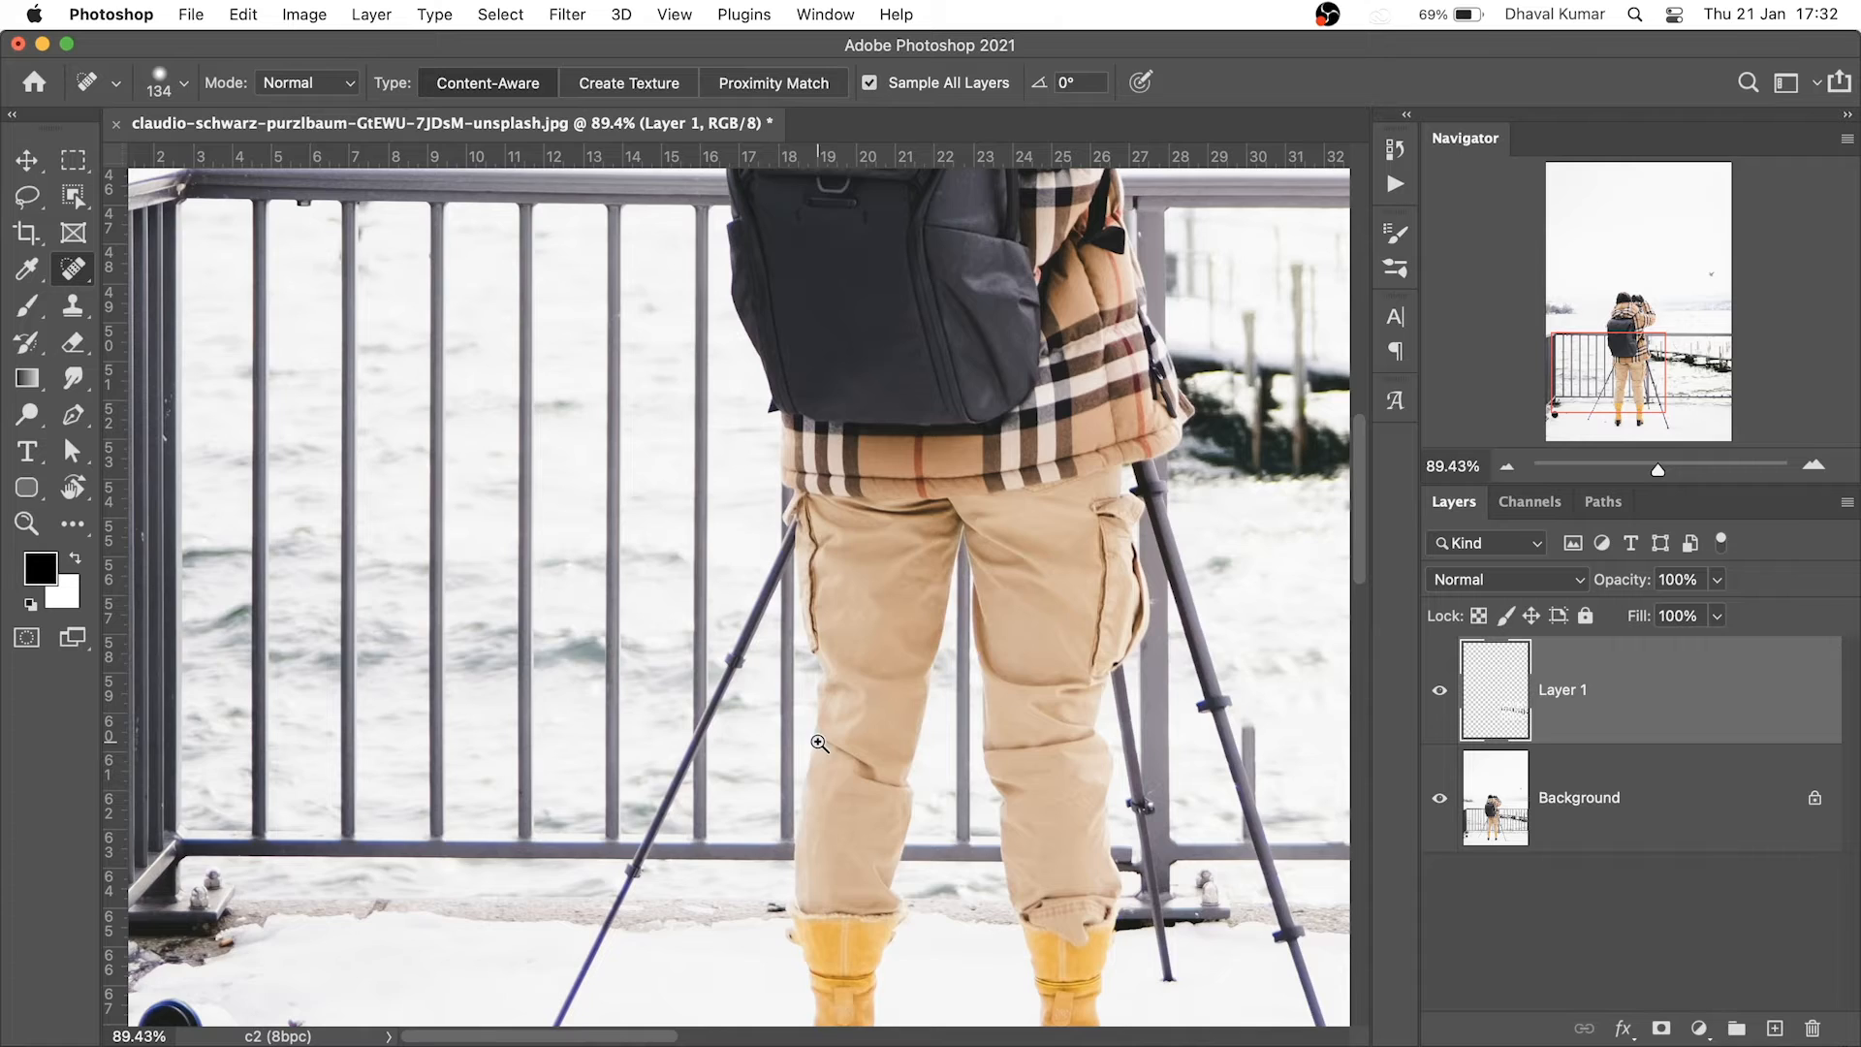
drag(797, 806, 818, 842)
Shrink the brush and heal the lower post by the trousers where it meets the rail
drag(748, 765, 878, 824)
mouse_move(929, 626)
mouse_down()
mouse_move(717, 681)
mouse_move(765, 702)
mouse_up()
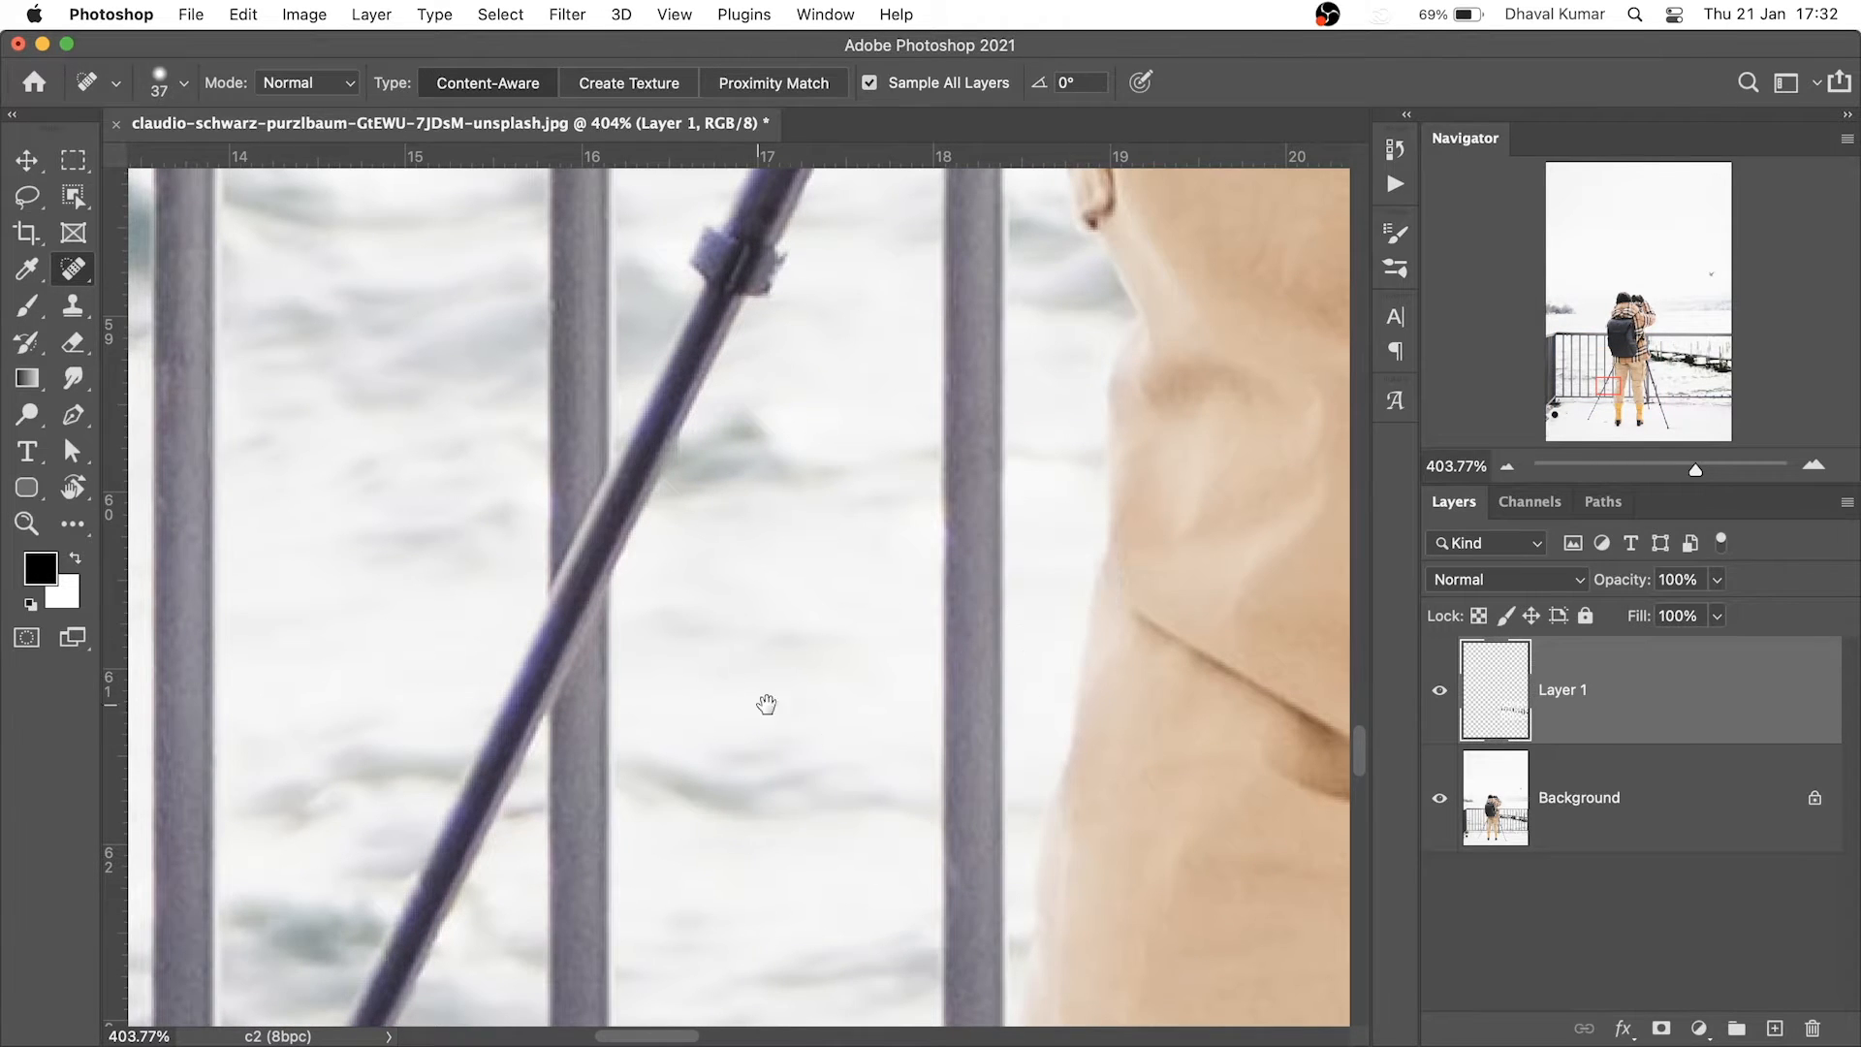
scroll(795, 679, down, 5)
scroll(795, 679, right, 3)
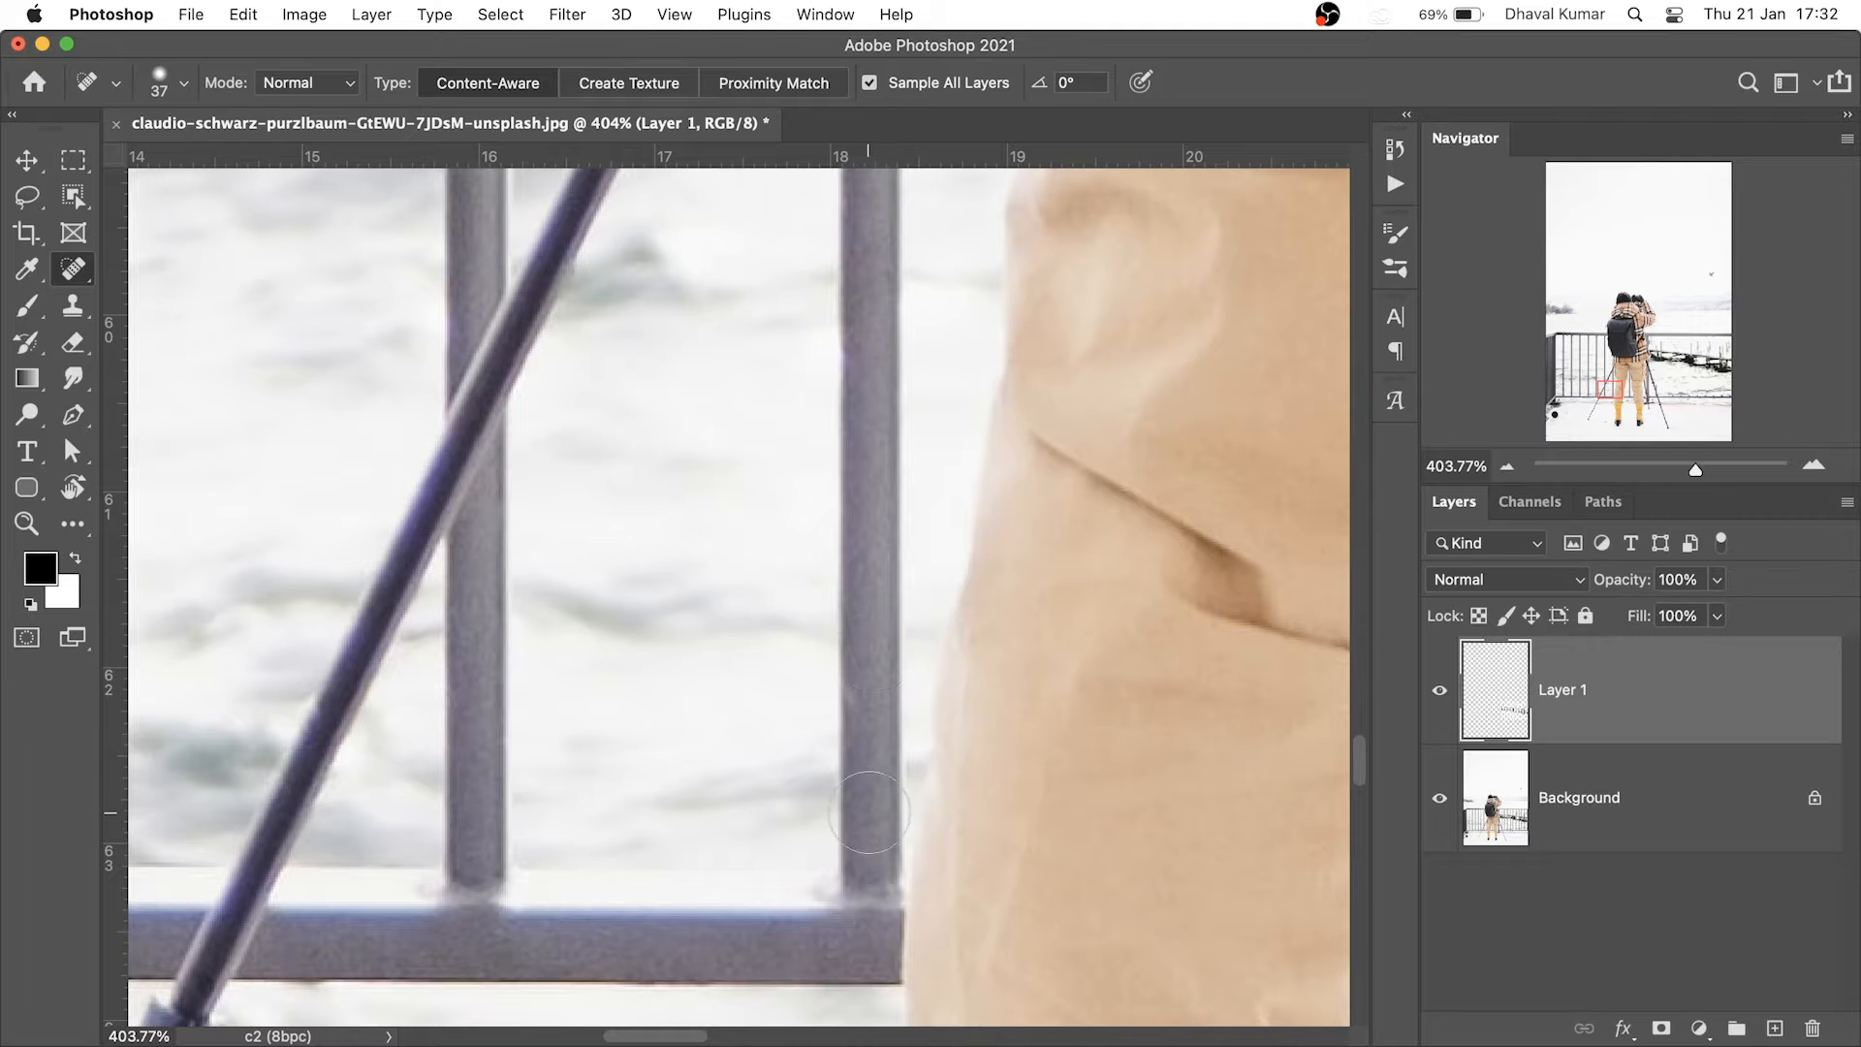
scroll(877, 824, up, 10)
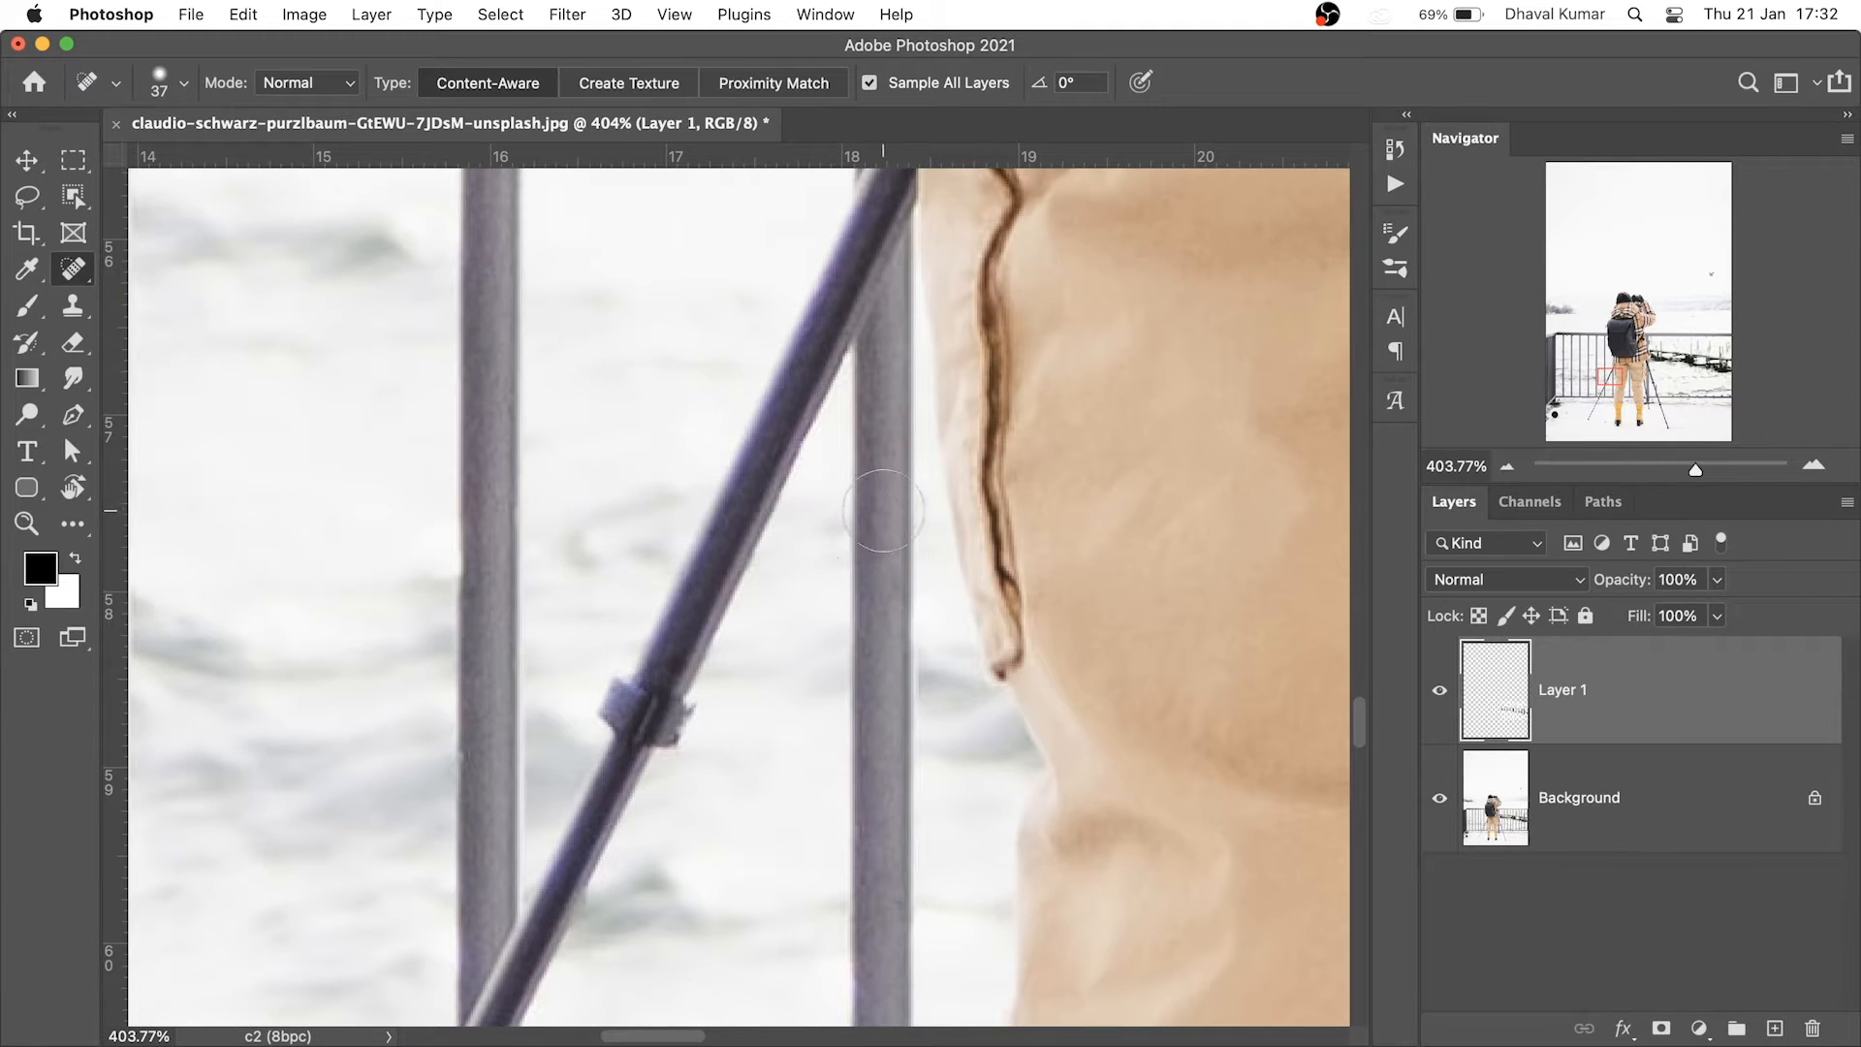
drag(881, 485, 883, 1022)
scroll(877, 717, down, 7)
scroll(869, 607, down, 6)
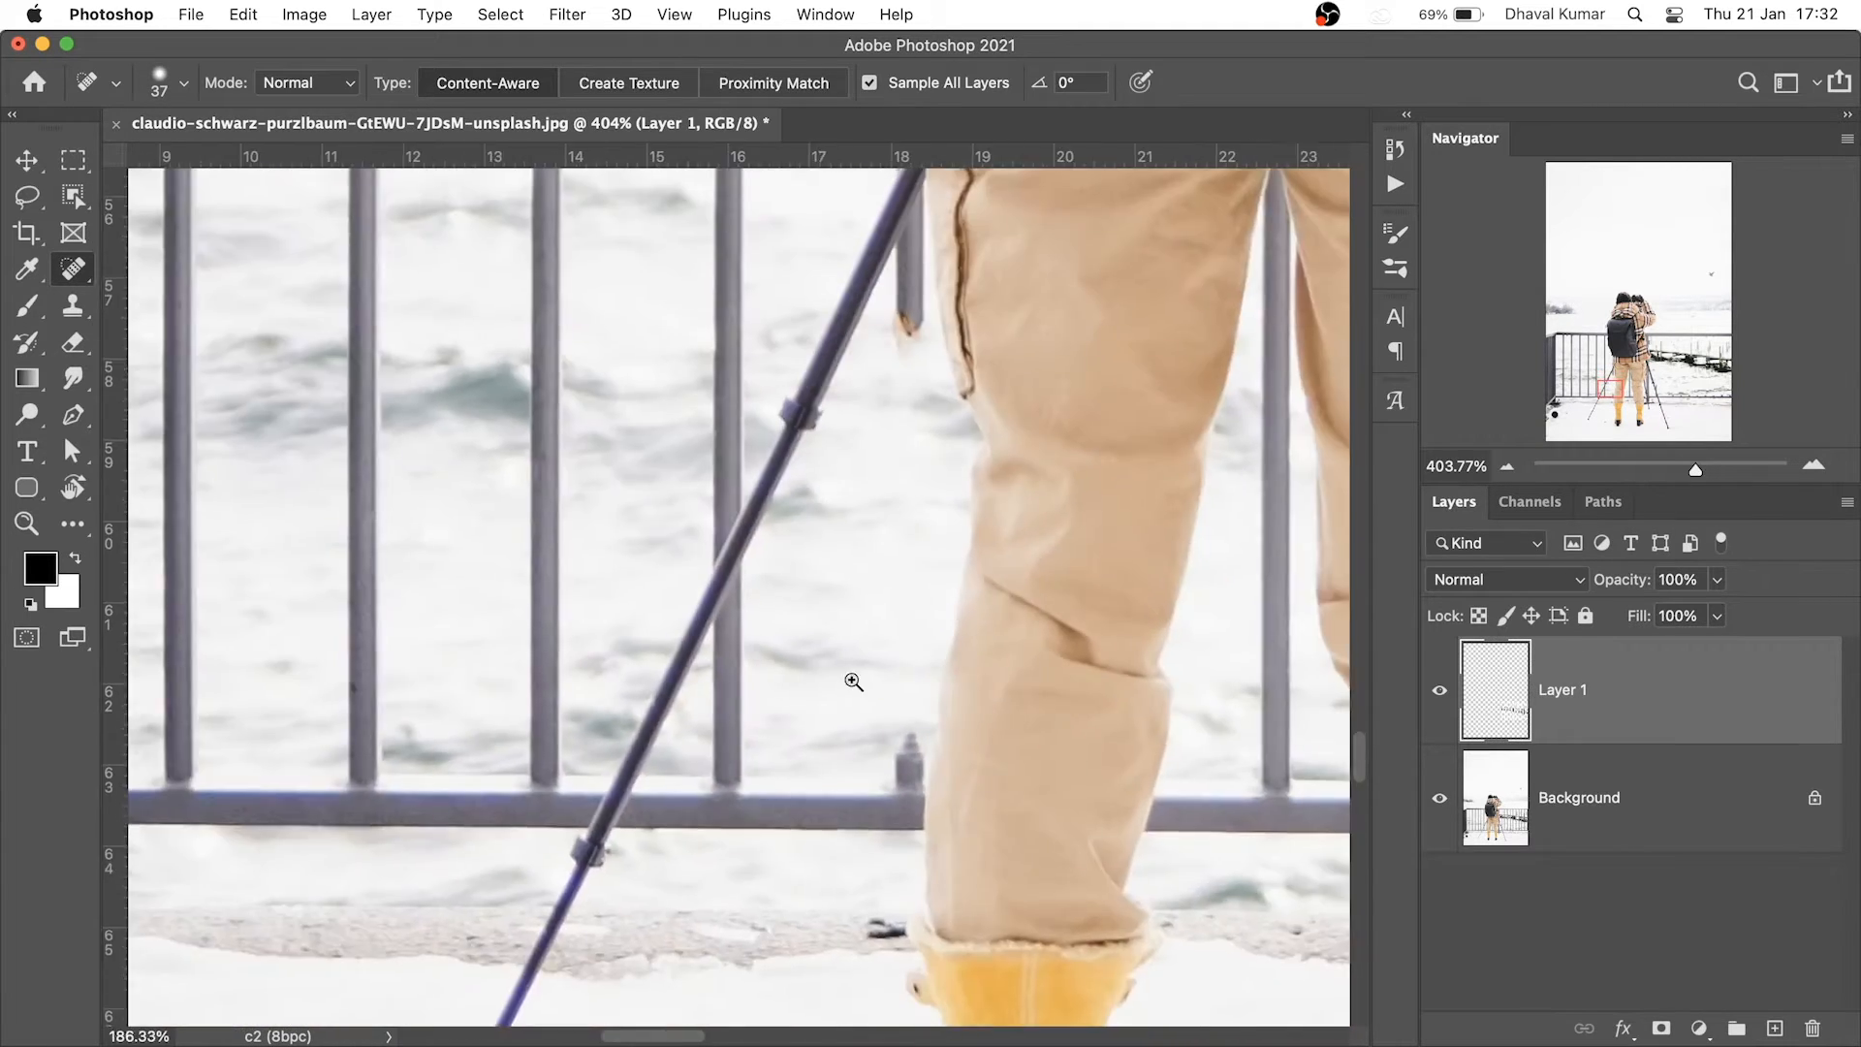
scroll(954, 661, up, 1)
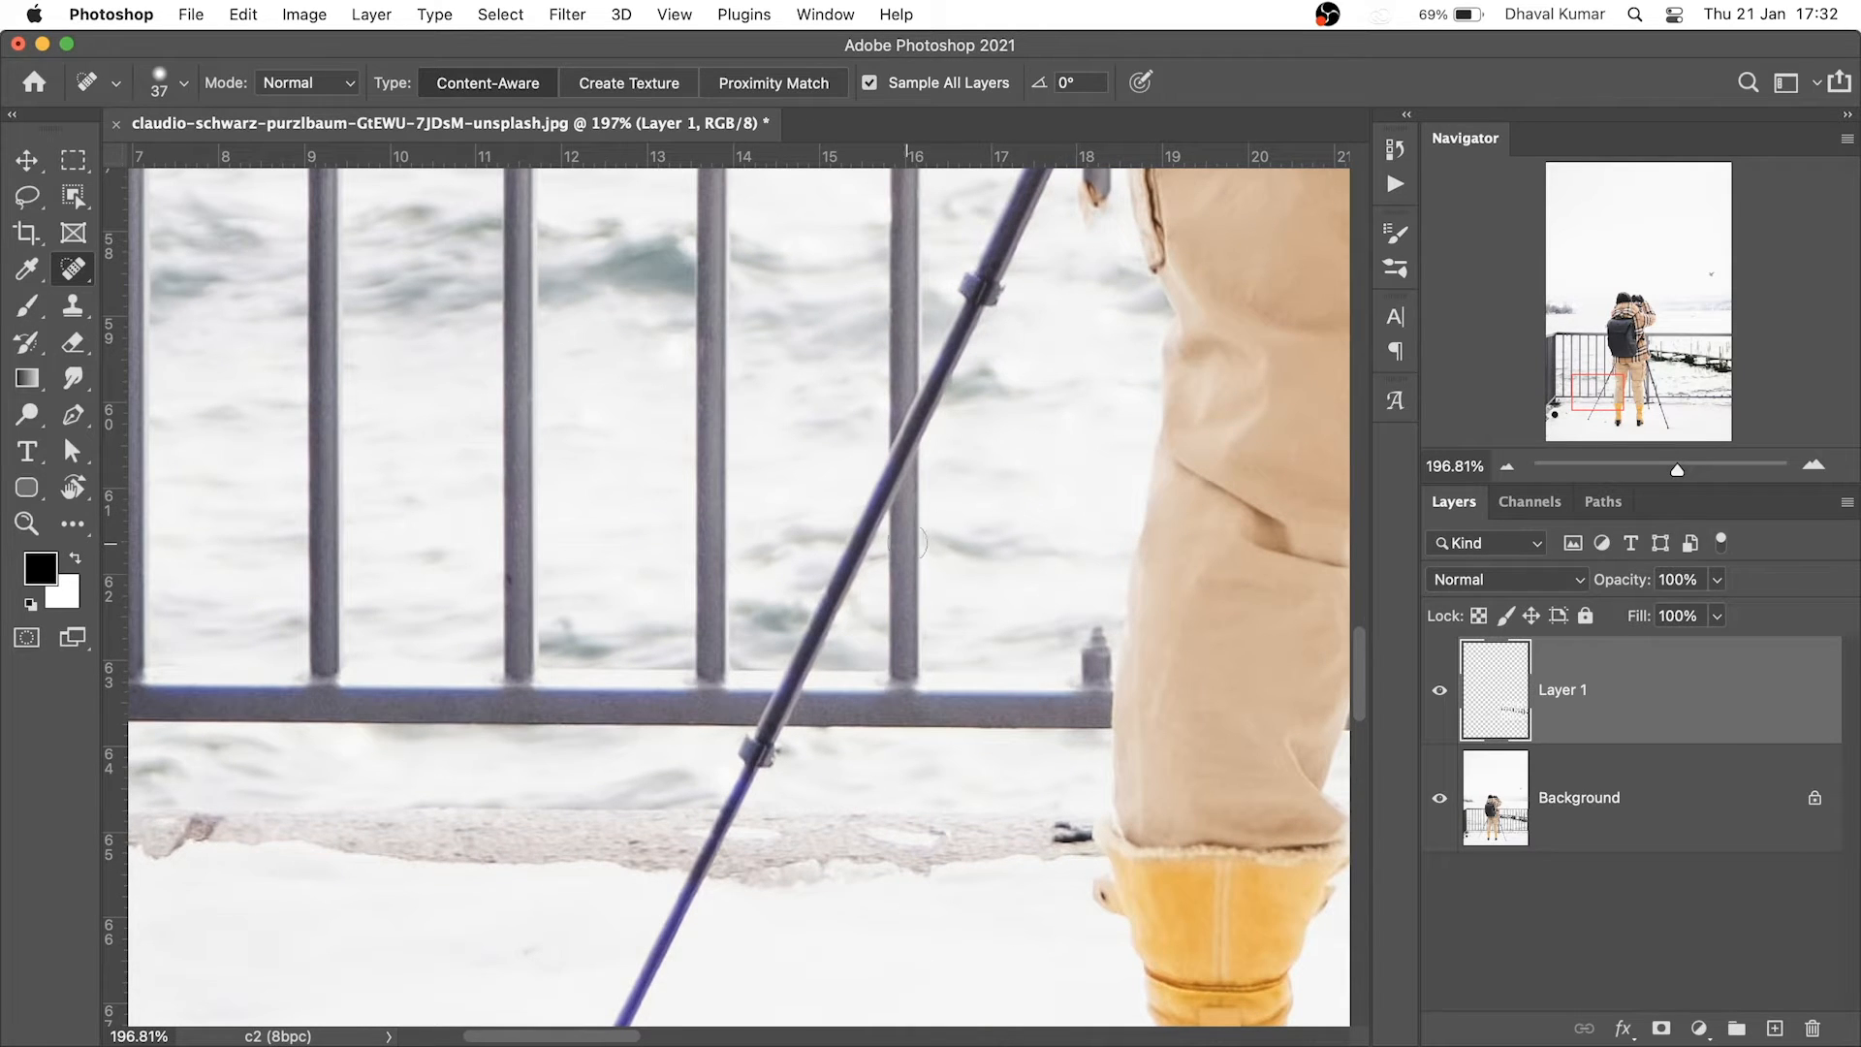
drag(898, 694, 904, 539)
click(898, 681)
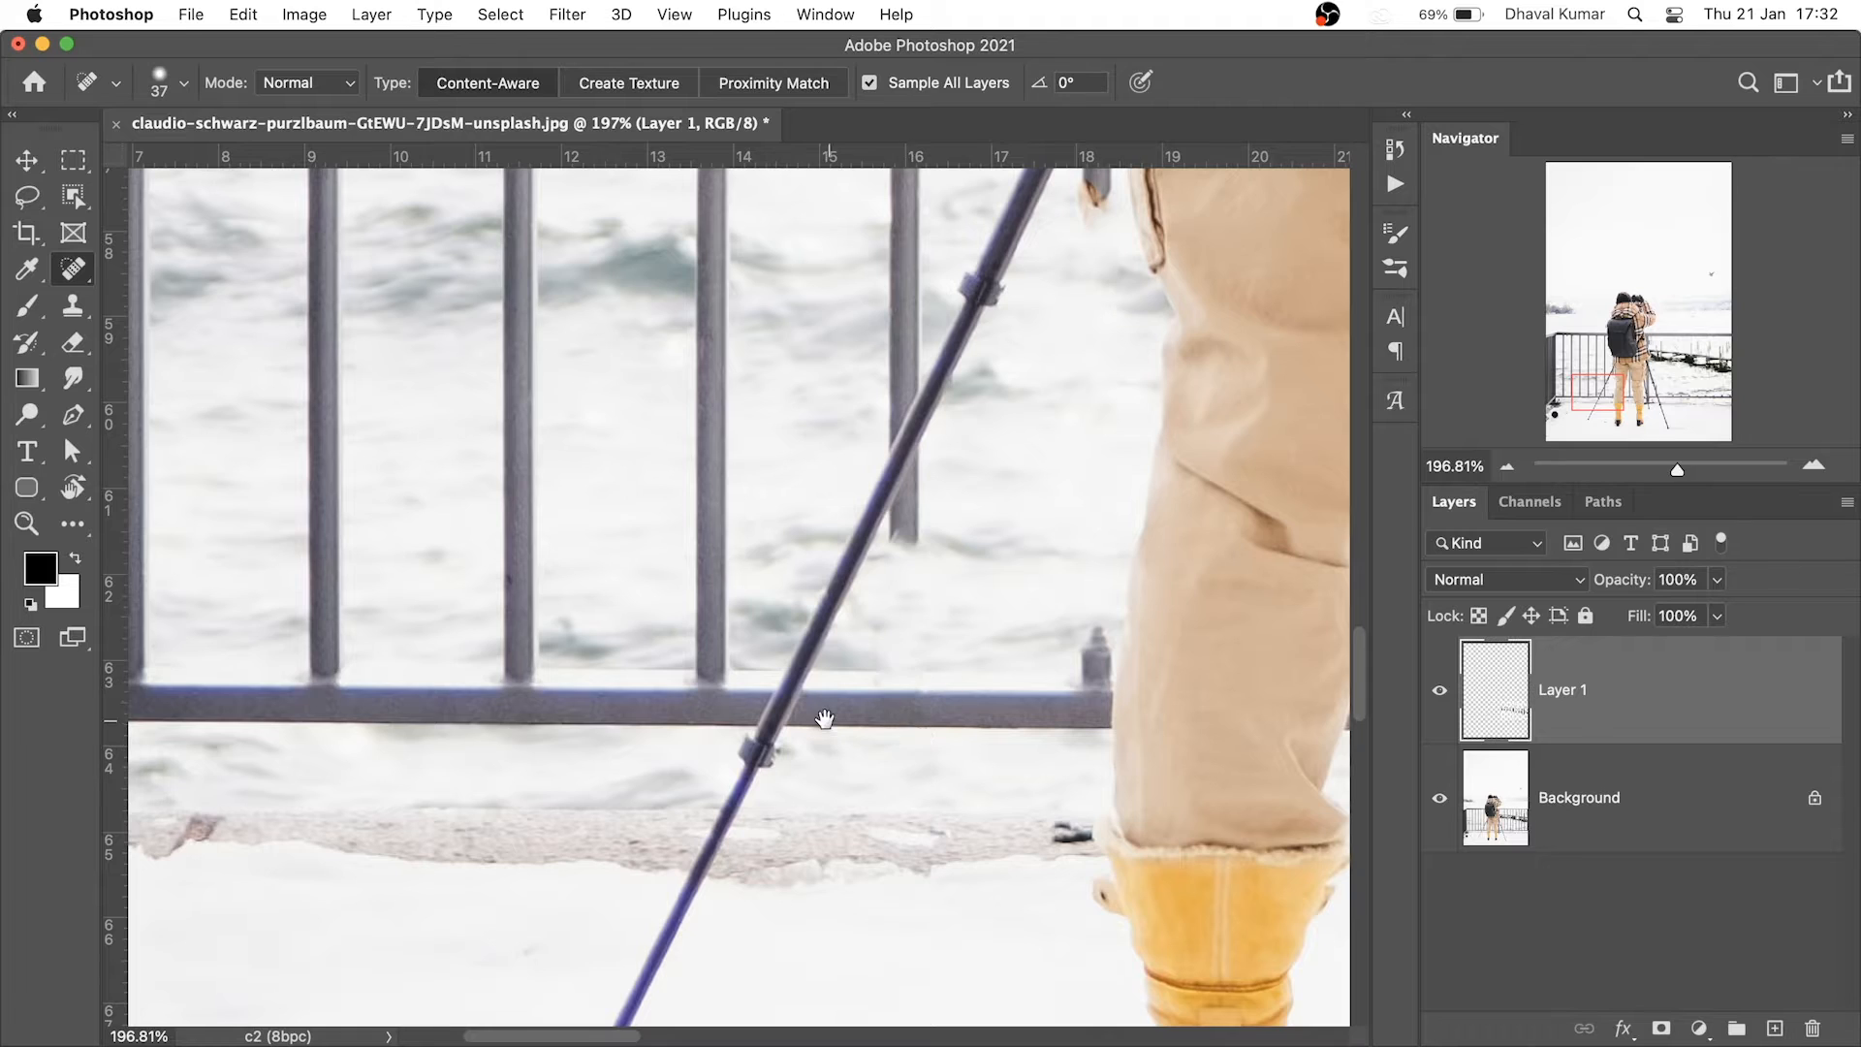
Heal the post's lower end, a leftover spot, and the post beside the backpack
drag(824, 715, 990, 706)
drag(943, 589, 891, 848)
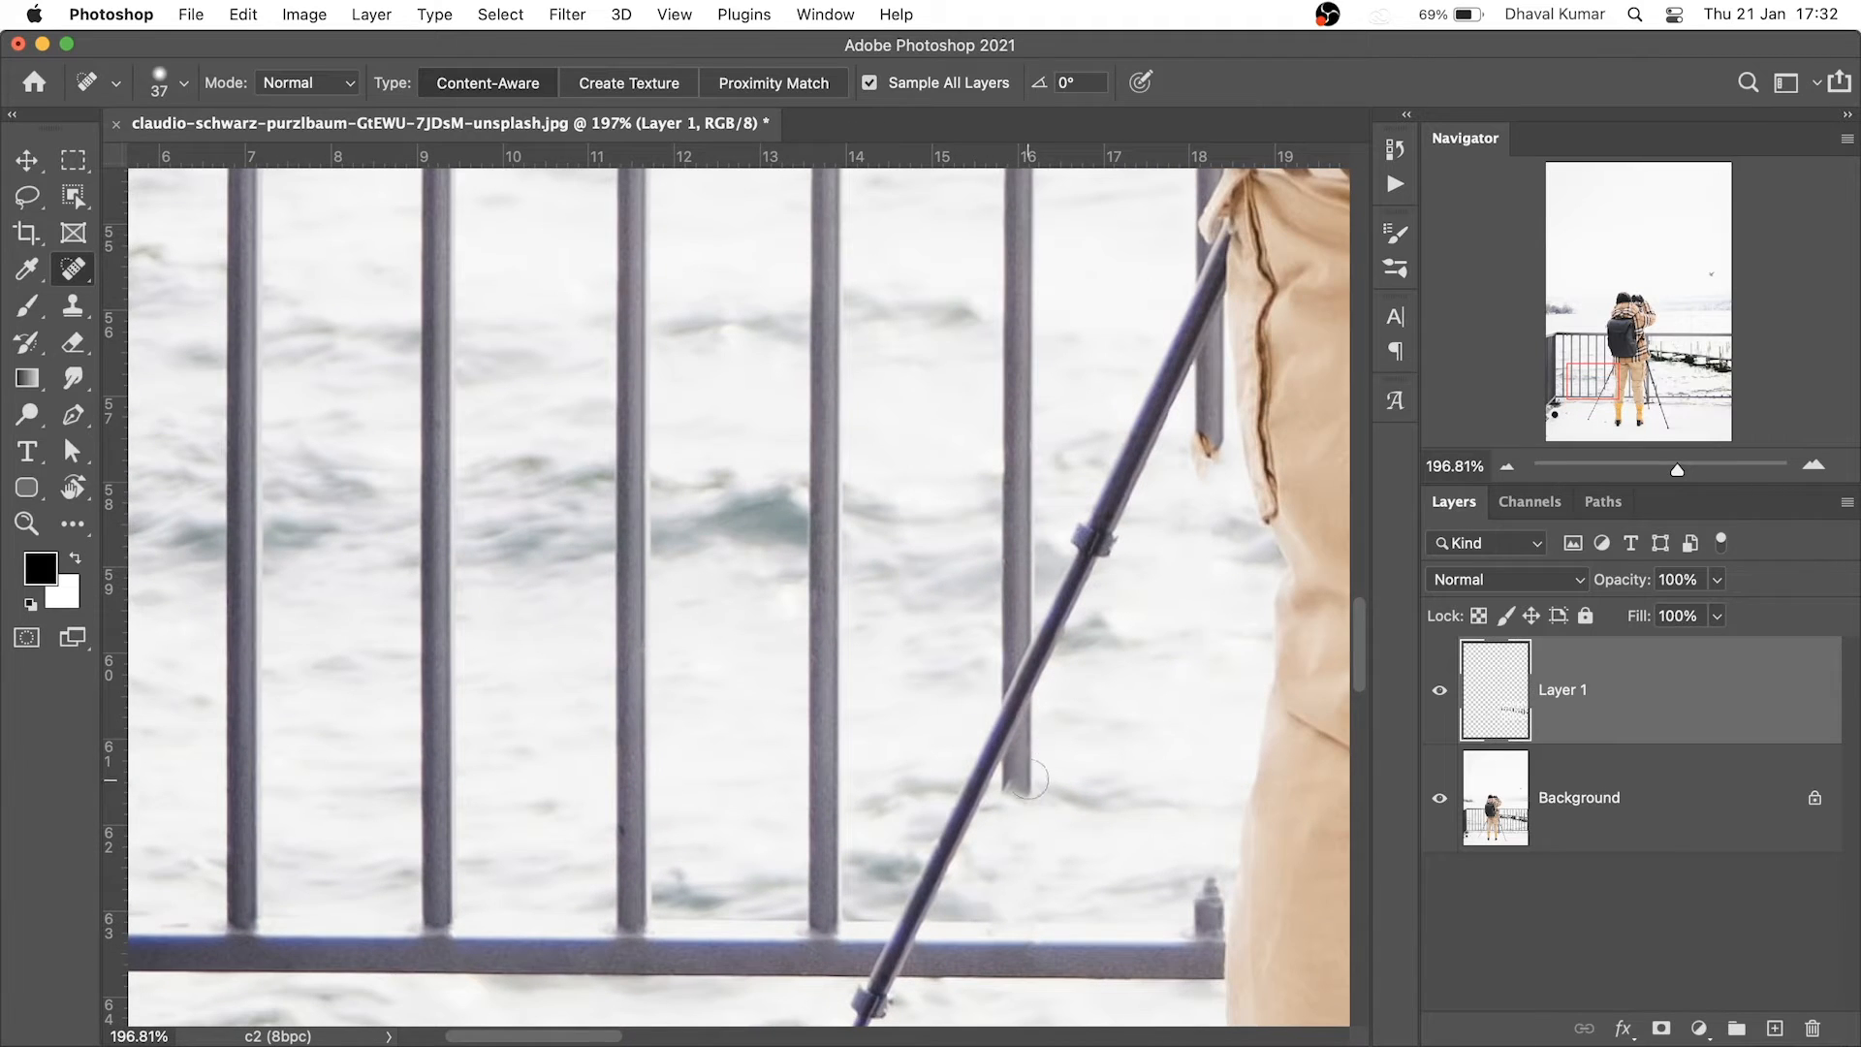
click(1020, 773)
scroll(981, 732, up, 3)
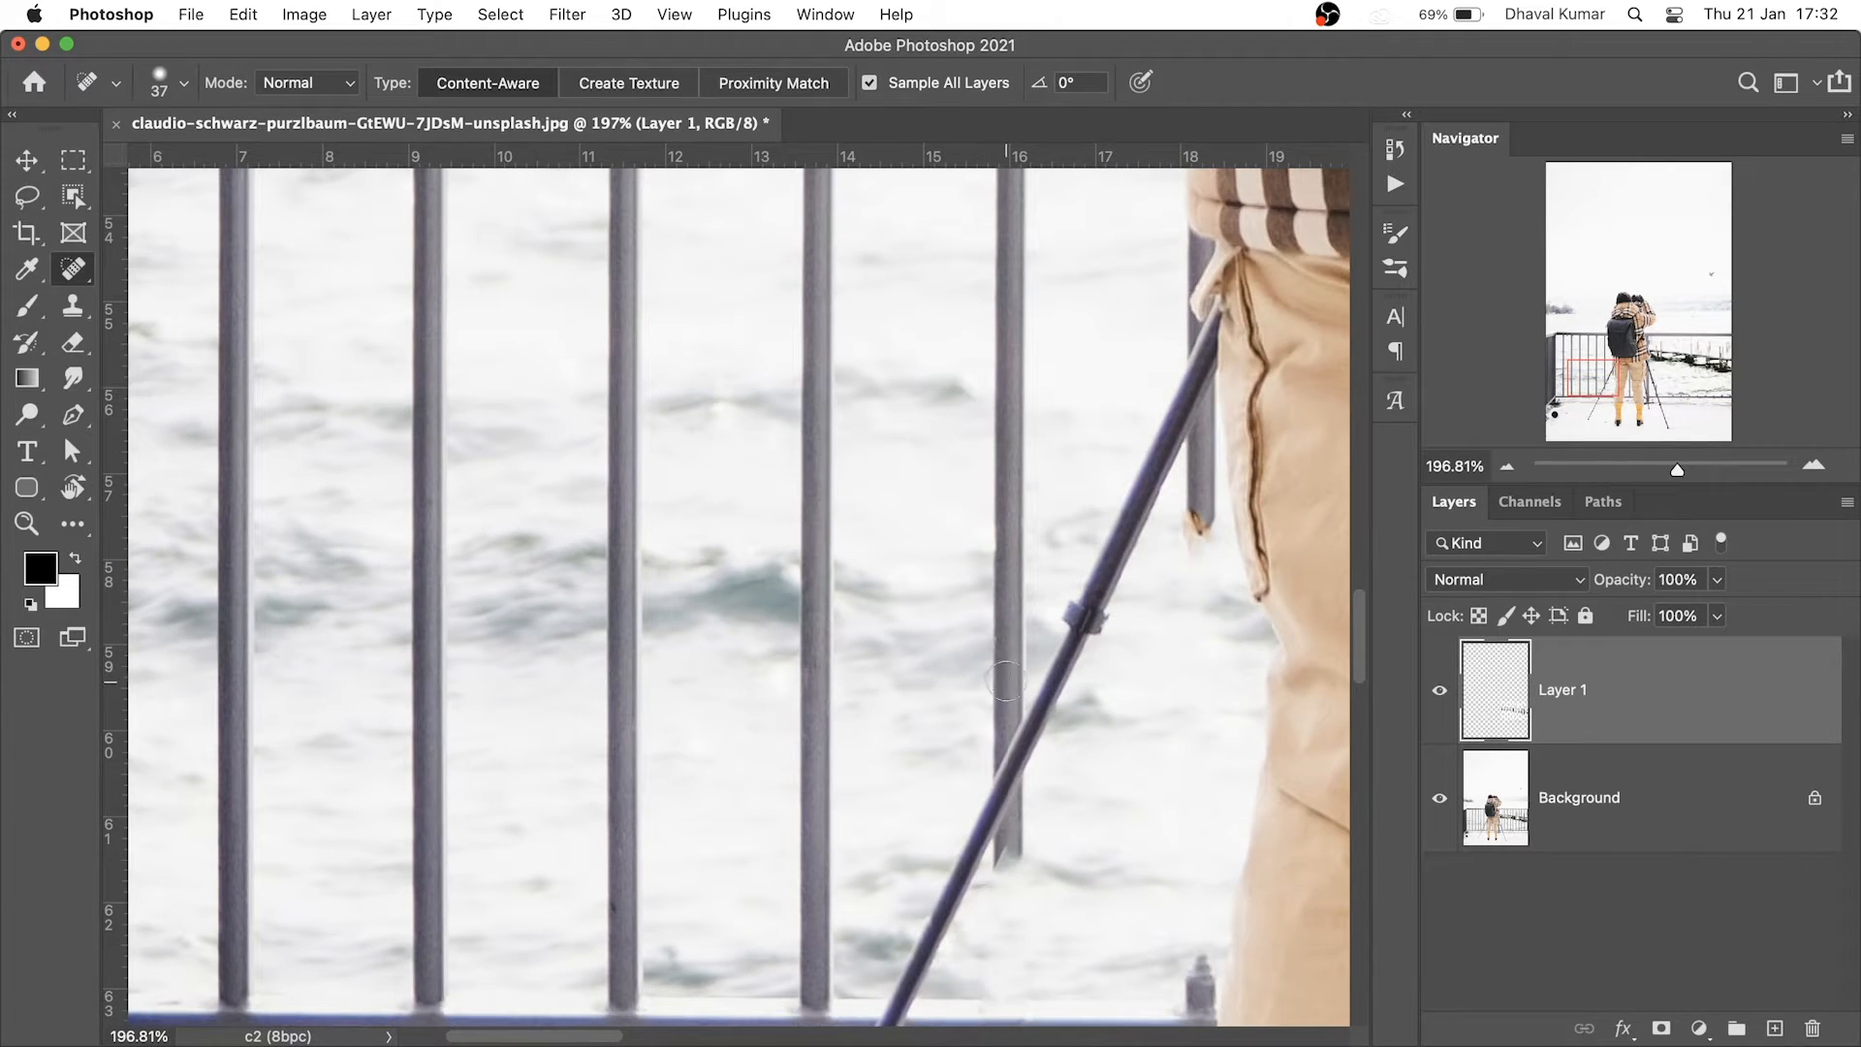
click(1010, 683)
scroll(1003, 665, up, 10)
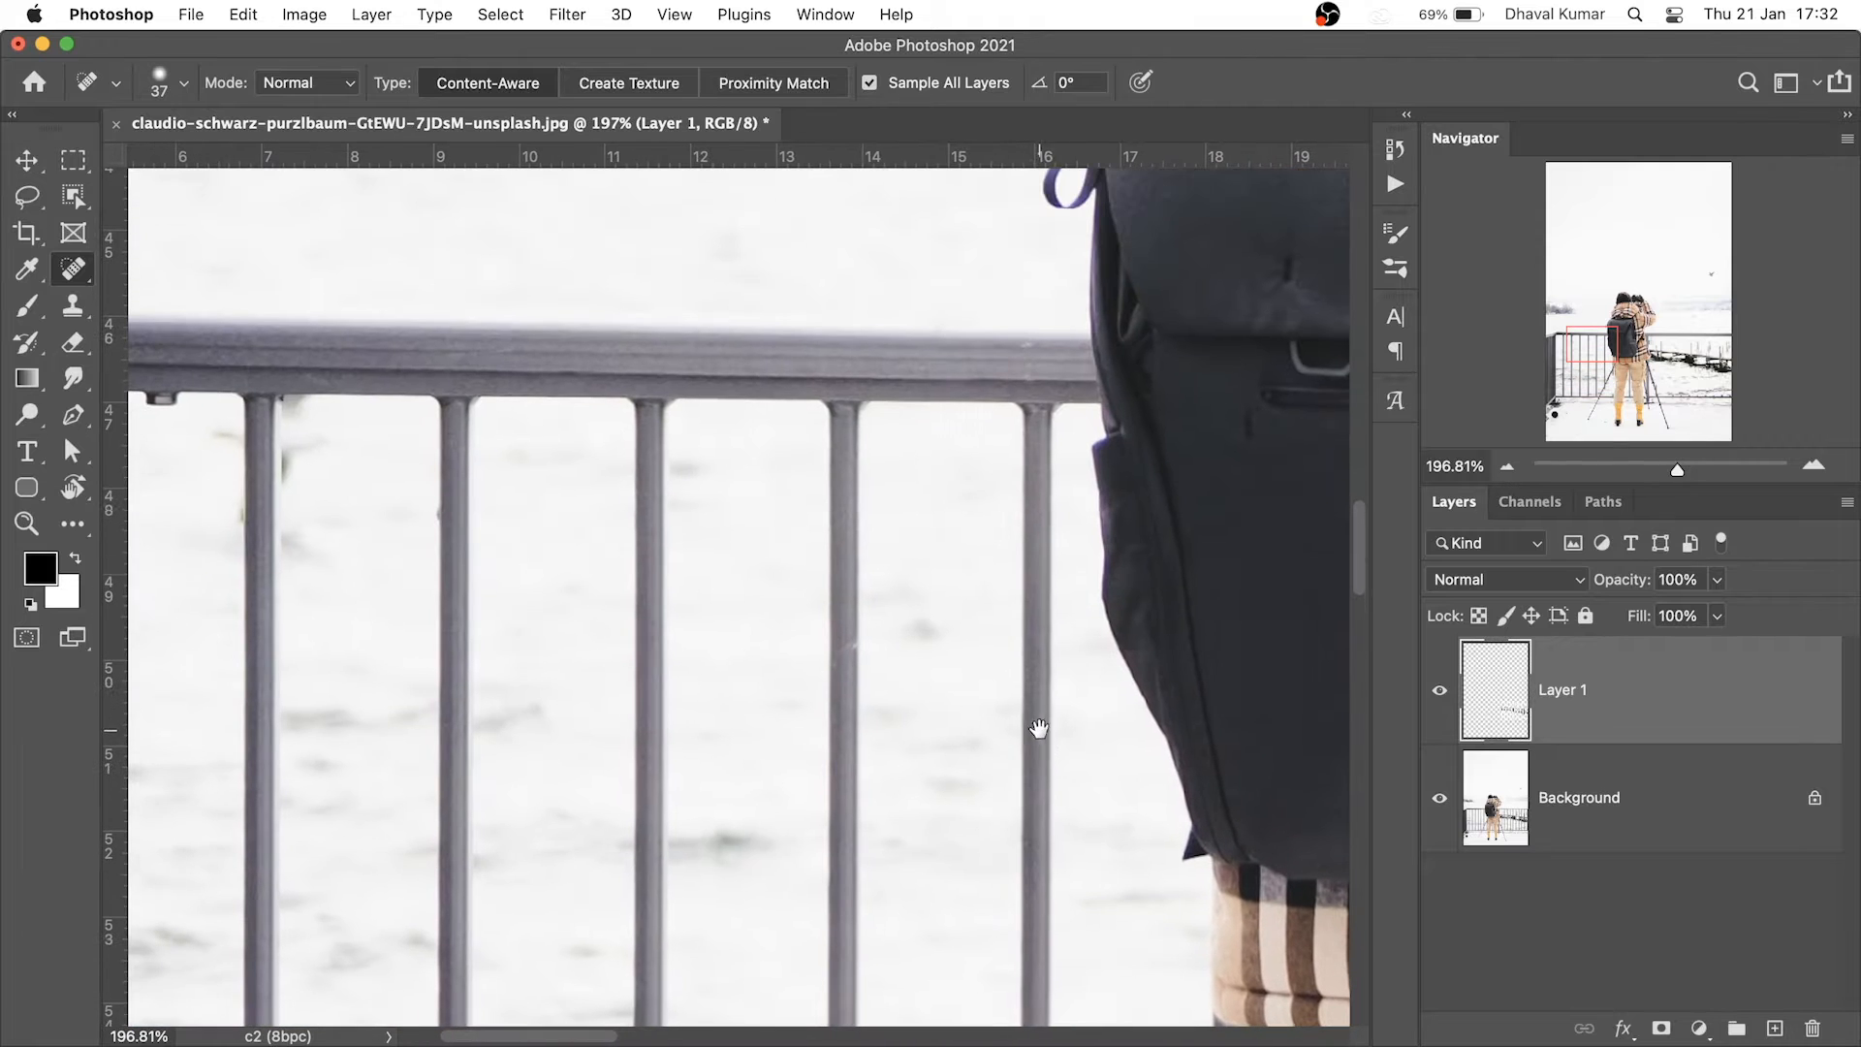
shift+click(1039, 421)
mouse_move(960, 678)
mouse_down()
mouse_move(970, 572)
mouse_move(847, 717)
mouse_up()
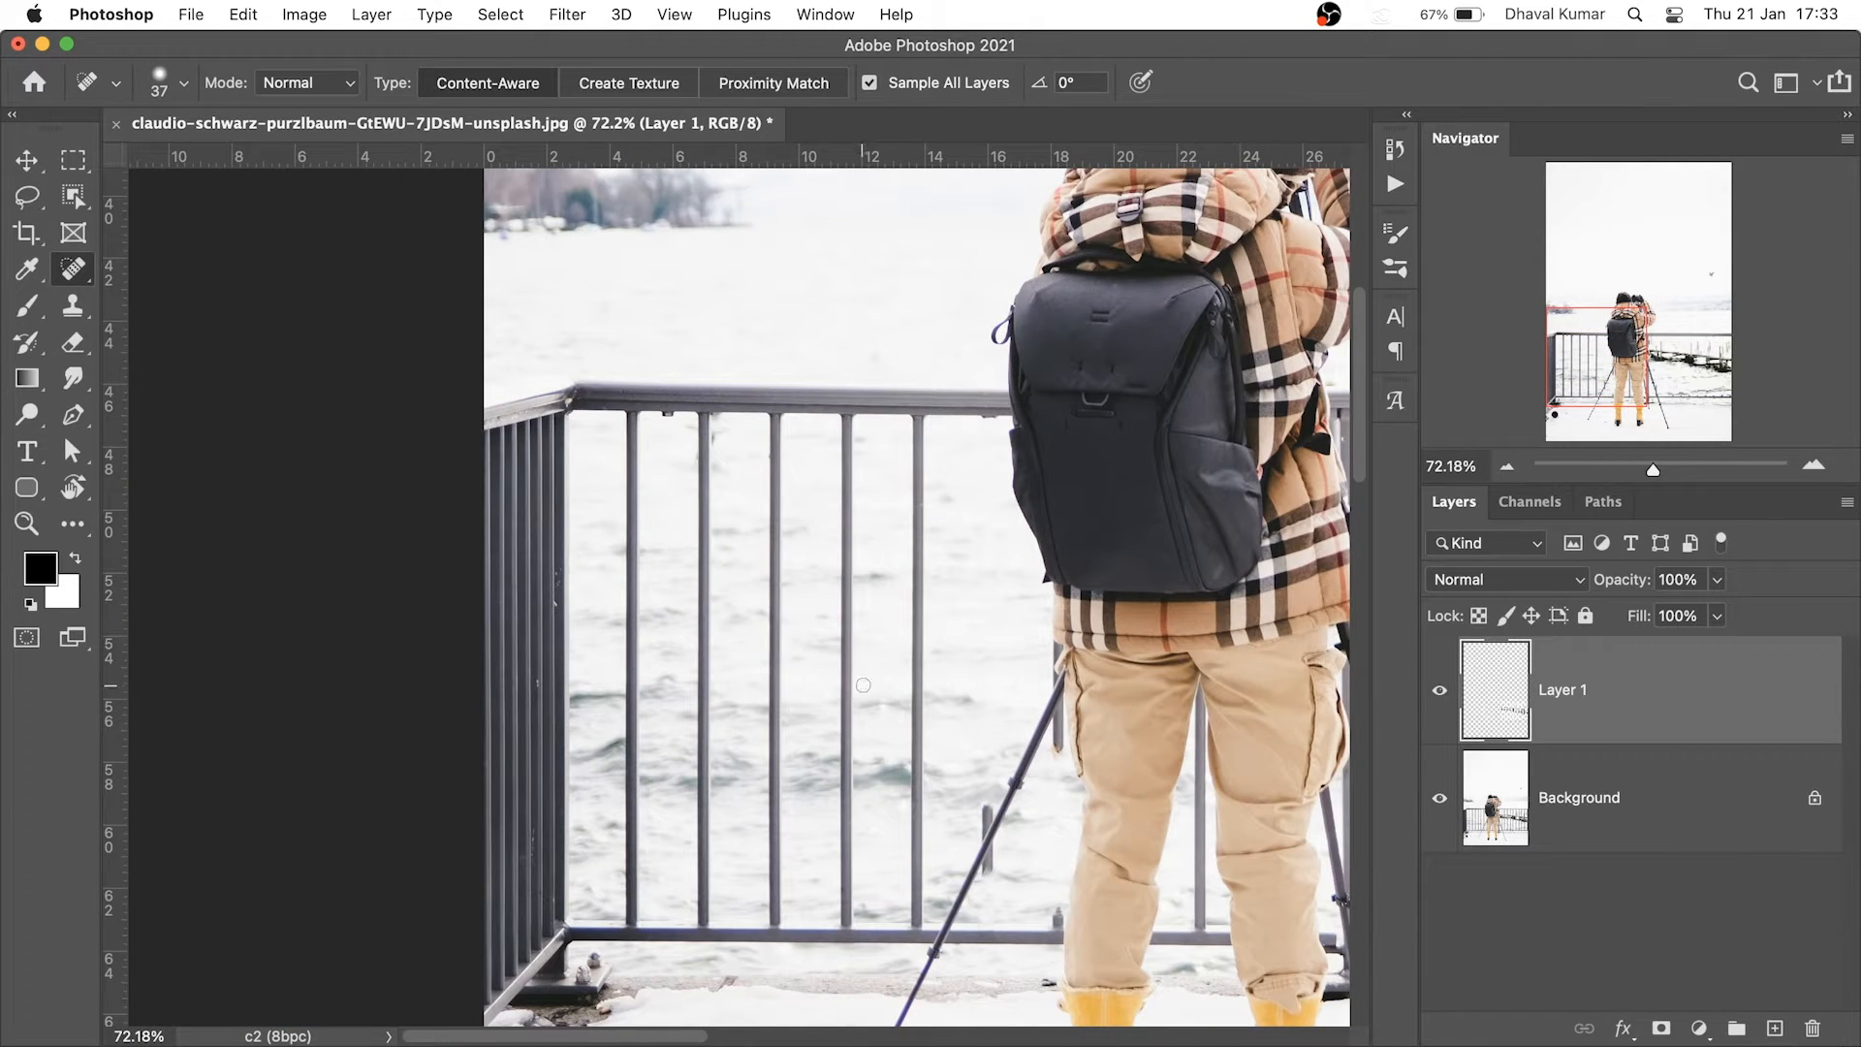
Enlarge the brush slightly and heal away the fifth and fourth left railing posts
click(936, 893)
drag(936, 892, 939, 698)
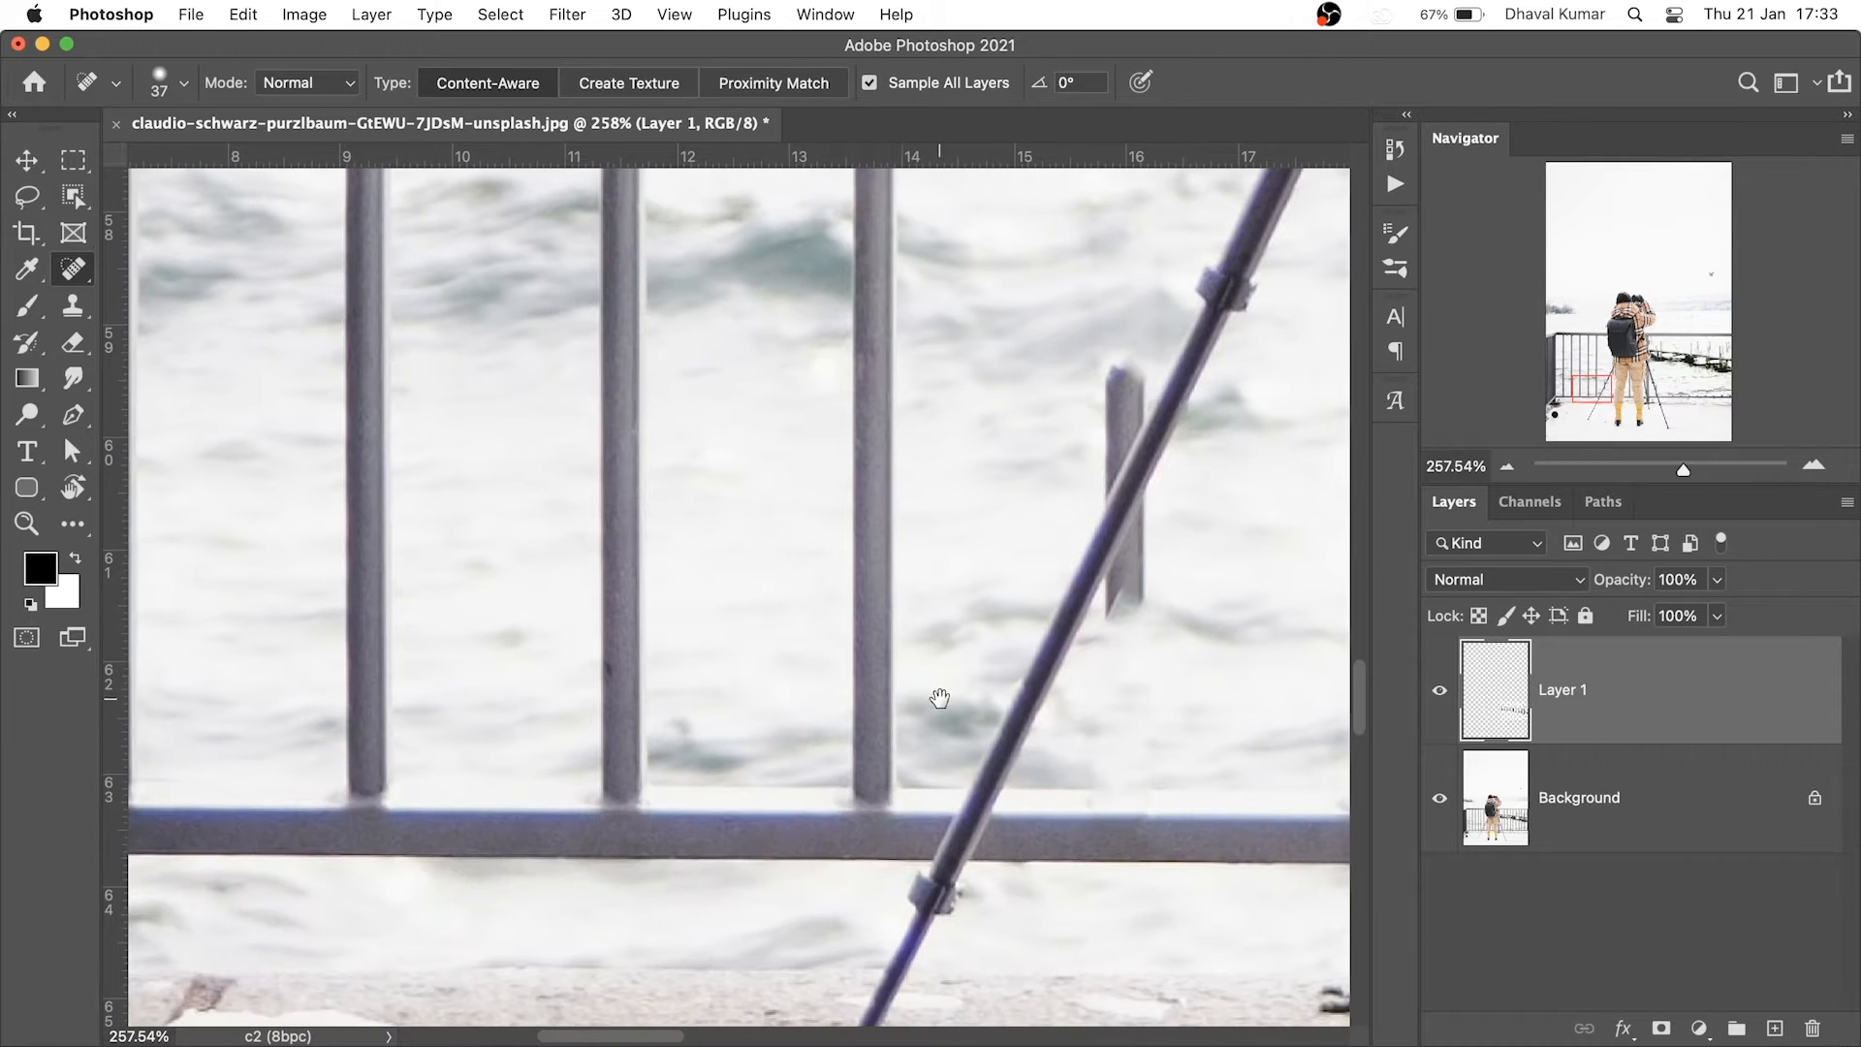
drag(883, 783, 945, 751)
key(])
key(])
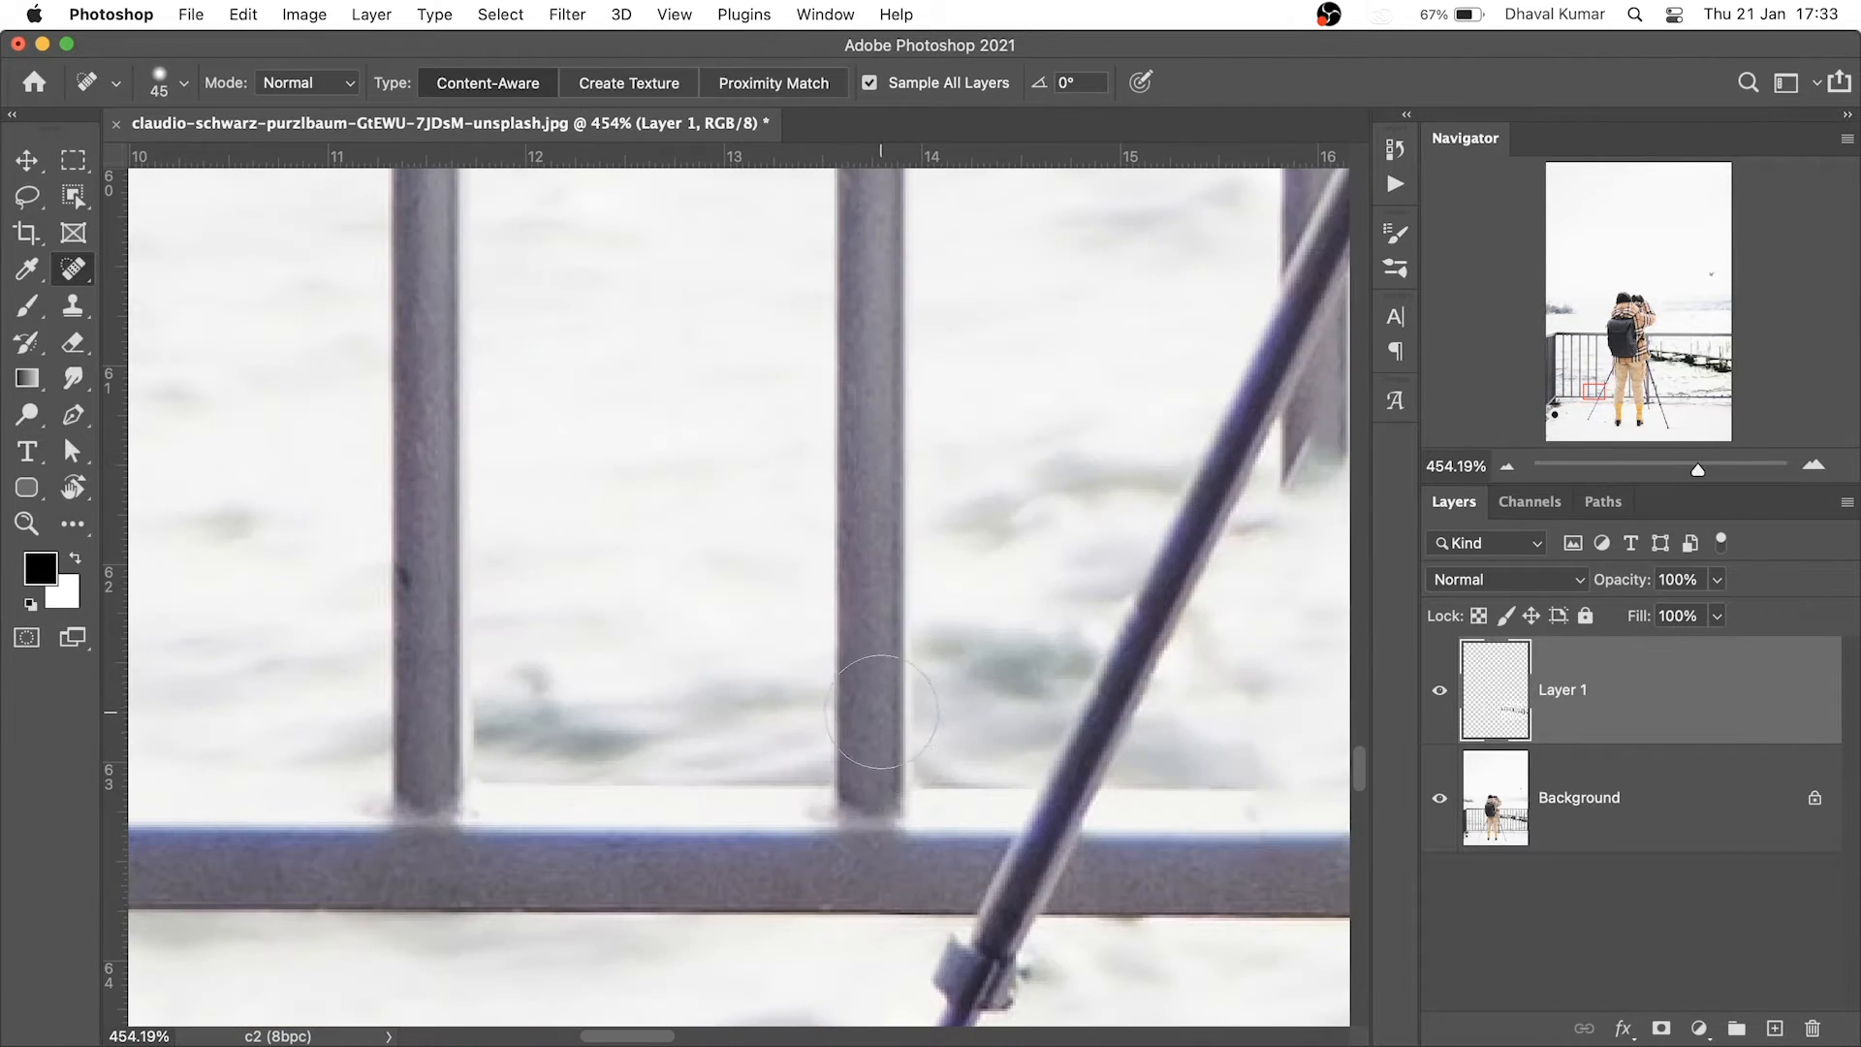
drag(935, 640, 872, 484)
mouse_move(894, 388)
mouse_down()
mouse_move(979, 882)
mouse_move(929, 583)
mouse_up()
shift+click(1004, 346)
click(892, 748)
drag(911, 291, 968, 826)
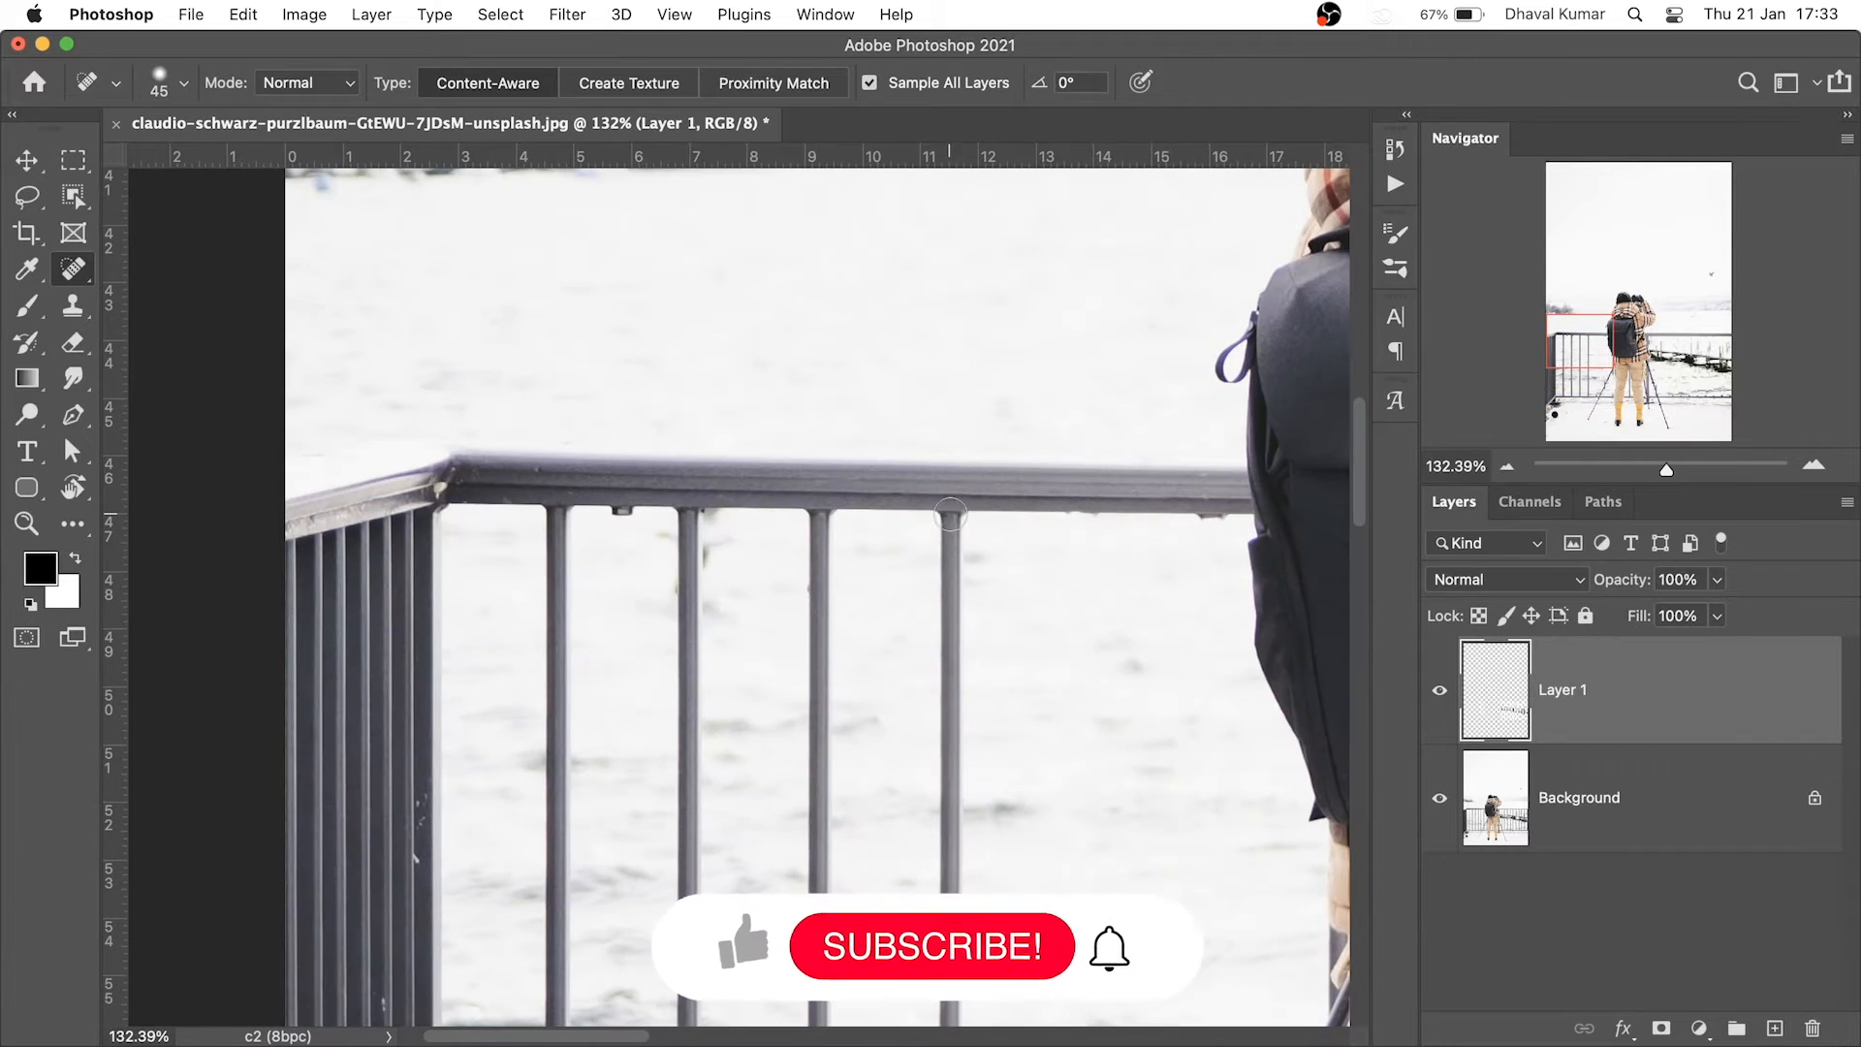
shift+click(950, 514)
drag(950, 514, 982, 324)
Heal away the third, second and last left railing posts with straight strokes
click(853, 314)
drag(906, 872, 896, 346)
shift+click(844, 696)
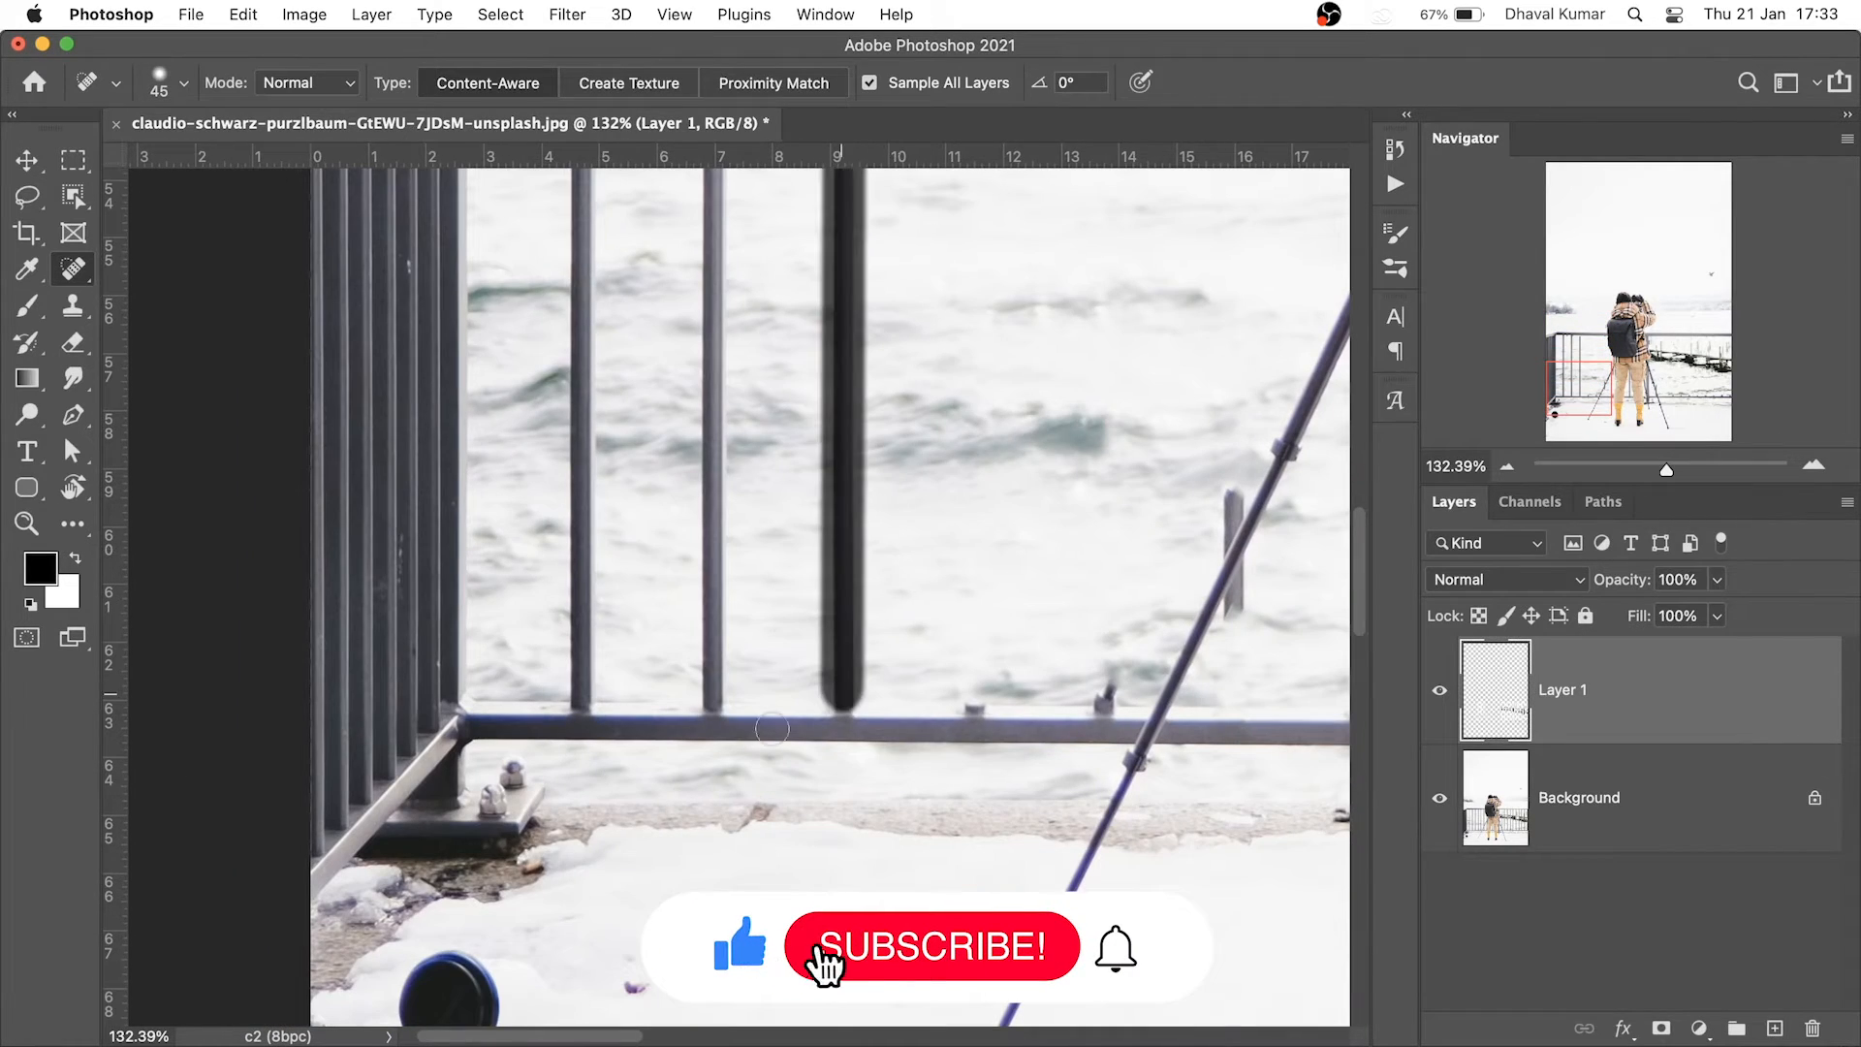
click(718, 694)
drag(761, 271, 891, 858)
shift+click(843, 370)
drag(797, 417, 897, 381)
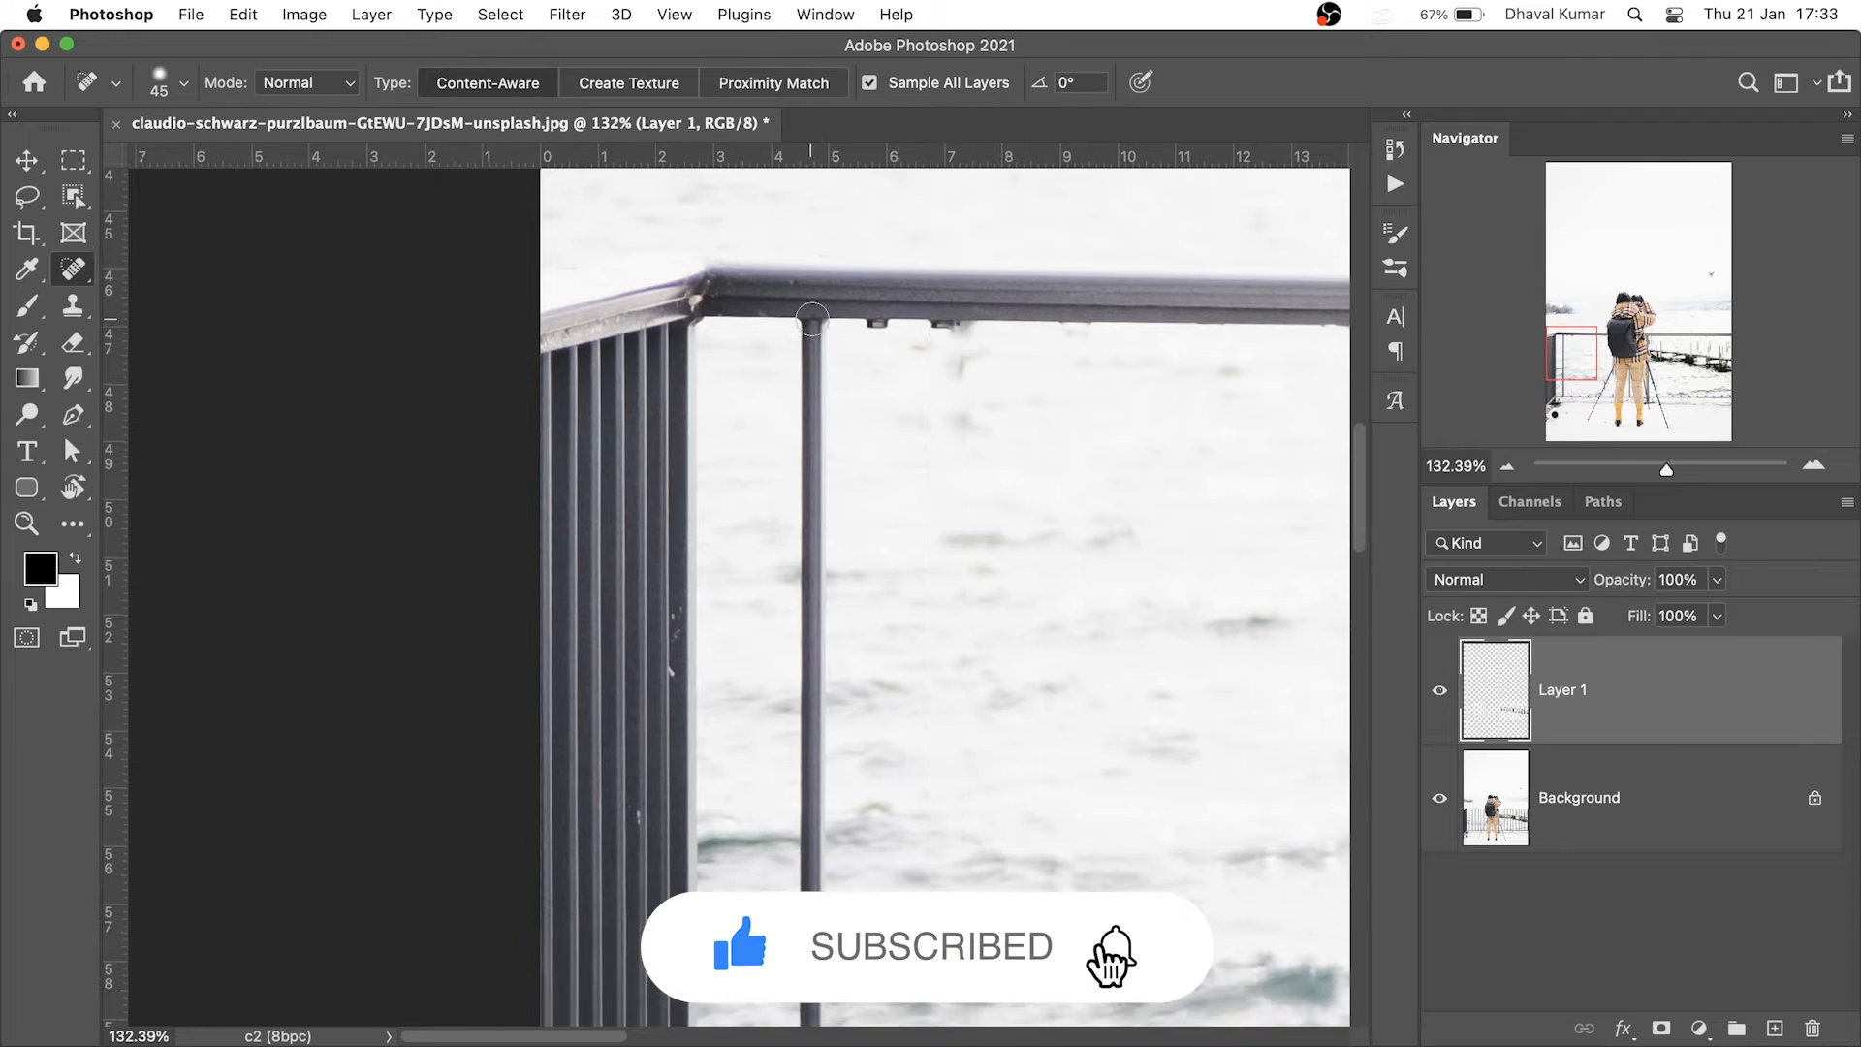
click(811, 329)
drag(824, 873, 882, 294)
shift+click(865, 672)
With a much larger brush, heal away the left corner railing section, then shrink it back
mouse_move(833, 713)
mouse_down()
mouse_move(926, 695)
mouse_move(905, 774)
mouse_up()
drag(853, 585, 853, 703)
drag(884, 613, 851, 562)
drag(1076, 346, 1031, 394)
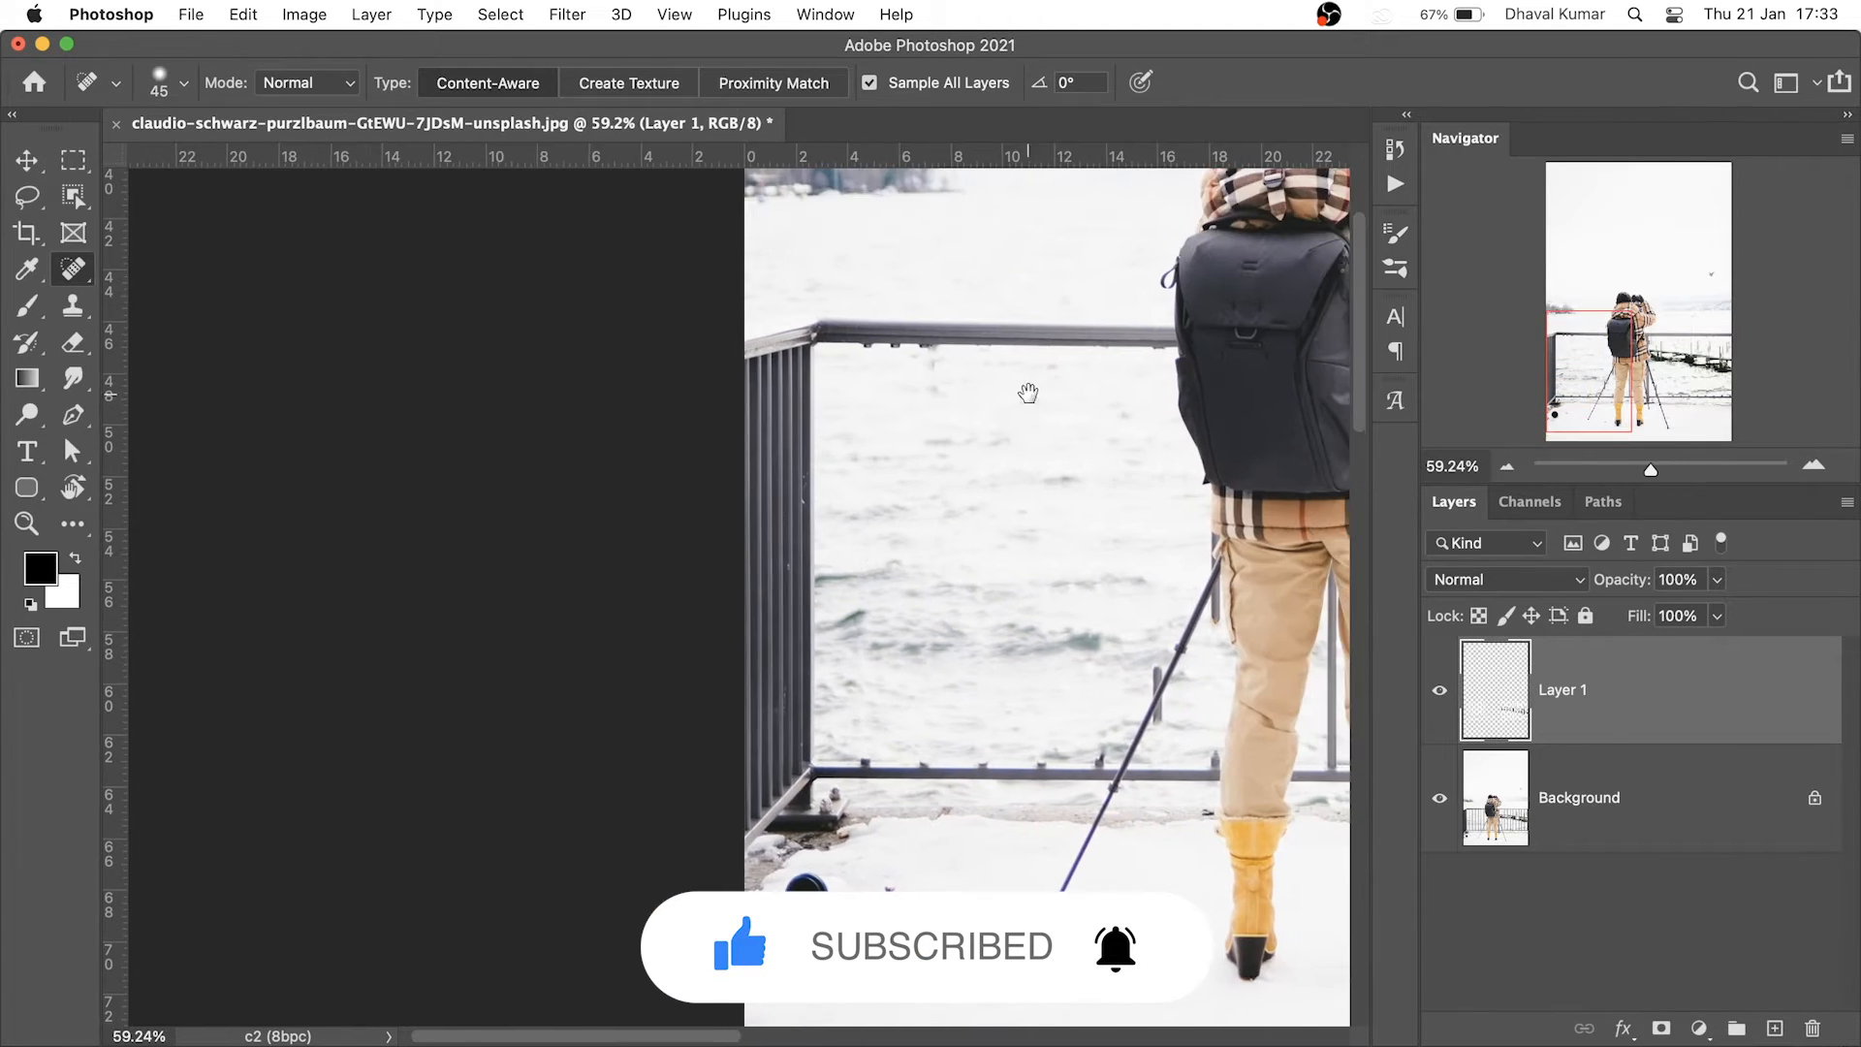
drag(928, 574, 916, 648)
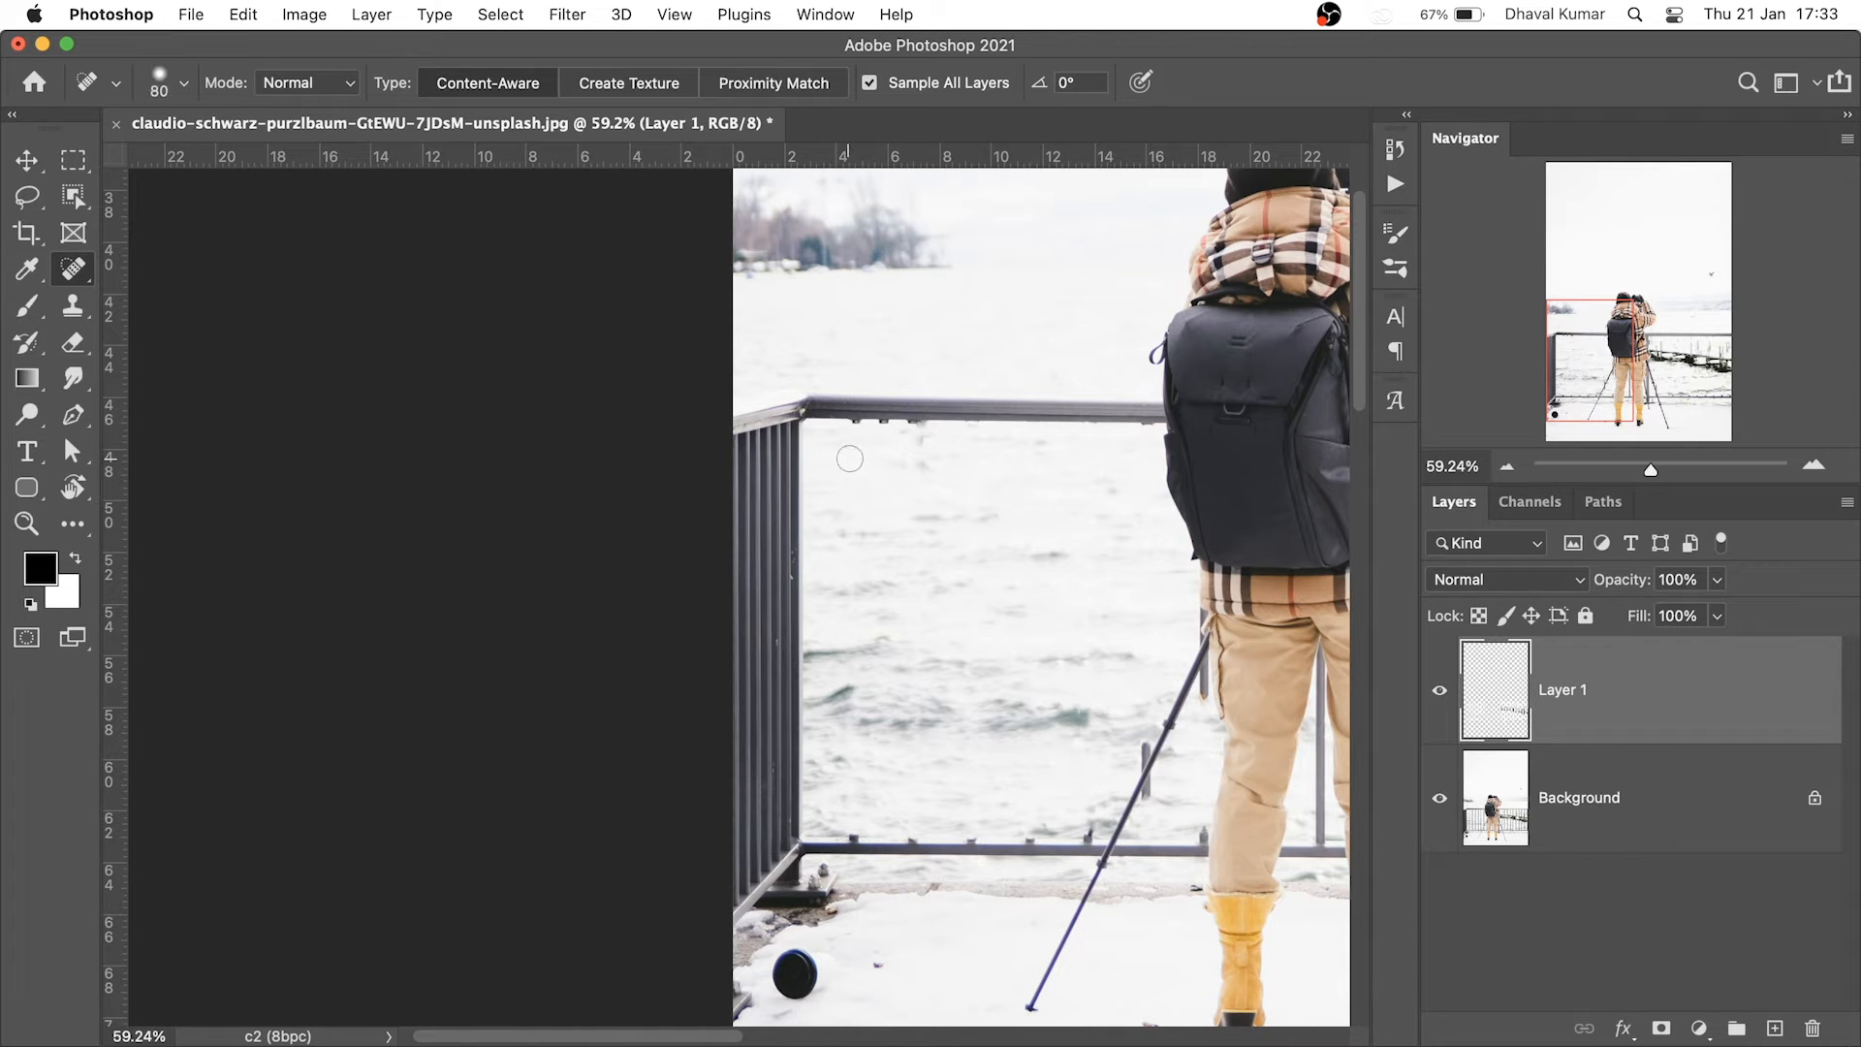
key(bracketright)
key(bracketright)
key(bracketright)
key(bracketright)
key(bracketright)
key(bracketright)
mouse_move(786, 422)
mouse_down()
mouse_move(759, 828)
mouse_move(735, 889)
mouse_up()
ctrl+alt+drag(835, 519, 775, 518)
drag(890, 636, 816, 633)
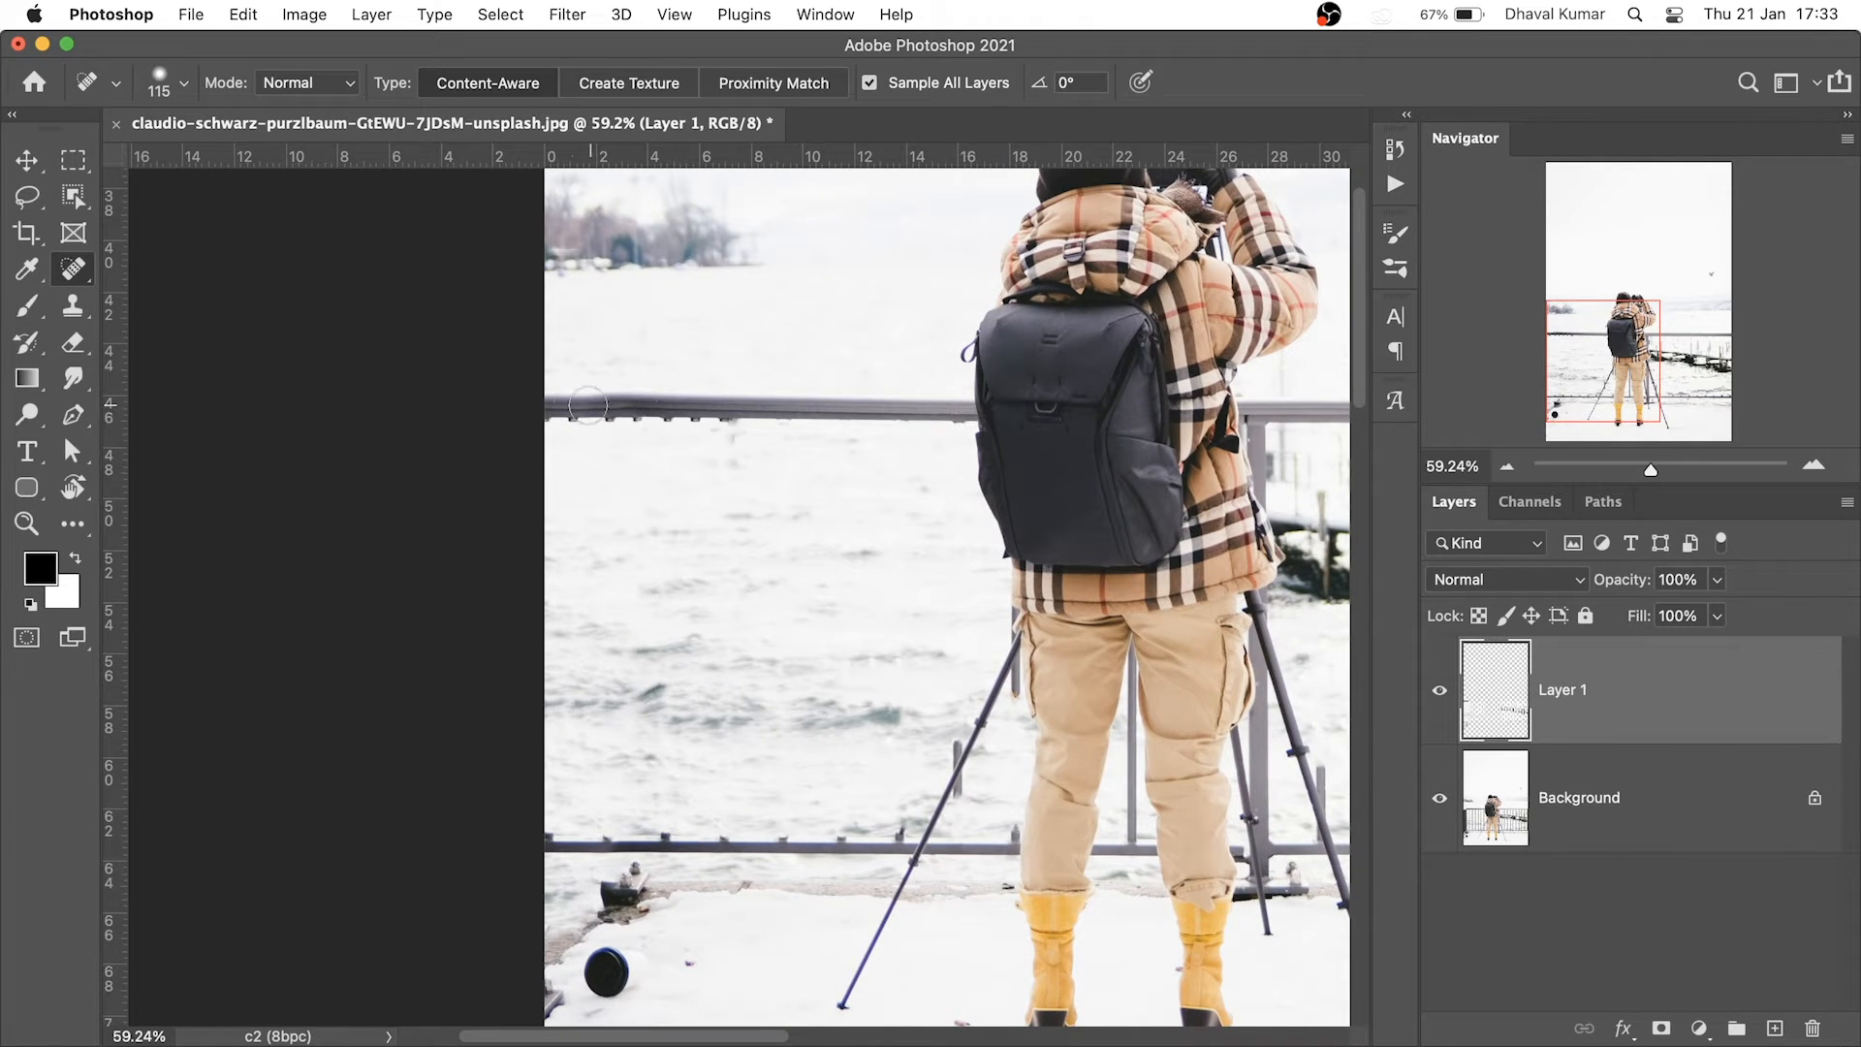
Heal away the top rail segment beside the backpack
drag(969, 409, 1091, 412)
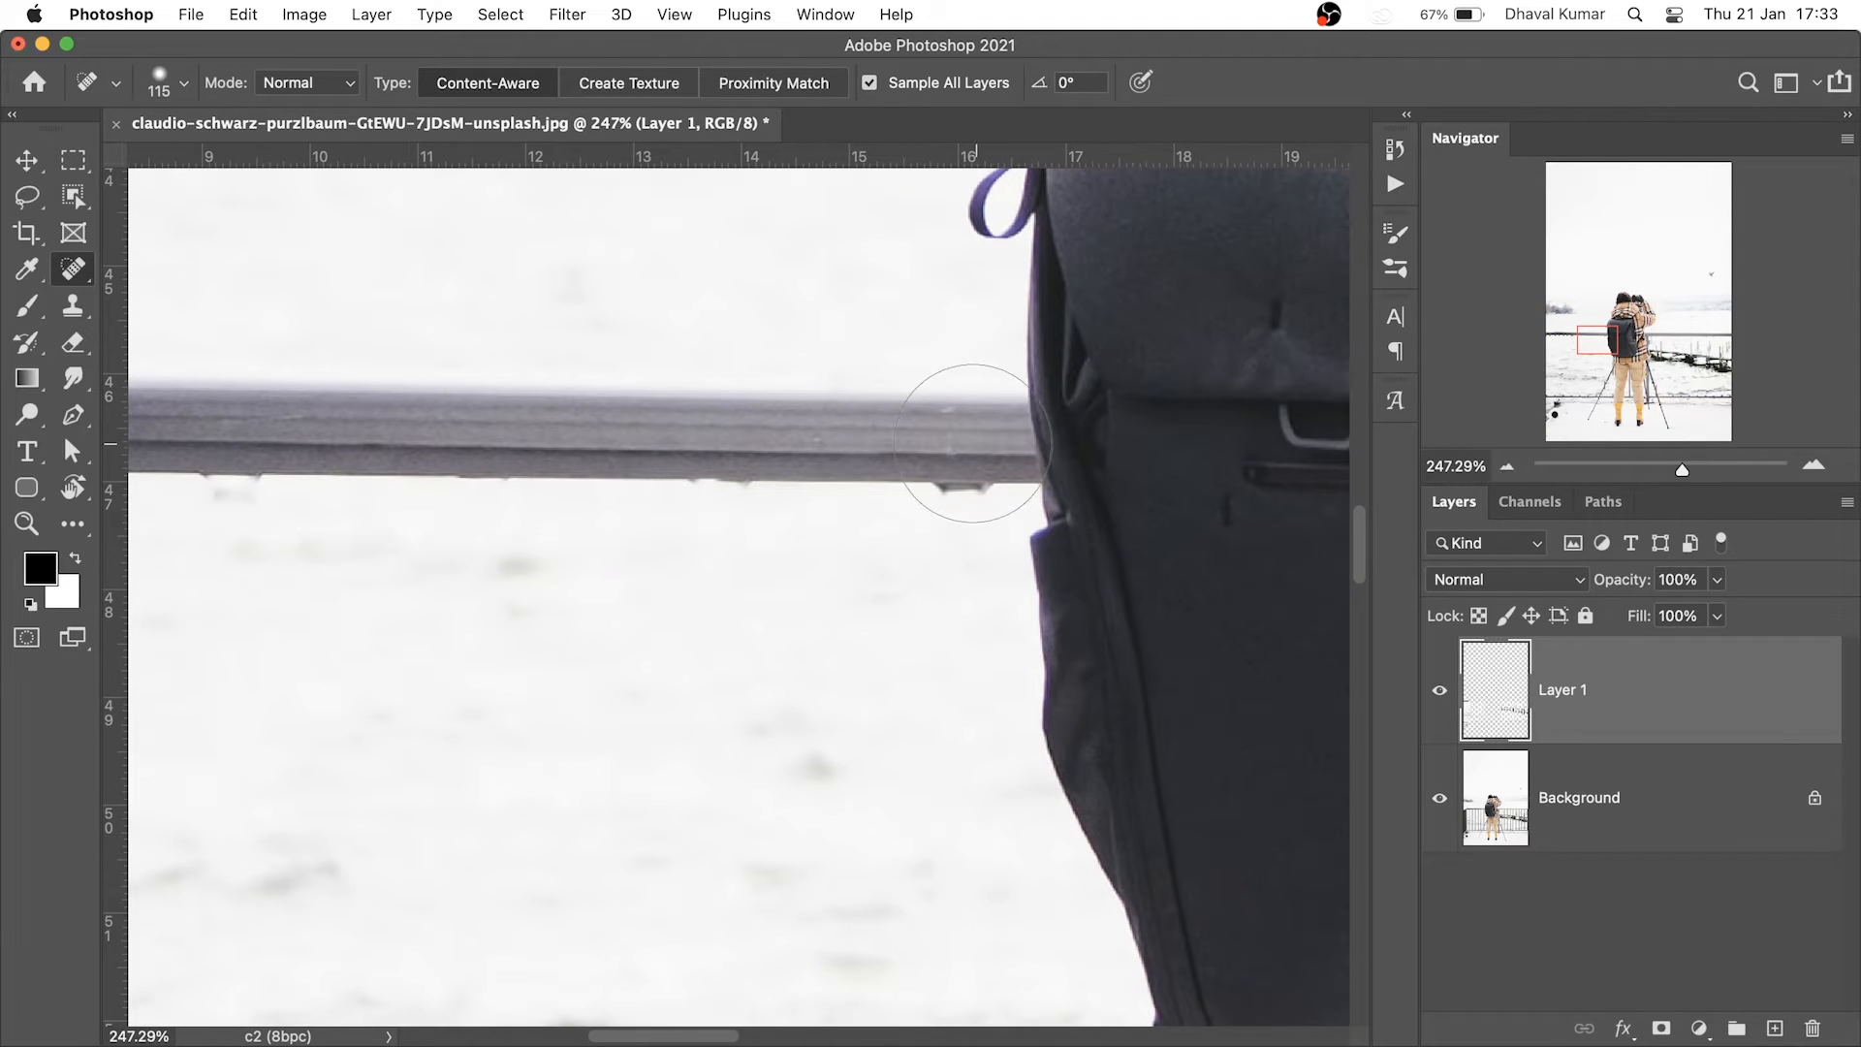
click(902, 433)
drag(919, 525, 688, 549)
drag(796, 505, 942, 508)
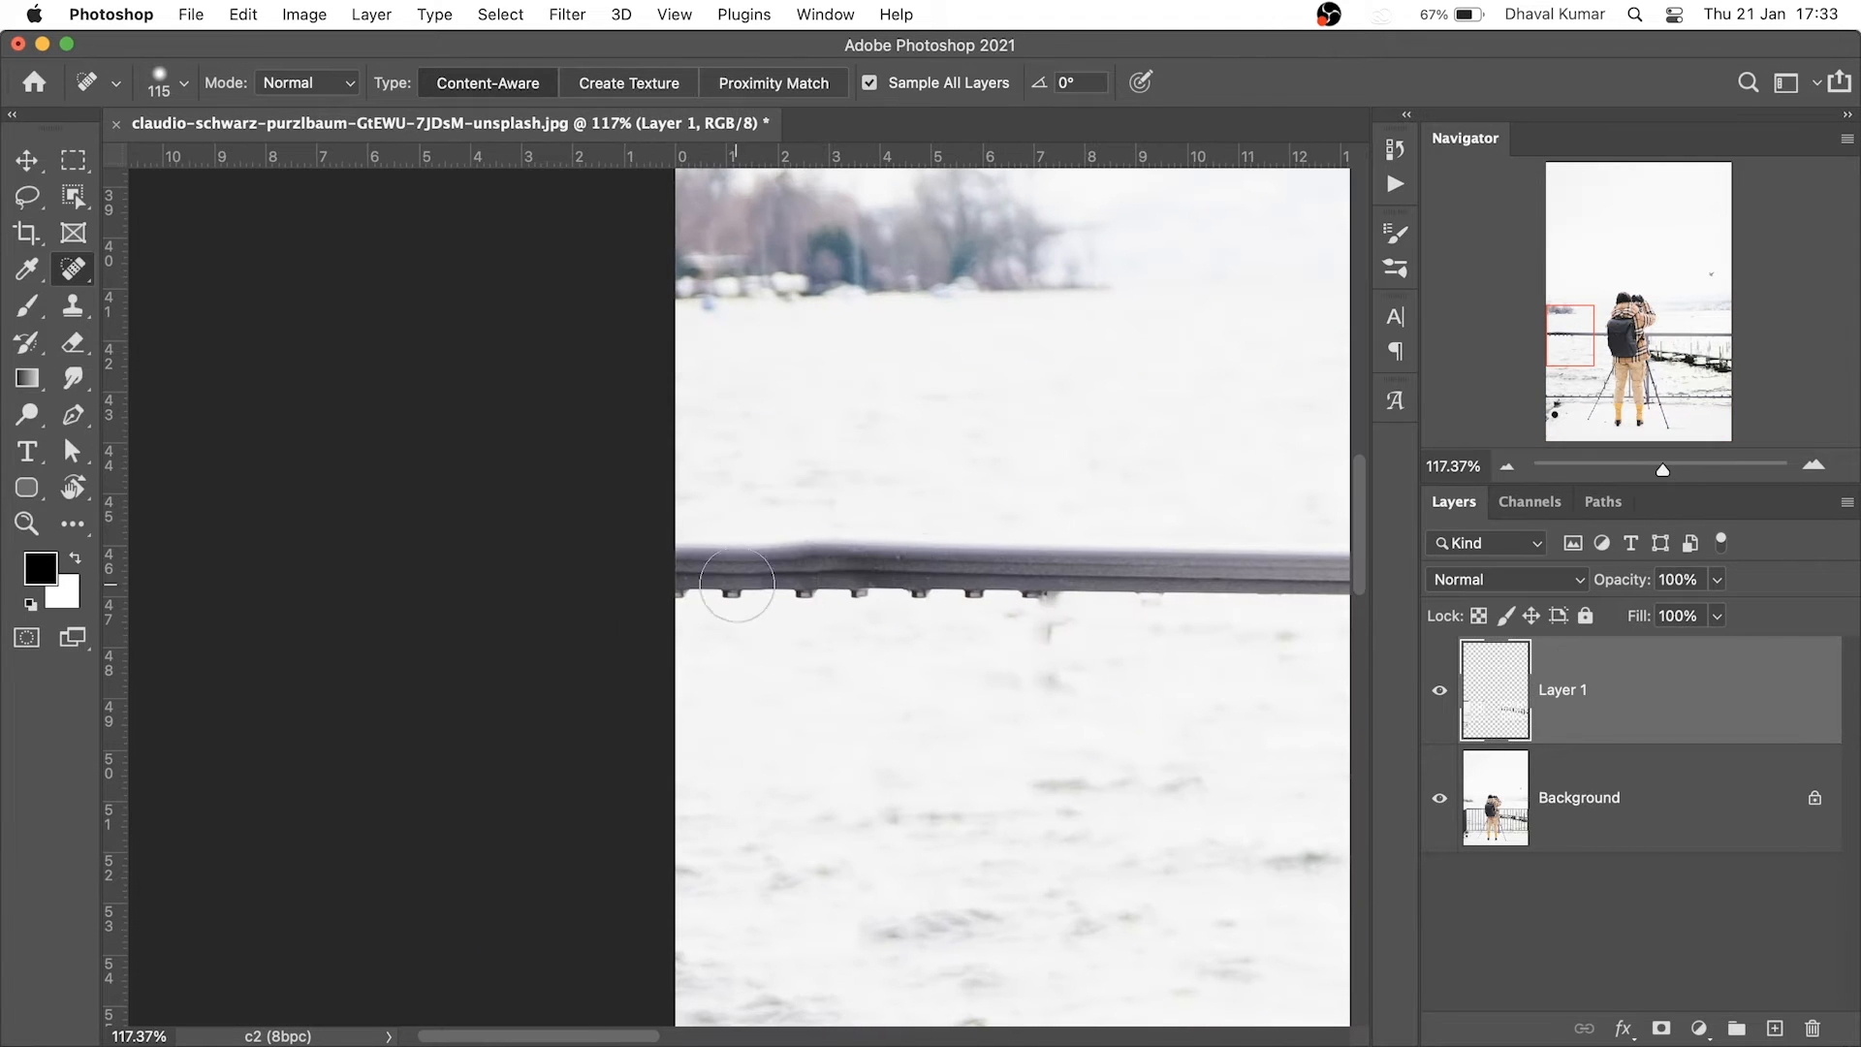
shift+click(685, 569)
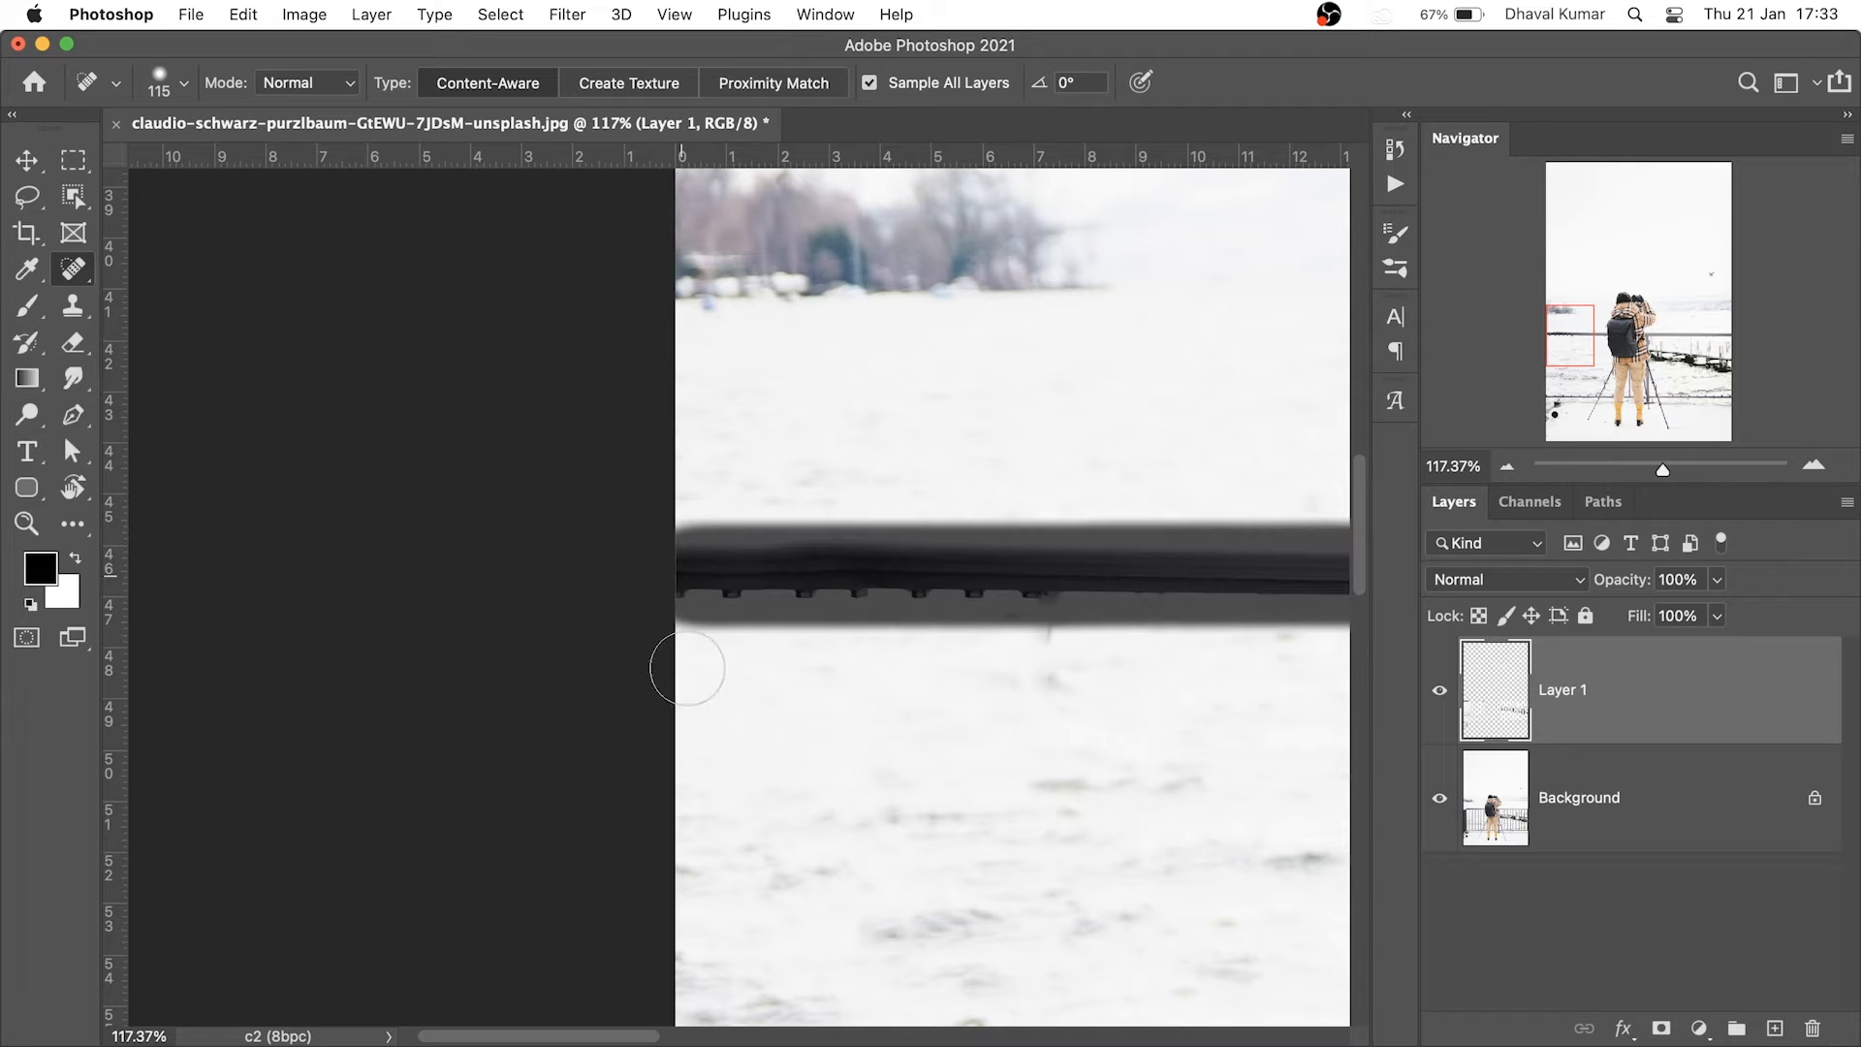
Heal away the lower rail running past the tripod
drag(831, 698, 709, 665)
drag(795, 787, 987, 786)
drag(1284, 635, 1096, 641)
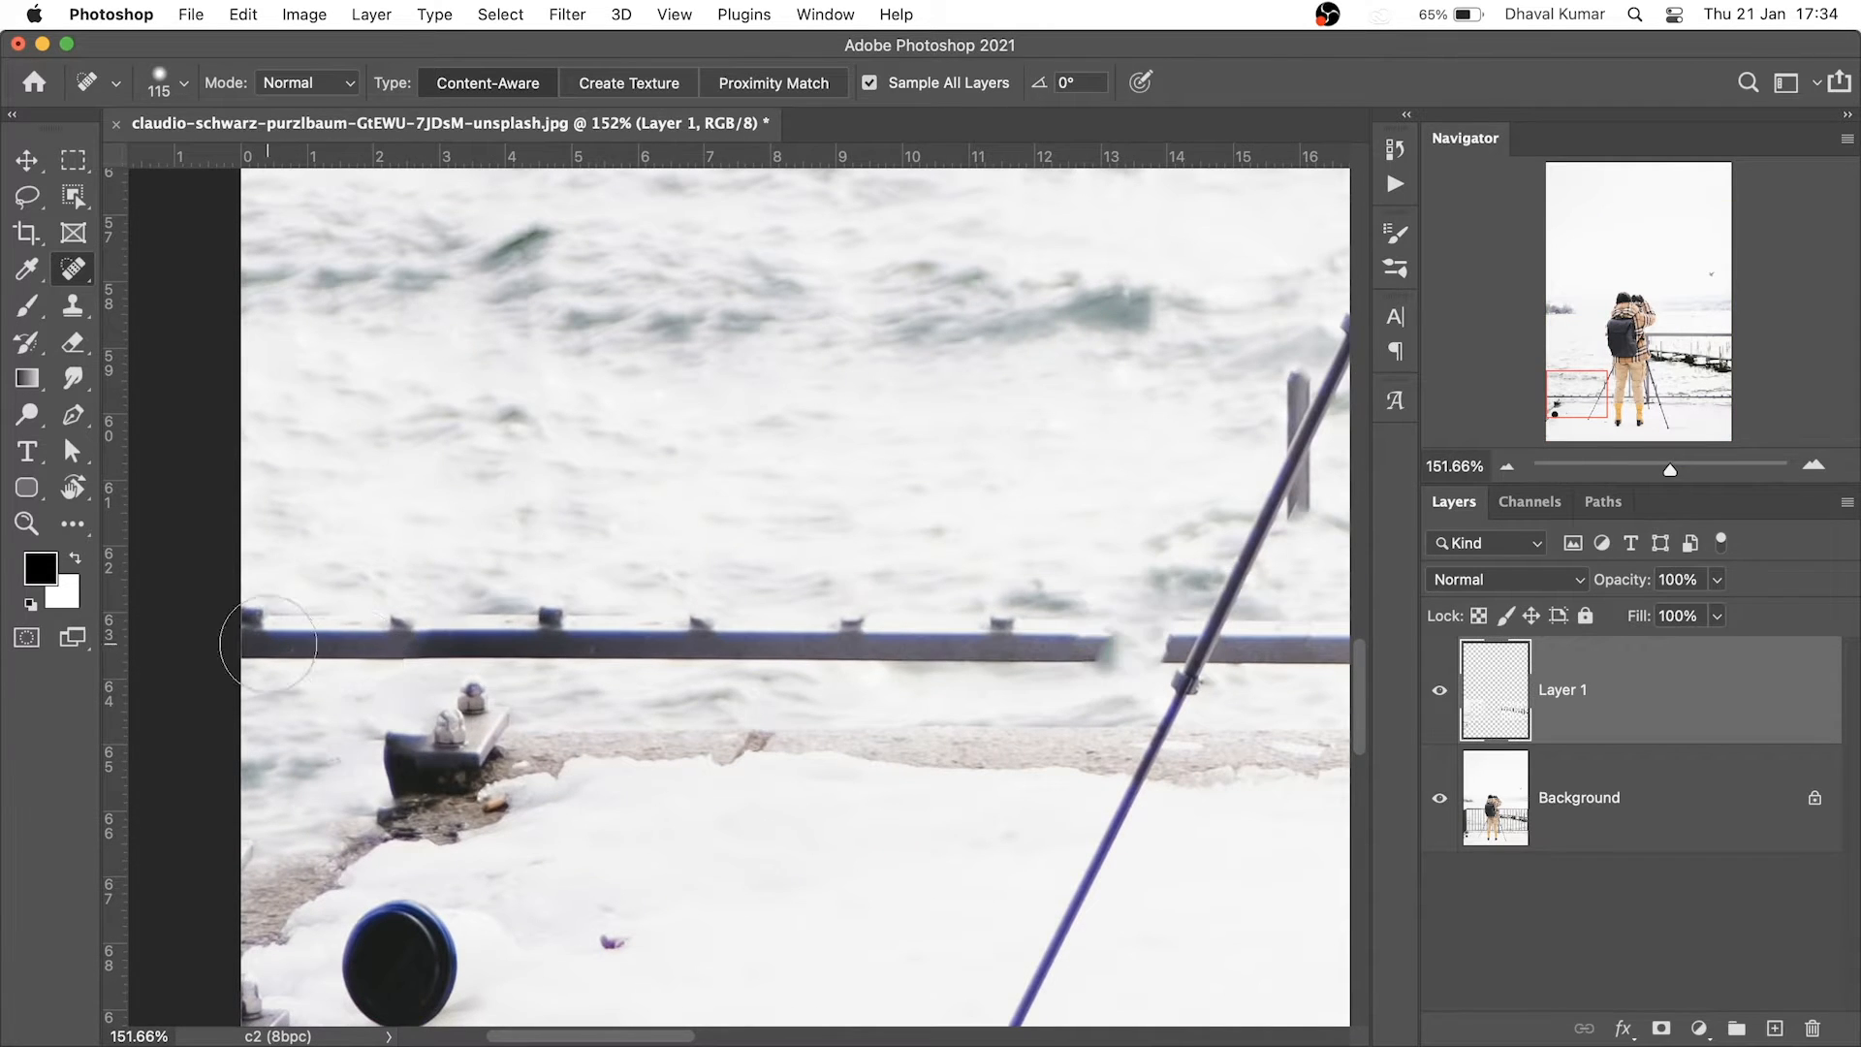
shift+click(257, 635)
With a smaller healing brush, remove the metal bracket plate
drag(803, 759, 814, 662)
drag(800, 574, 687, 589)
drag(425, 740, 511, 764)
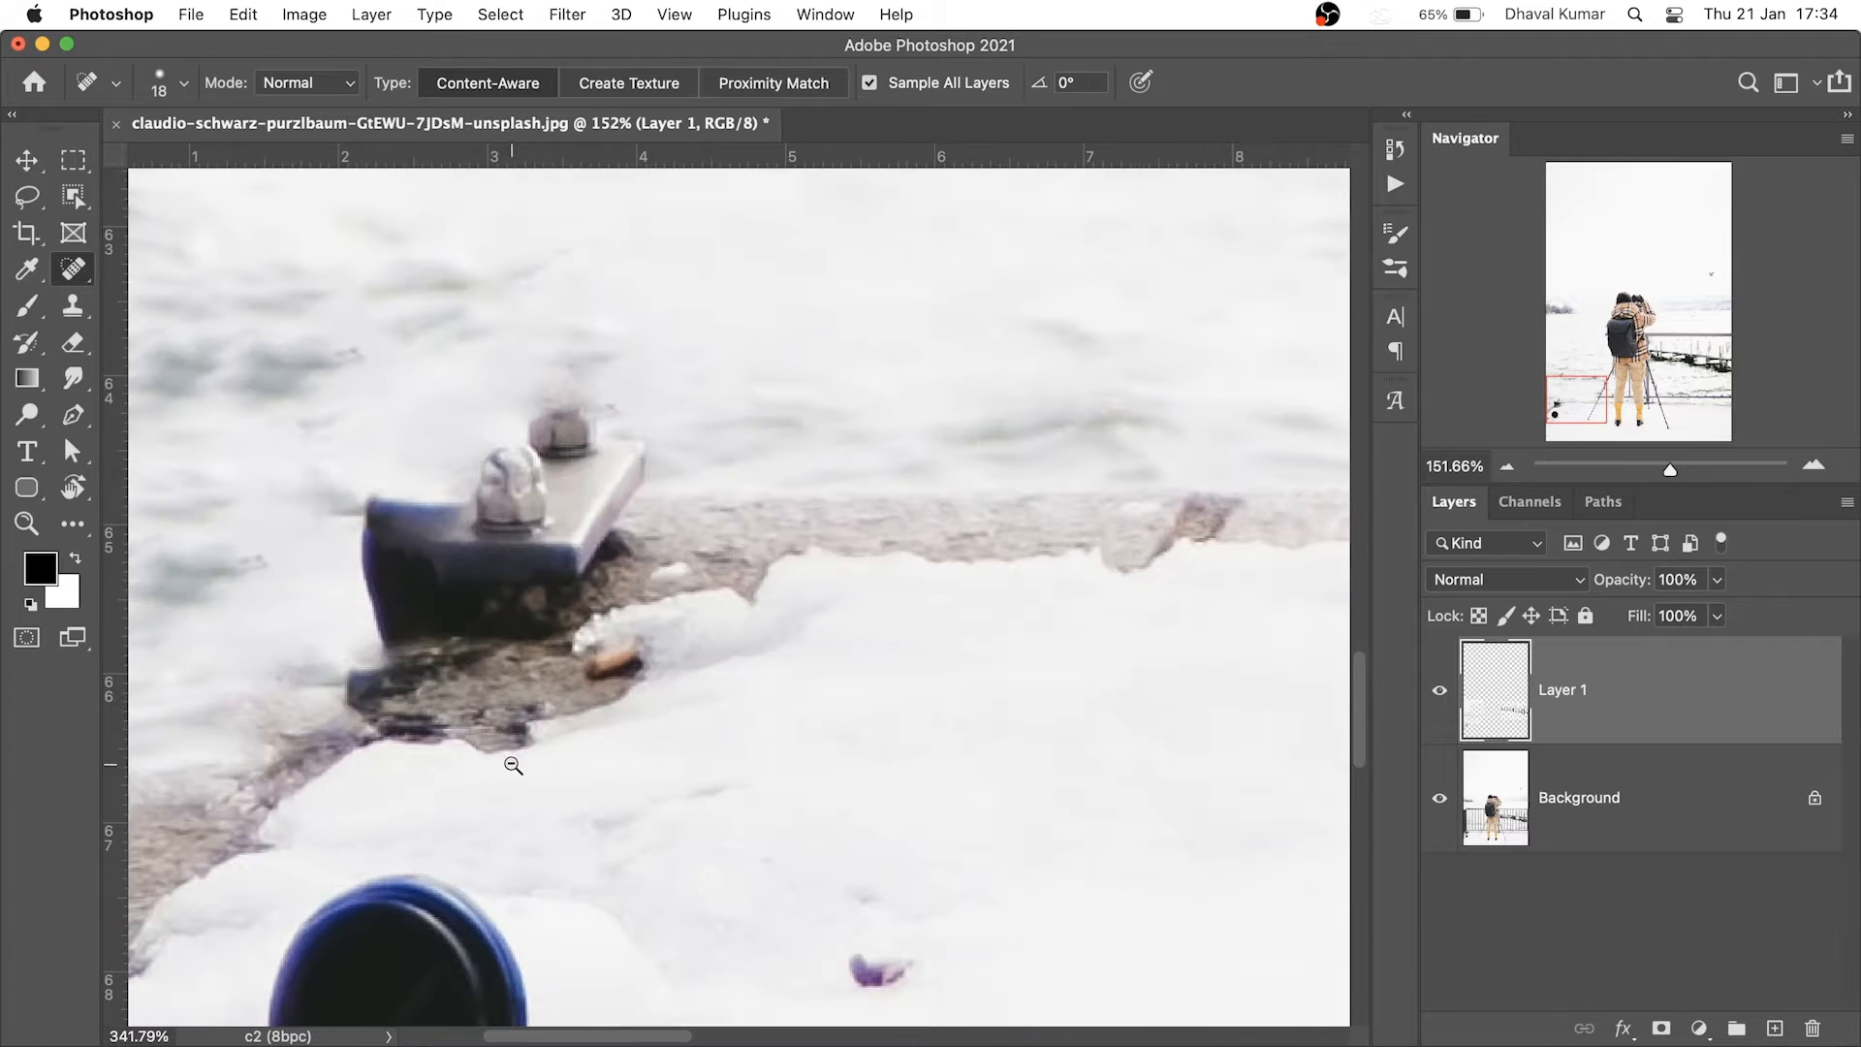
mouse_move(654, 442)
mouse_down()
mouse_move(570, 565)
mouse_move(443, 594)
mouse_move(386, 635)
mouse_move(355, 506)
mouse_move(400, 613)
mouse_move(553, 520)
mouse_move(569, 530)
mouse_move(596, 426)
mouse_move(618, 459)
mouse_move(562, 422)
mouse_move(553, 514)
mouse_move(418, 568)
mouse_move(525, 459)
mouse_move(415, 547)
mouse_move(427, 488)
mouse_up()
drag(640, 536, 548, 567)
Heal away the round black cap and the leaf beside it, undoing a notched fill
drag(602, 685, 594, 611)
mouse_move(585, 621)
mouse_down()
mouse_move(582, 667)
mouse_move(621, 678)
mouse_up()
key(bracketright)
key(bracketright)
key(bracketright)
key(bracketright)
key(bracketright)
key(bracketright)
key(bracketright)
key(bracketright)
key(super+z)
mouse_move(690, 599)
mouse_down()
mouse_move(655, 648)
mouse_move(583, 527)
mouse_move(684, 596)
mouse_up()
drag(841, 565, 813, 609)
mouse_move(616, 574)
mouse_down()
mouse_move(588, 594)
mouse_move(594, 646)
mouse_up()
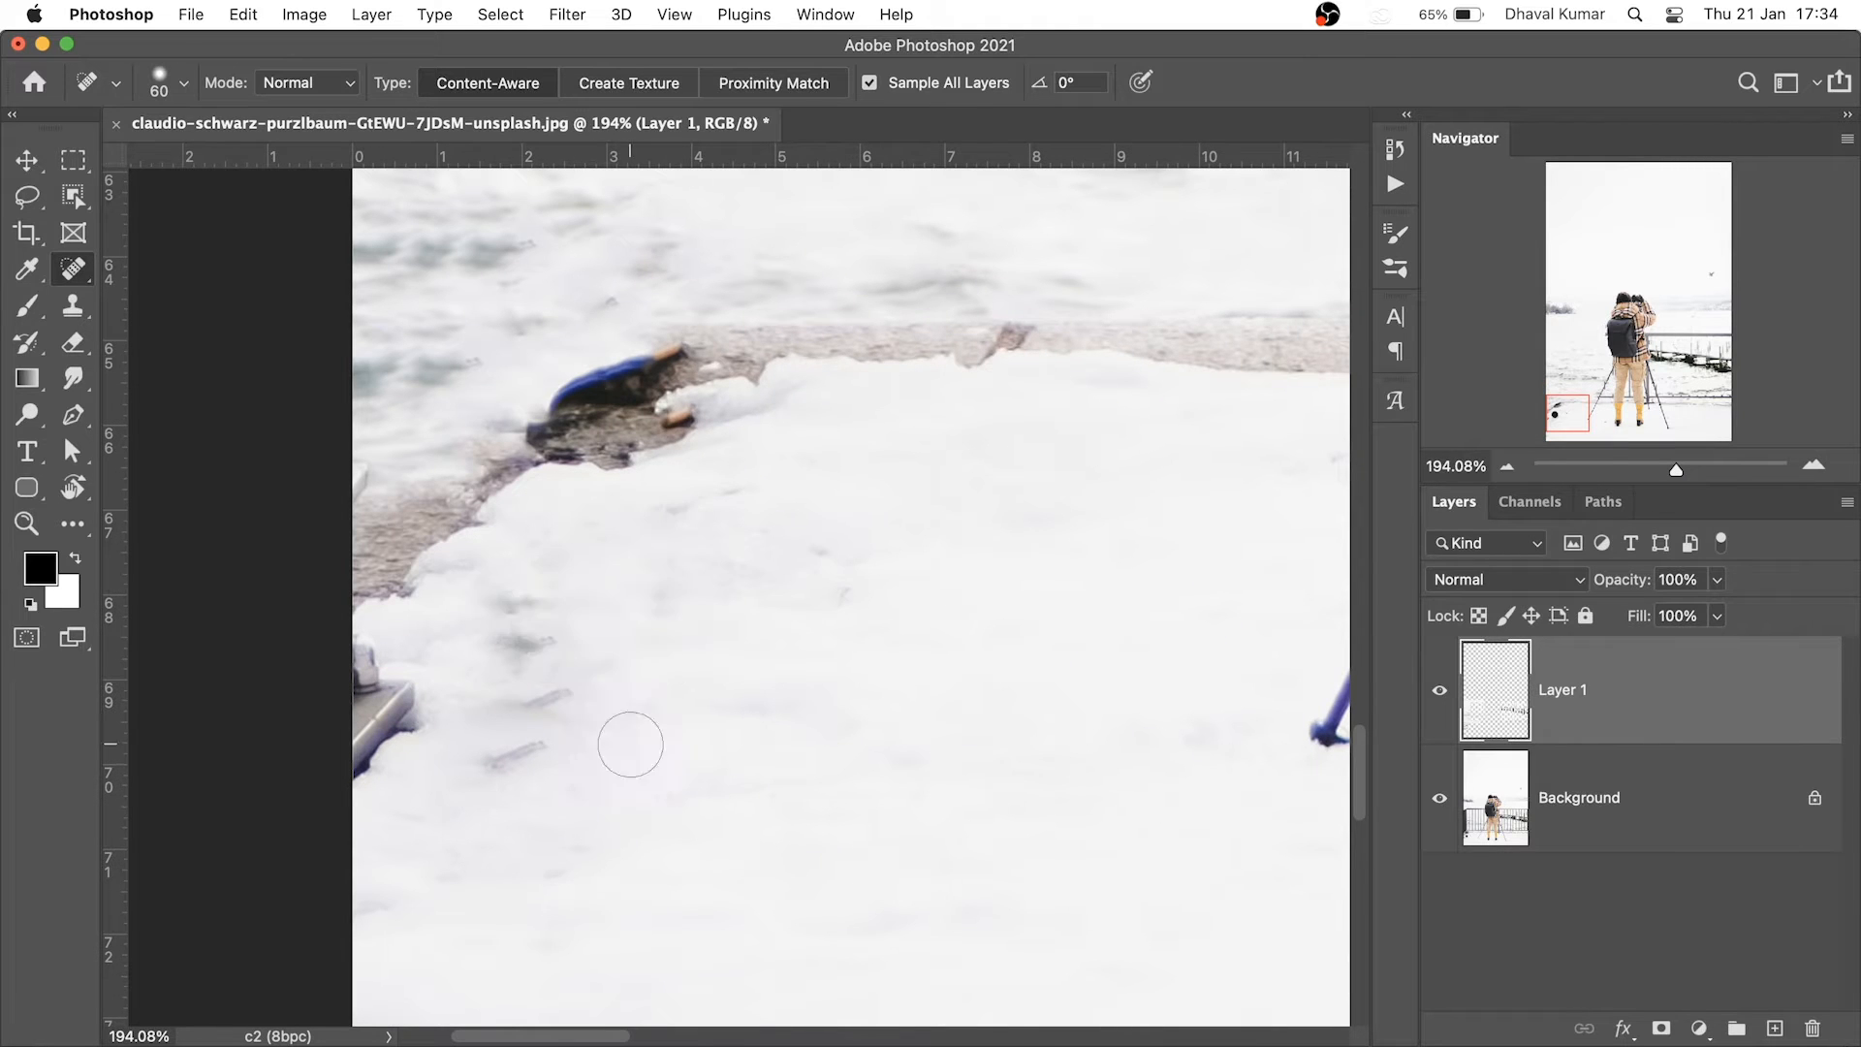
drag(707, 625, 565, 624)
Heal straight along the lower rail on the right side
drag(776, 591, 588, 688)
drag(1052, 669, 883, 765)
drag(901, 765, 1022, 768)
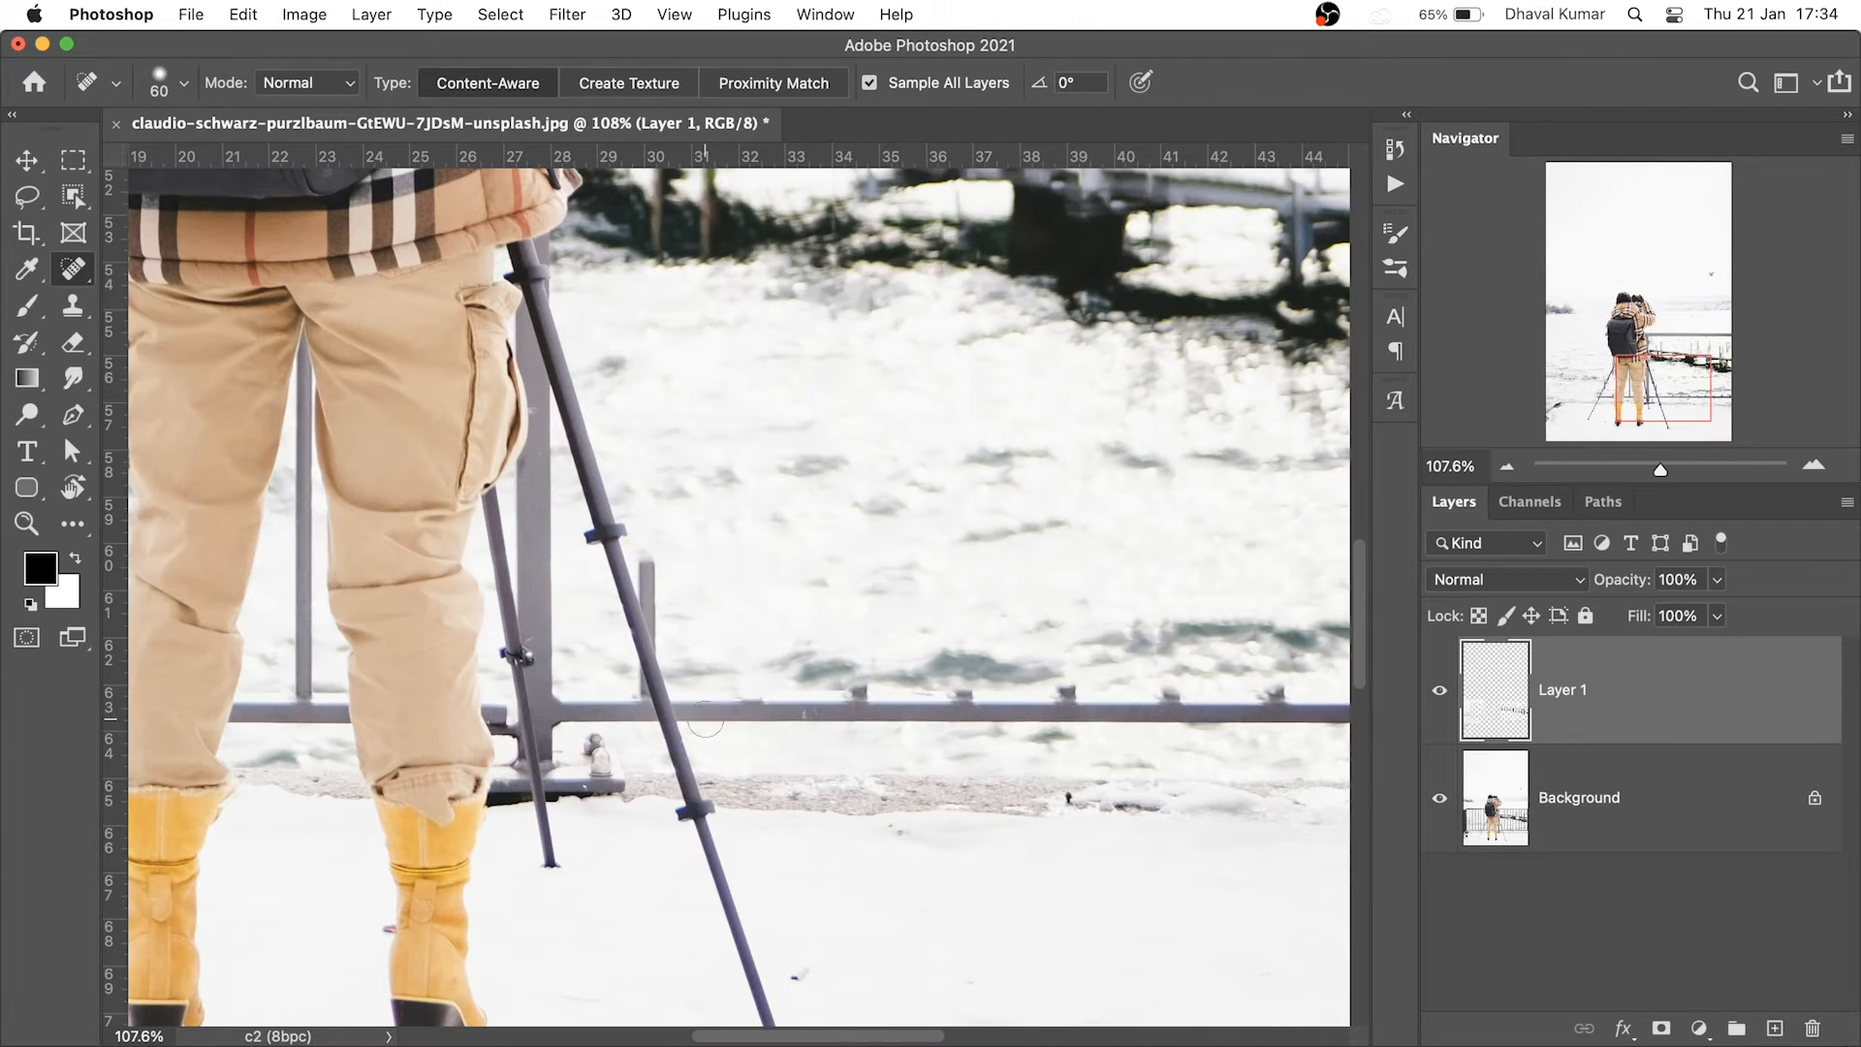
click(707, 710)
drag(1289, 635, 995, 650)
shift+click(1073, 735)
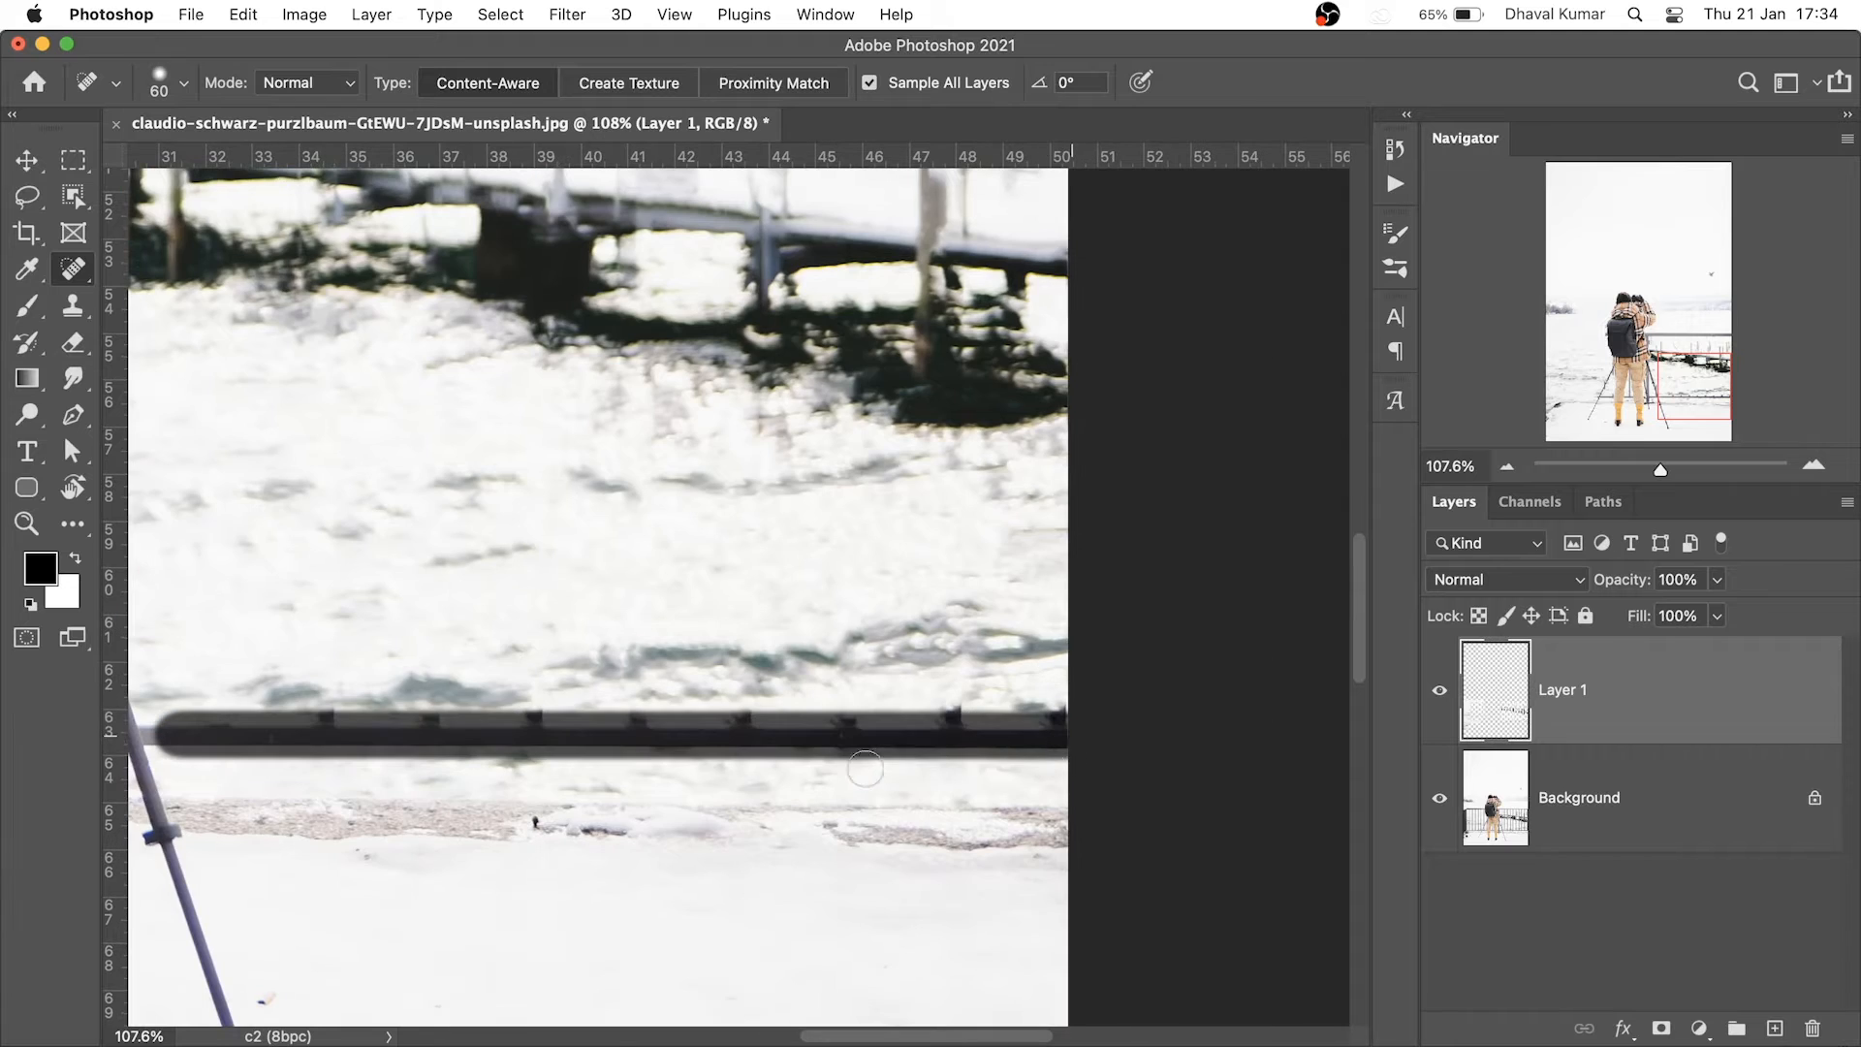
Heal away the gravel patch along the shore and the remaining rail specks
drag(802, 752, 1009, 732)
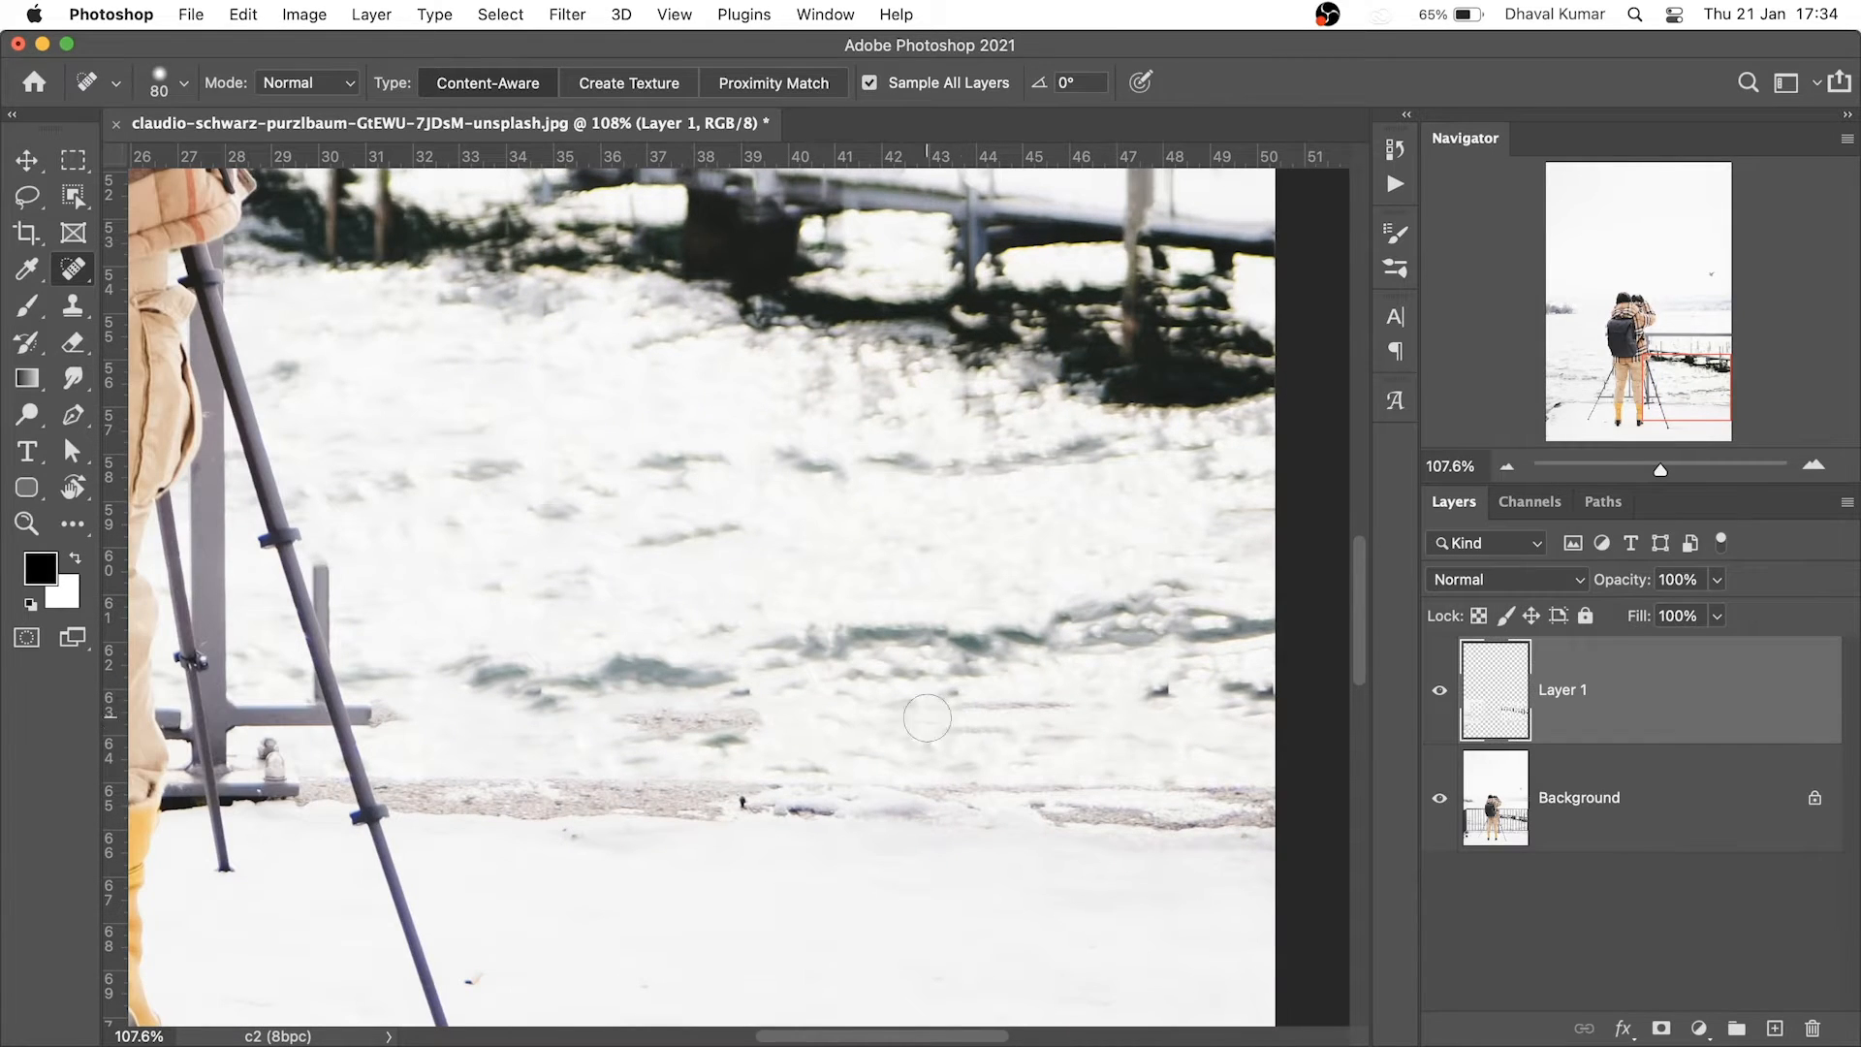
click(624, 725)
shift+click(763, 717)
click(959, 719)
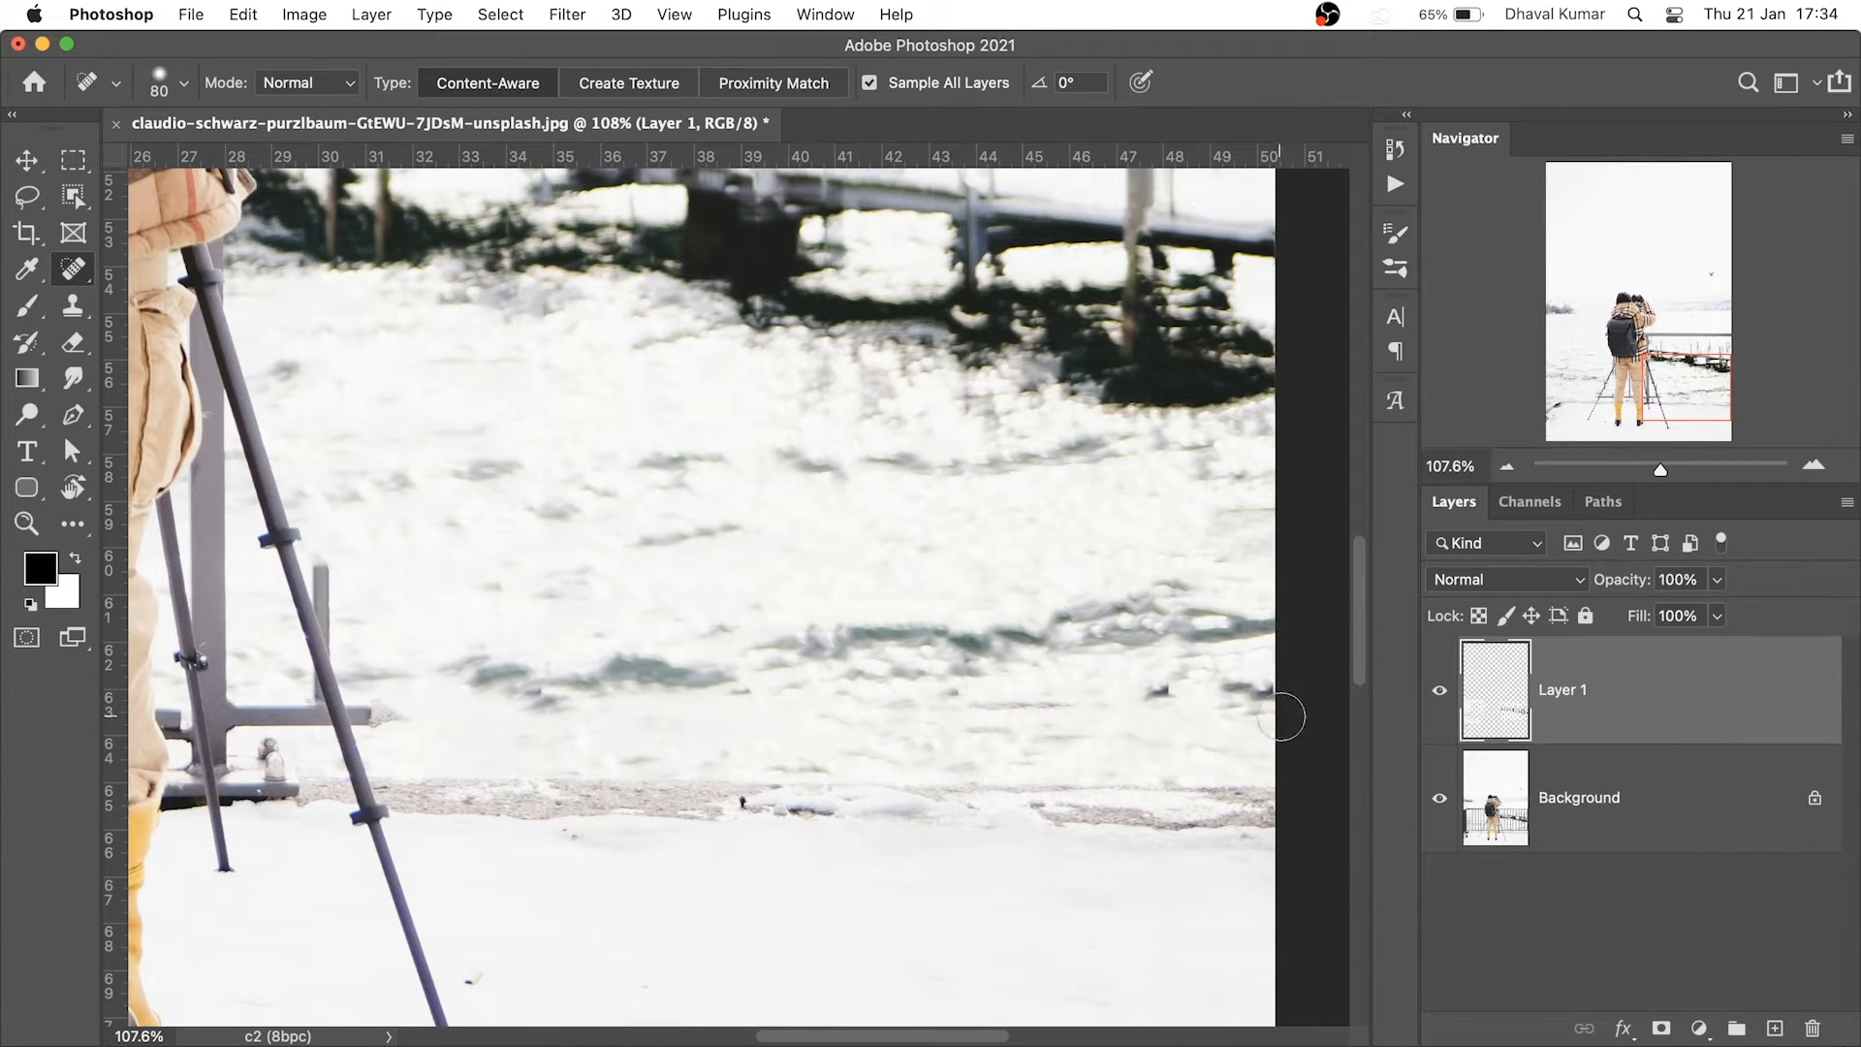
shift+click(1282, 716)
Heal away the whole upper rail right of the photographer in one straight stroke
drag(943, 279, 1023, 797)
drag(704, 542, 748, 642)
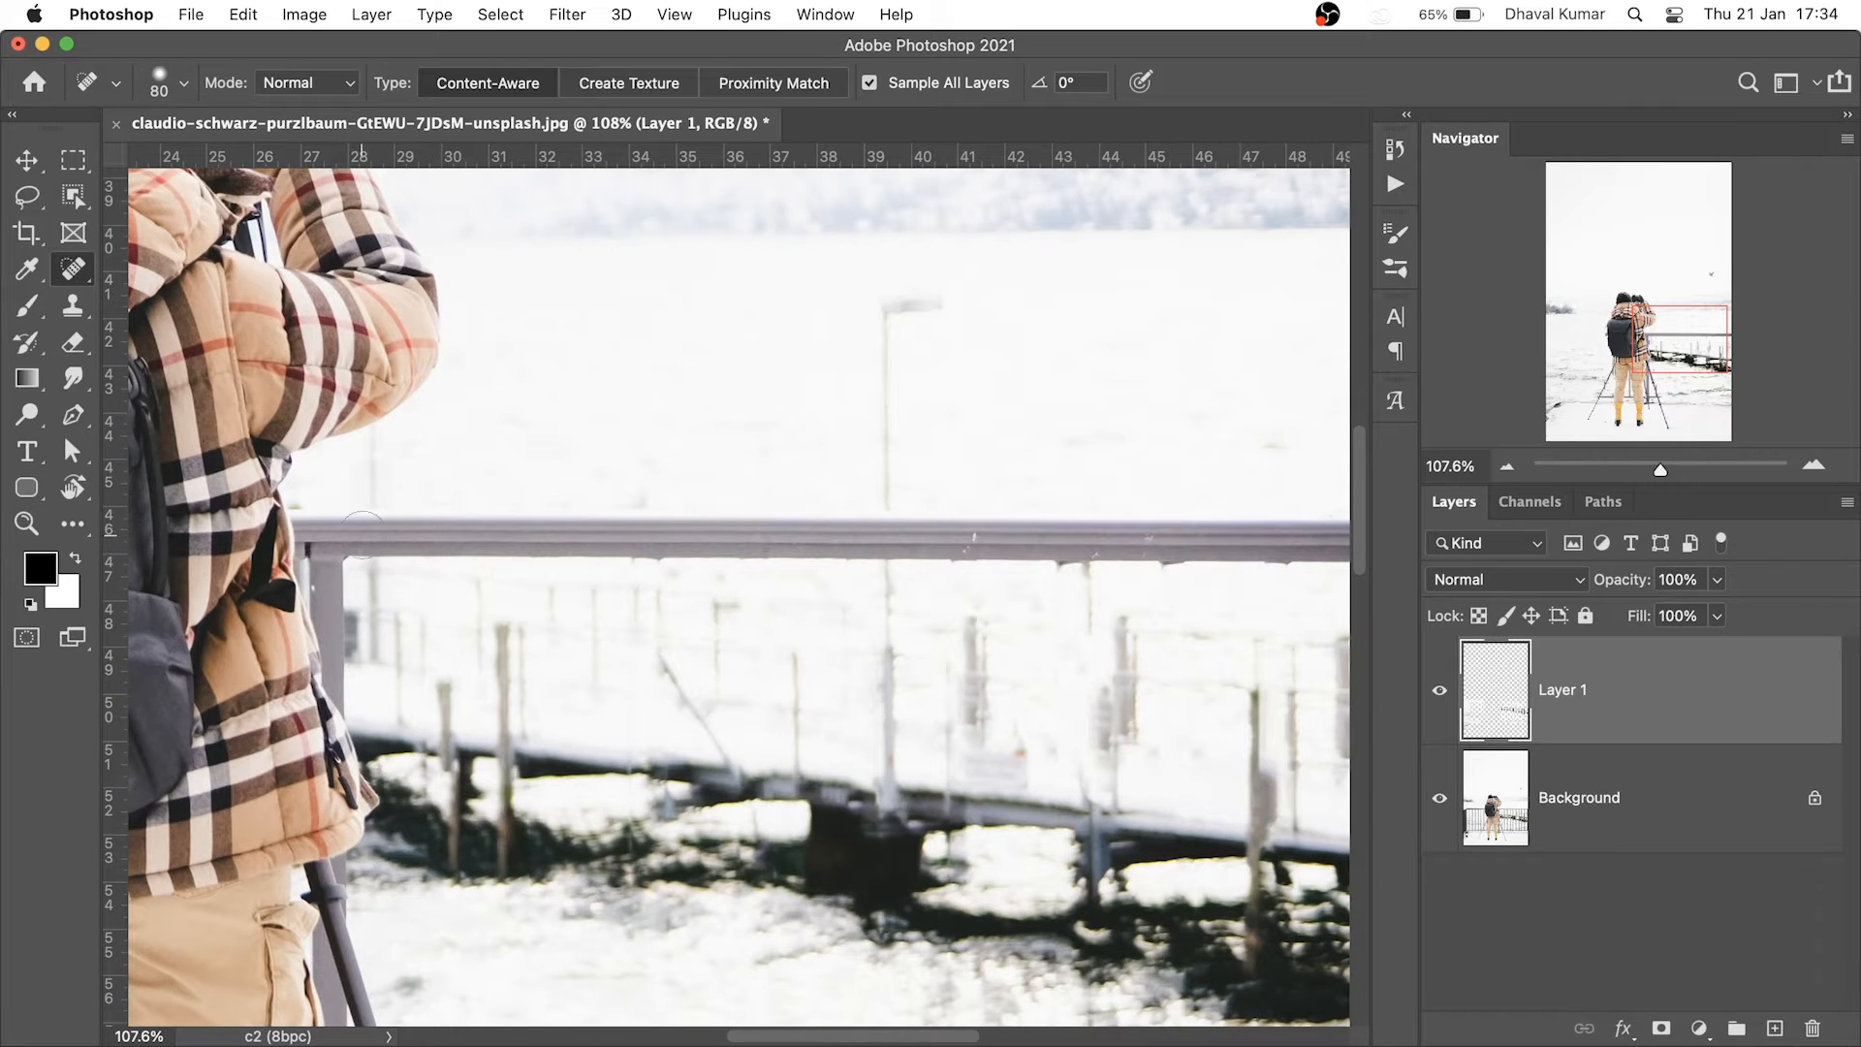
click(364, 535)
drag(1199, 517, 920, 541)
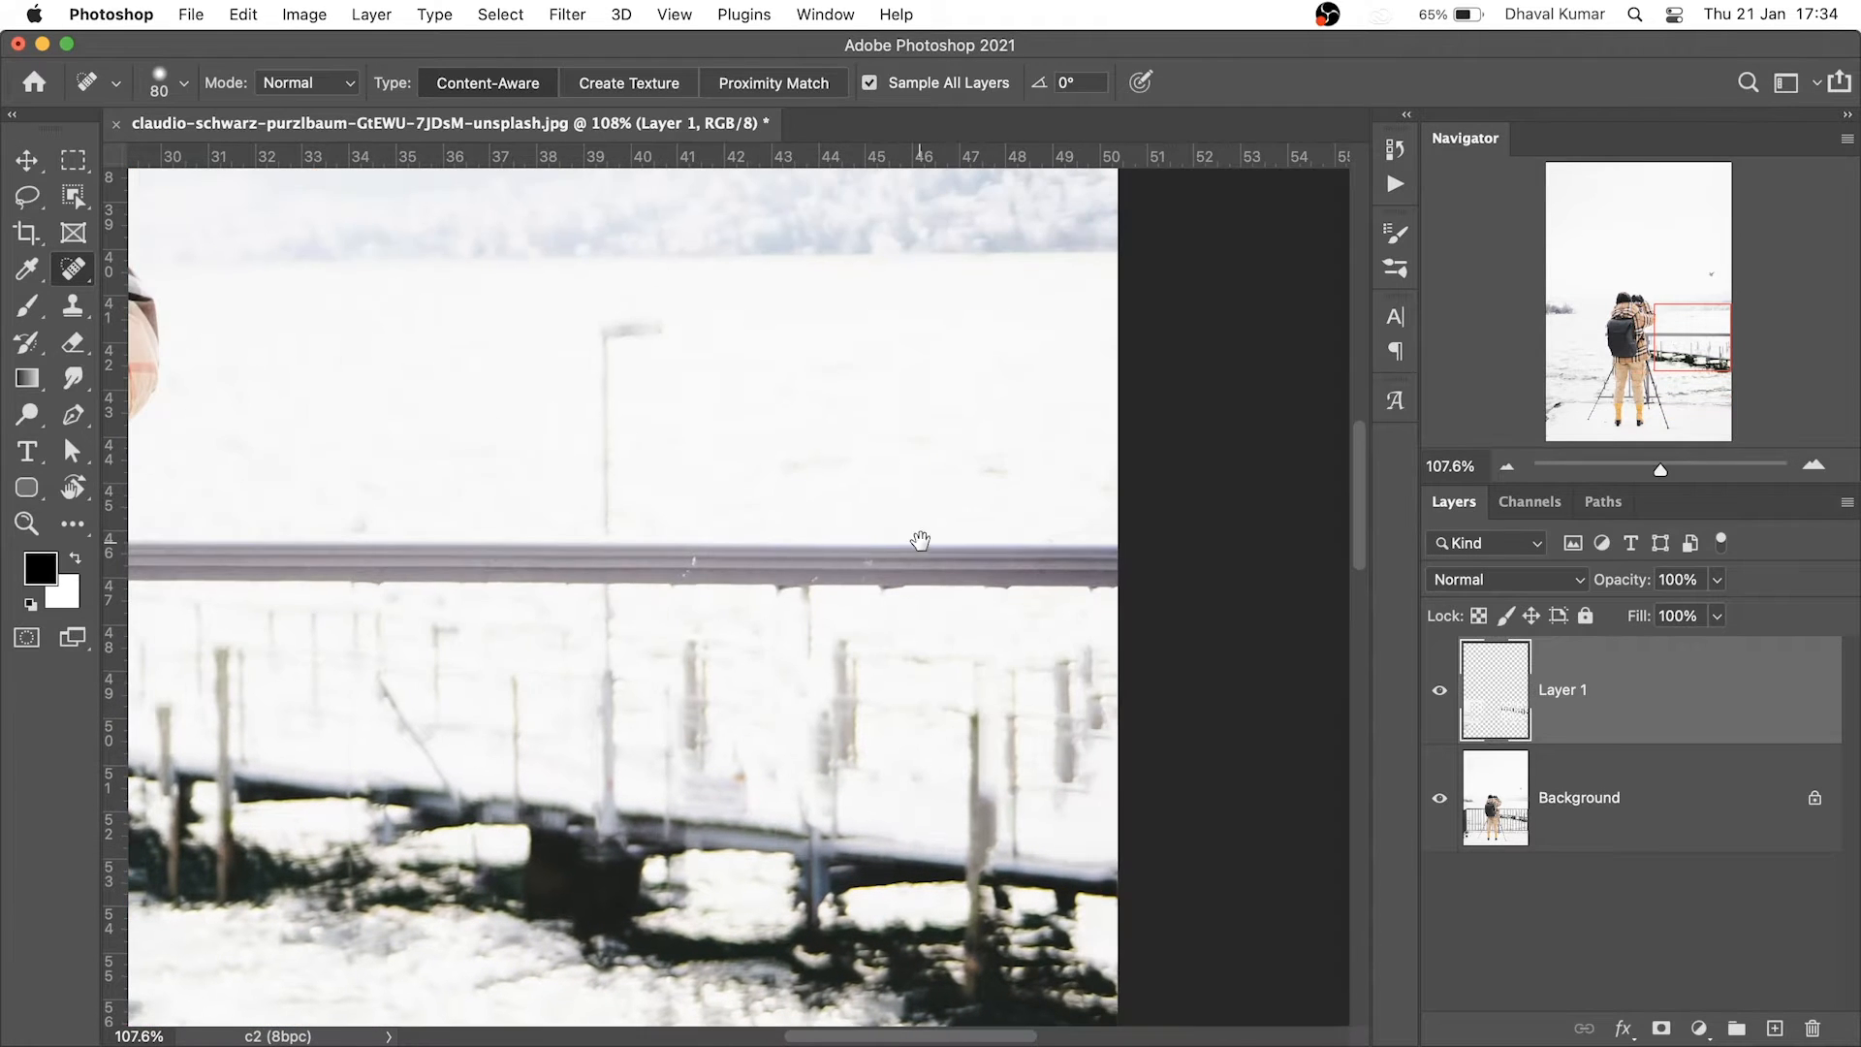
shift+click(1130, 568)
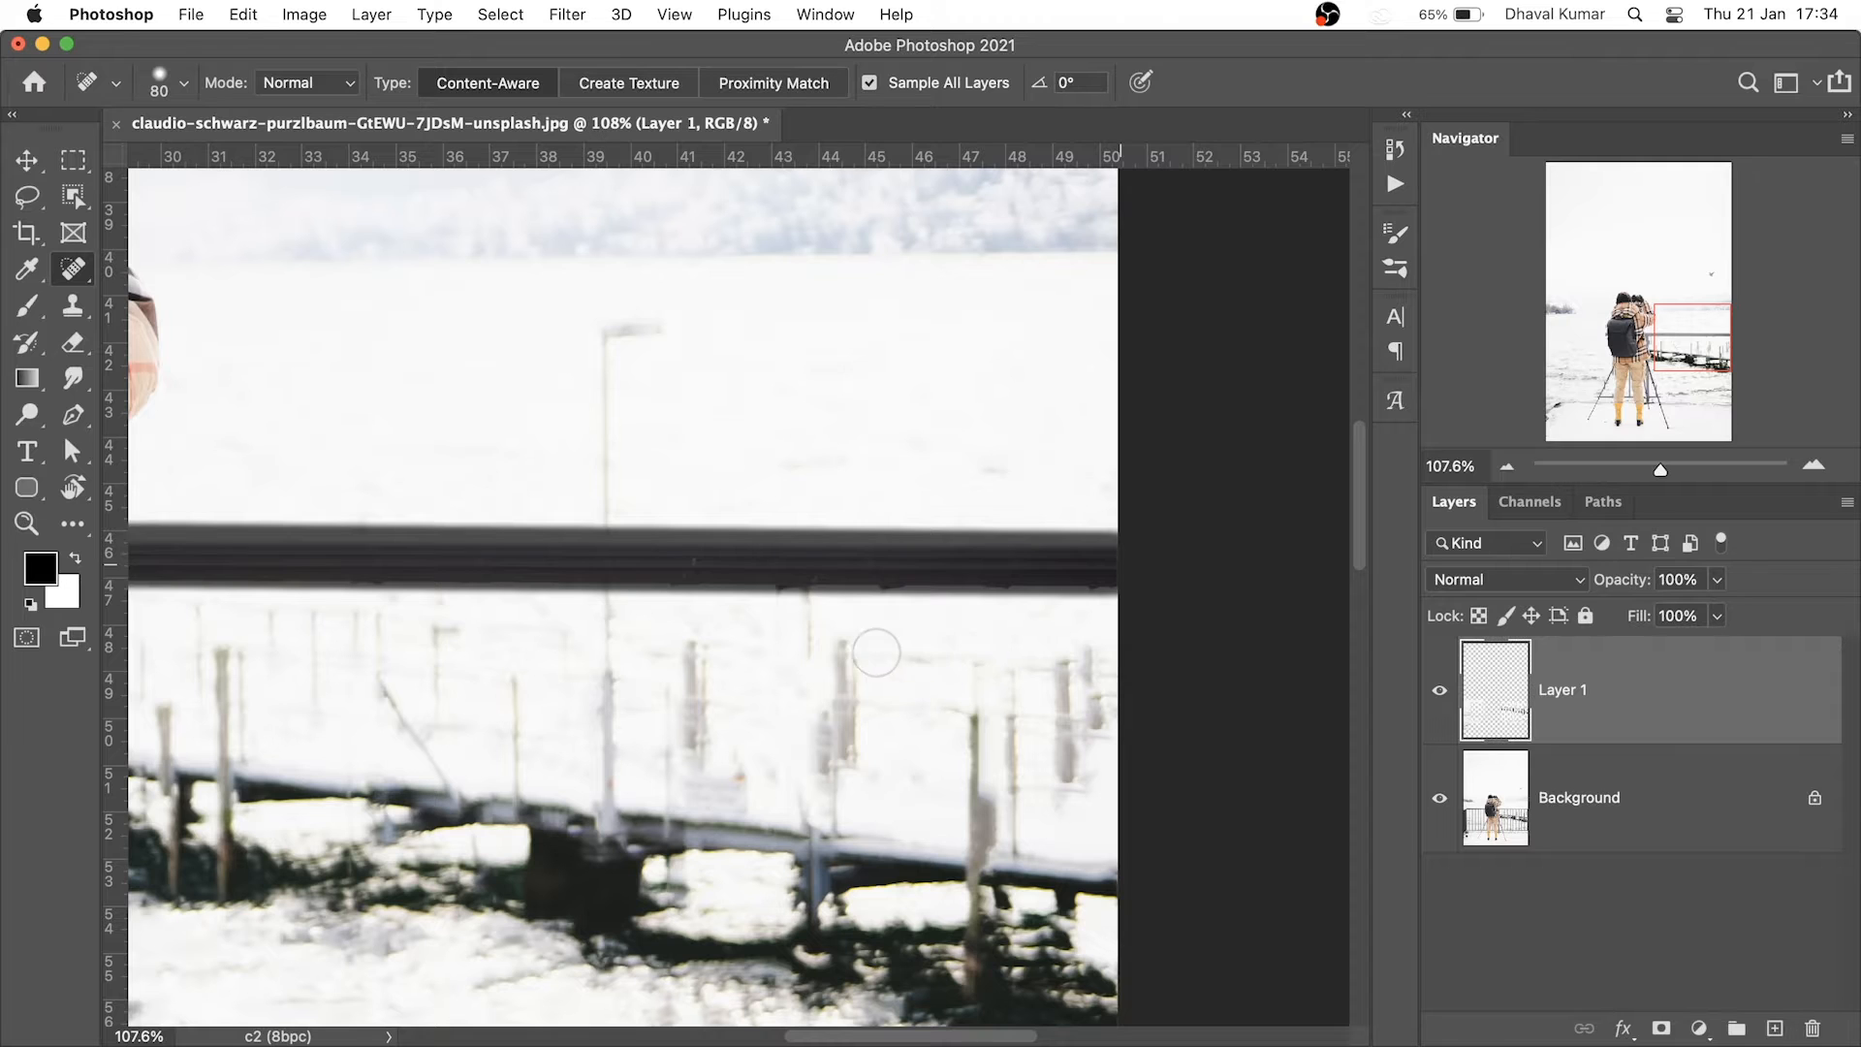
drag(577, 641, 927, 624)
drag(721, 660, 889, 630)
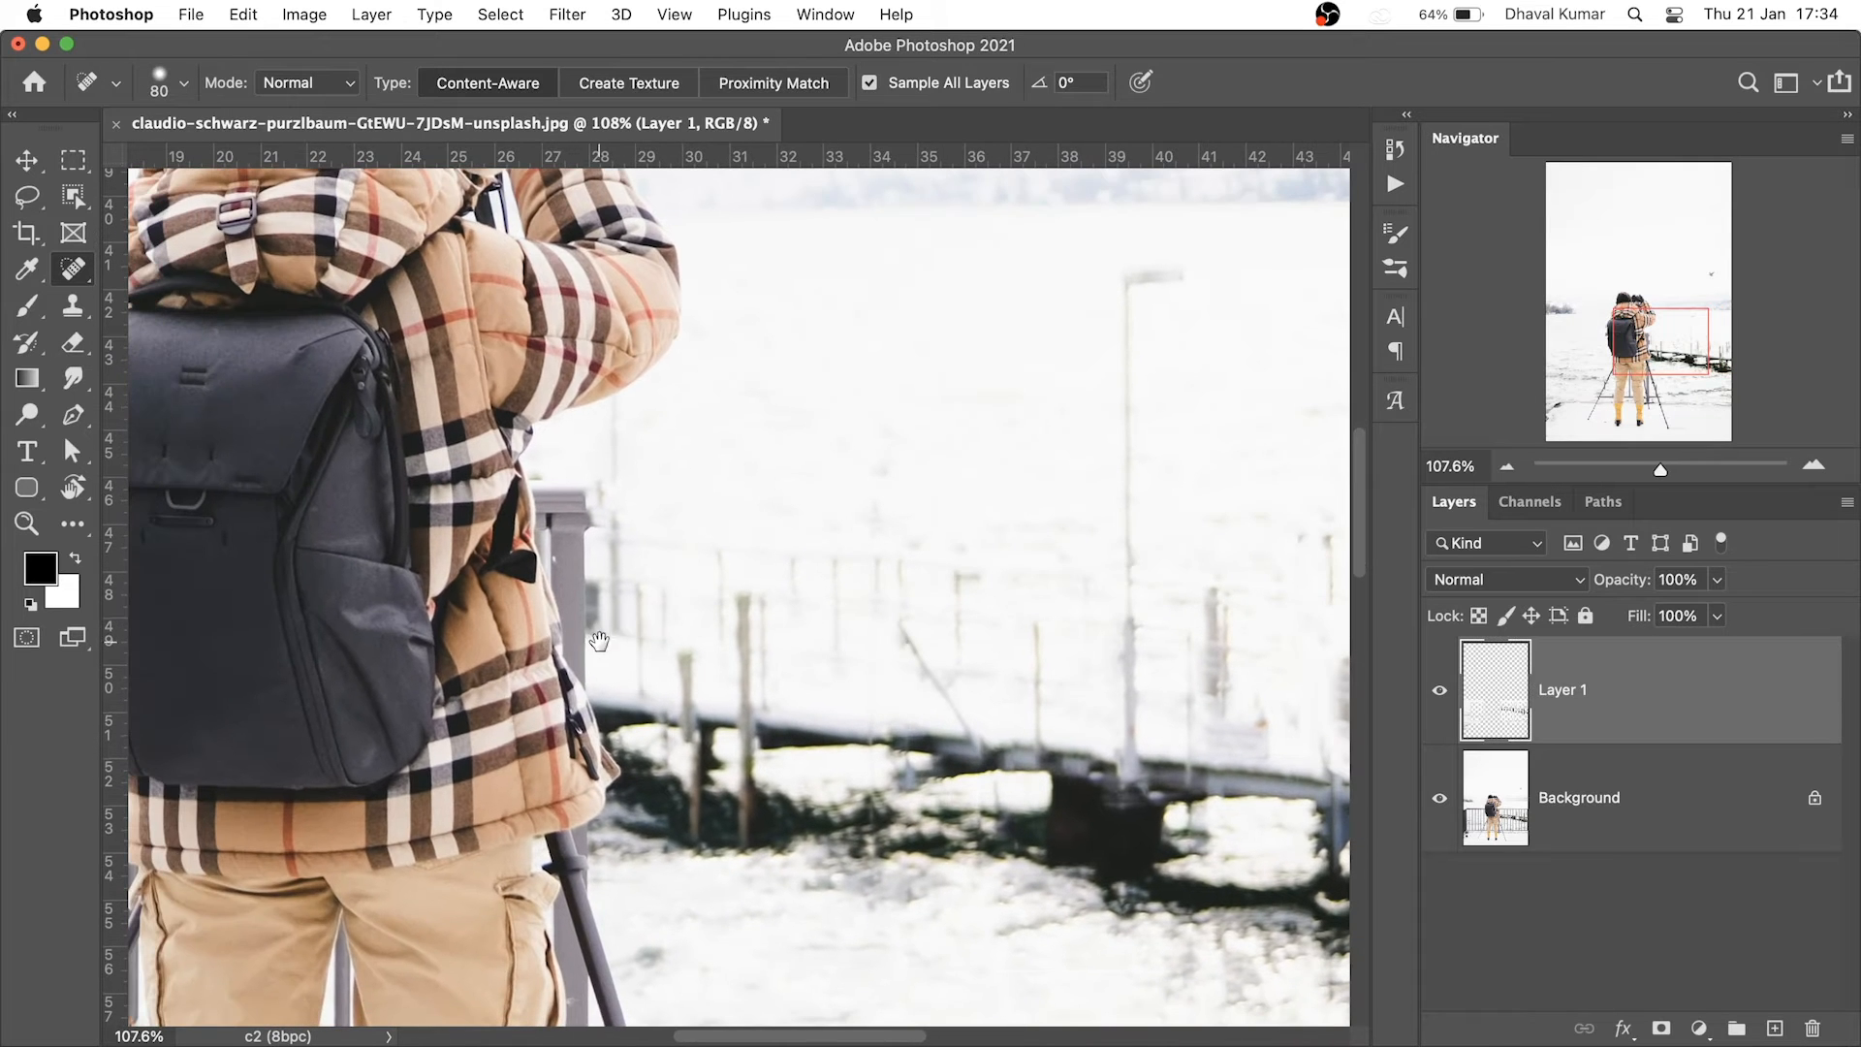
drag(600, 641, 741, 607)
scroll(741, 607, down, 6)
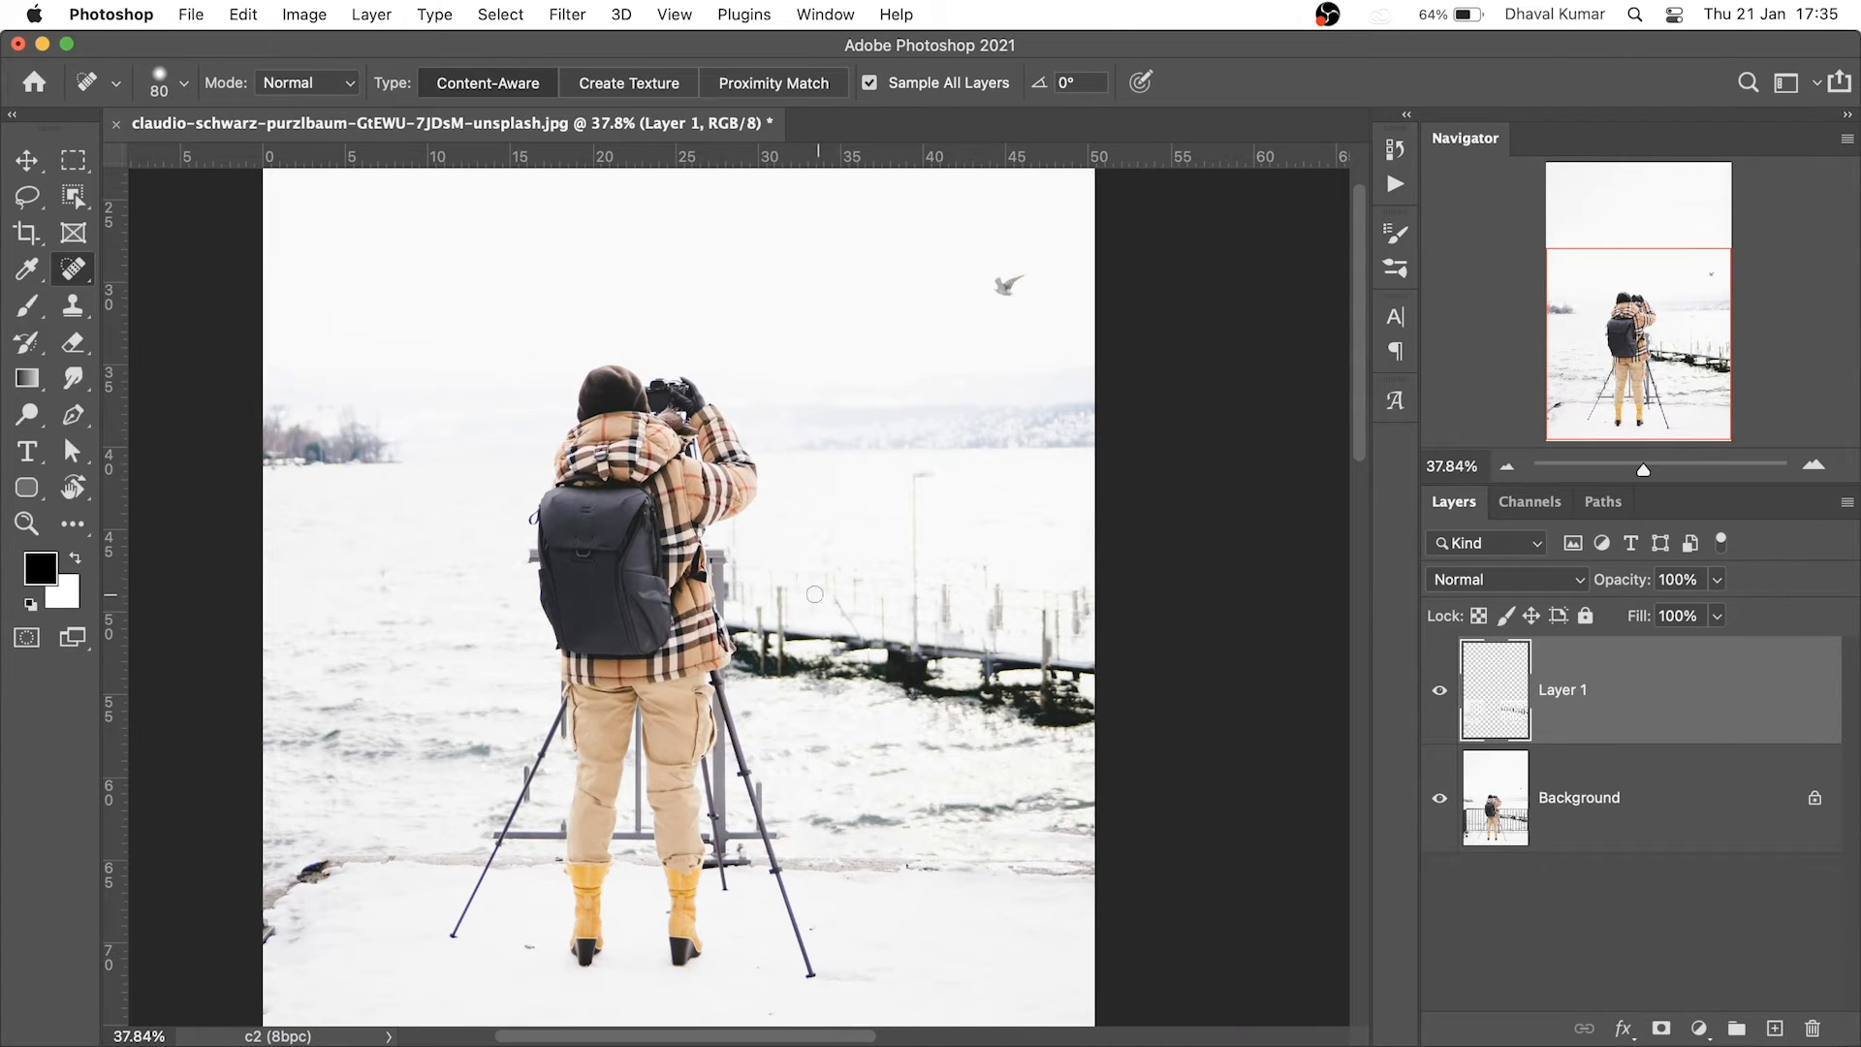
scroll(1005, 374, up, 8)
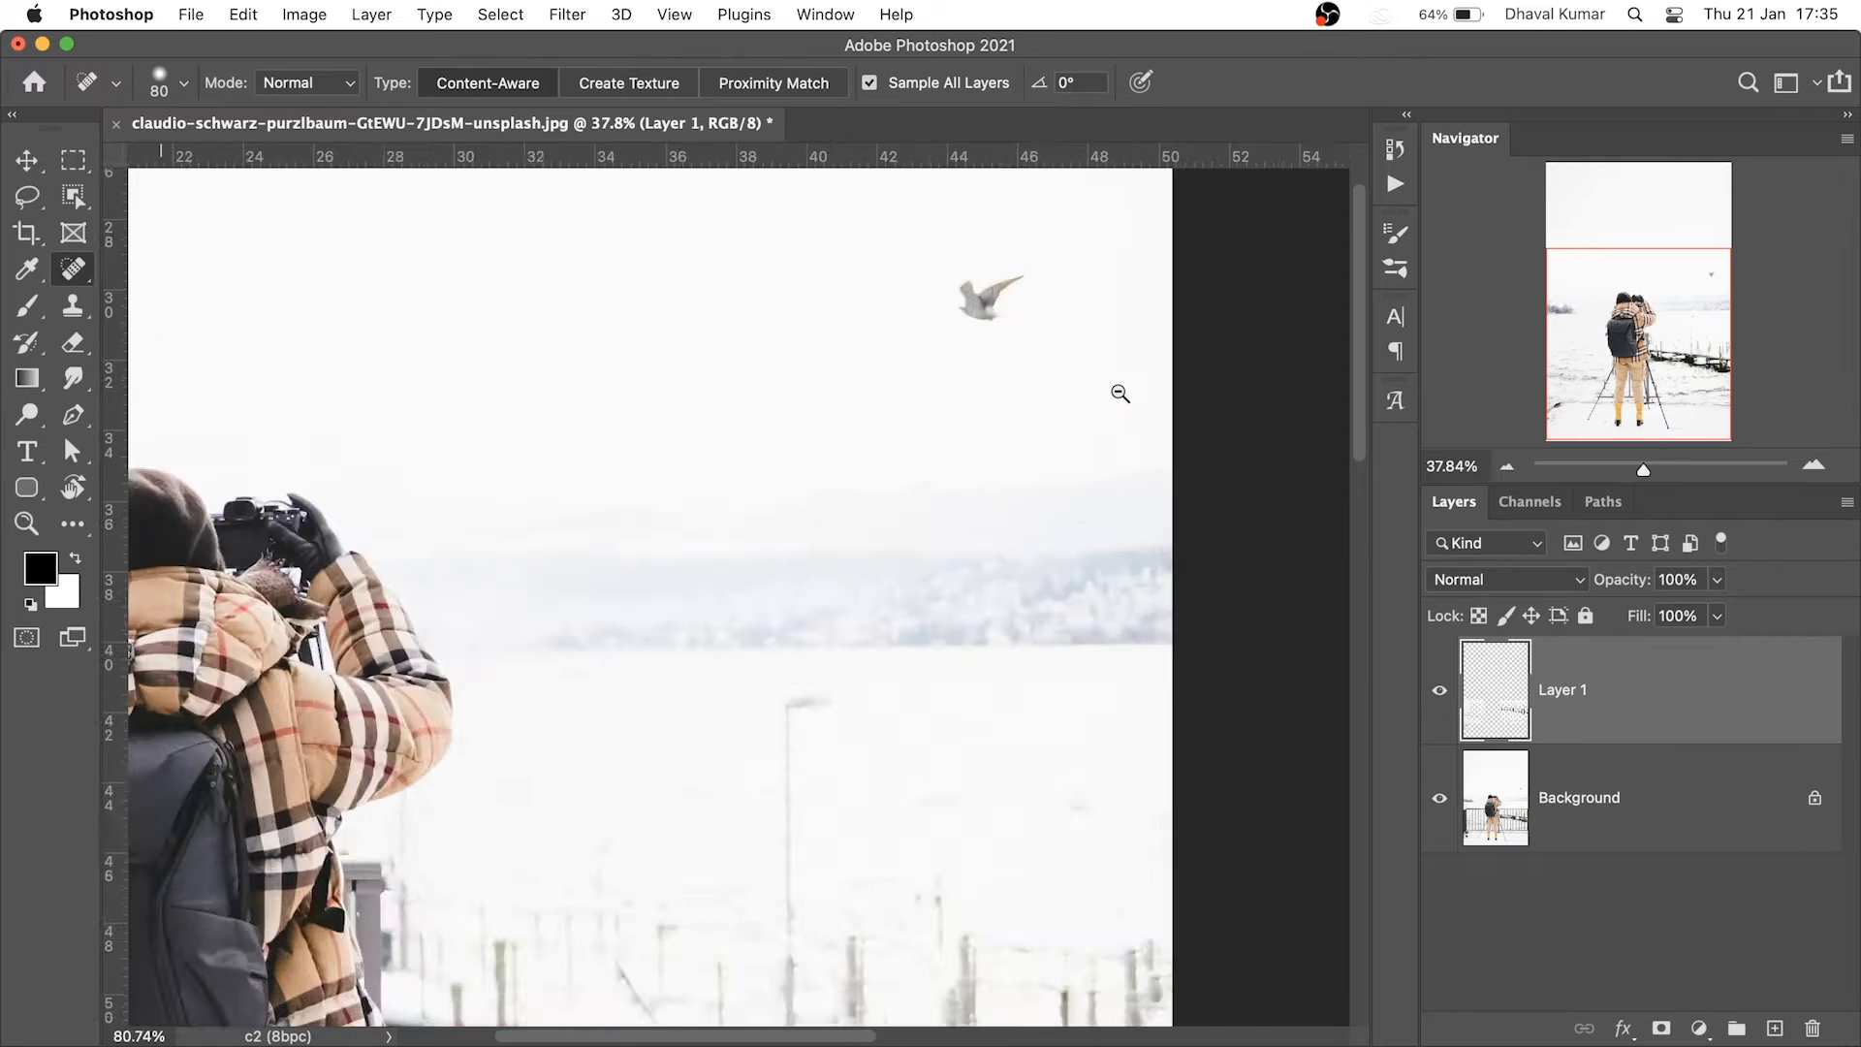
scroll(988, 495, down, 8)
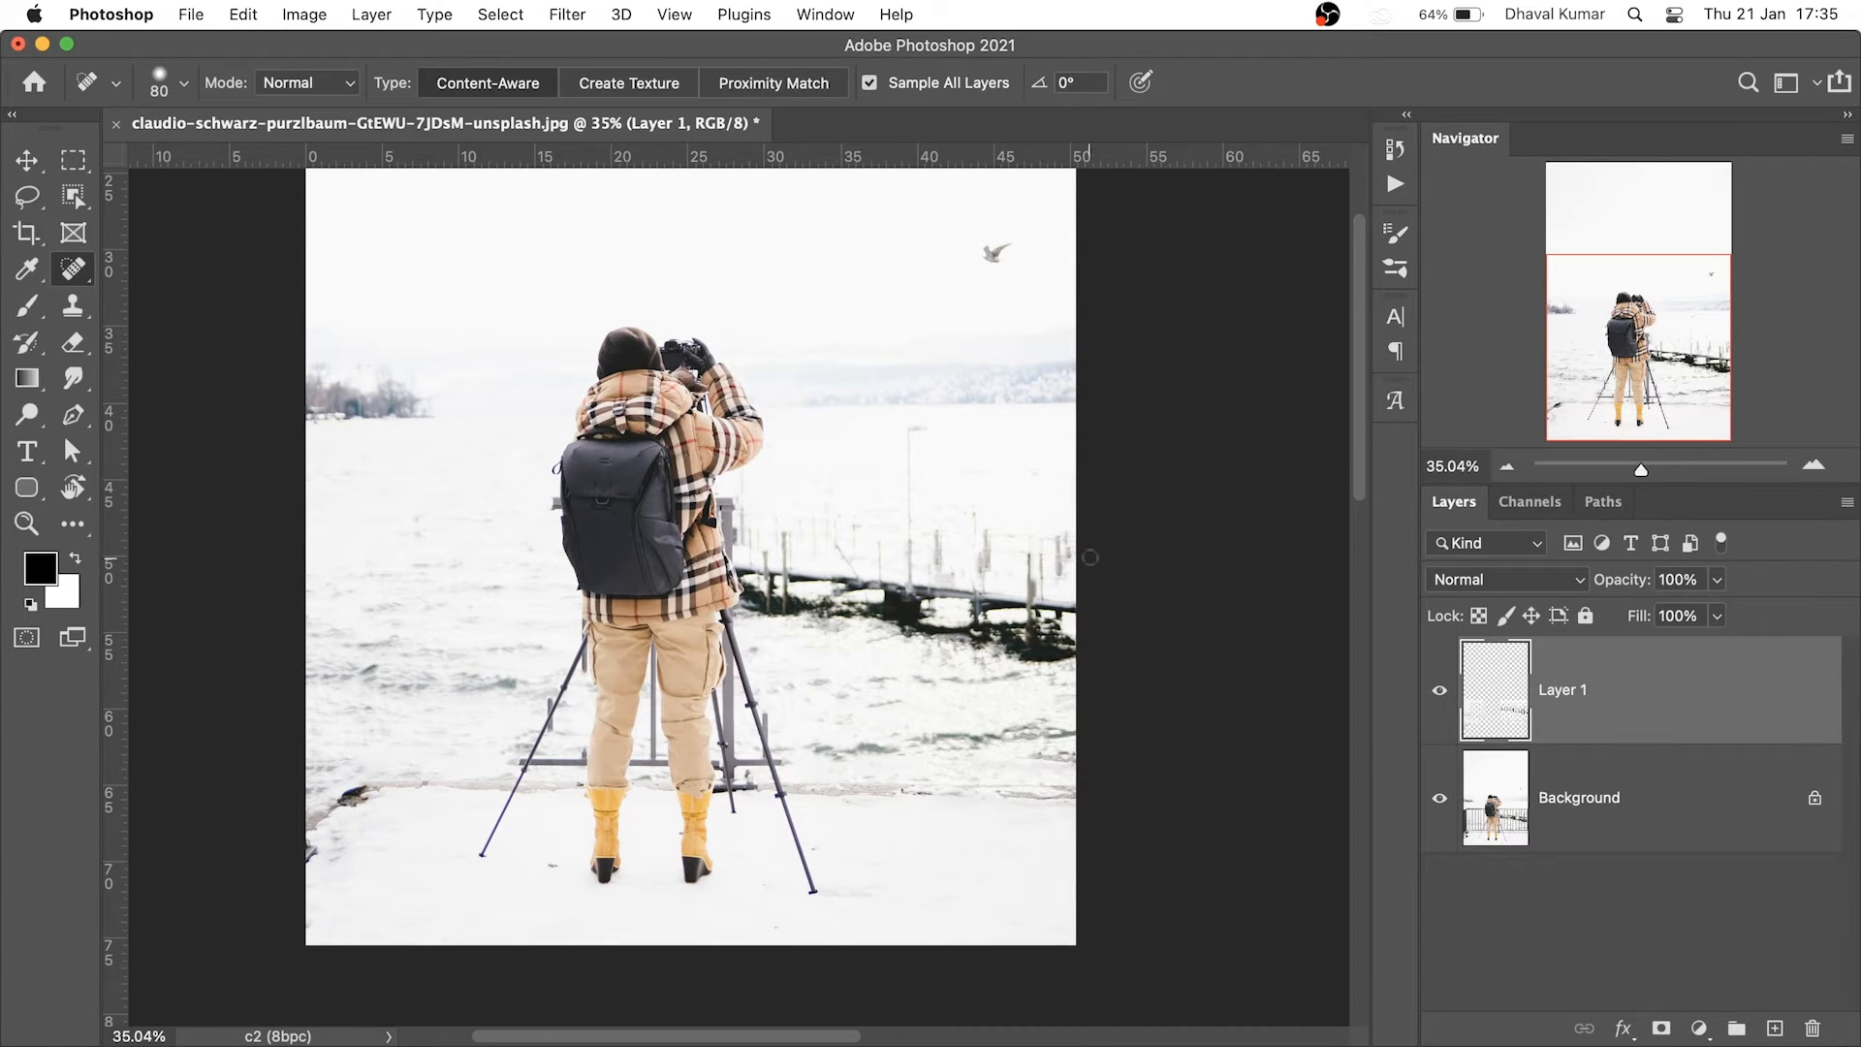
click(1440, 695)
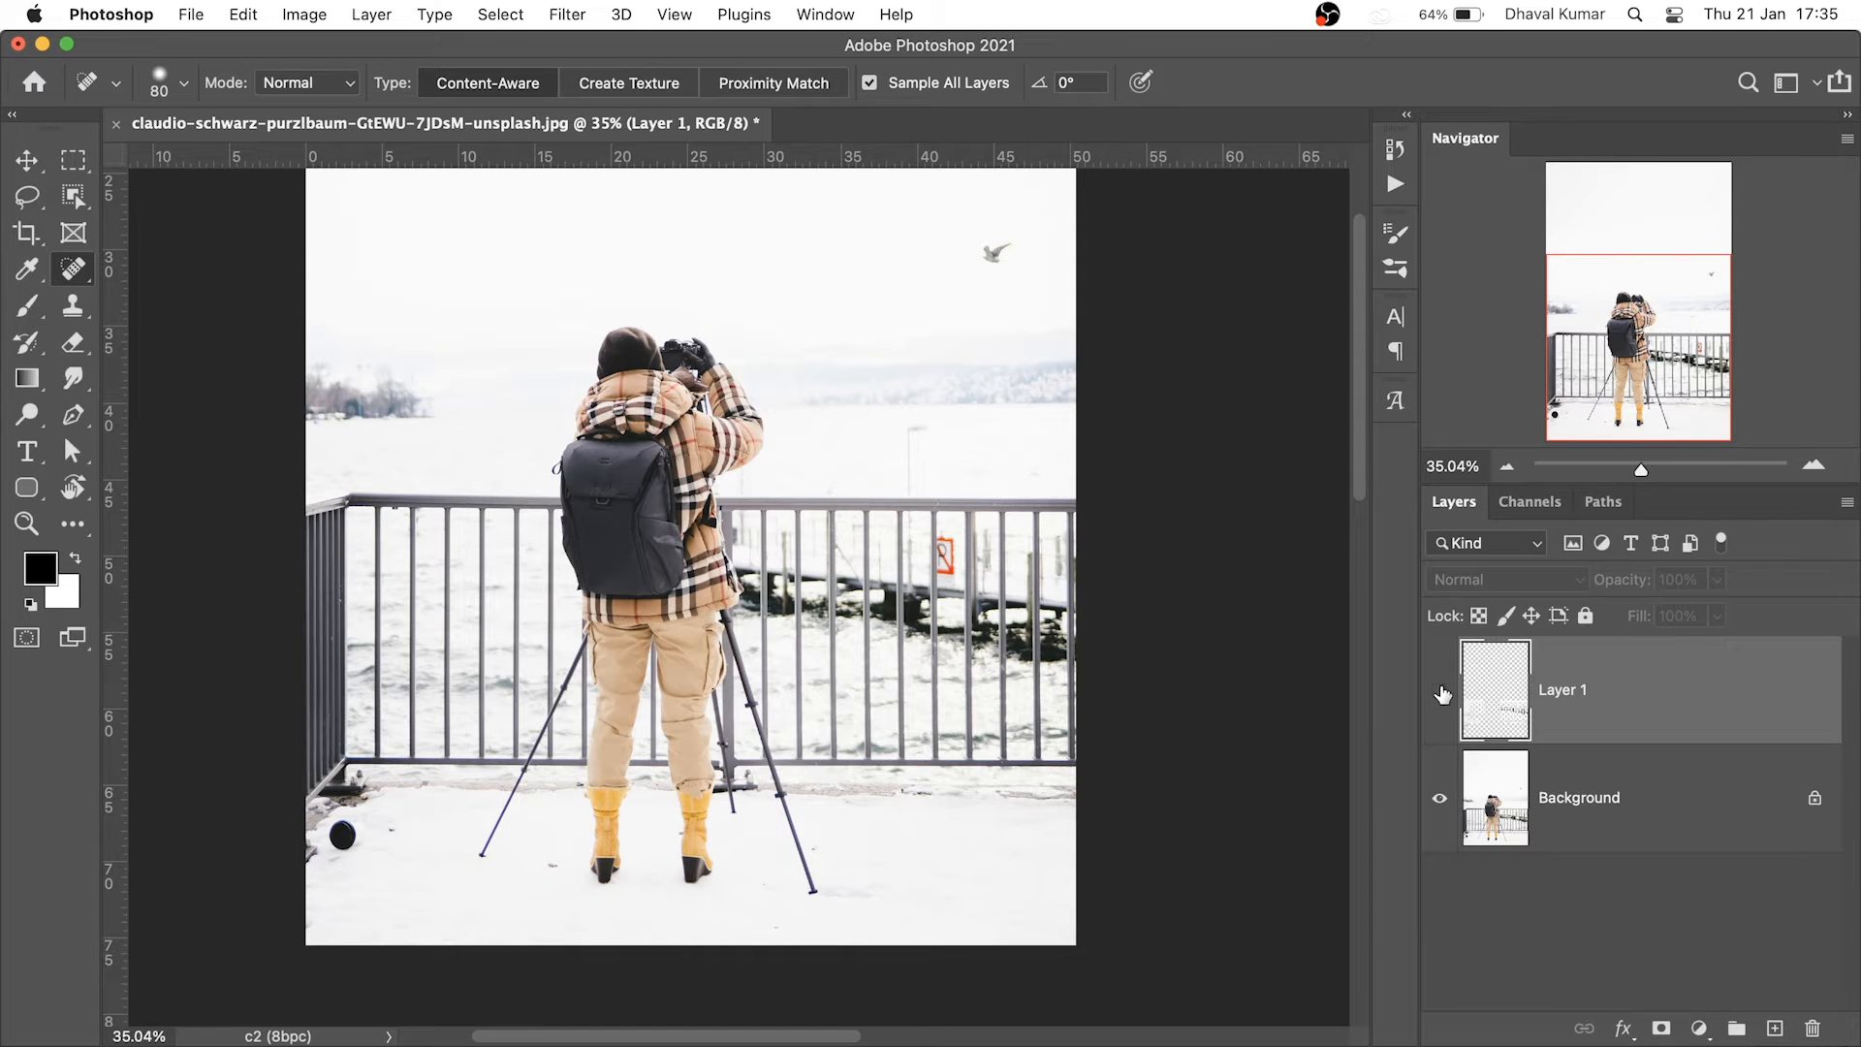
click(1440, 694)
click(1439, 695)
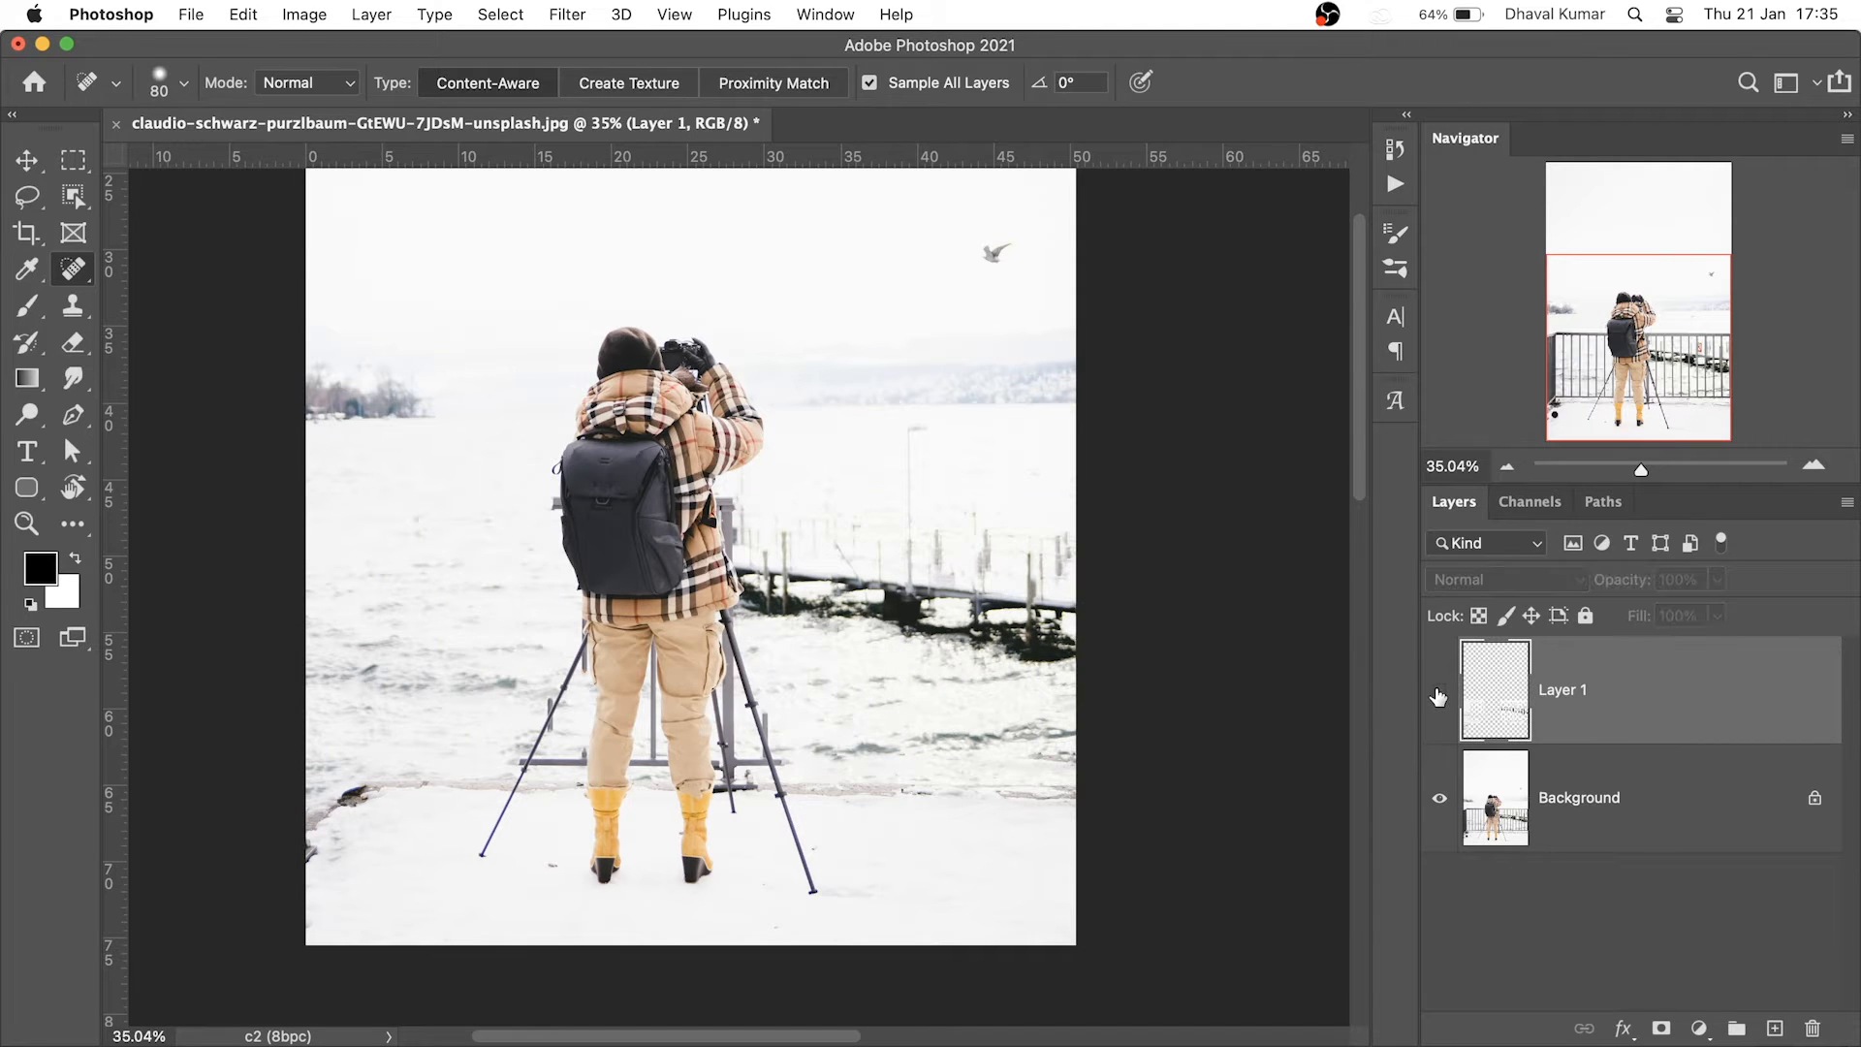
click(1439, 694)
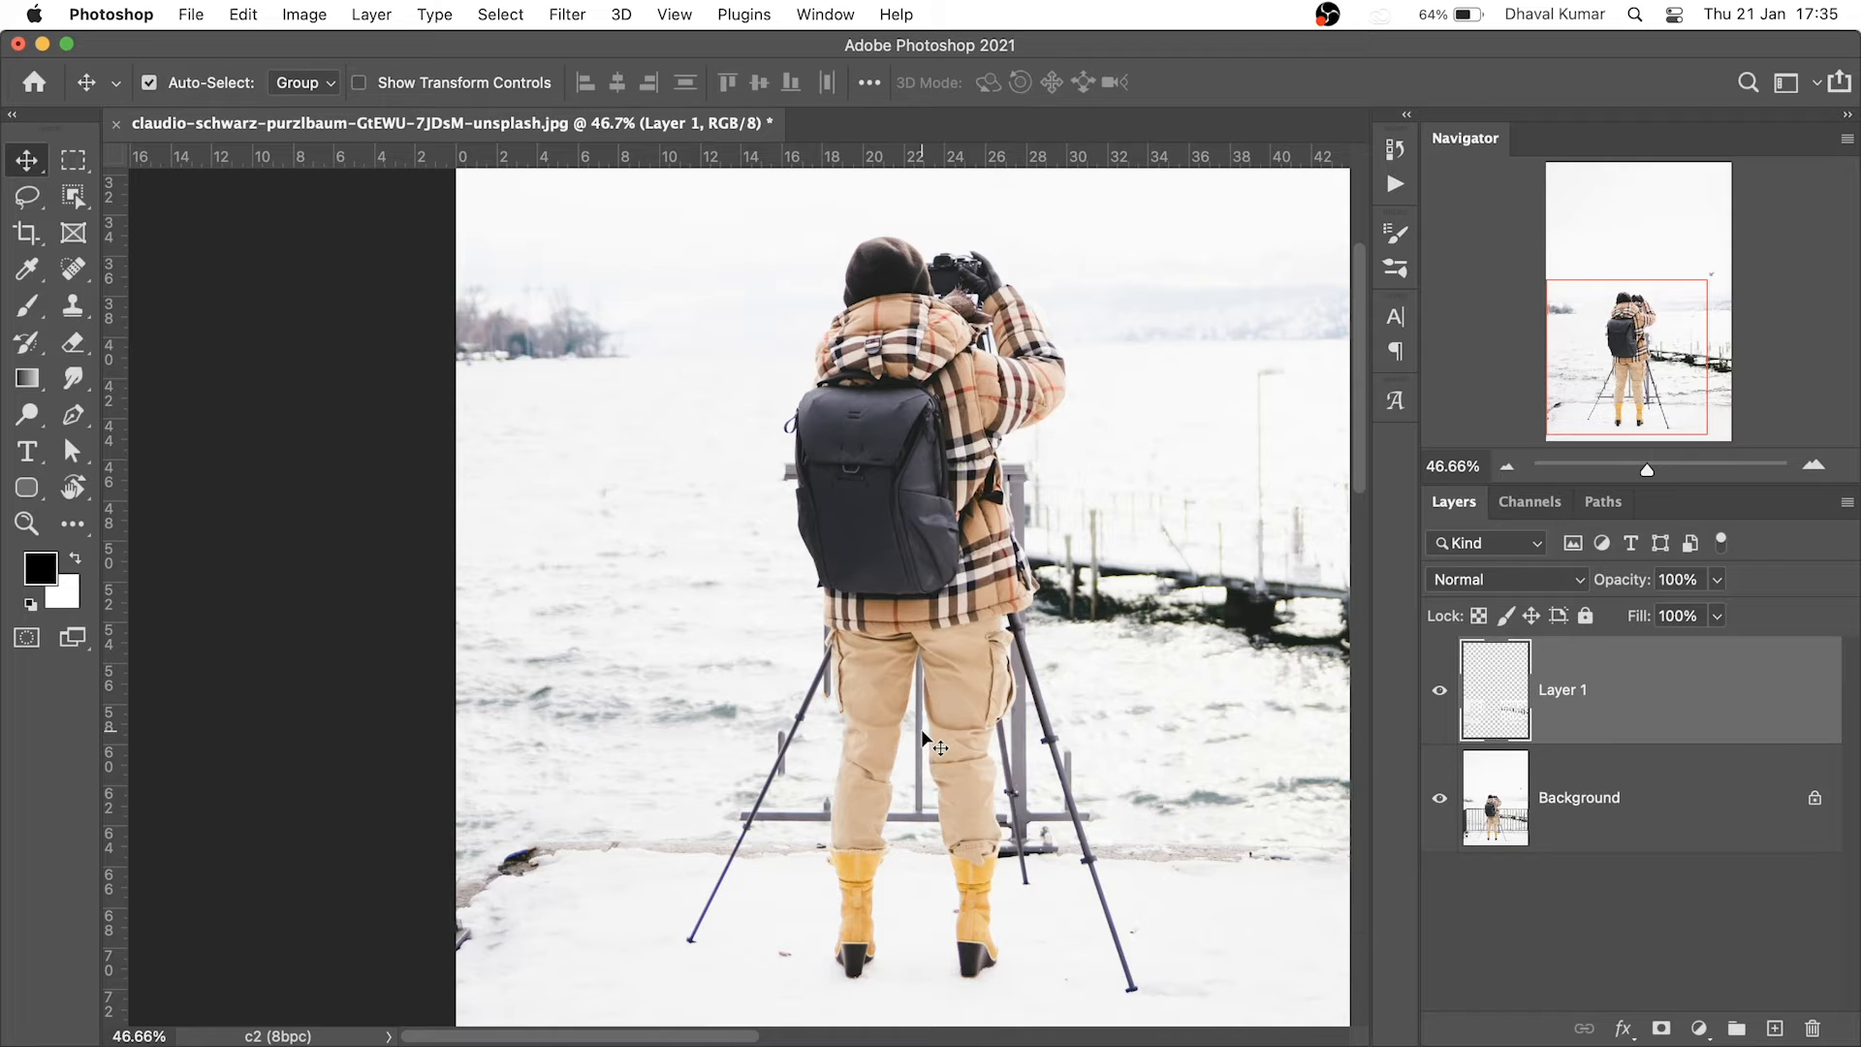
key(super+space)
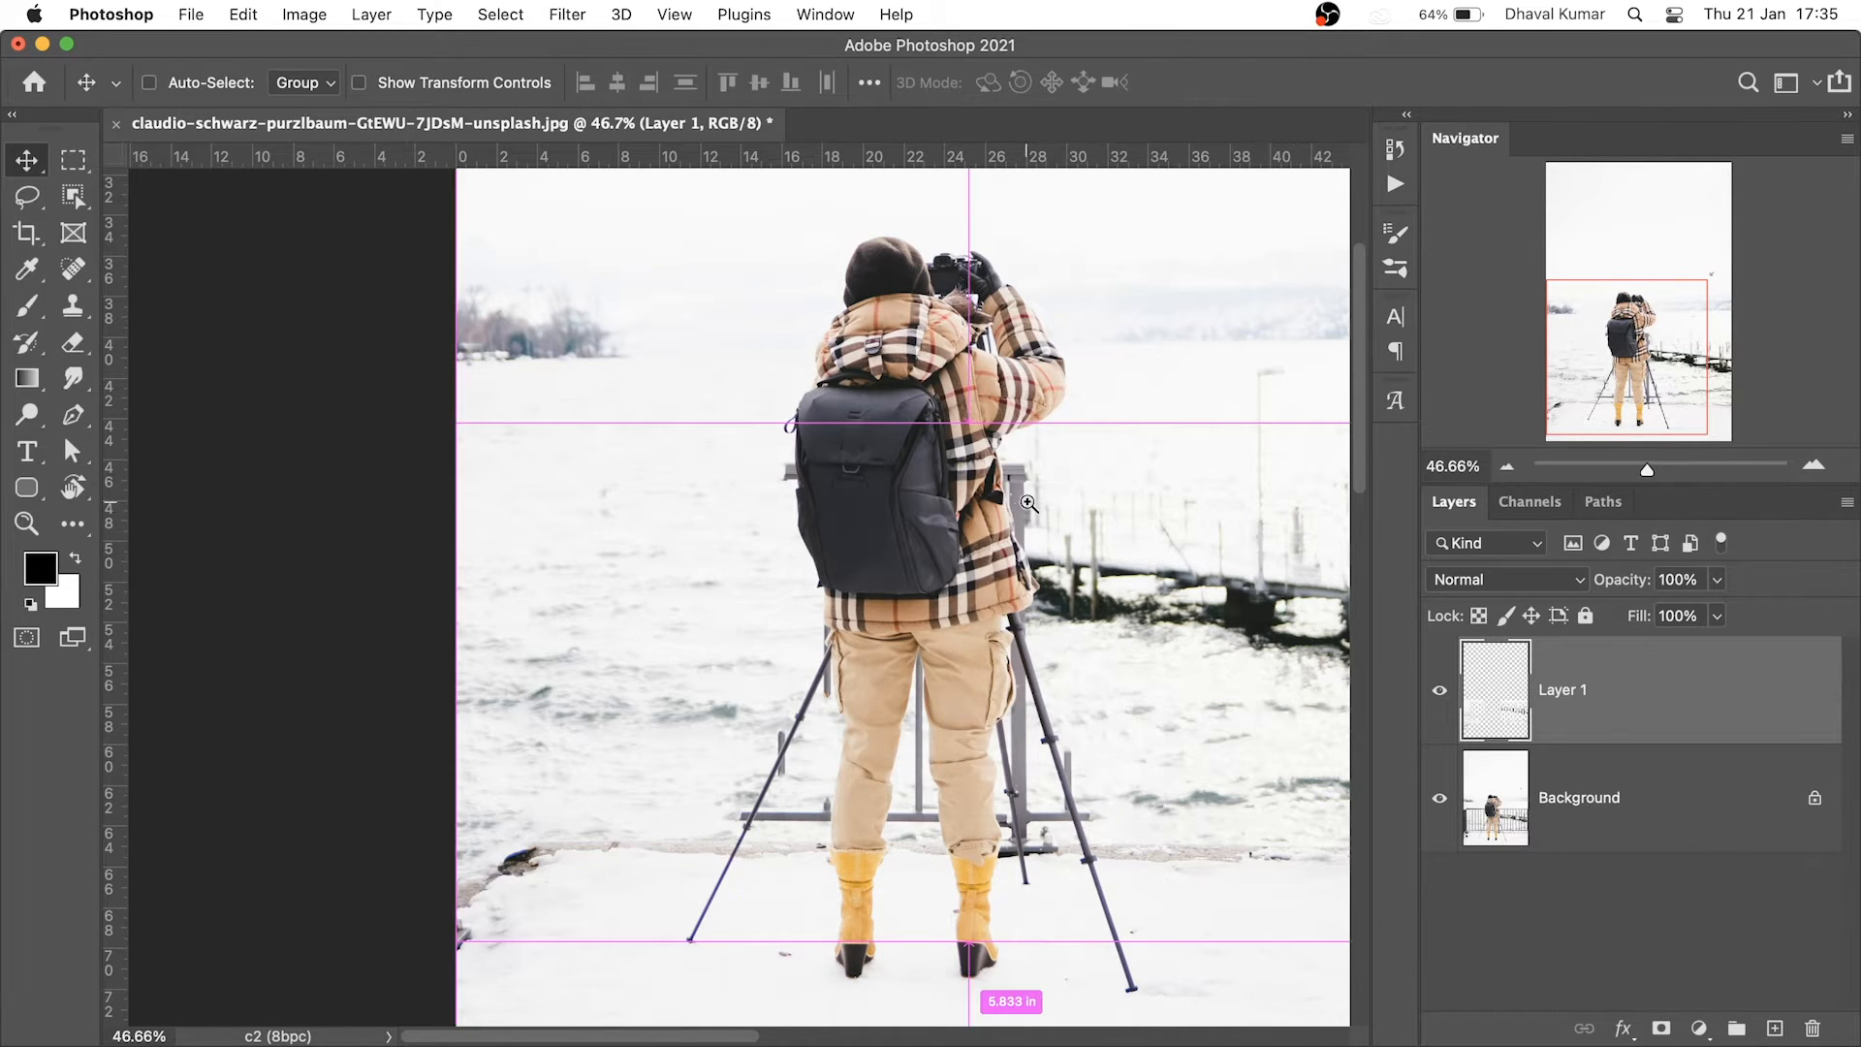
drag(1028, 504, 1210, 706)
drag(950, 492, 949, 574)
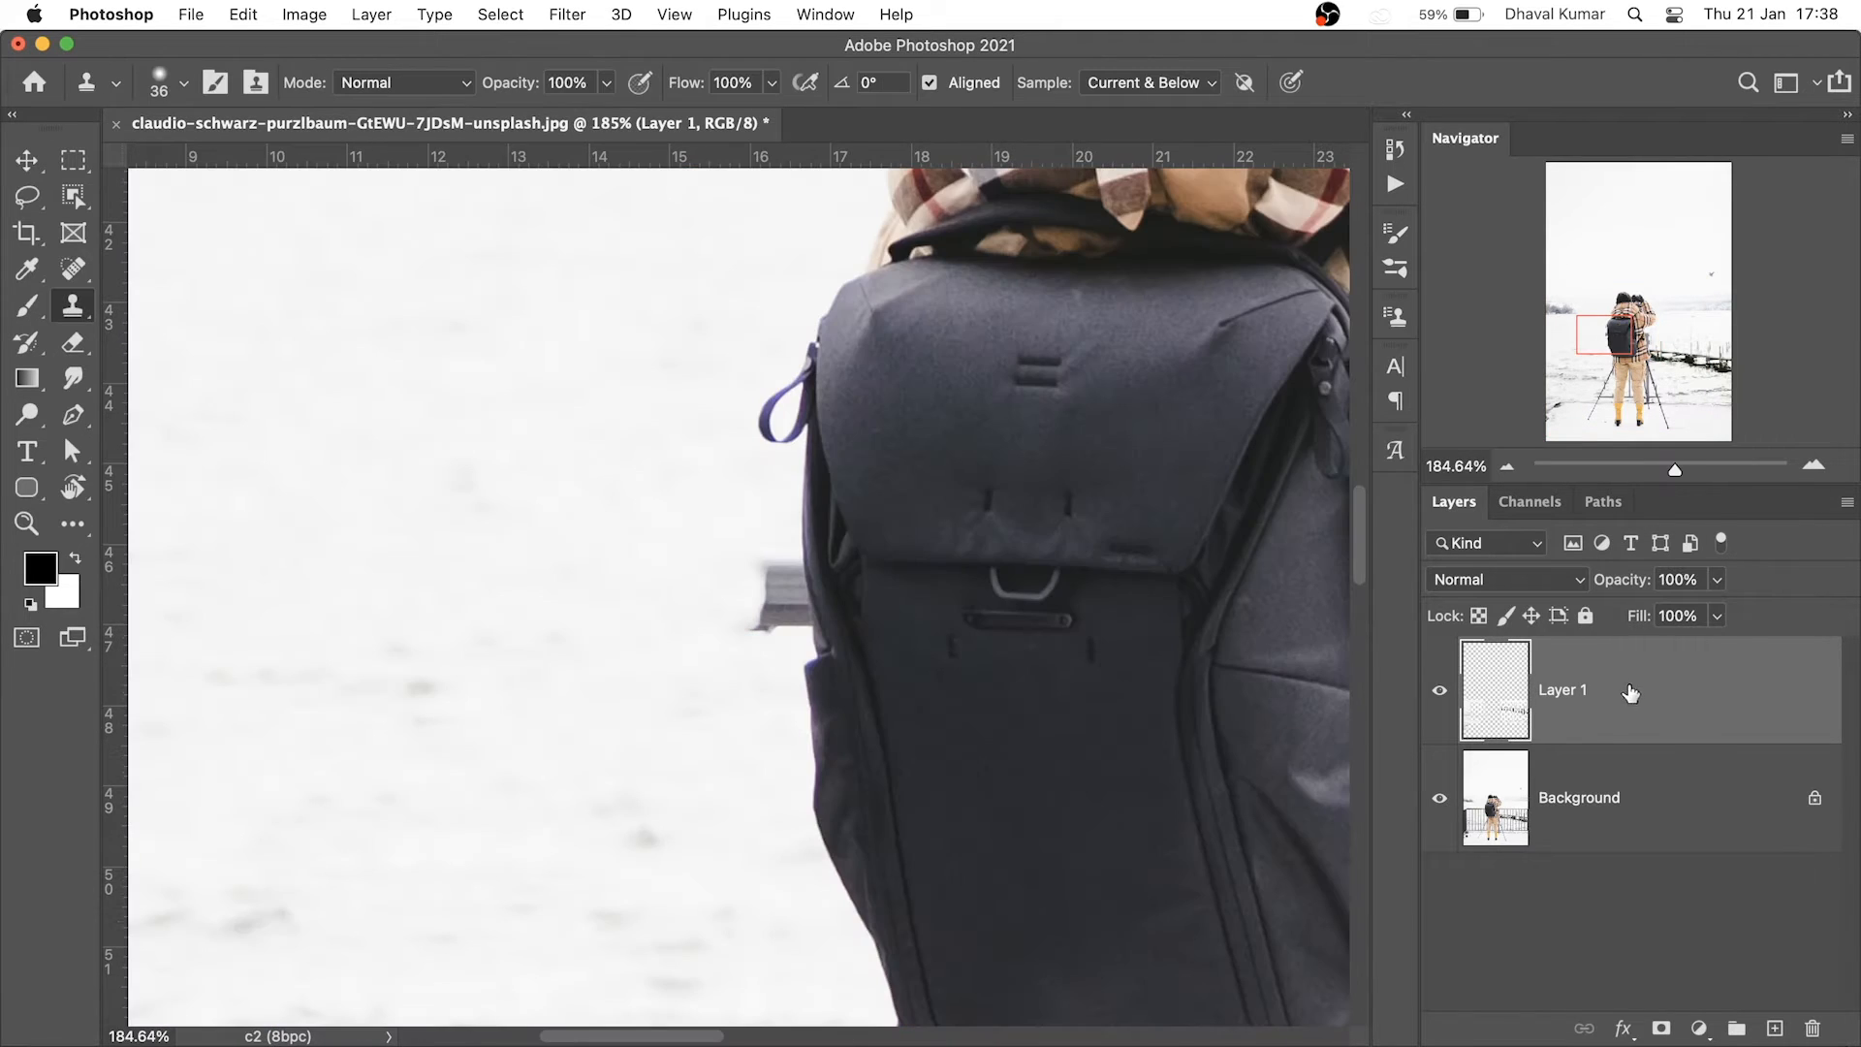
Add Layer 2 and clone snow over the grey post beside the backpack at 45% flow
click(1774, 1030)
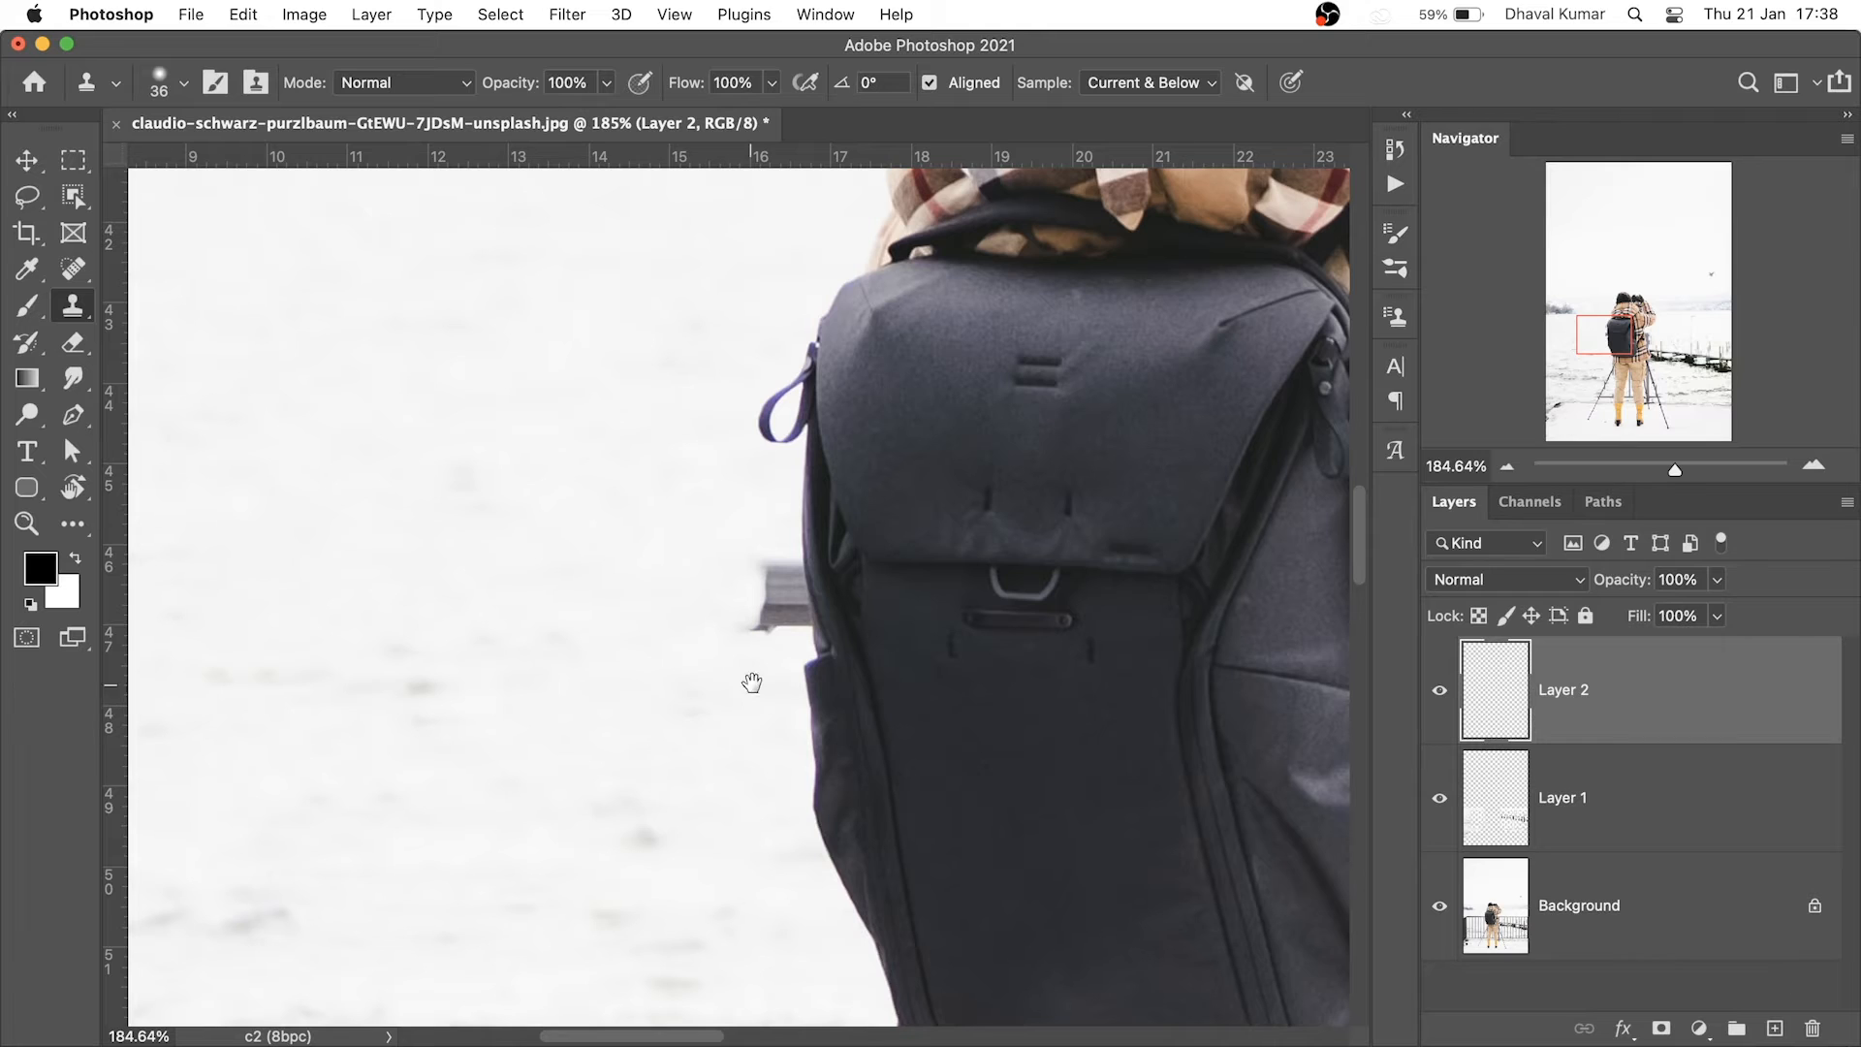
drag(779, 625, 846, 682)
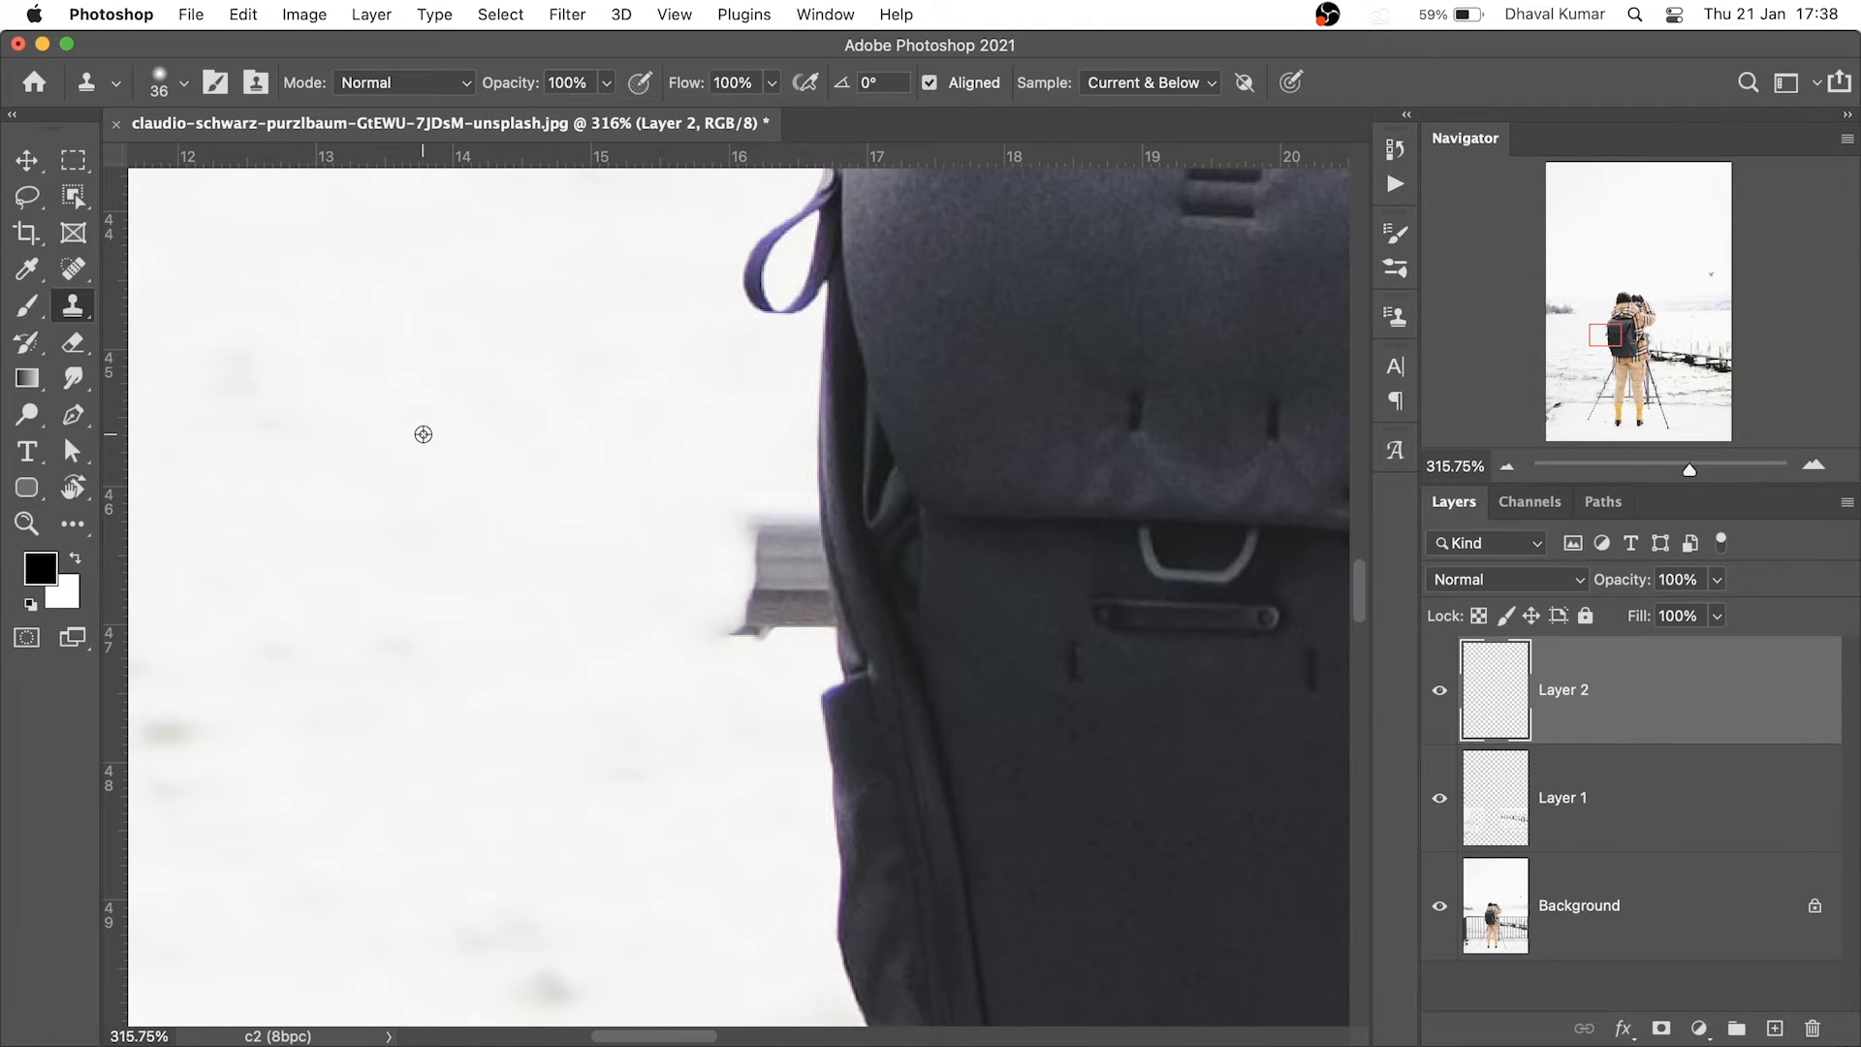
mouse_move(764, 520)
mouse_down()
mouse_move(756, 607)
mouse_move(736, 624)
mouse_move(789, 544)
mouse_move(790, 587)
mouse_move(765, 573)
mouse_up()
key(super+z)
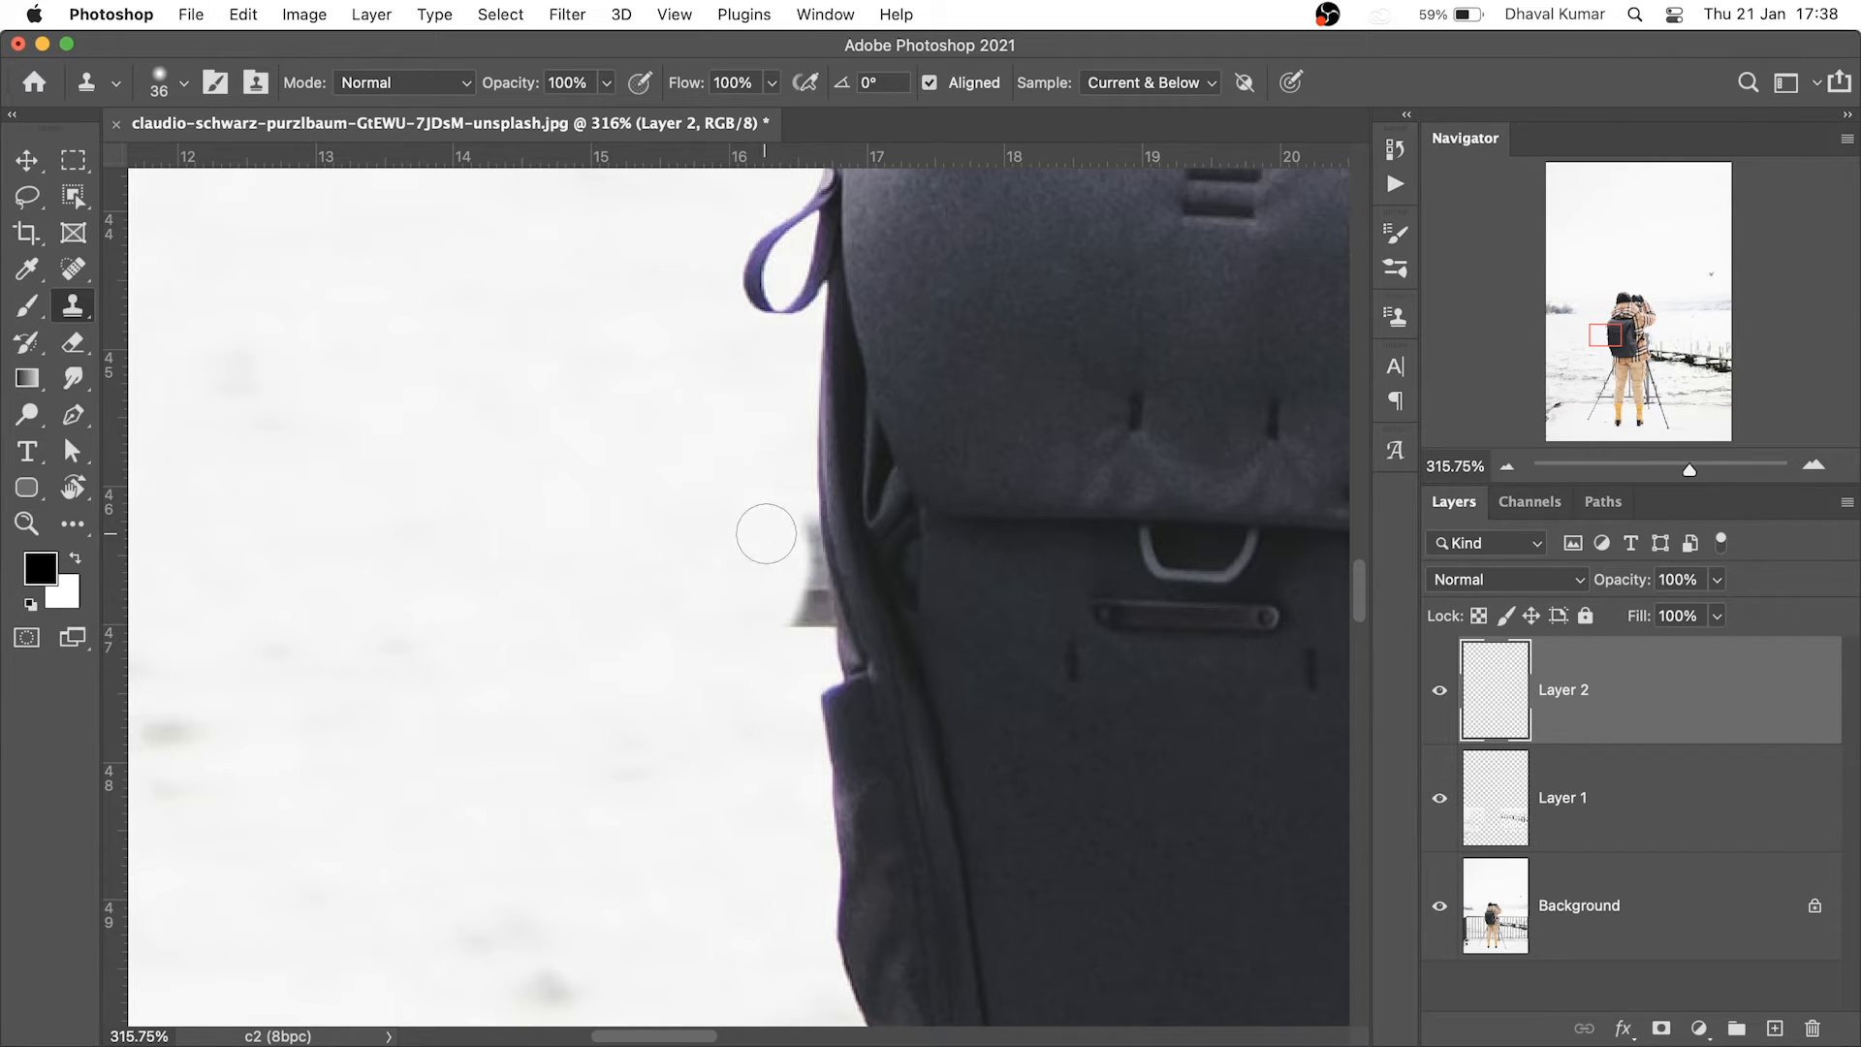
click(771, 84)
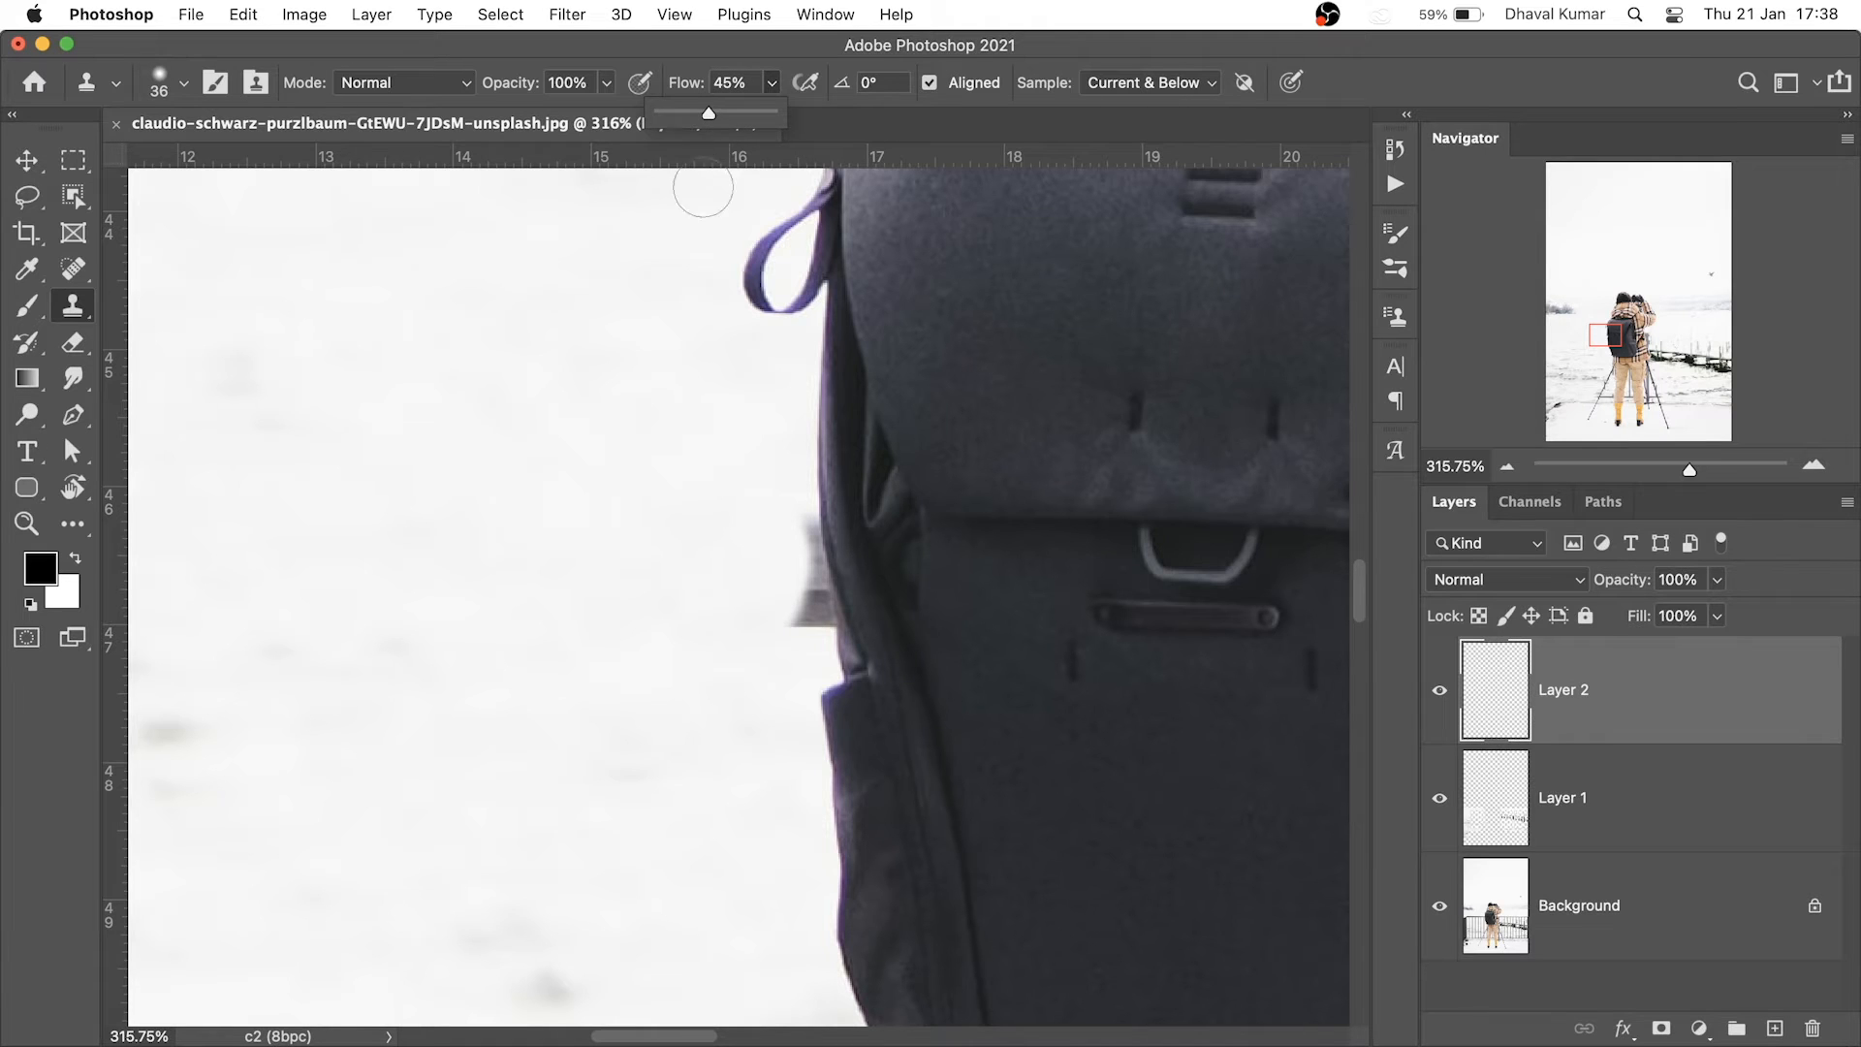
drag(729, 490, 682, 498)
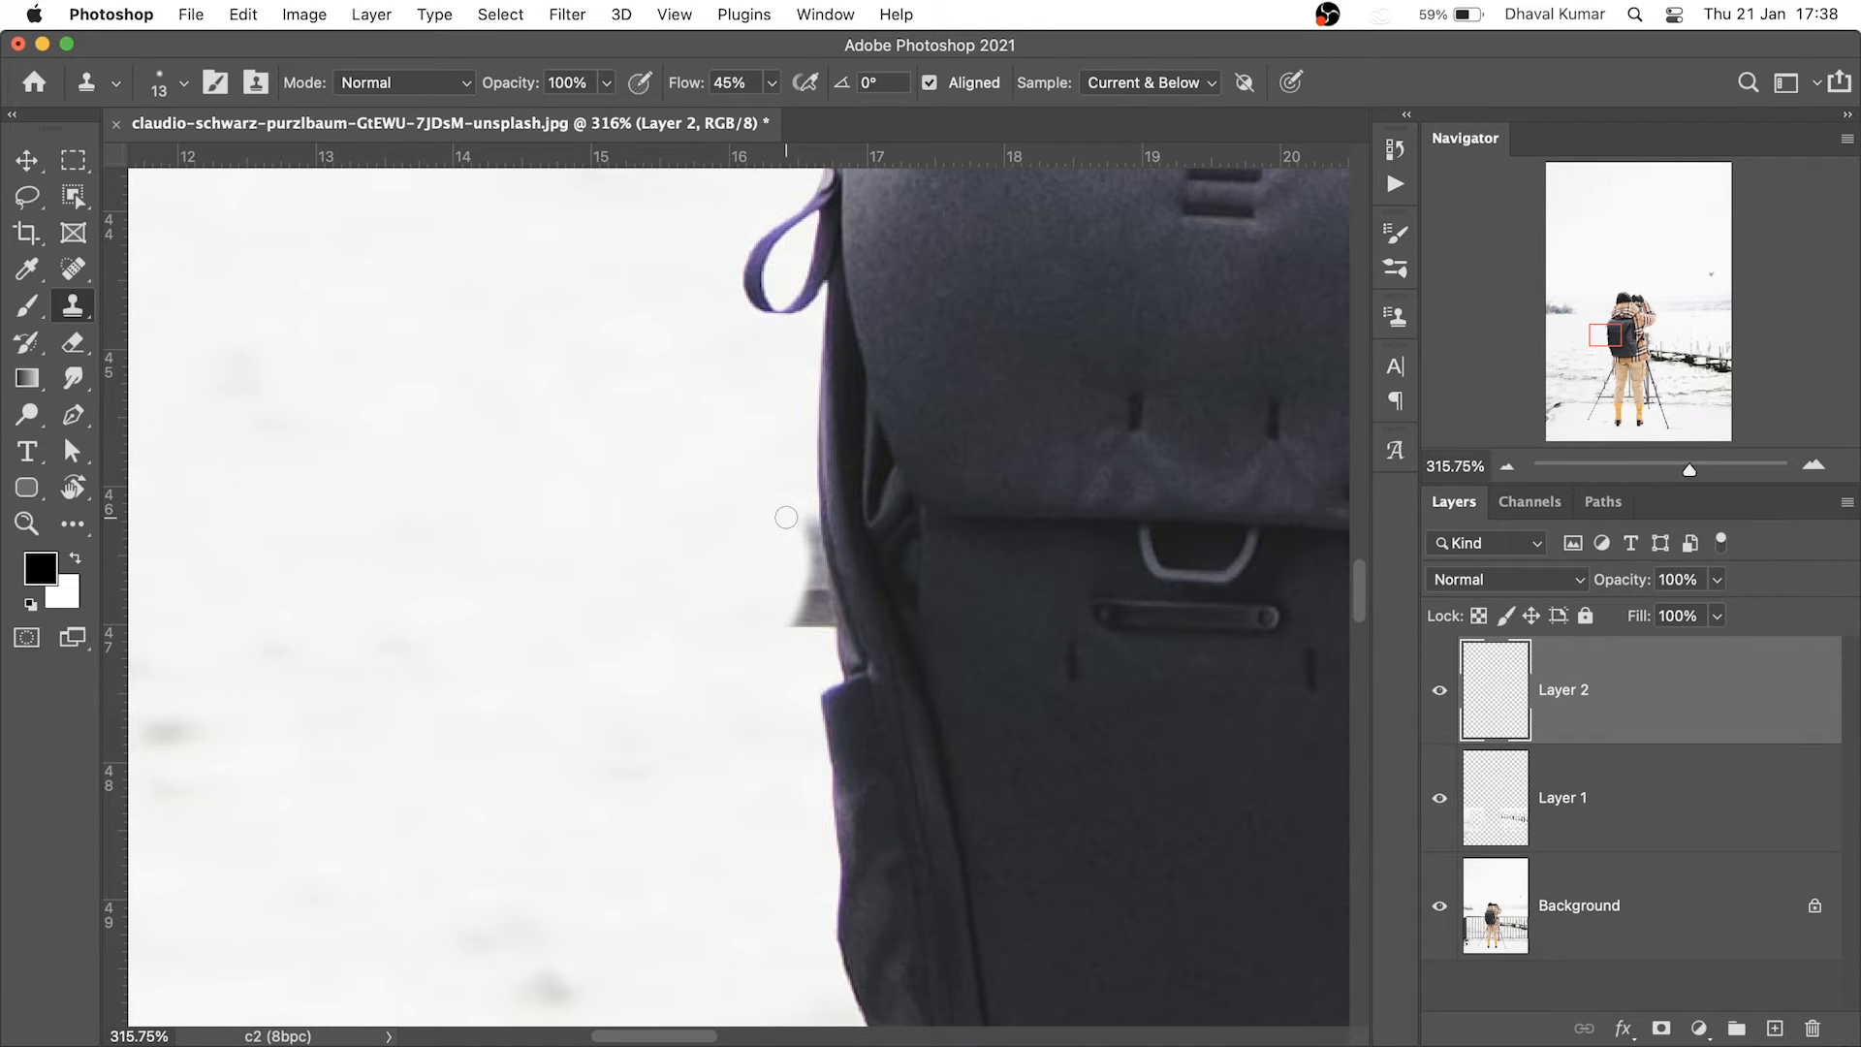
drag(812, 568, 820, 595)
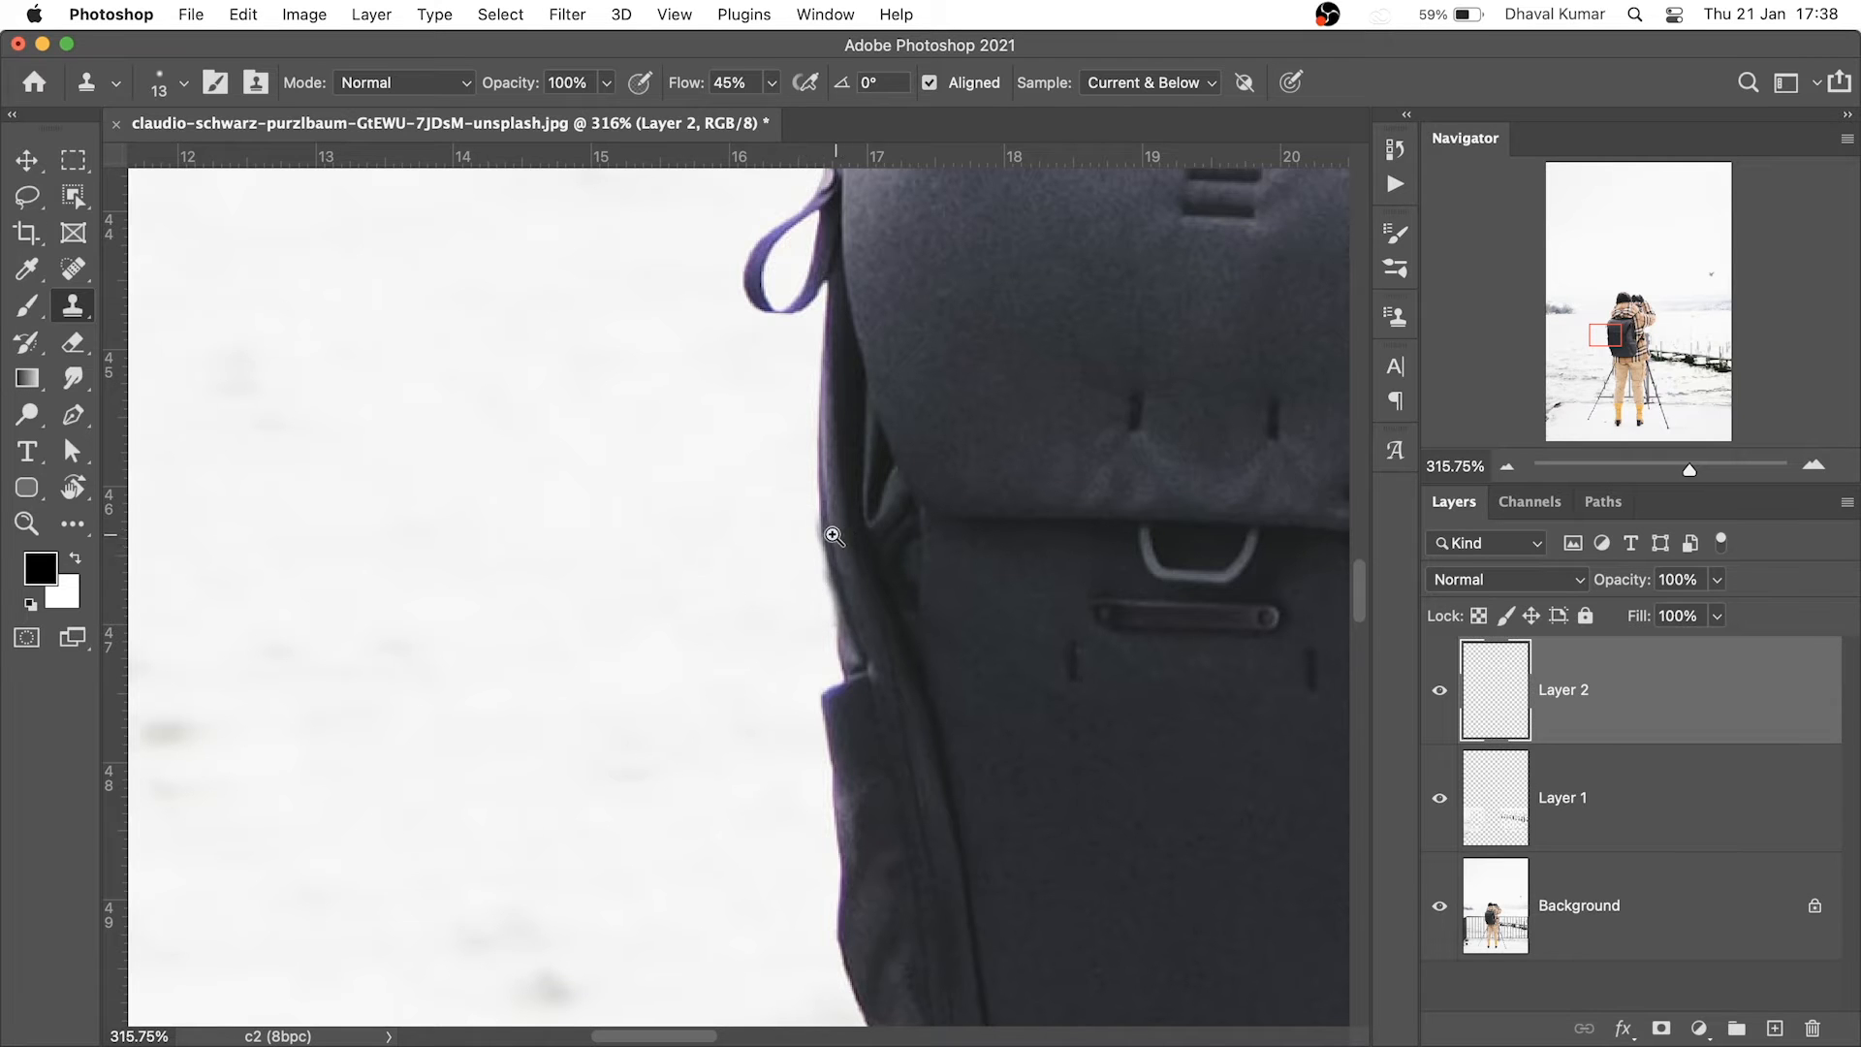
Toggle Layer 2 off and on to compare, then zoom in on the tripod clamp
drag(833, 536, 677, 562)
click(1442, 694)
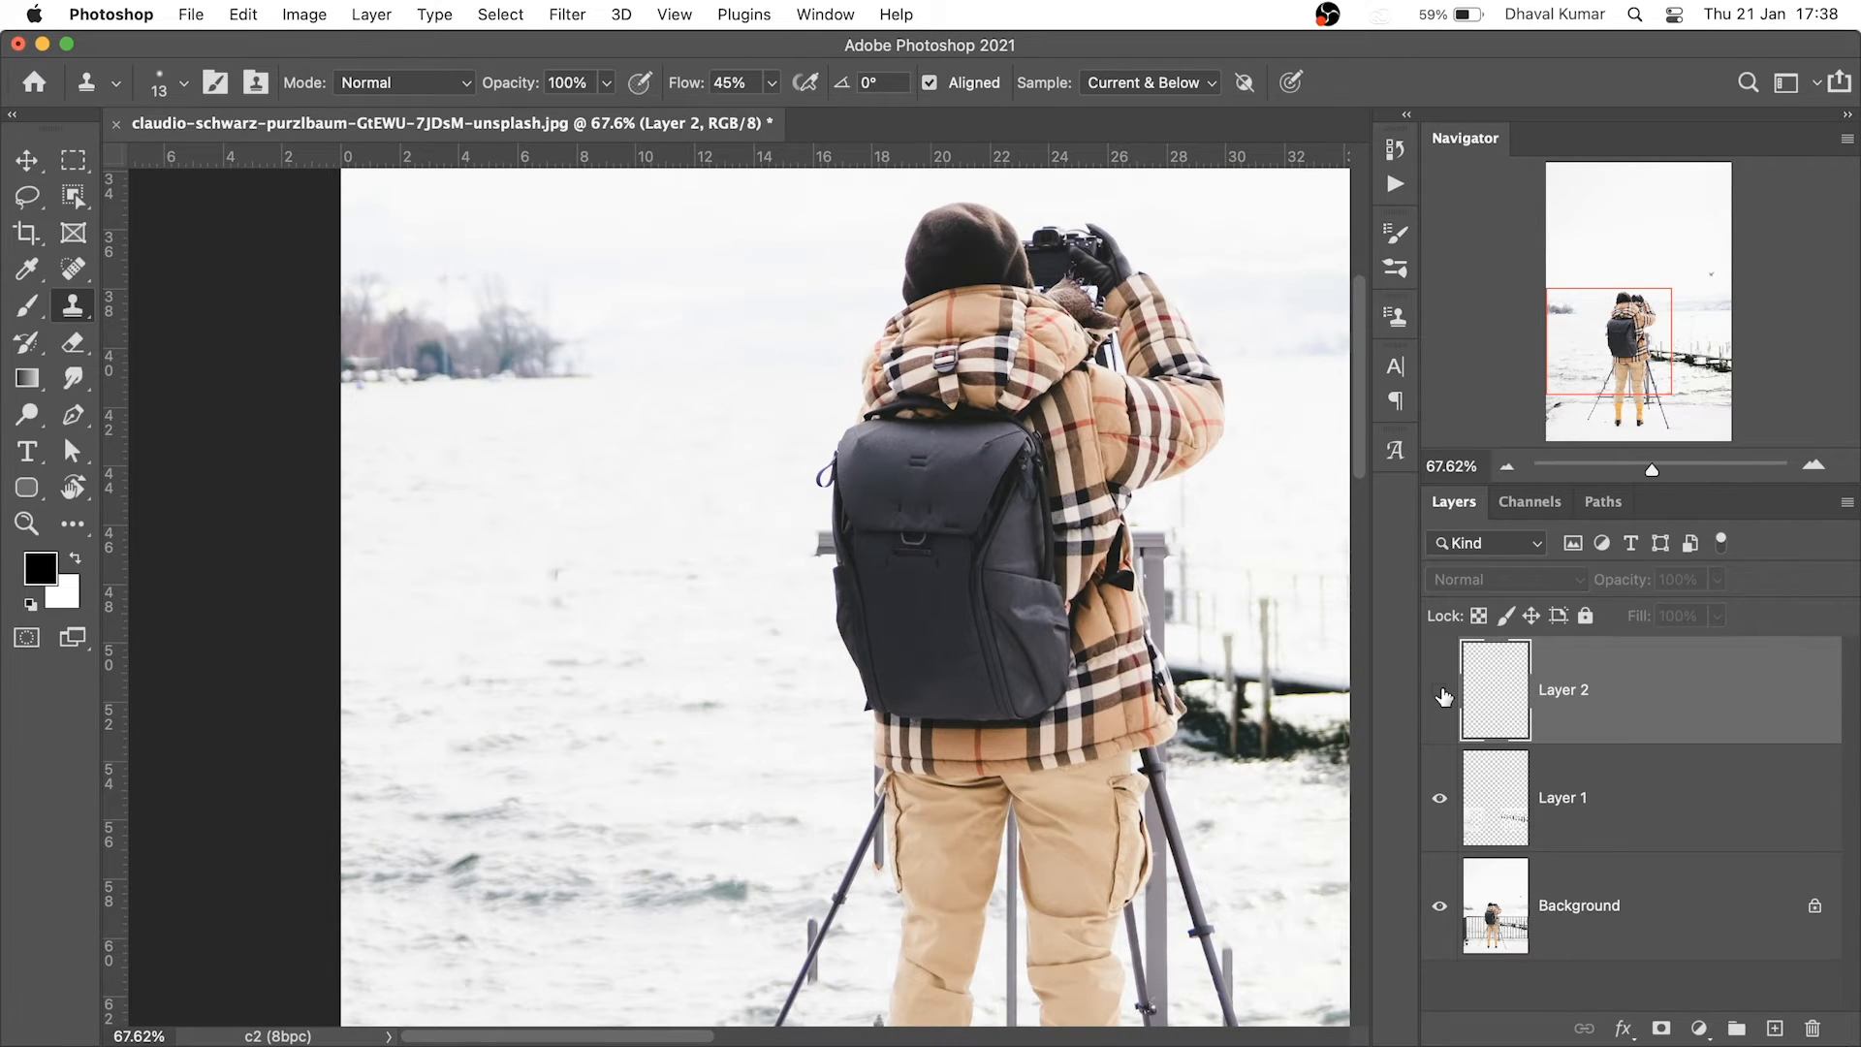
click(1442, 694)
drag(885, 853, 1018, 892)
drag(961, 867, 966, 590)
drag(847, 958, 938, 666)
drag(819, 897, 870, 649)
drag(788, 539, 938, 606)
drag(846, 537, 731, 907)
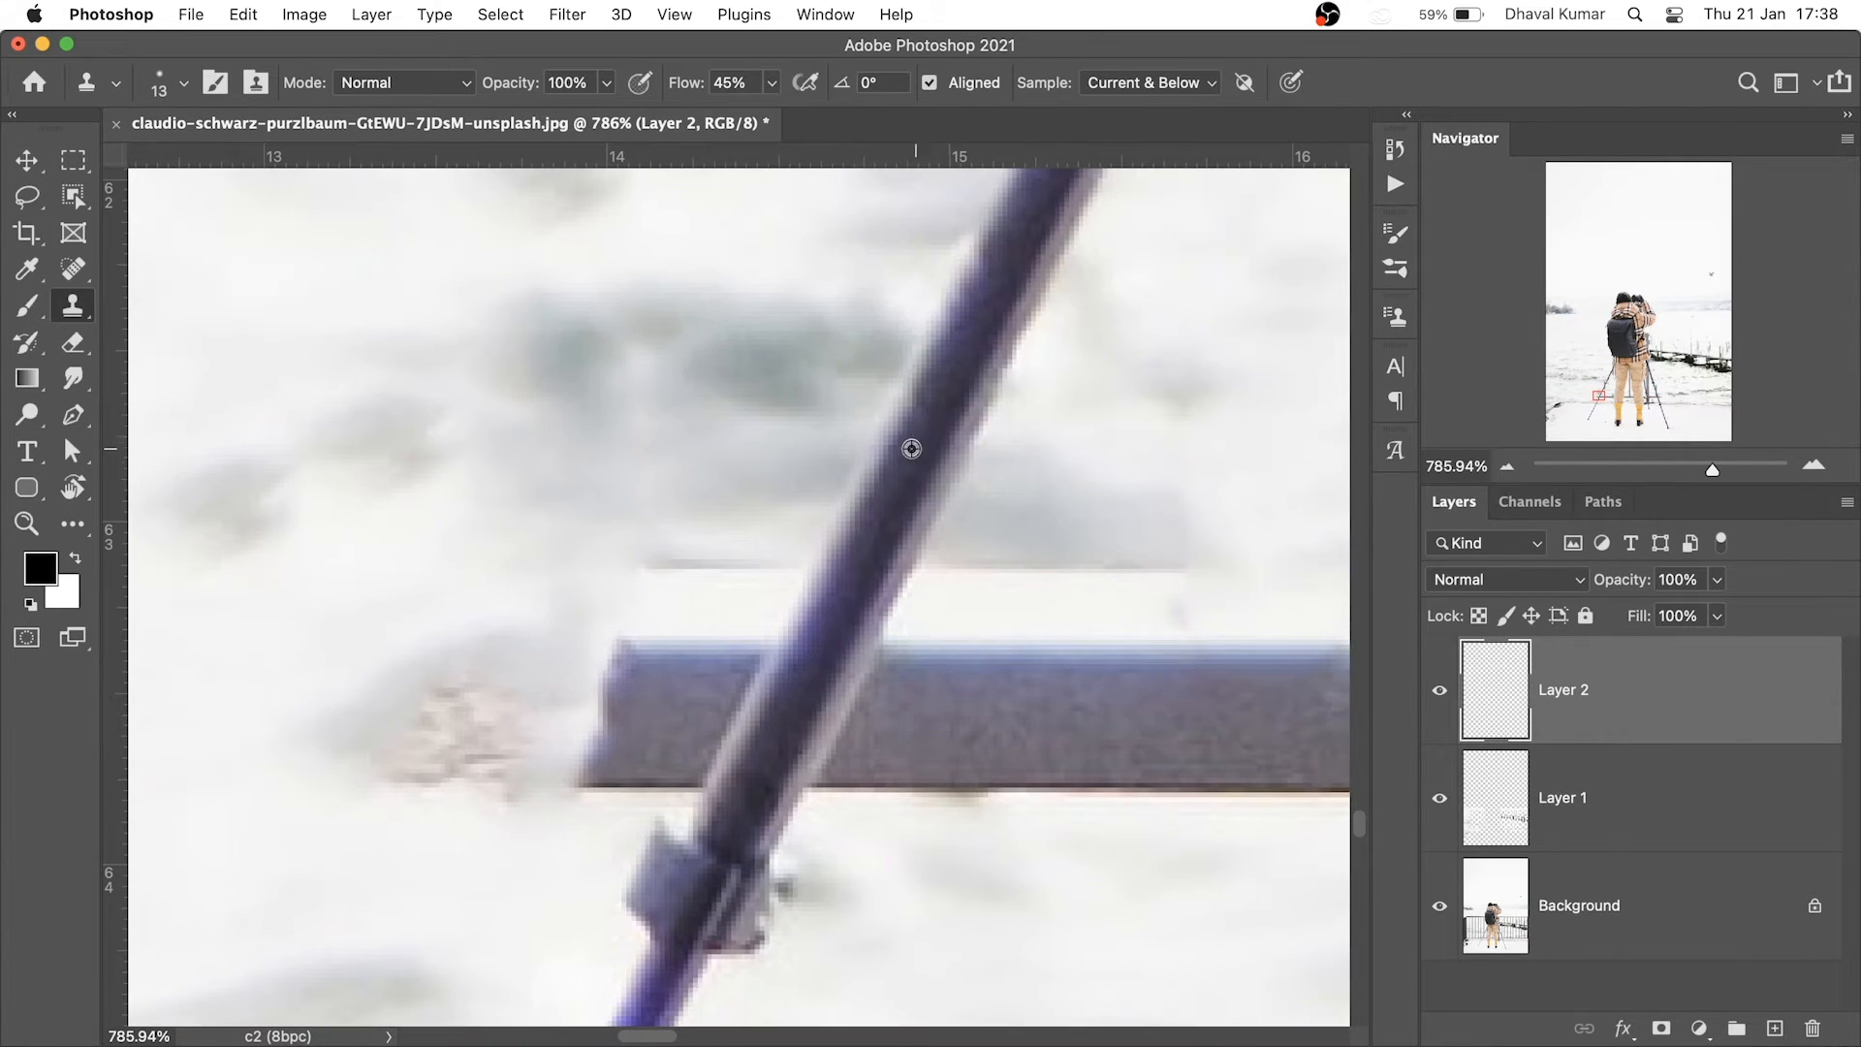
Clone snow over the rail and dark patch along the pole's left edge, brush 32 then 19 px
drag(978, 441, 995, 431)
mouse_move(757, 578)
mouse_down()
mouse_move(779, 615)
mouse_move(789, 580)
mouse_move(722, 601)
mouse_move(752, 571)
mouse_move(662, 609)
mouse_move(644, 582)
mouse_move(686, 569)
mouse_move(726, 654)
mouse_move(768, 537)
mouse_up()
drag(937, 282, 872, 284)
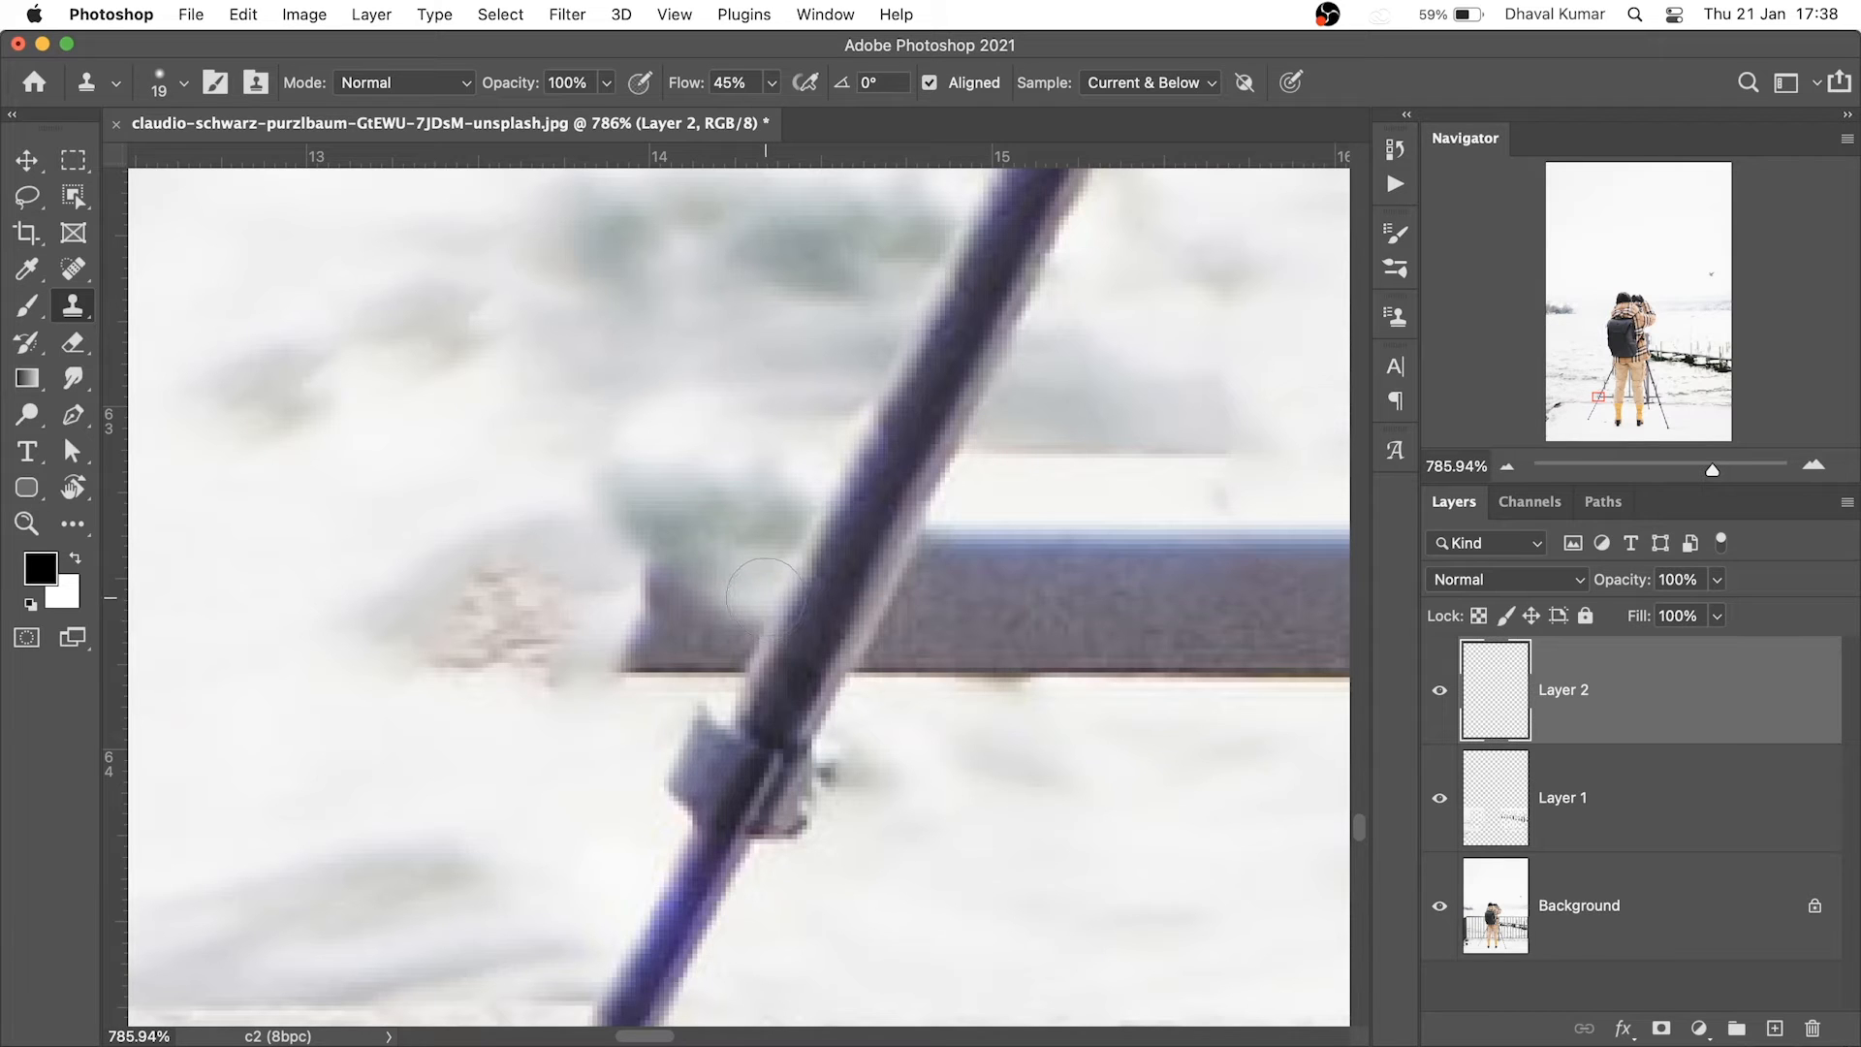
click(257, 84)
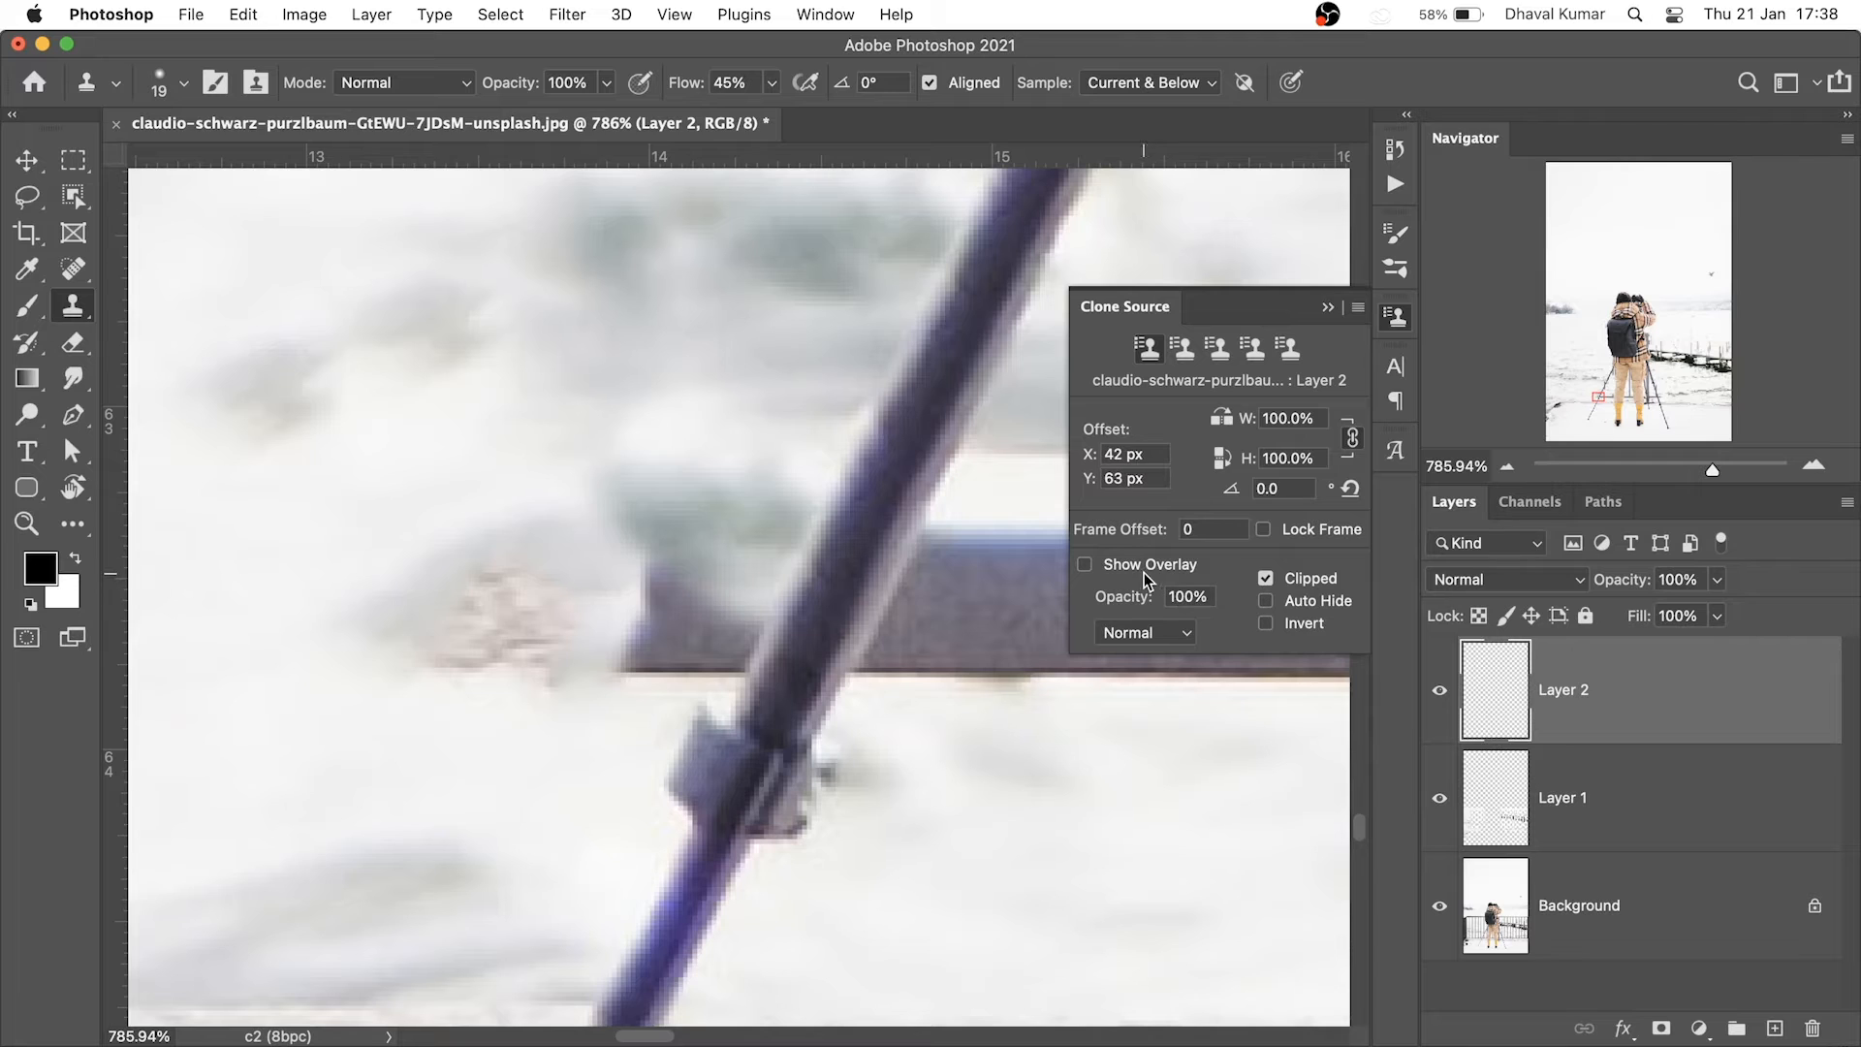
click(1396, 318)
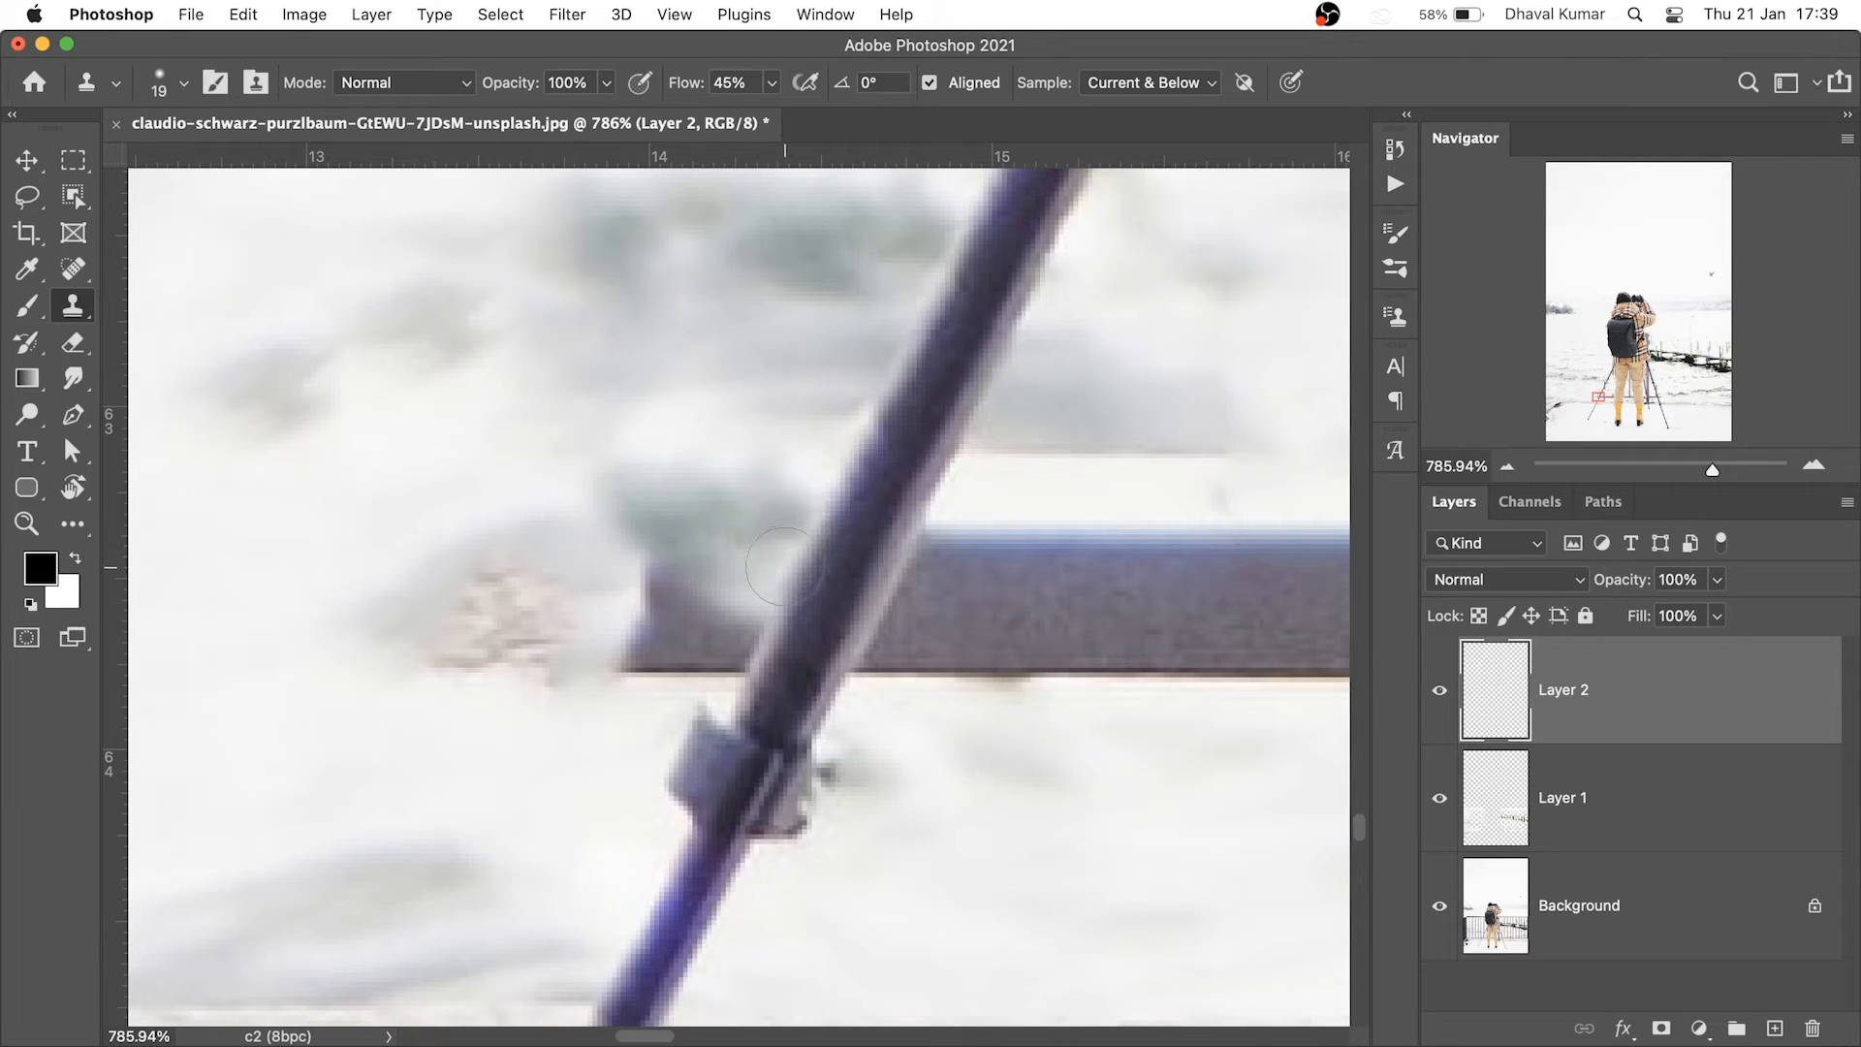
mouse_move(788, 567)
mouse_down()
mouse_move(734, 643)
mouse_move(692, 642)
mouse_move(687, 588)
mouse_move(660, 598)
mouse_move(644, 672)
mouse_move(724, 578)
mouse_up()
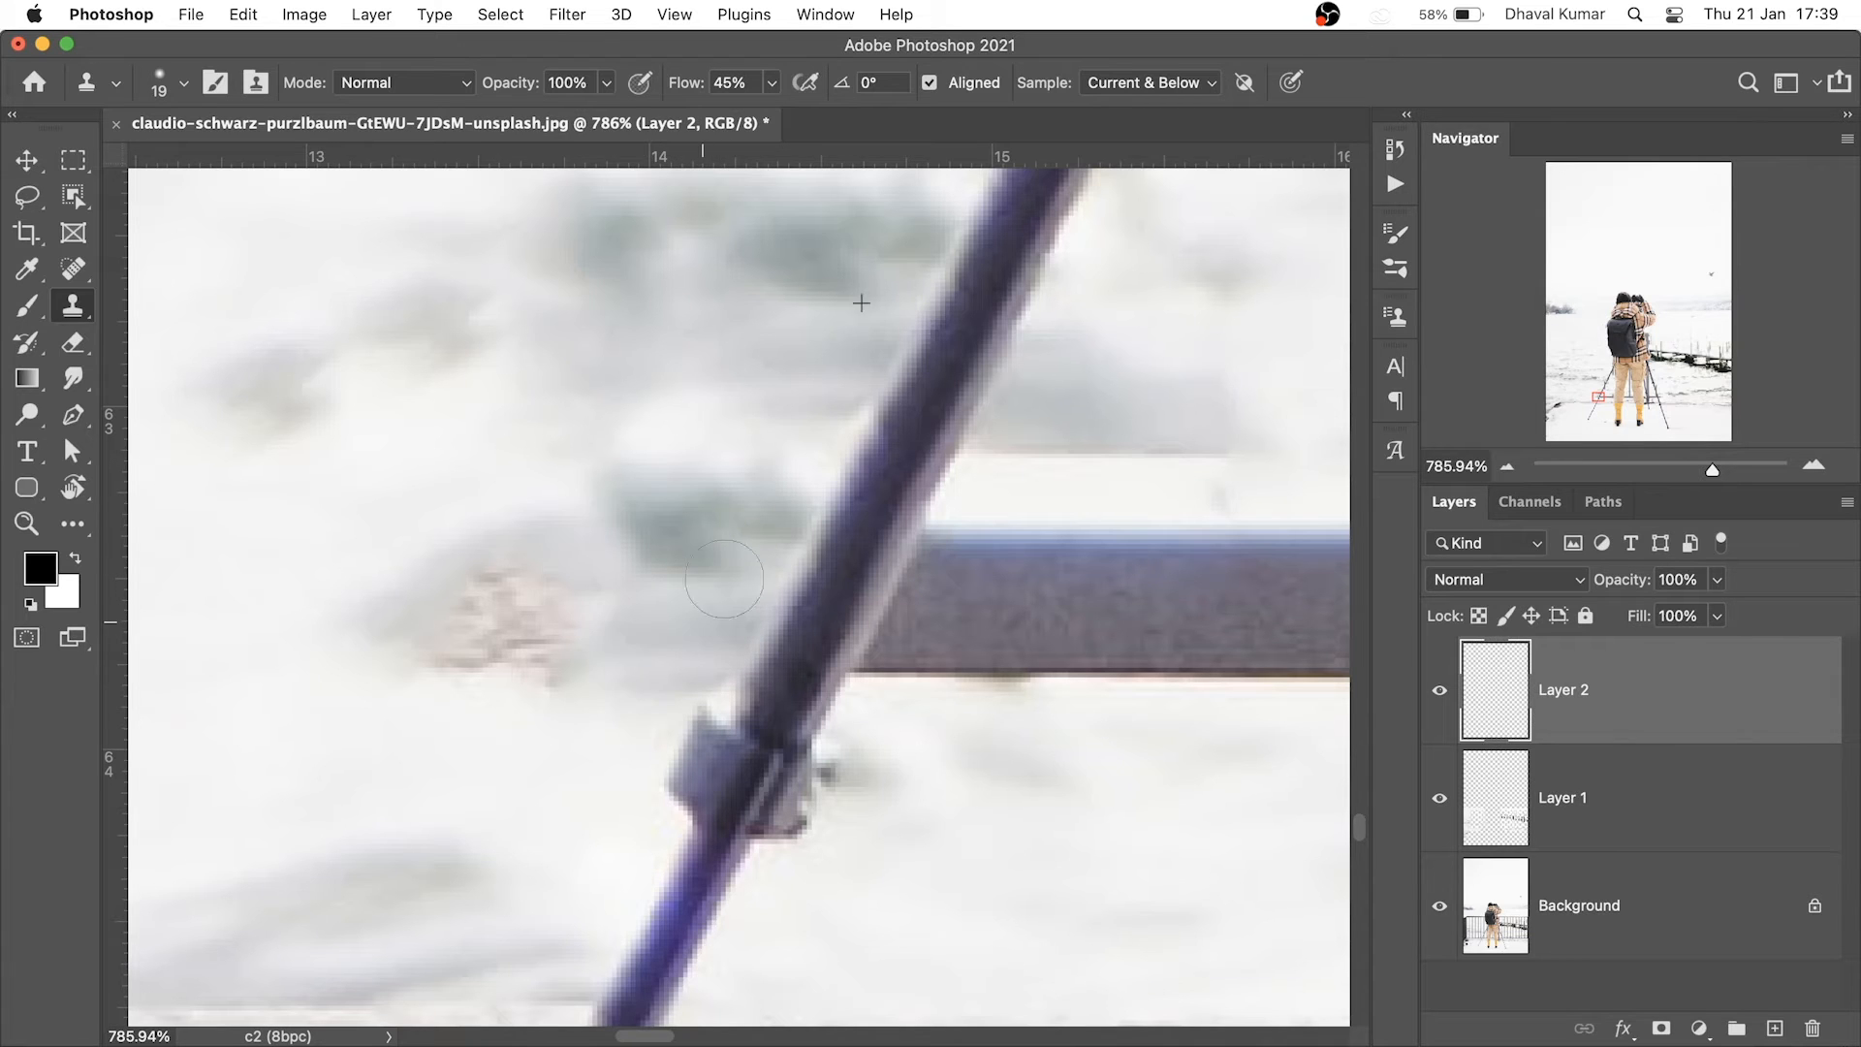
Cover the rail's left end and the blue smear beside the tripod leg with snow
scroll(921, 630, right, 2)
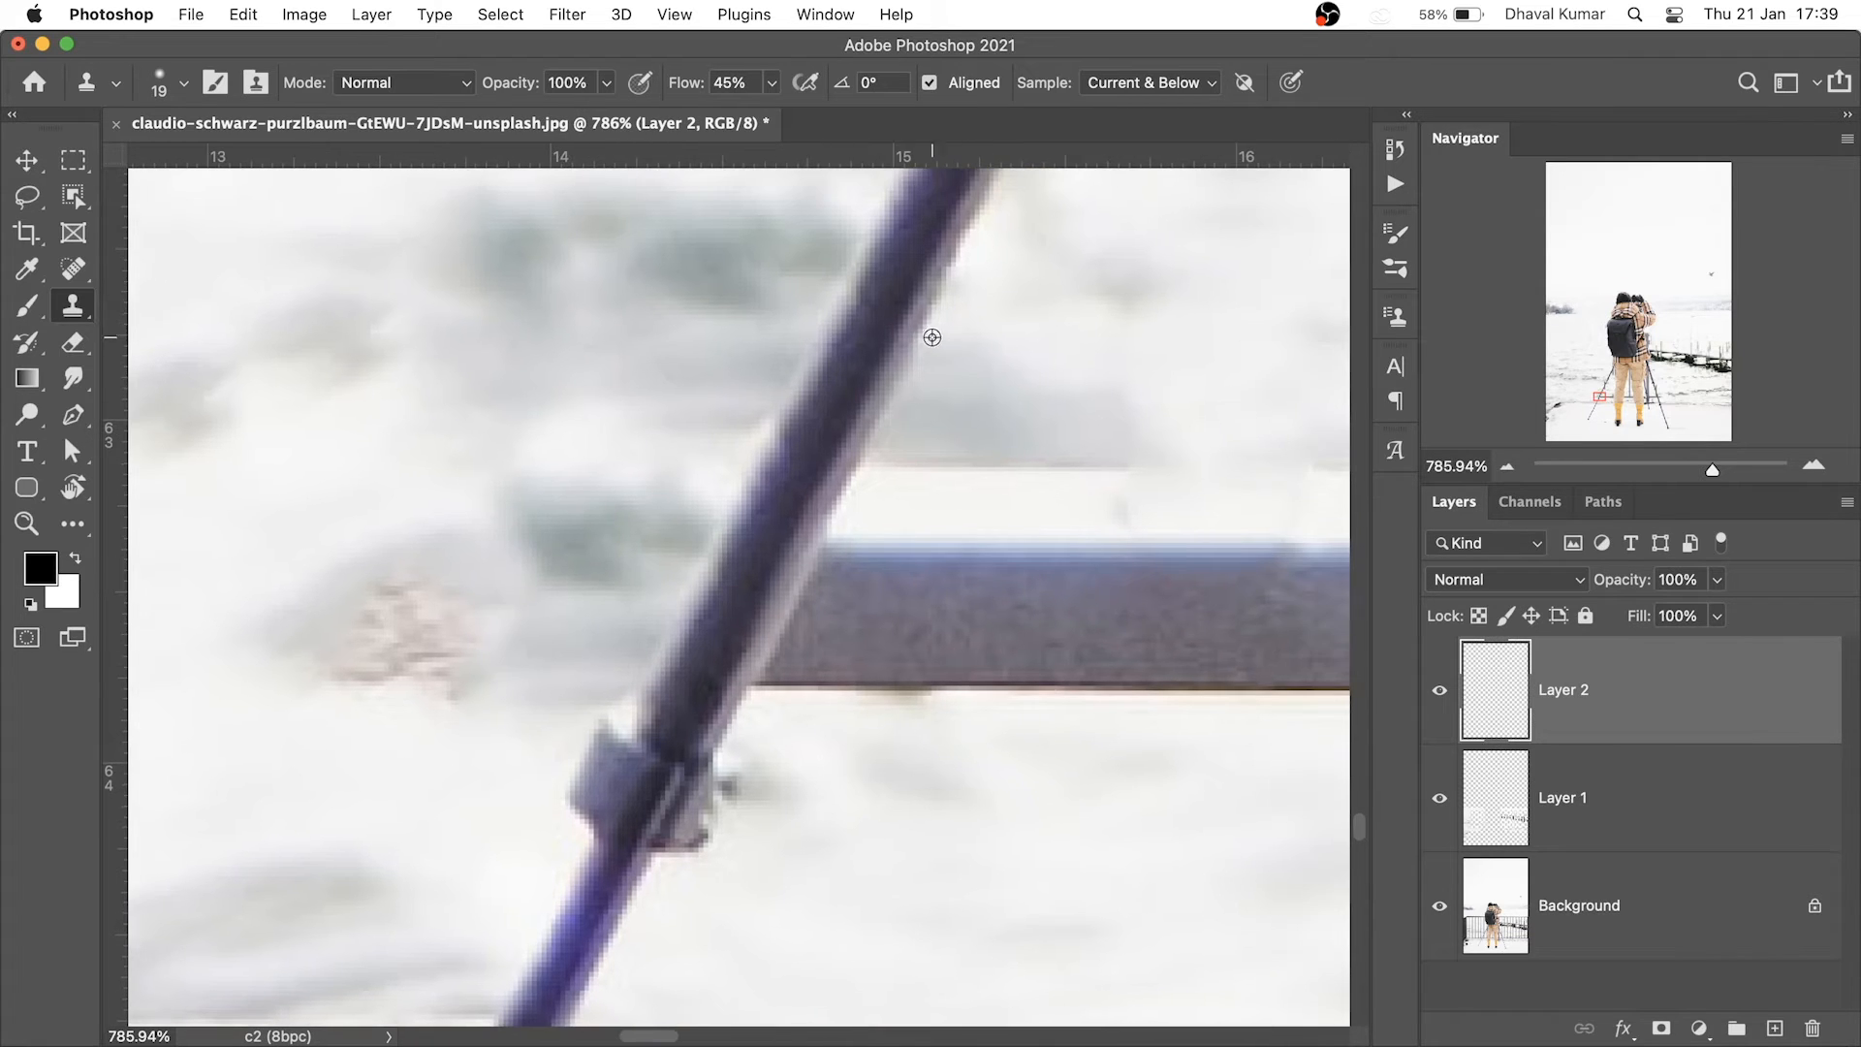
mouse_move(872, 446)
mouse_down()
mouse_move(783, 658)
mouse_move(872, 649)
mouse_up()
mouse_move(785, 726)
mouse_down()
mouse_move(839, 717)
mouse_move(843, 669)
mouse_up()
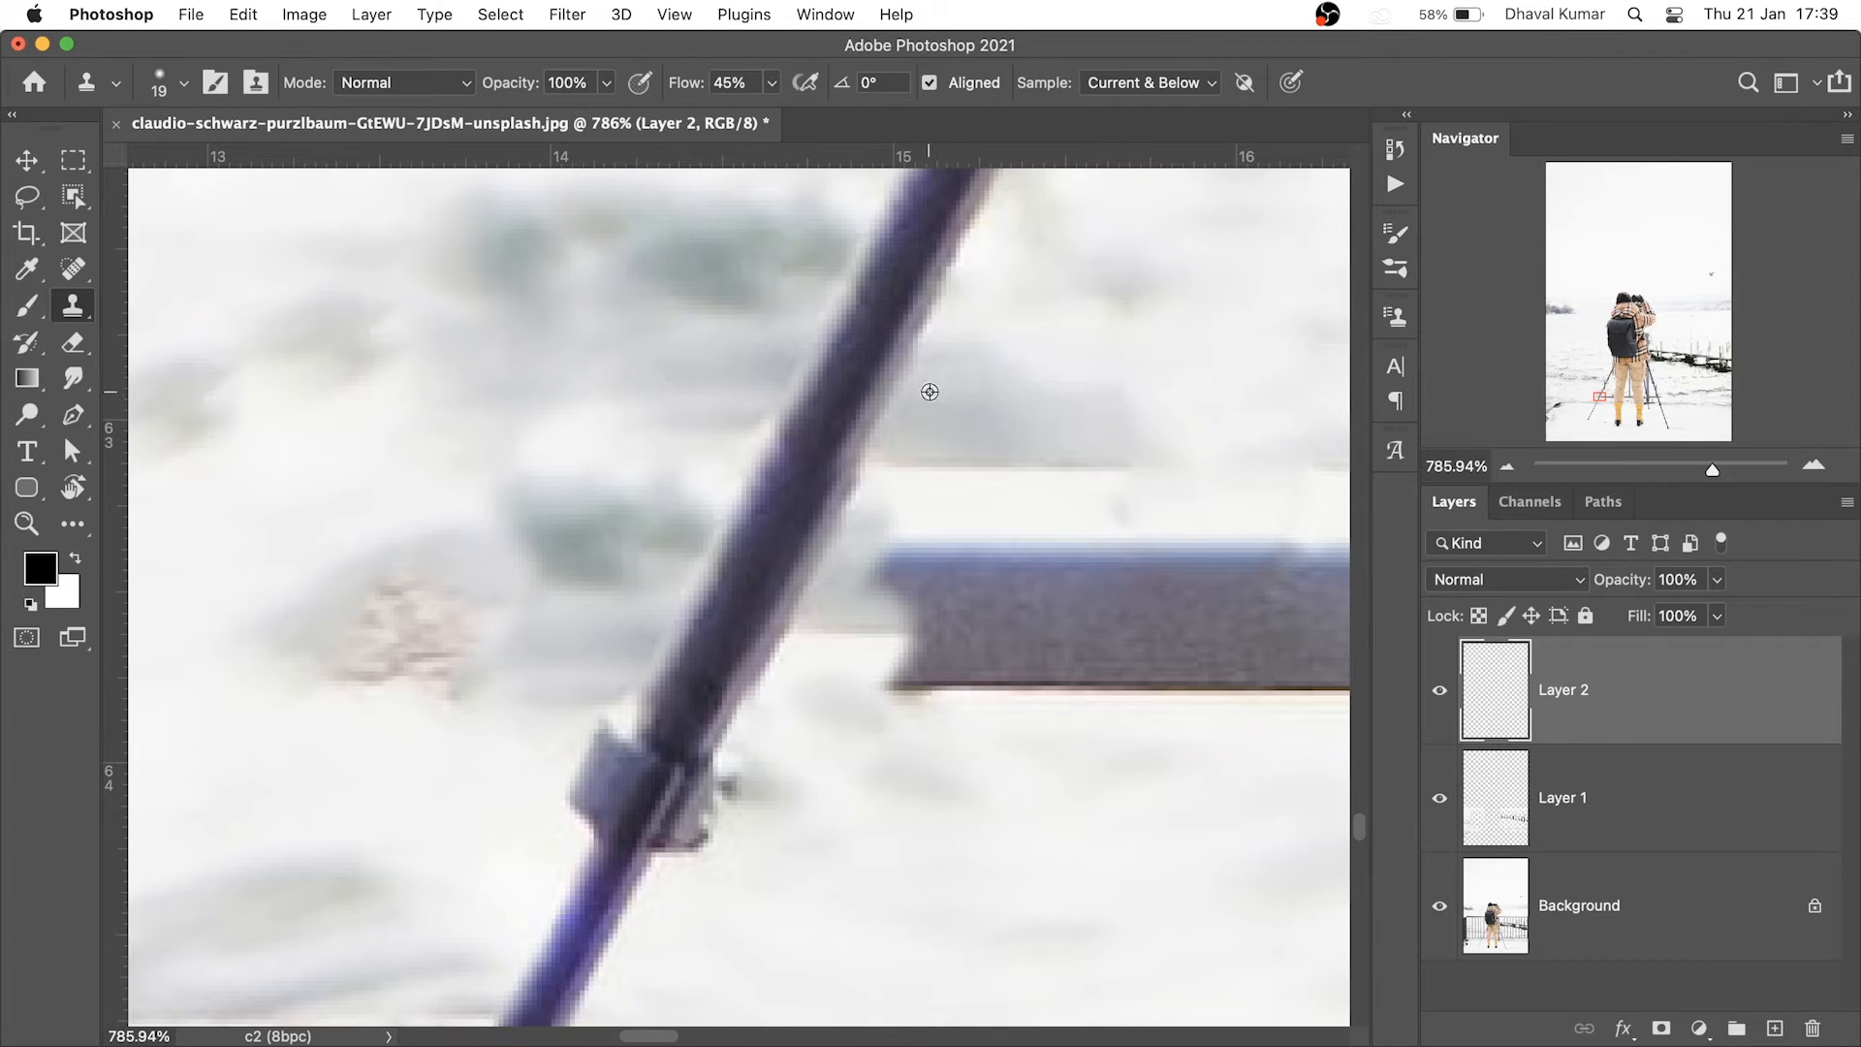
mouse_move(919, 472)
mouse_down()
mouse_move(916, 596)
mouse_move(889, 572)
mouse_move(988, 567)
mouse_up()
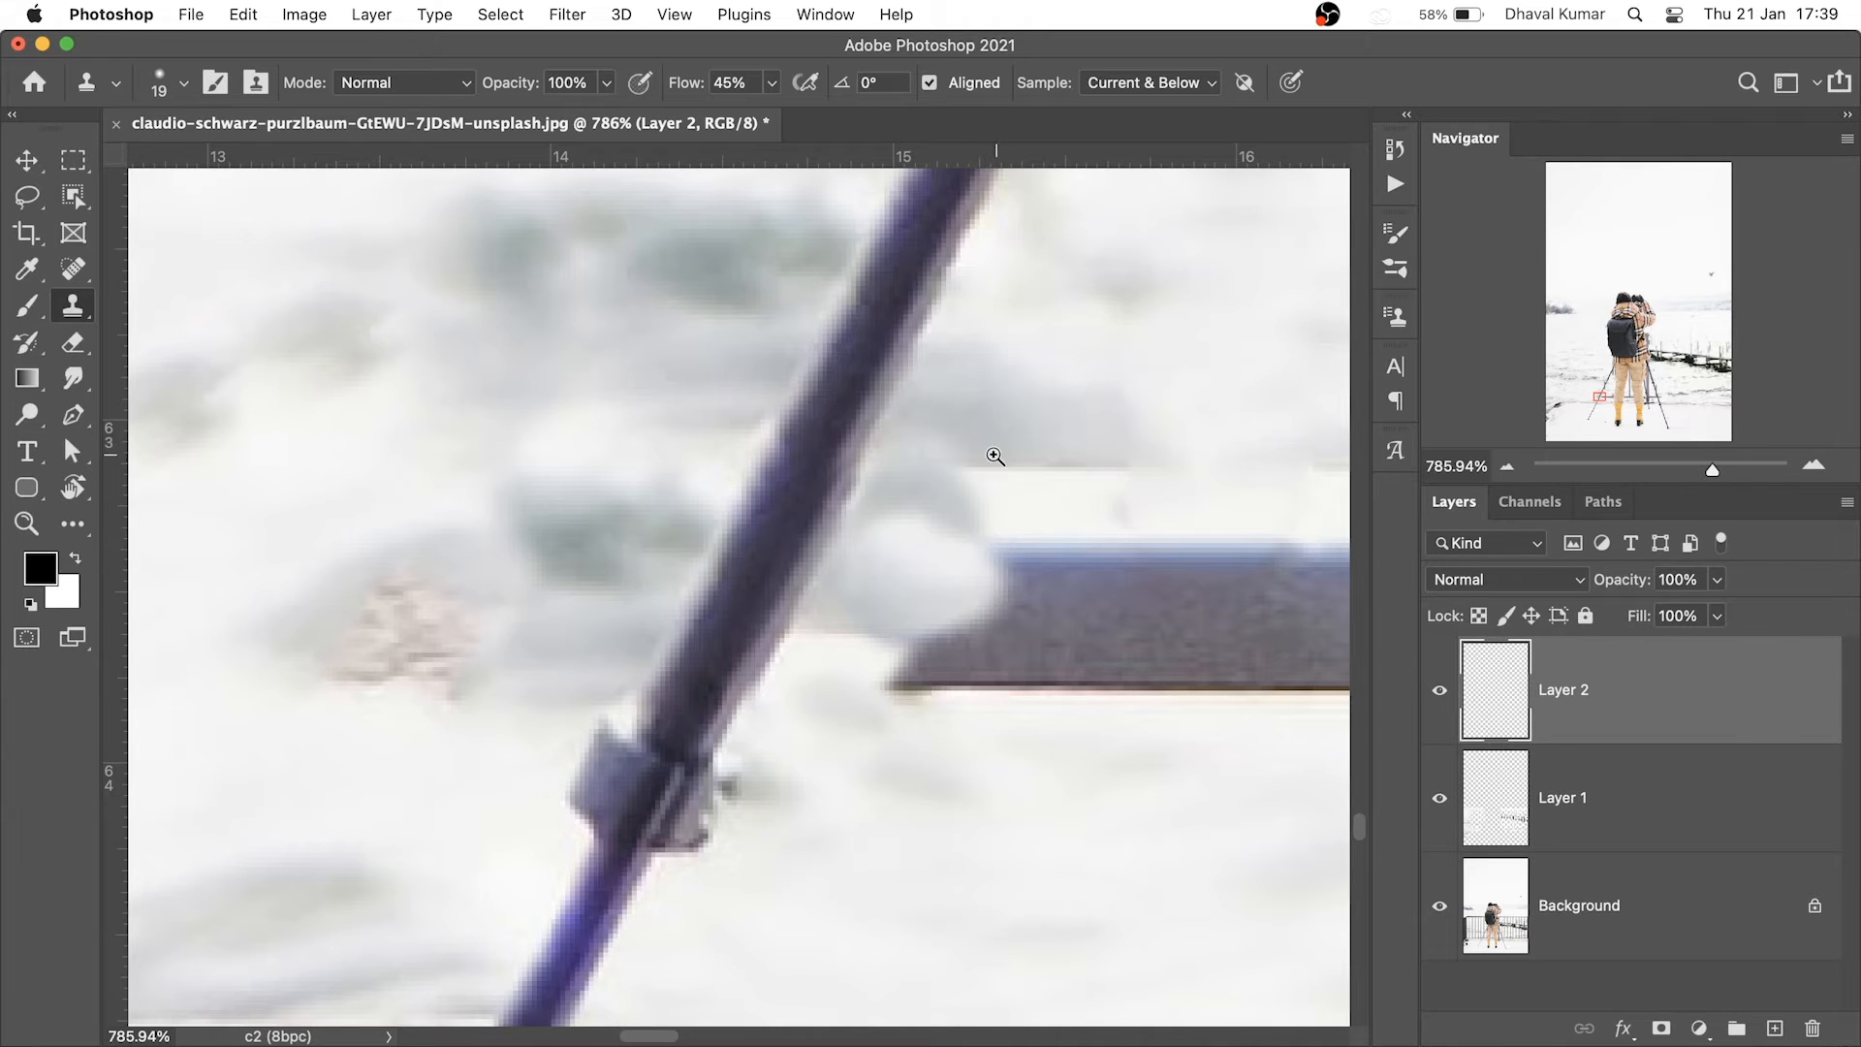
mouse_move(997, 456)
mouse_down()
mouse_move(902, 502)
mouse_move(788, 514)
mouse_up()
scroll(1037, 567, up, 3)
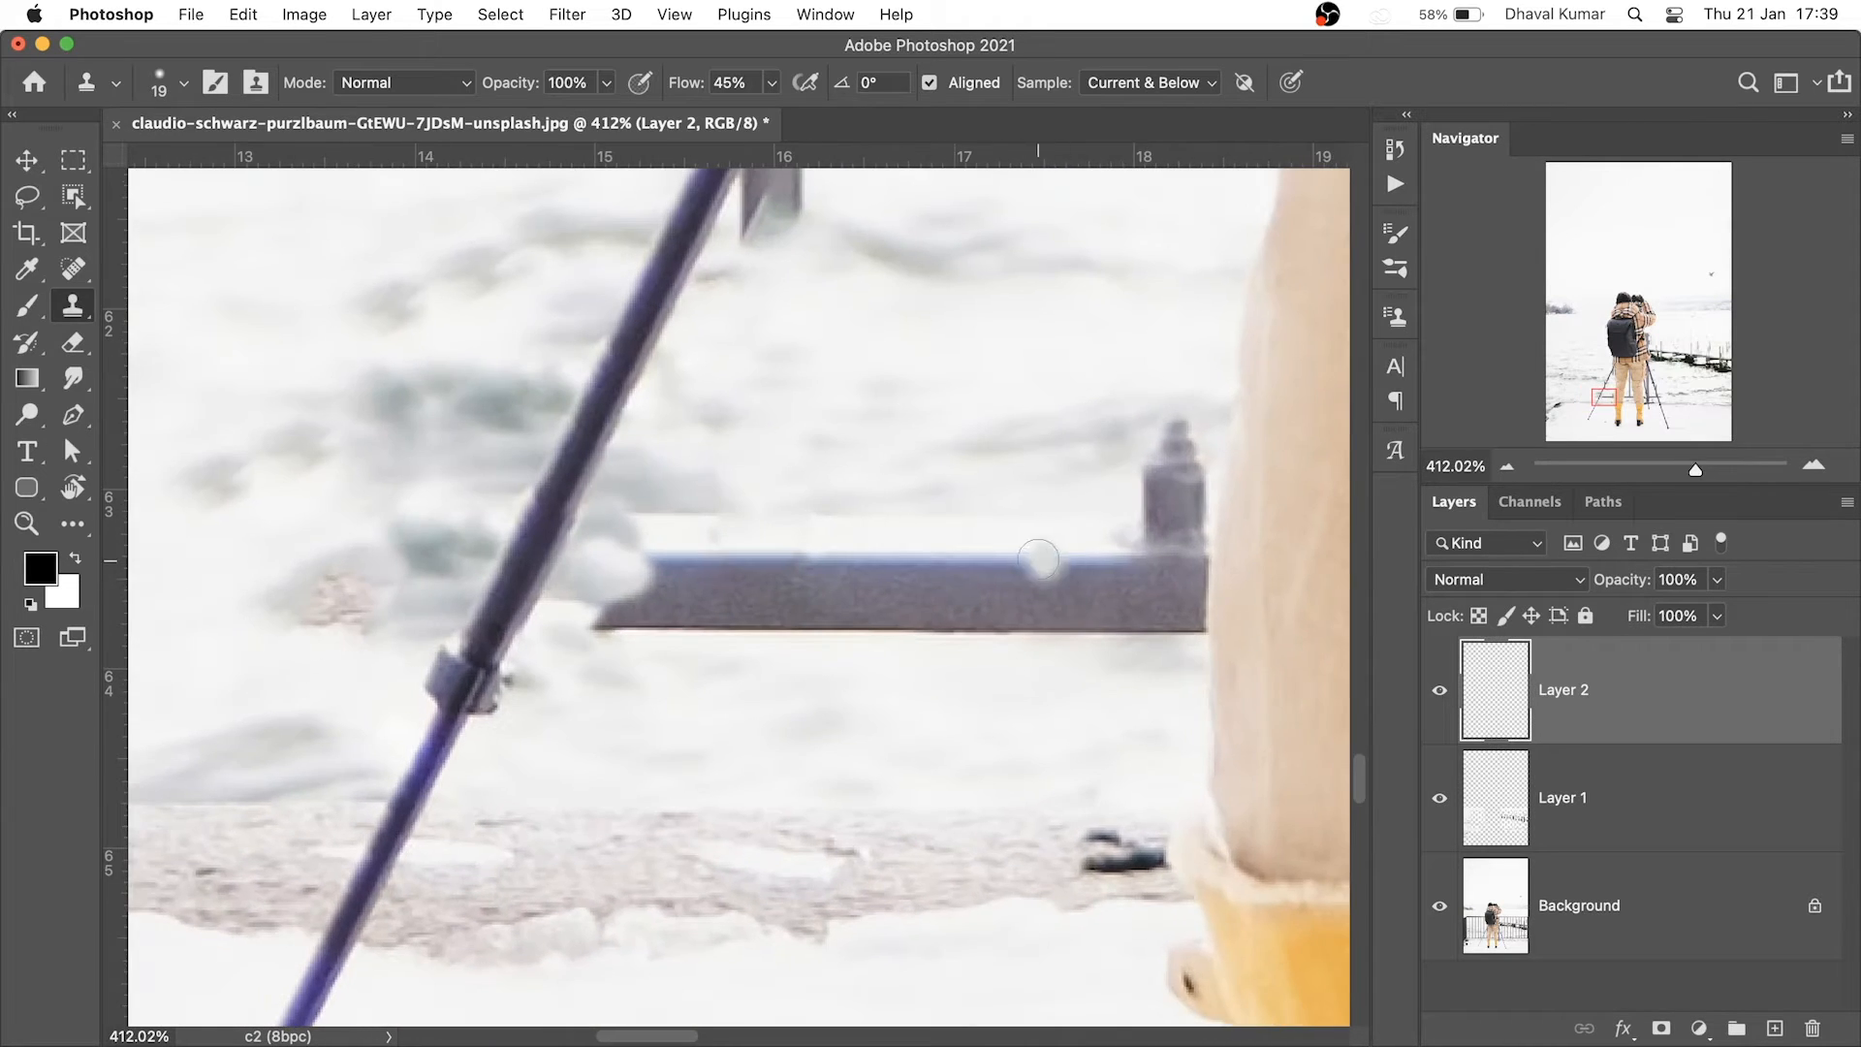
With Content-Aware spot healing, remove the rail bar and the dark post beside the trouser leg
click(73, 272)
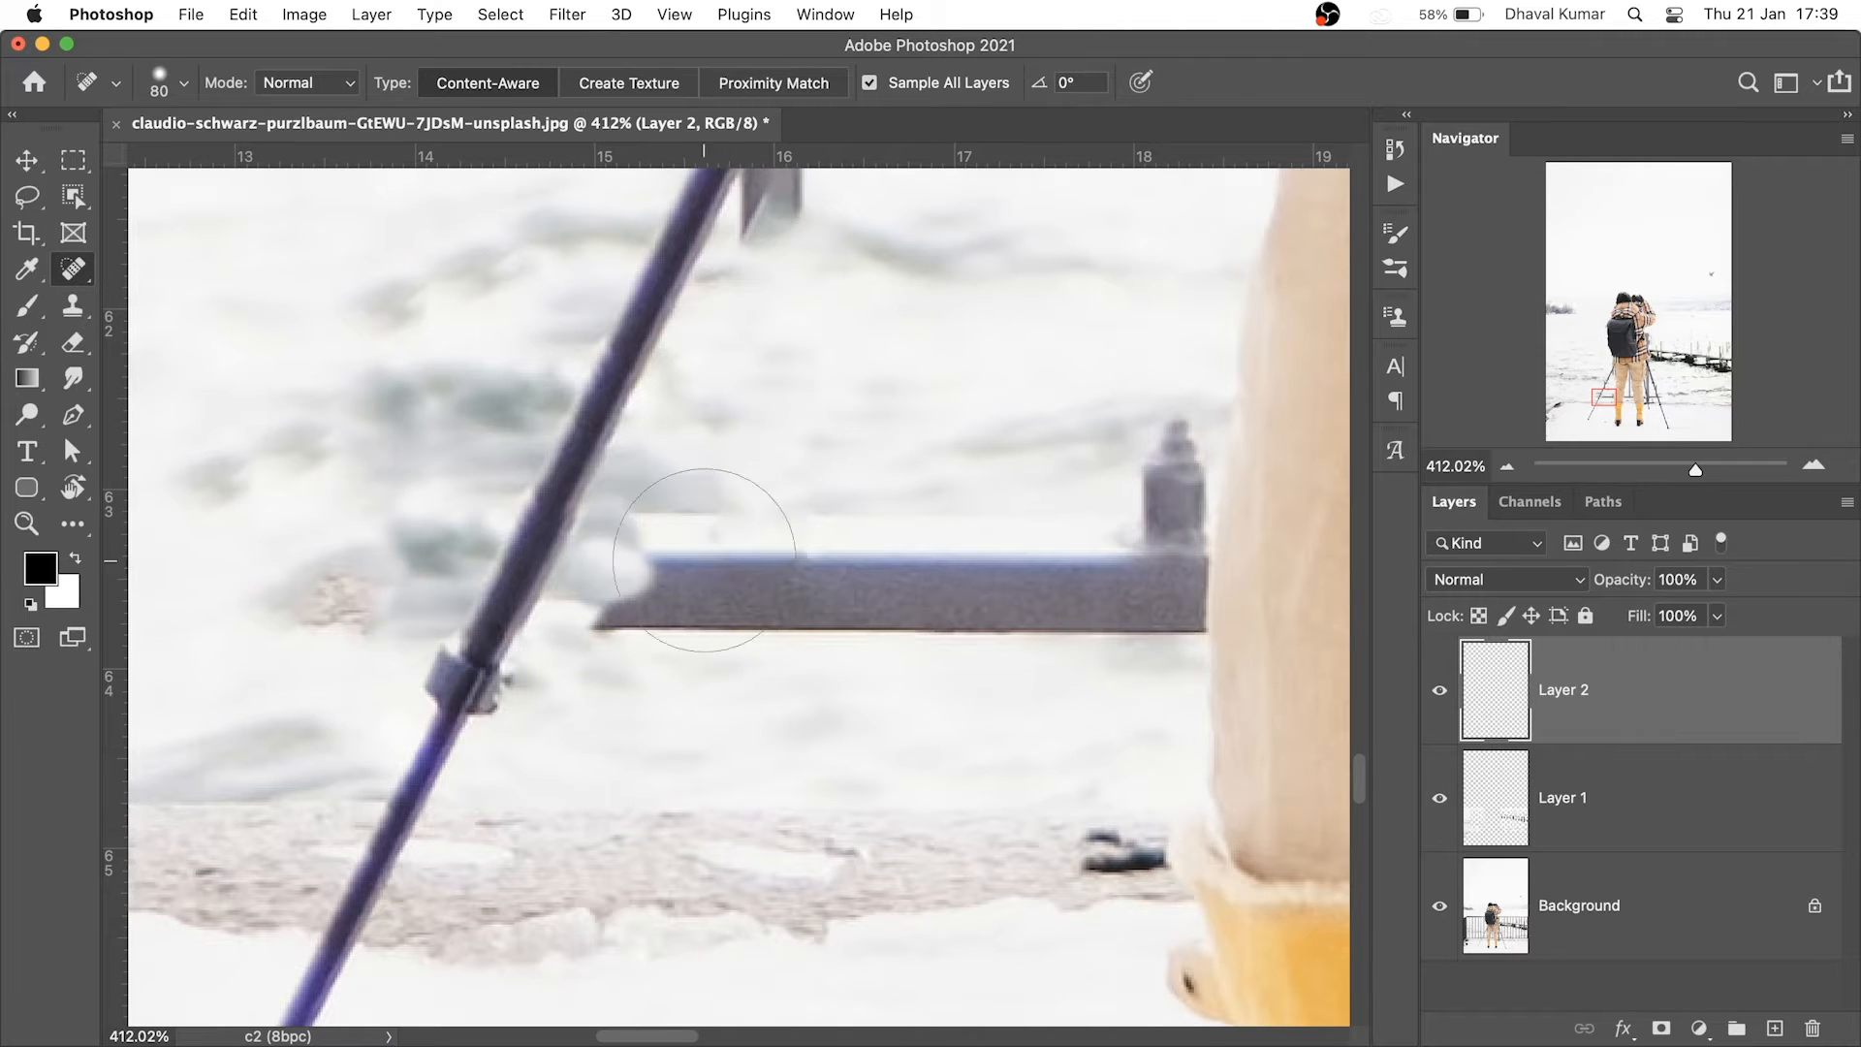
mouse_move(774, 504)
mouse_down()
mouse_move(728, 490)
mouse_move(669, 543)
mouse_move(746, 581)
mouse_move(904, 552)
mouse_move(1061, 574)
mouse_up()
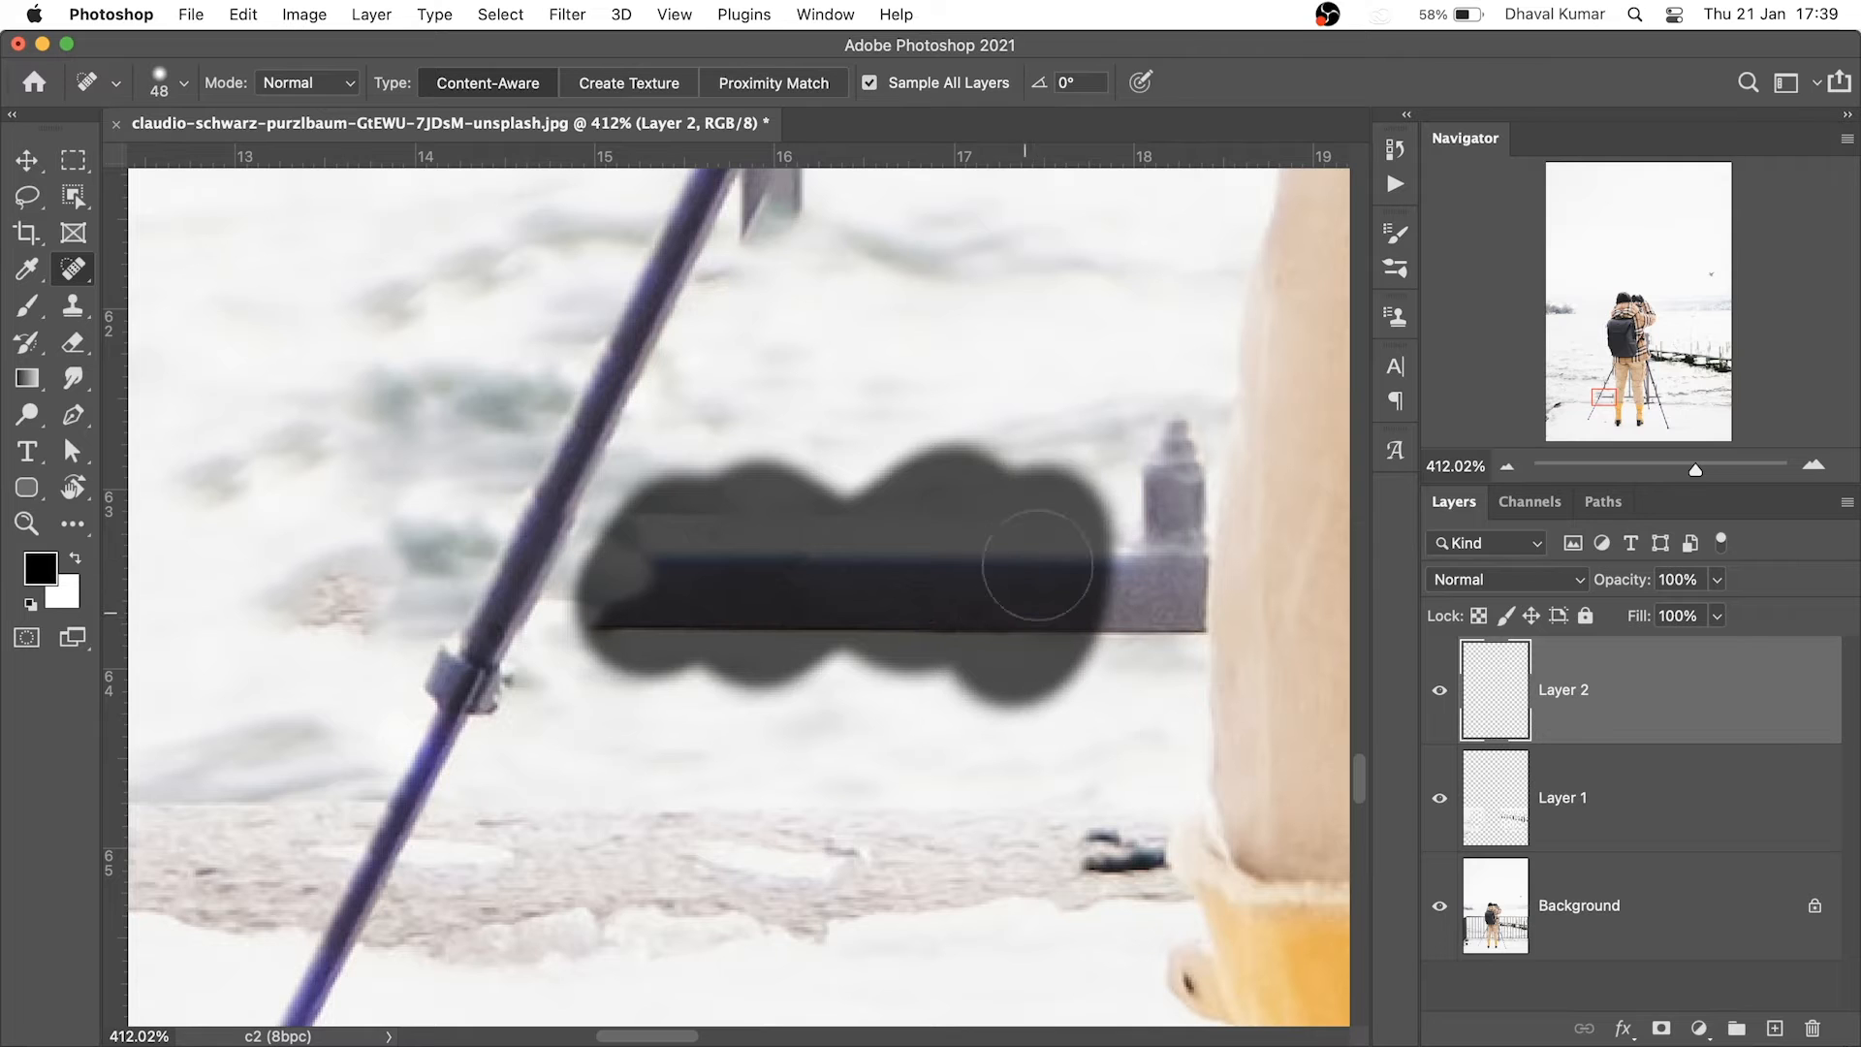
scroll(921, 645, right, 2)
scroll(920, 645, up, 1)
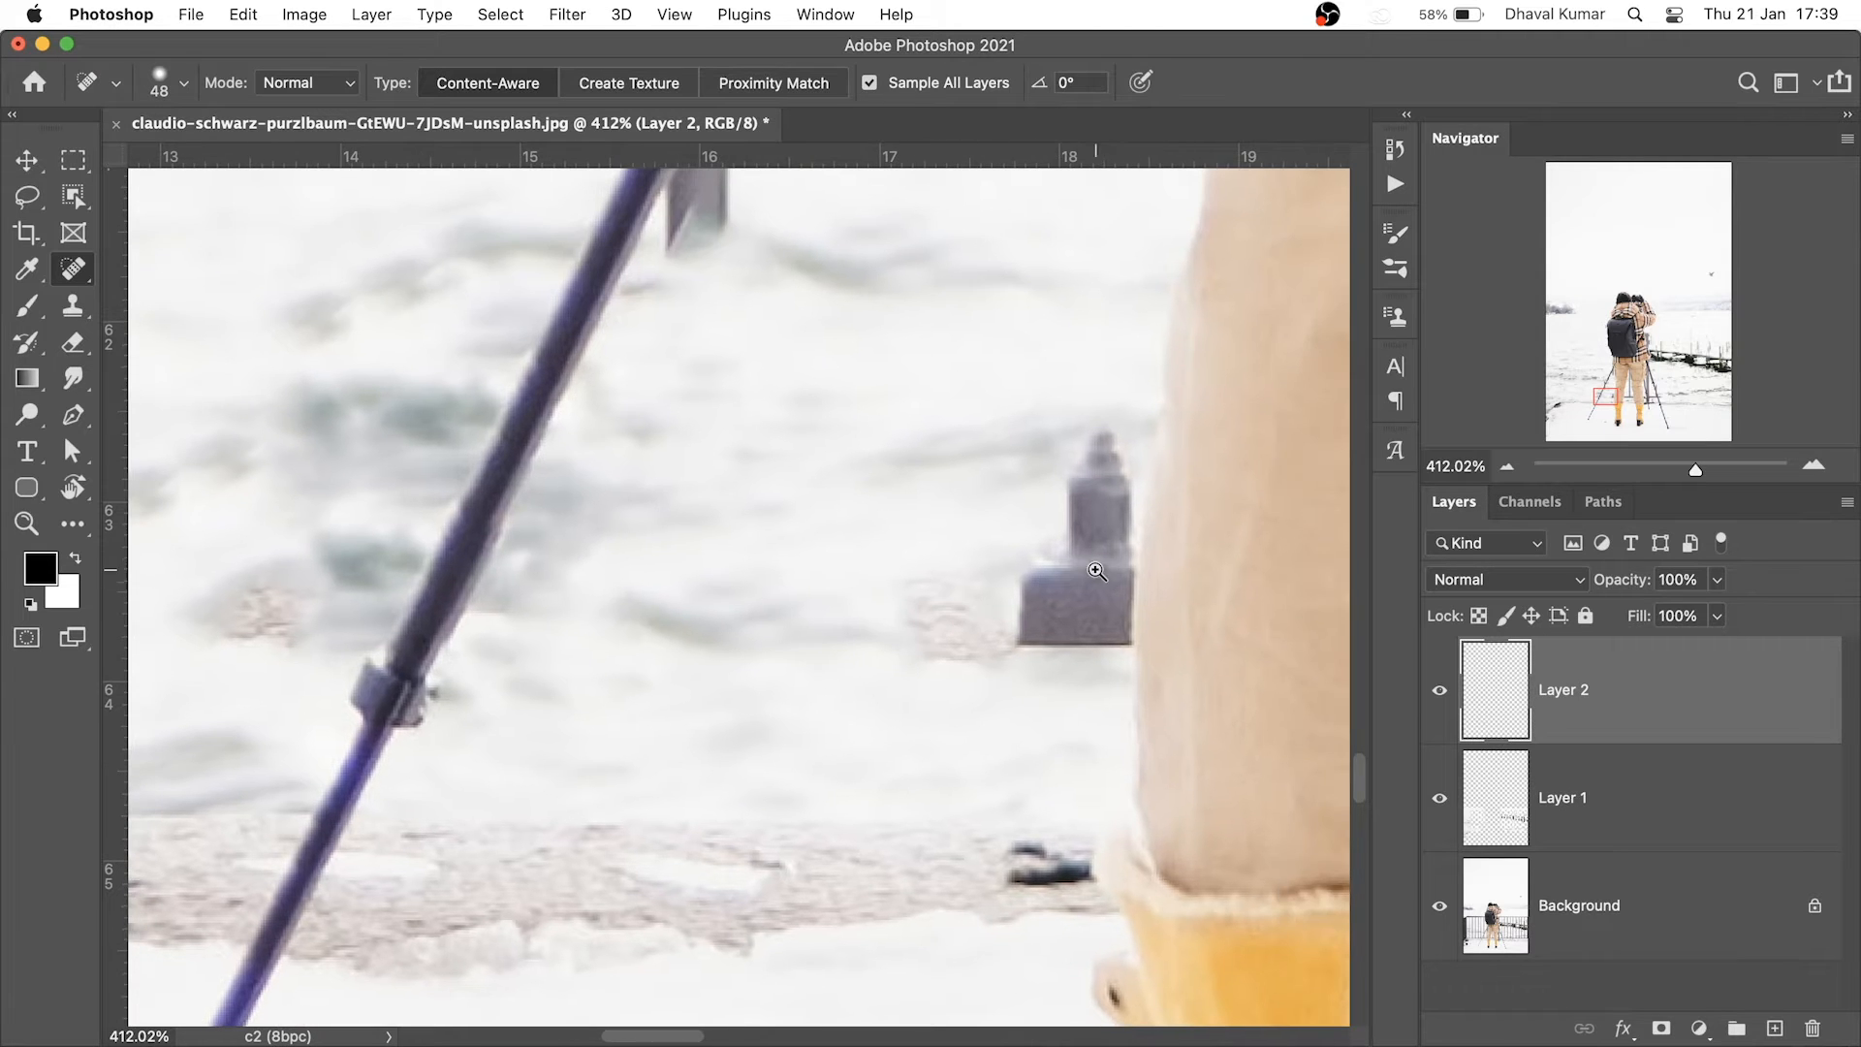
drag(1139, 587, 1192, 590)
mouse_move(1085, 548)
mouse_down()
mouse_move(981, 556)
mouse_move(961, 723)
mouse_up()
mouse_move(1071, 332)
mouse_down()
mouse_move(1059, 623)
mouse_move(1018, 519)
mouse_move(970, 670)
mouse_move(972, 749)
mouse_up()
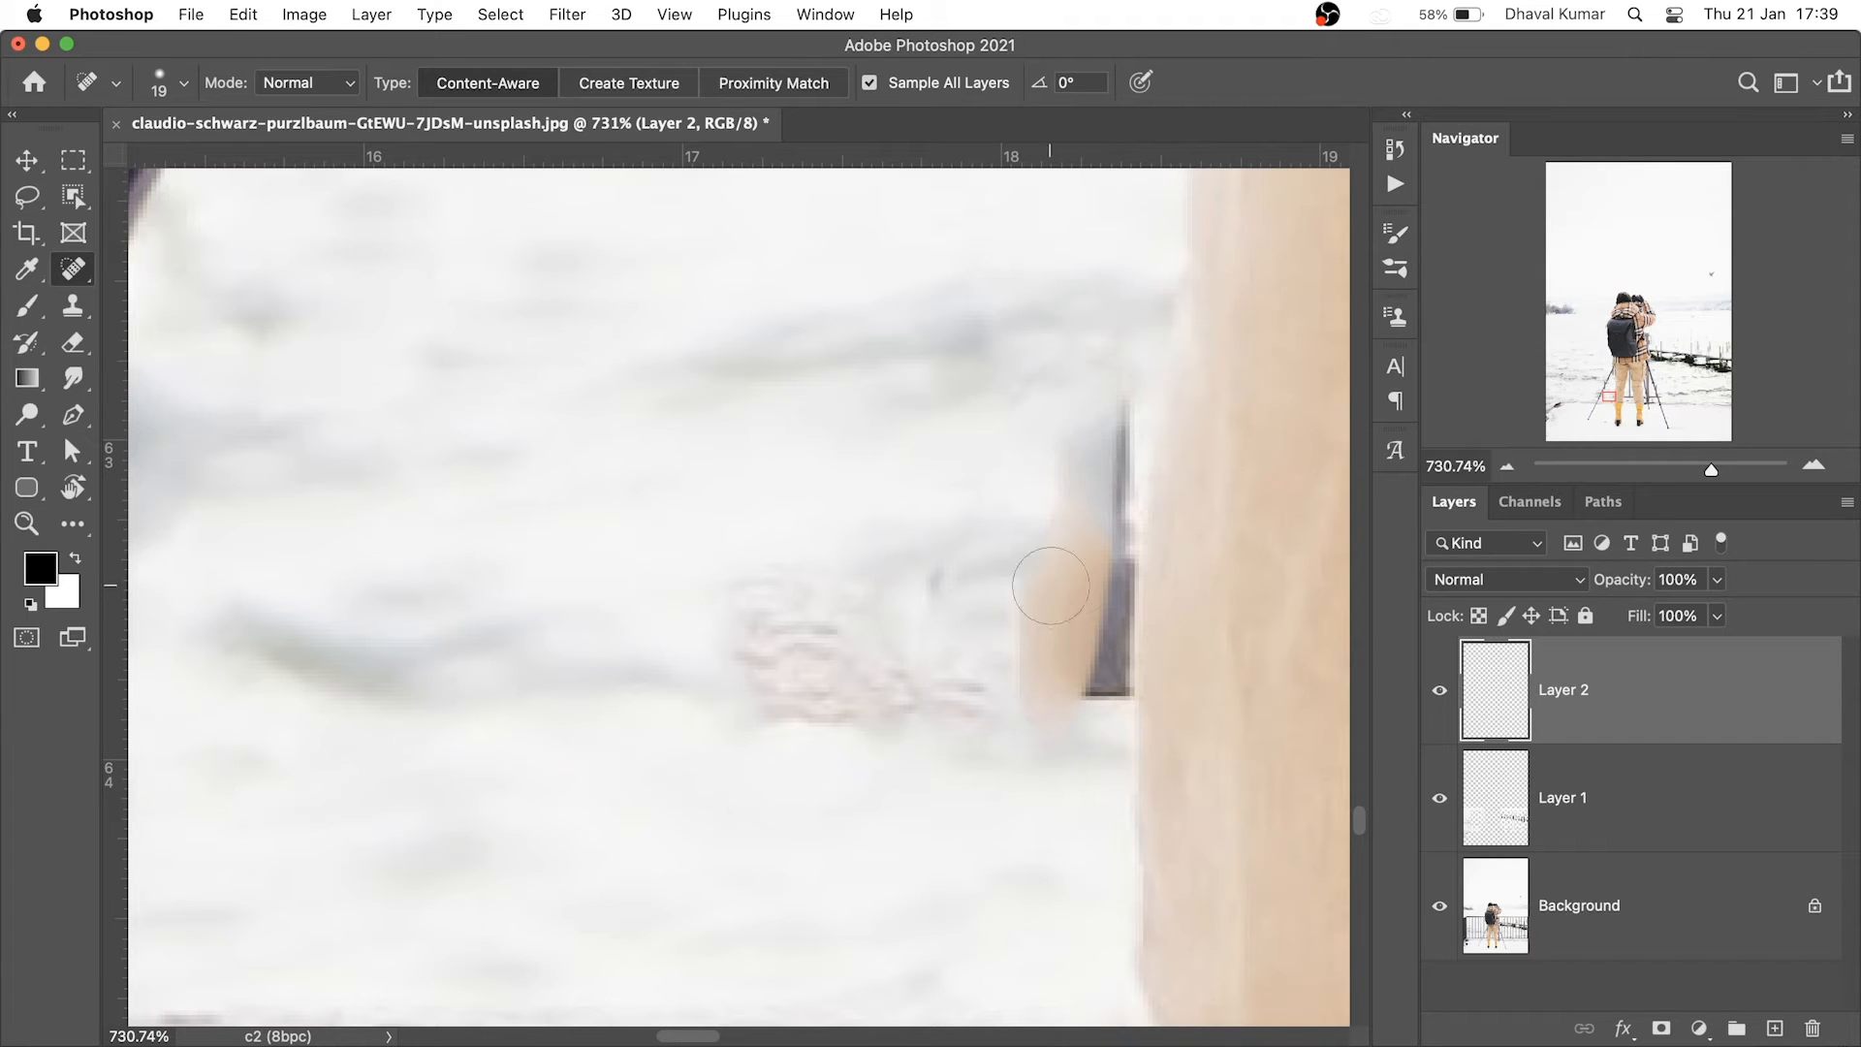
drag(1005, 597, 898, 565)
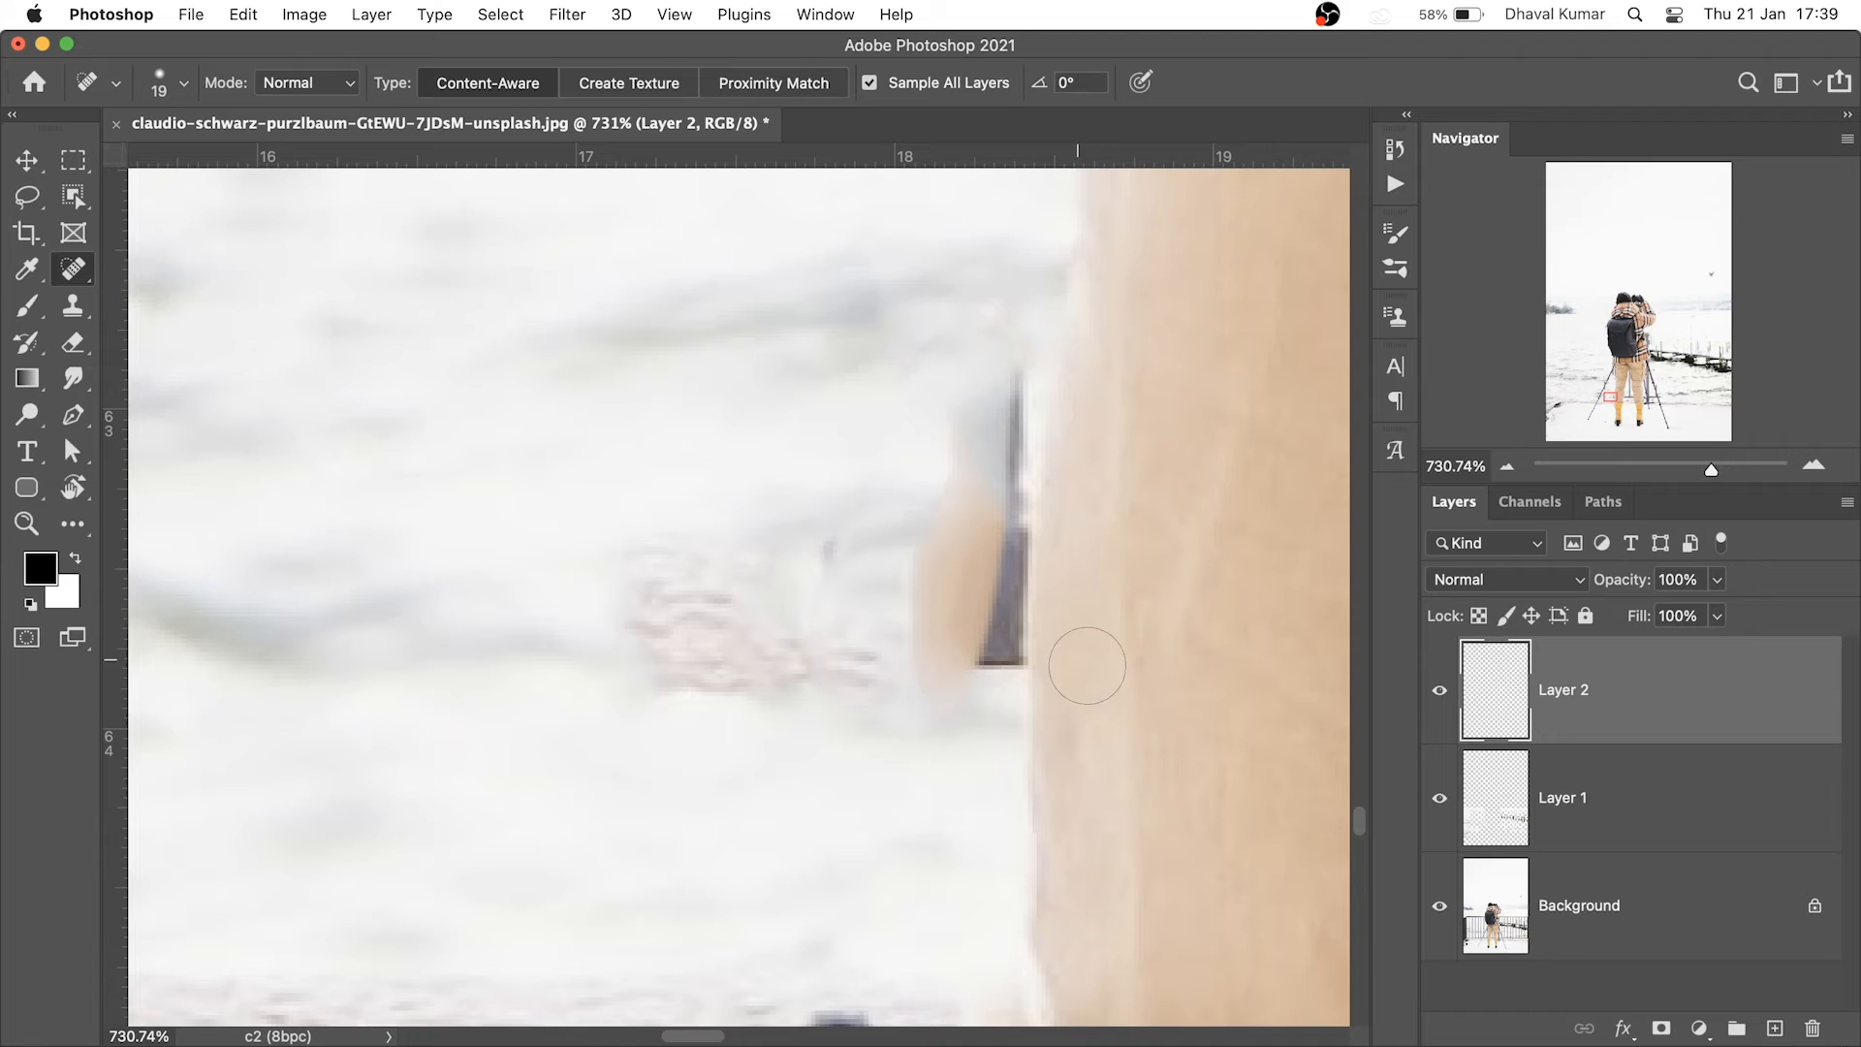
alt+click(1031, 789)
Dismiss the warning and clone snow over the fence remnant and dark mark beside the leg
click(1001, 502)
click(73, 308)
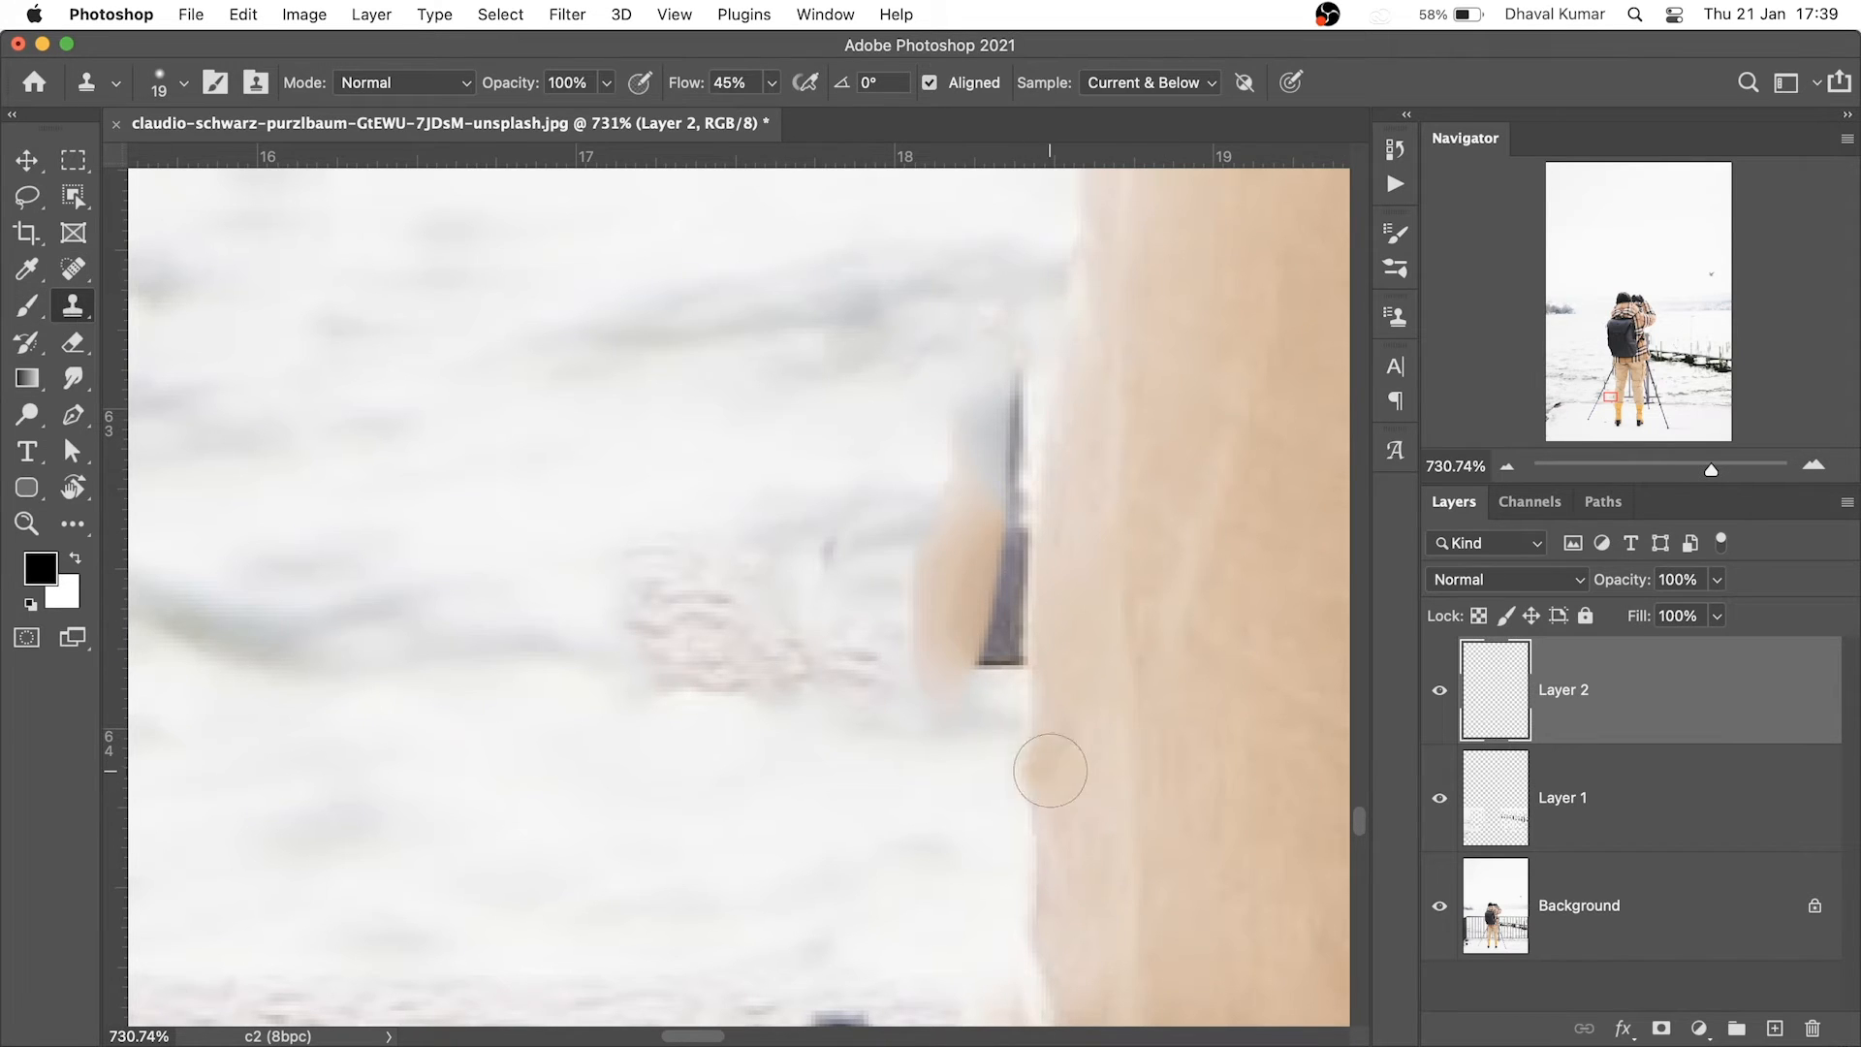
alt+click(1030, 772)
mouse_move(1025, 667)
mouse_down()
mouse_move(1072, 324)
mouse_move(1022, 382)
mouse_move(963, 531)
mouse_move(952, 671)
mouse_move(978, 610)
mouse_move(932, 596)
mouse_up()
alt+click(848, 749)
alt+click(807, 678)
mouse_move(911, 676)
mouse_down()
mouse_move(951, 606)
mouse_move(960, 533)
mouse_move(980, 581)
mouse_move(960, 557)
mouse_move(906, 555)
mouse_move(834, 594)
mouse_up()
drag(1170, 601, 1116, 717)
Clone snow up the left edge and body of the grey pole between the legs
drag(1116, 737, 1251, 742)
drag(972, 532, 786, 669)
drag(1048, 516, 1061, 710)
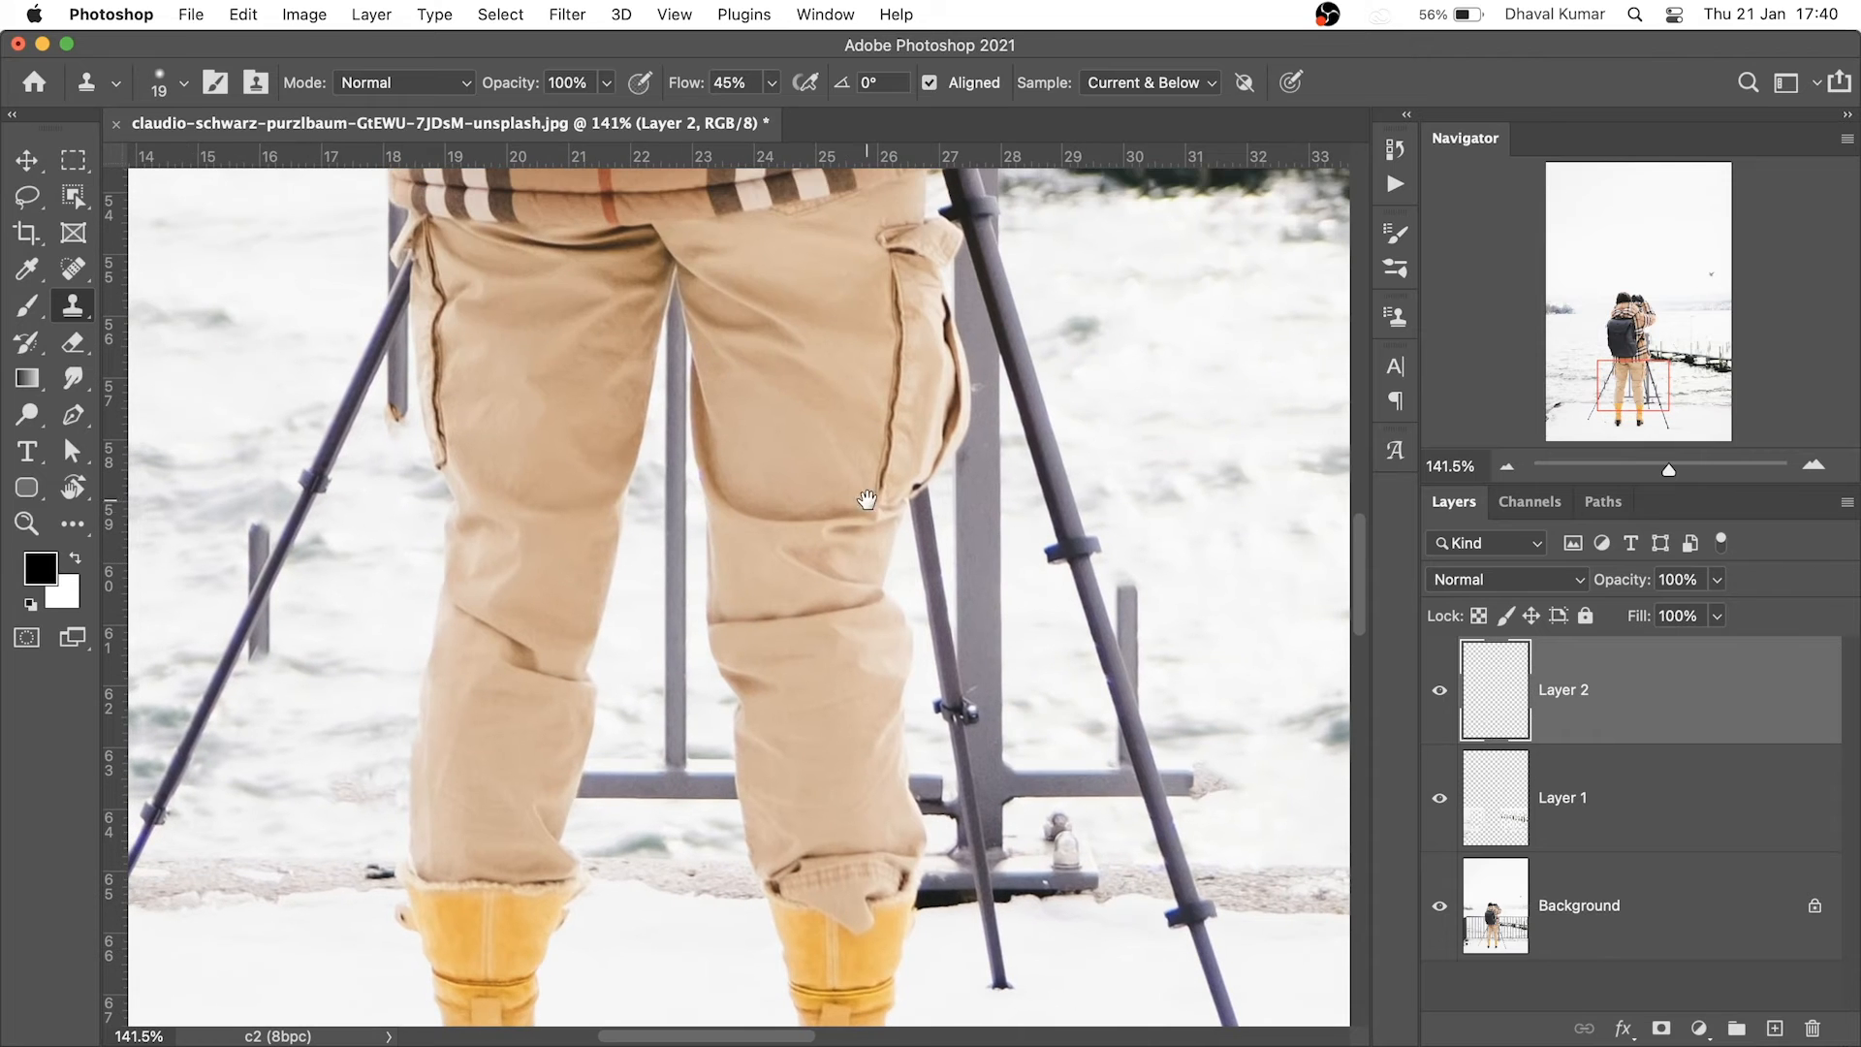
mouse_move(691, 320)
mouse_down()
mouse_move(785, 532)
mouse_move(777, 582)
mouse_move(746, 582)
mouse_up()
drag(638, 849, 632, 703)
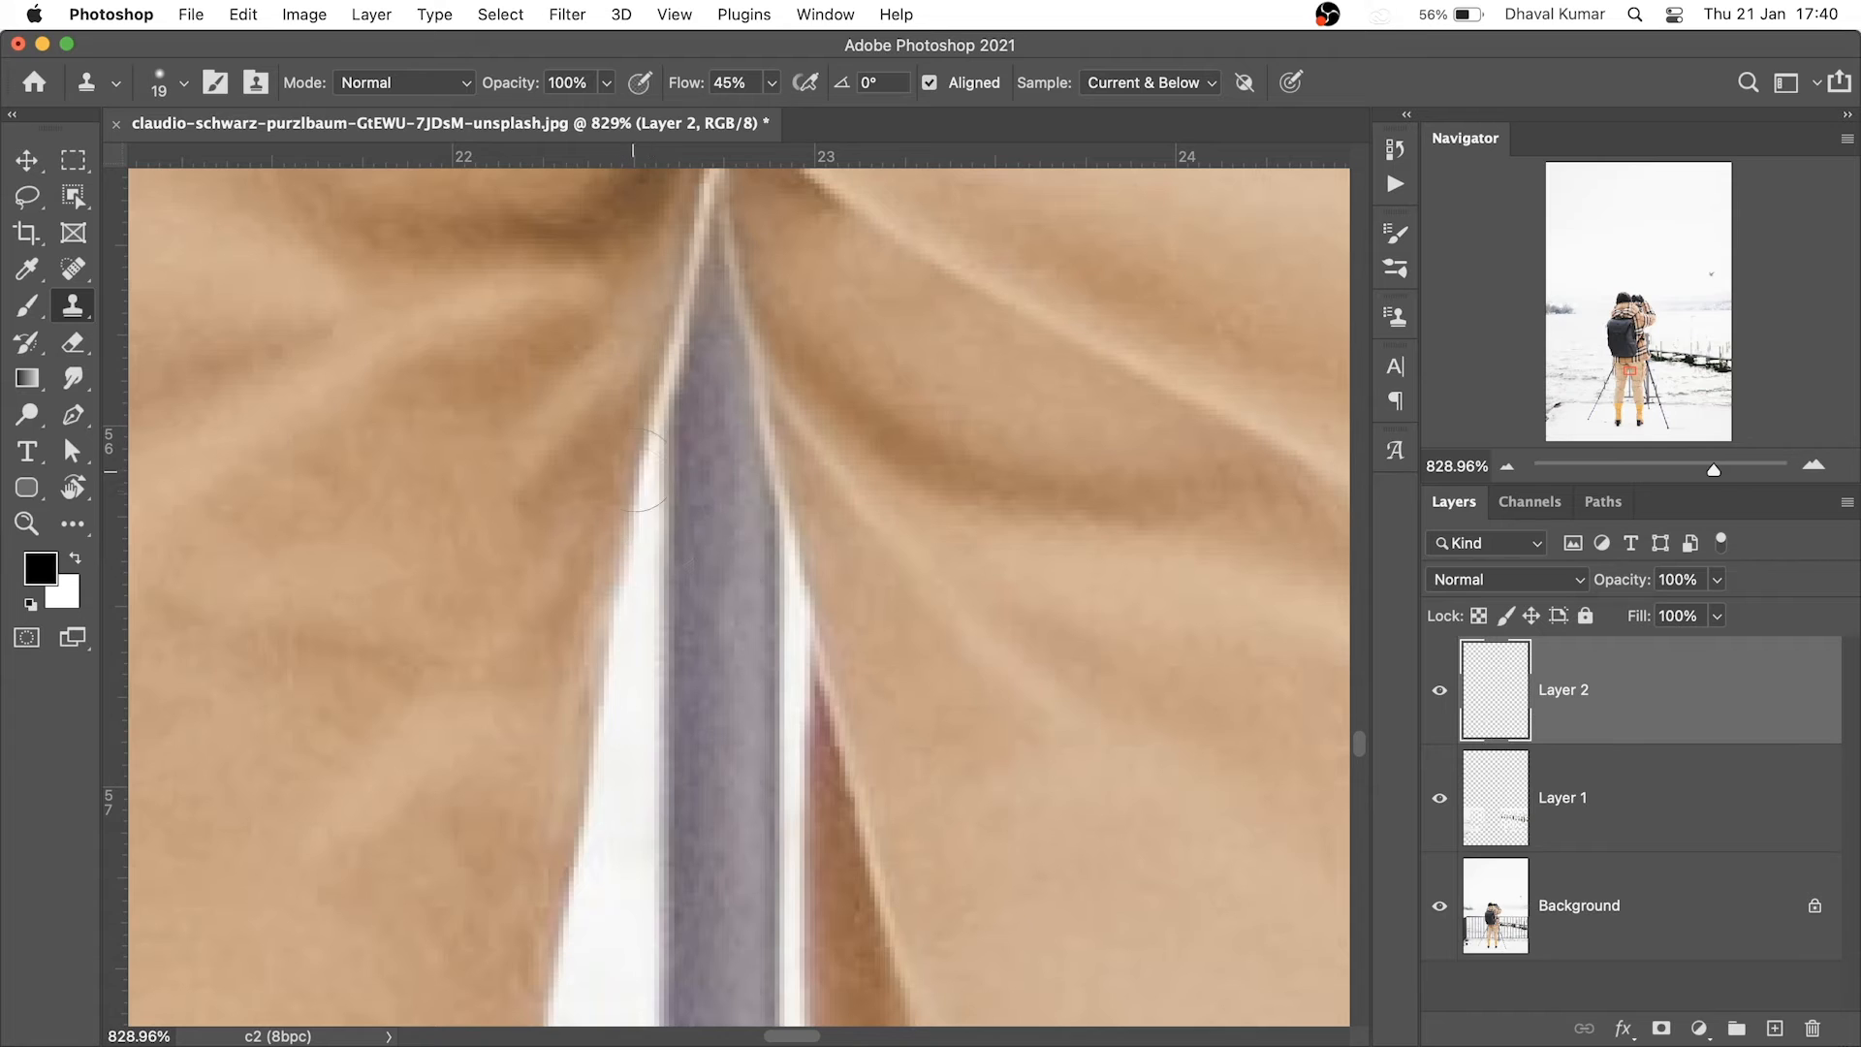
drag(639, 457, 678, 343)
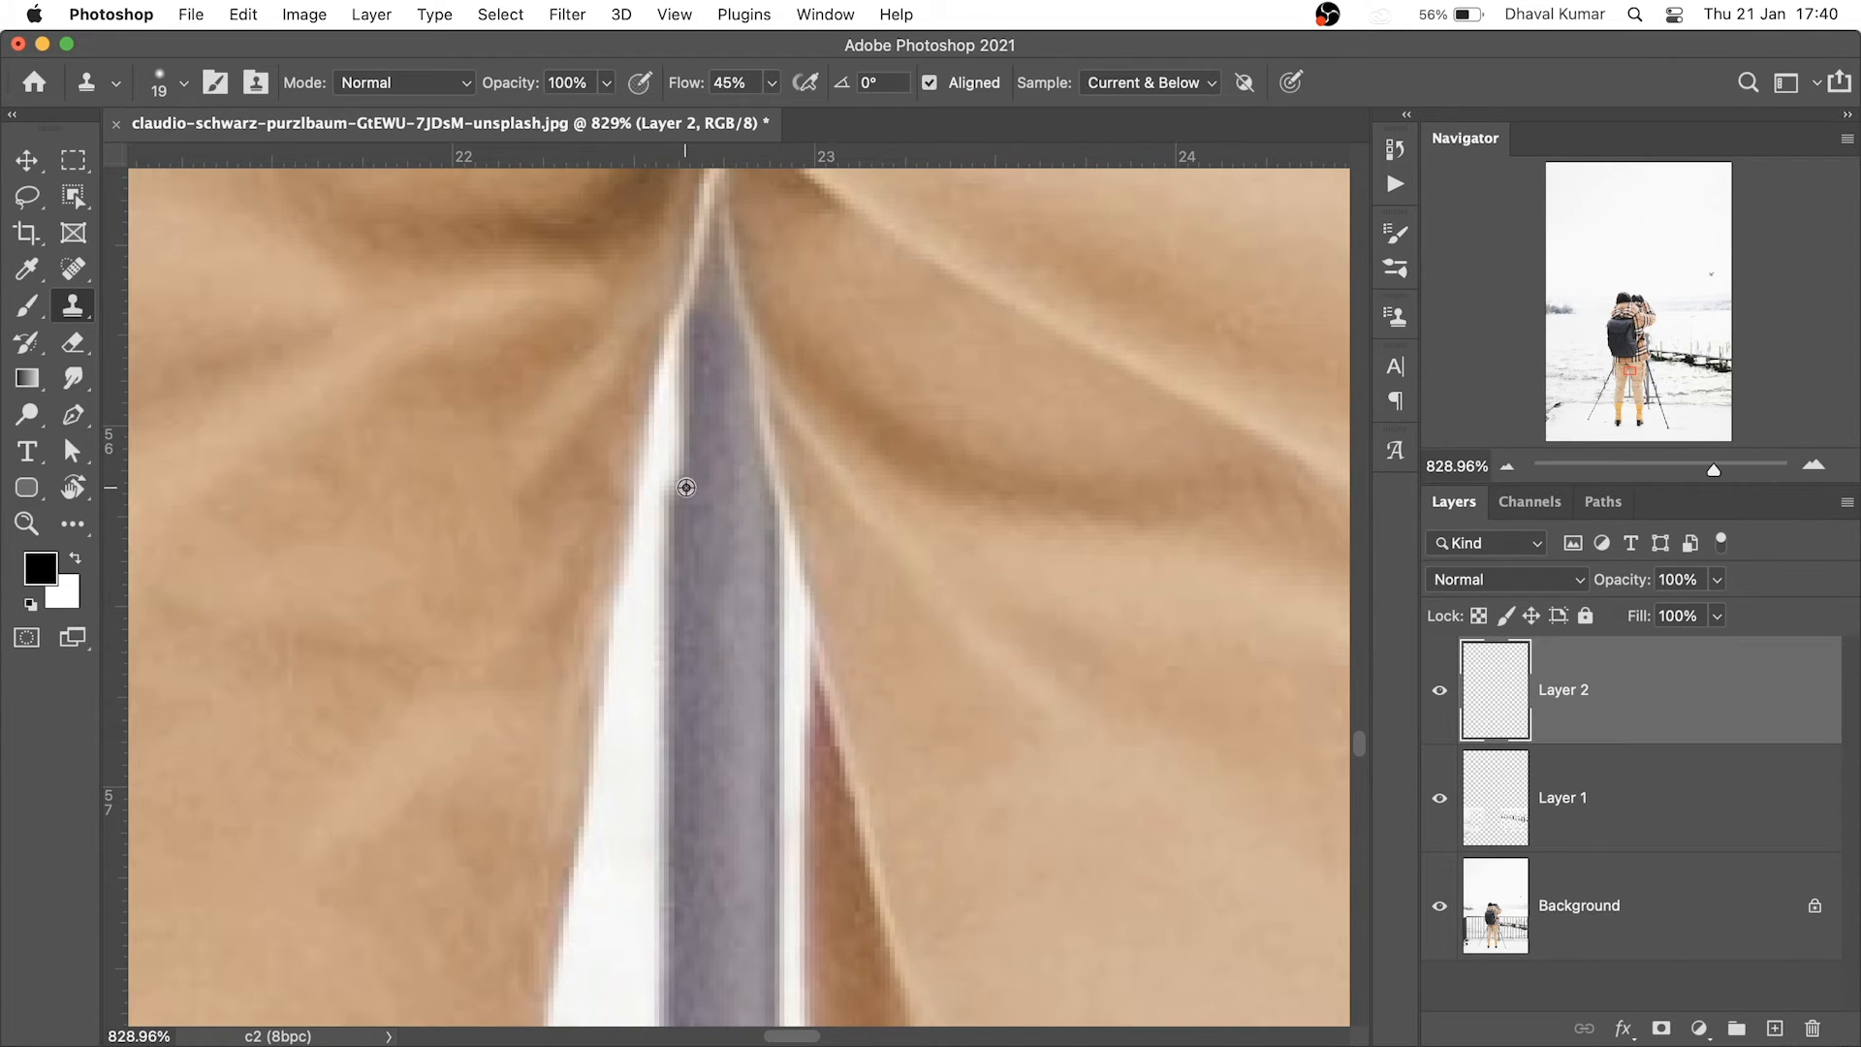
drag(651, 418, 722, 281)
alt+click(627, 831)
drag(680, 495, 687, 660)
scroll(725, 520, down, 3)
alt+click(694, 578)
drag(731, 587, 706, 691)
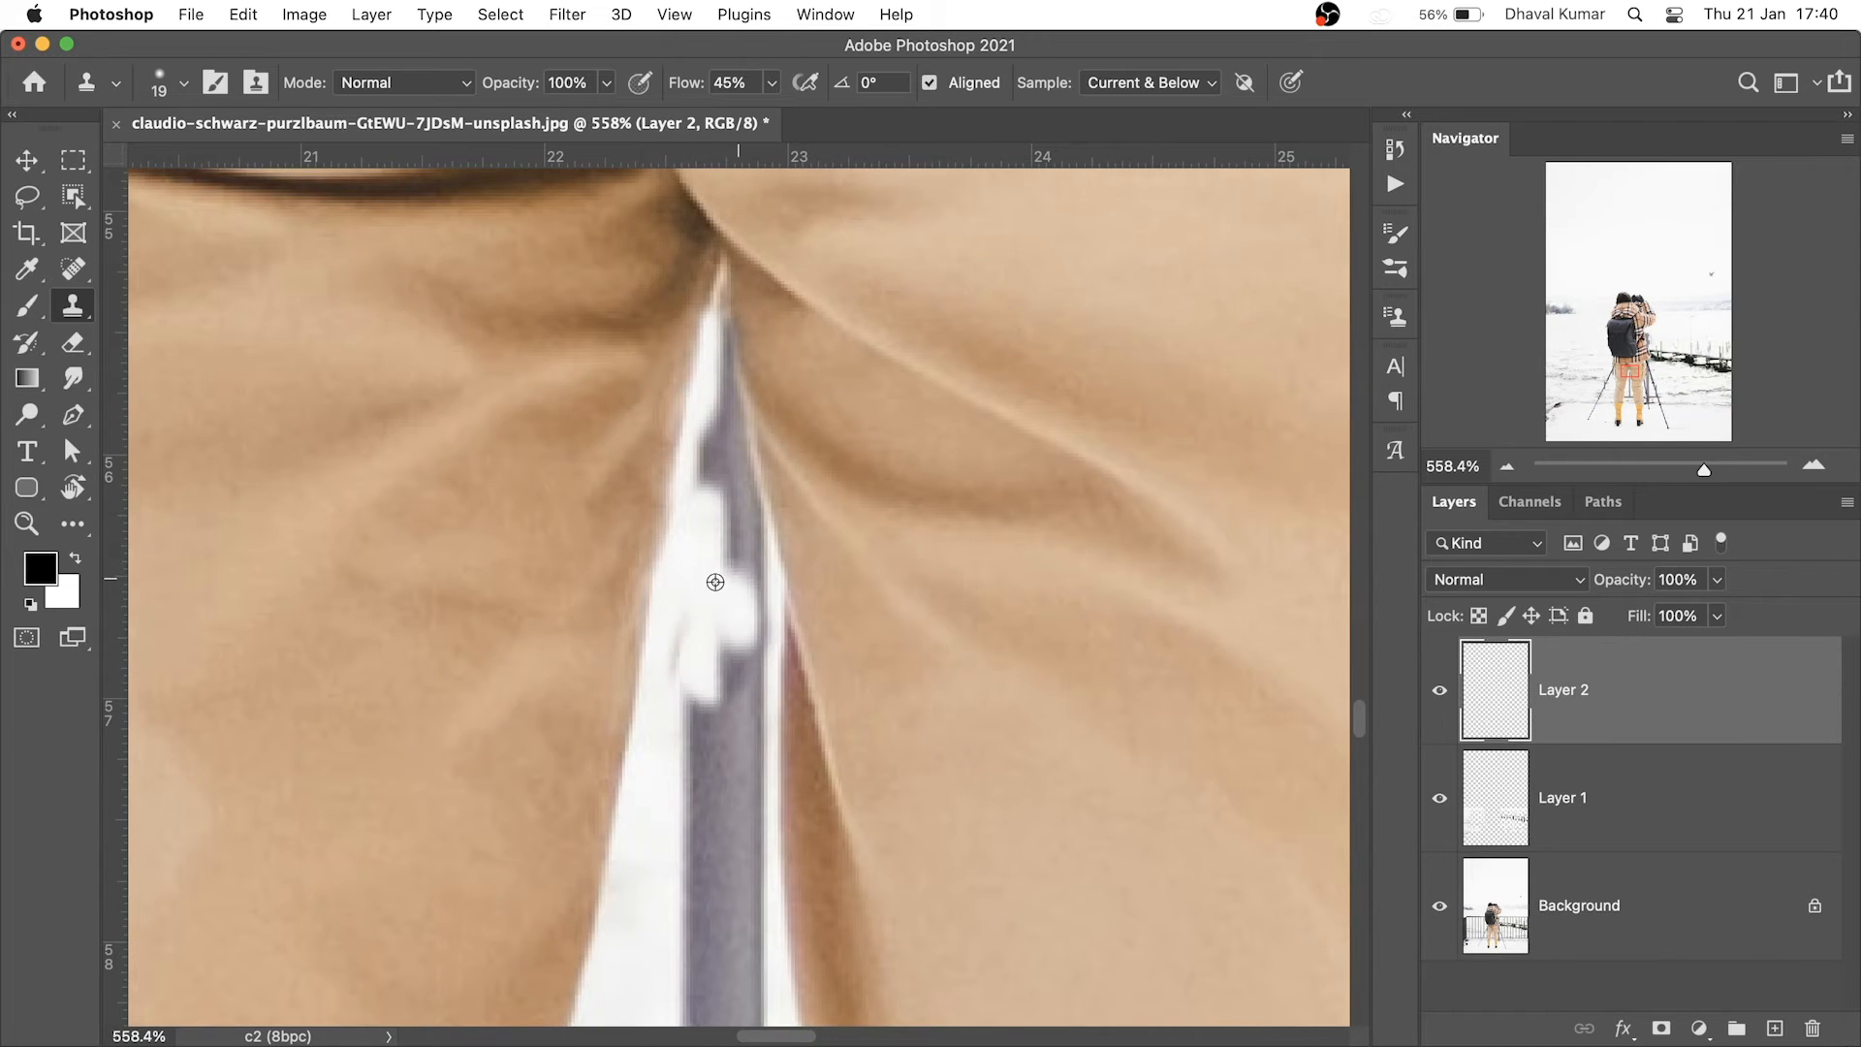
With a 9 px clone brush, whiten the top of the grey pole, undoing a brown blob
drag(715, 549, 691, 560)
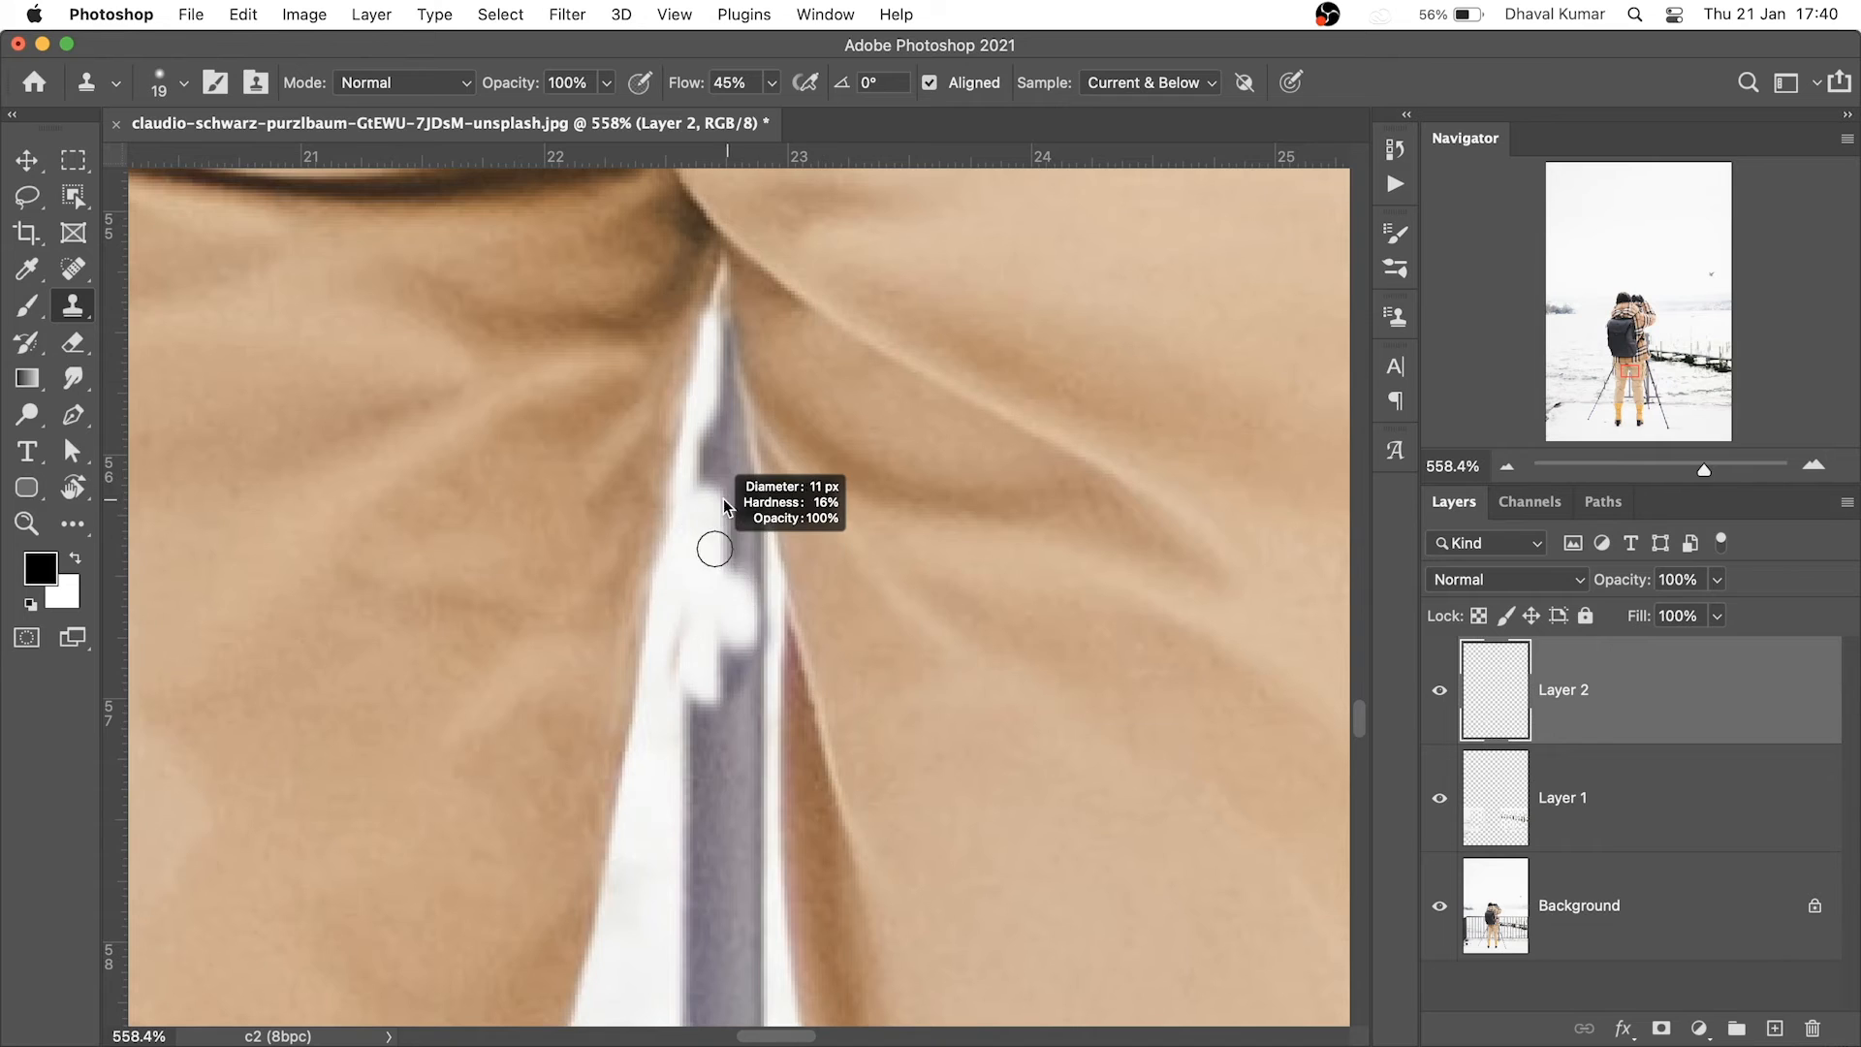
drag(723, 498, 718, 500)
drag(774, 502, 667, 508)
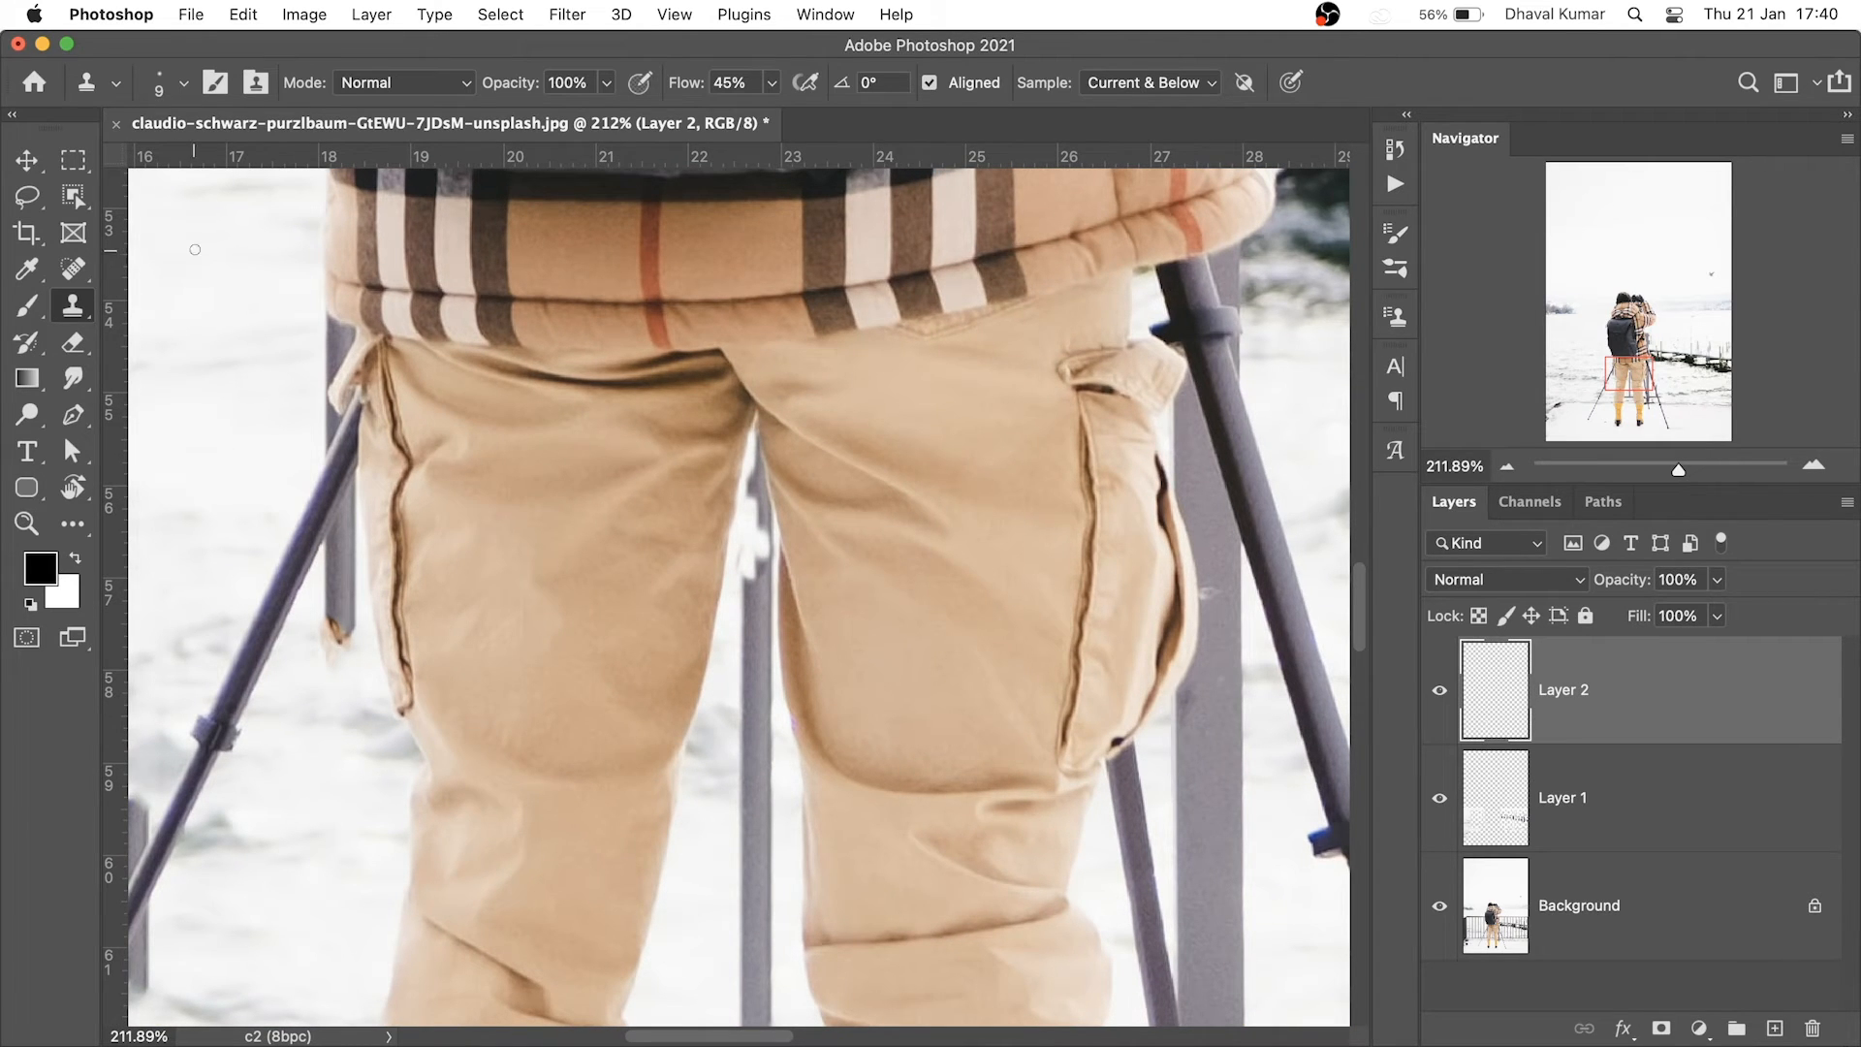
drag(748, 503, 863, 606)
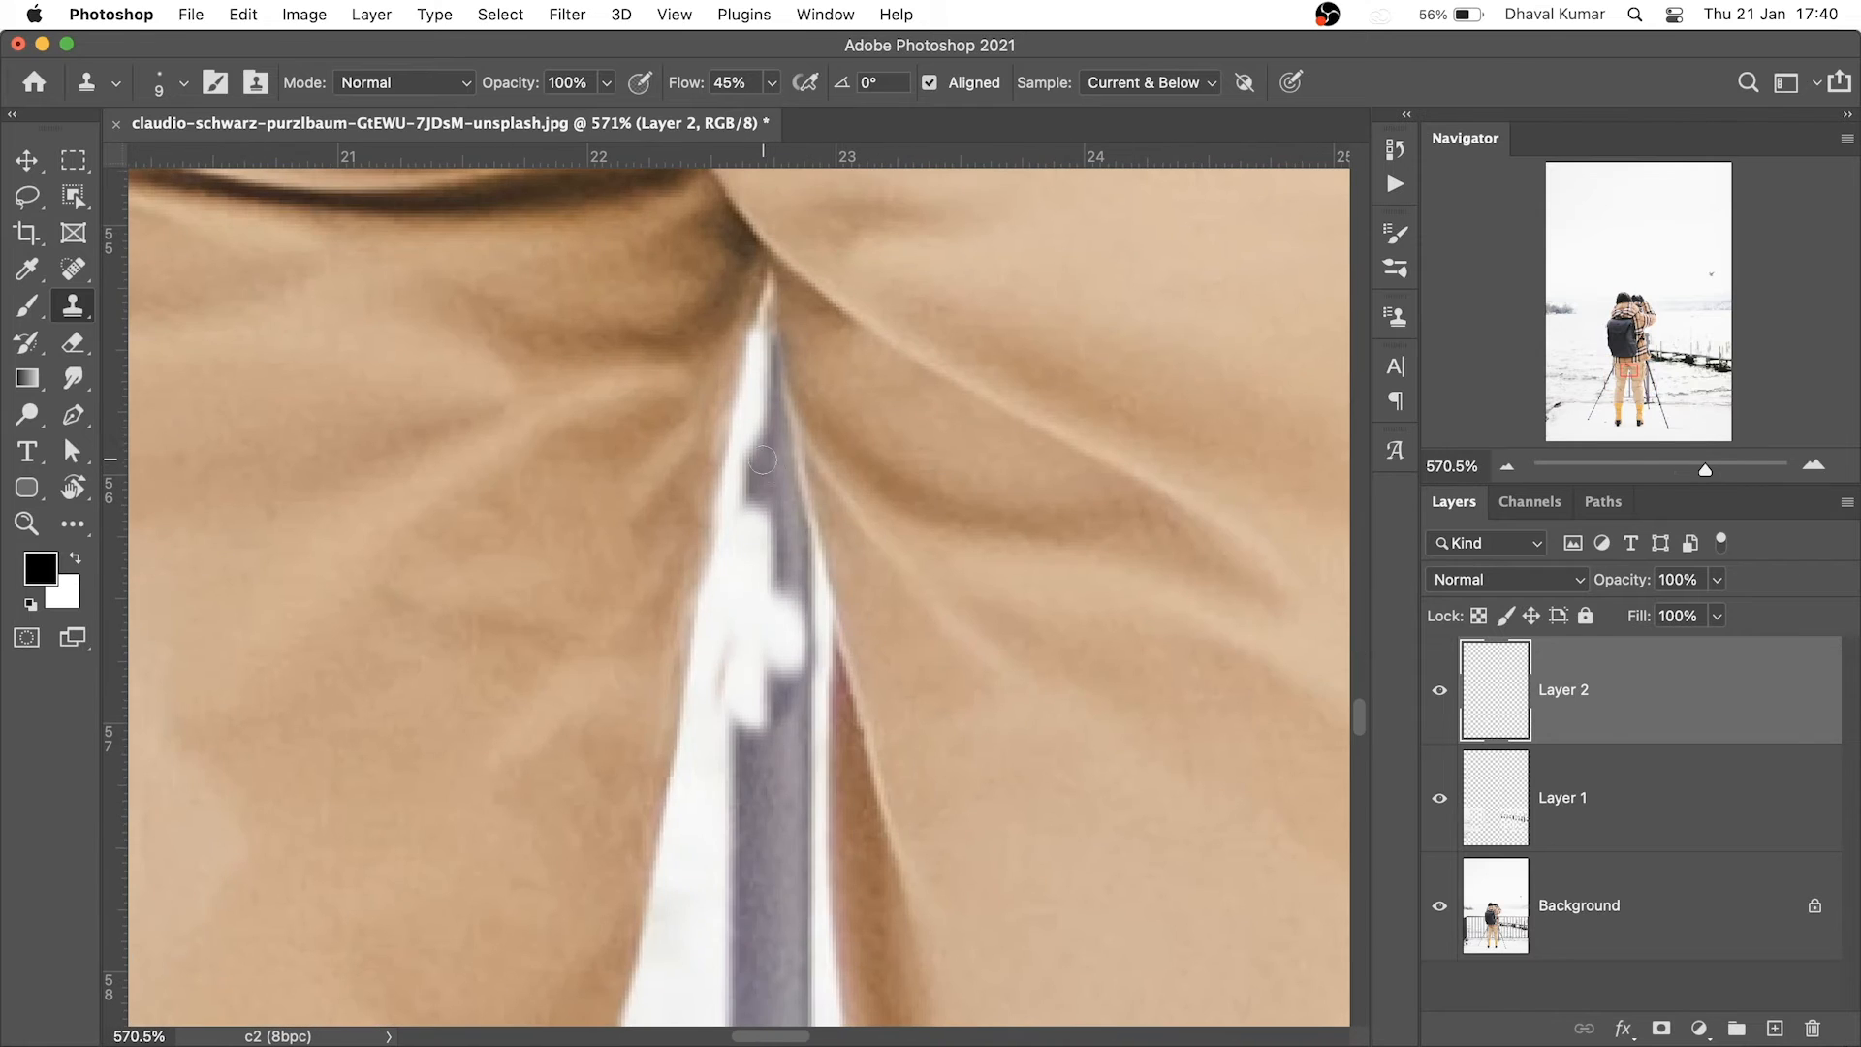
mouse_move(763, 491)
mouse_down()
mouse_move(766, 378)
mouse_move(793, 577)
mouse_up()
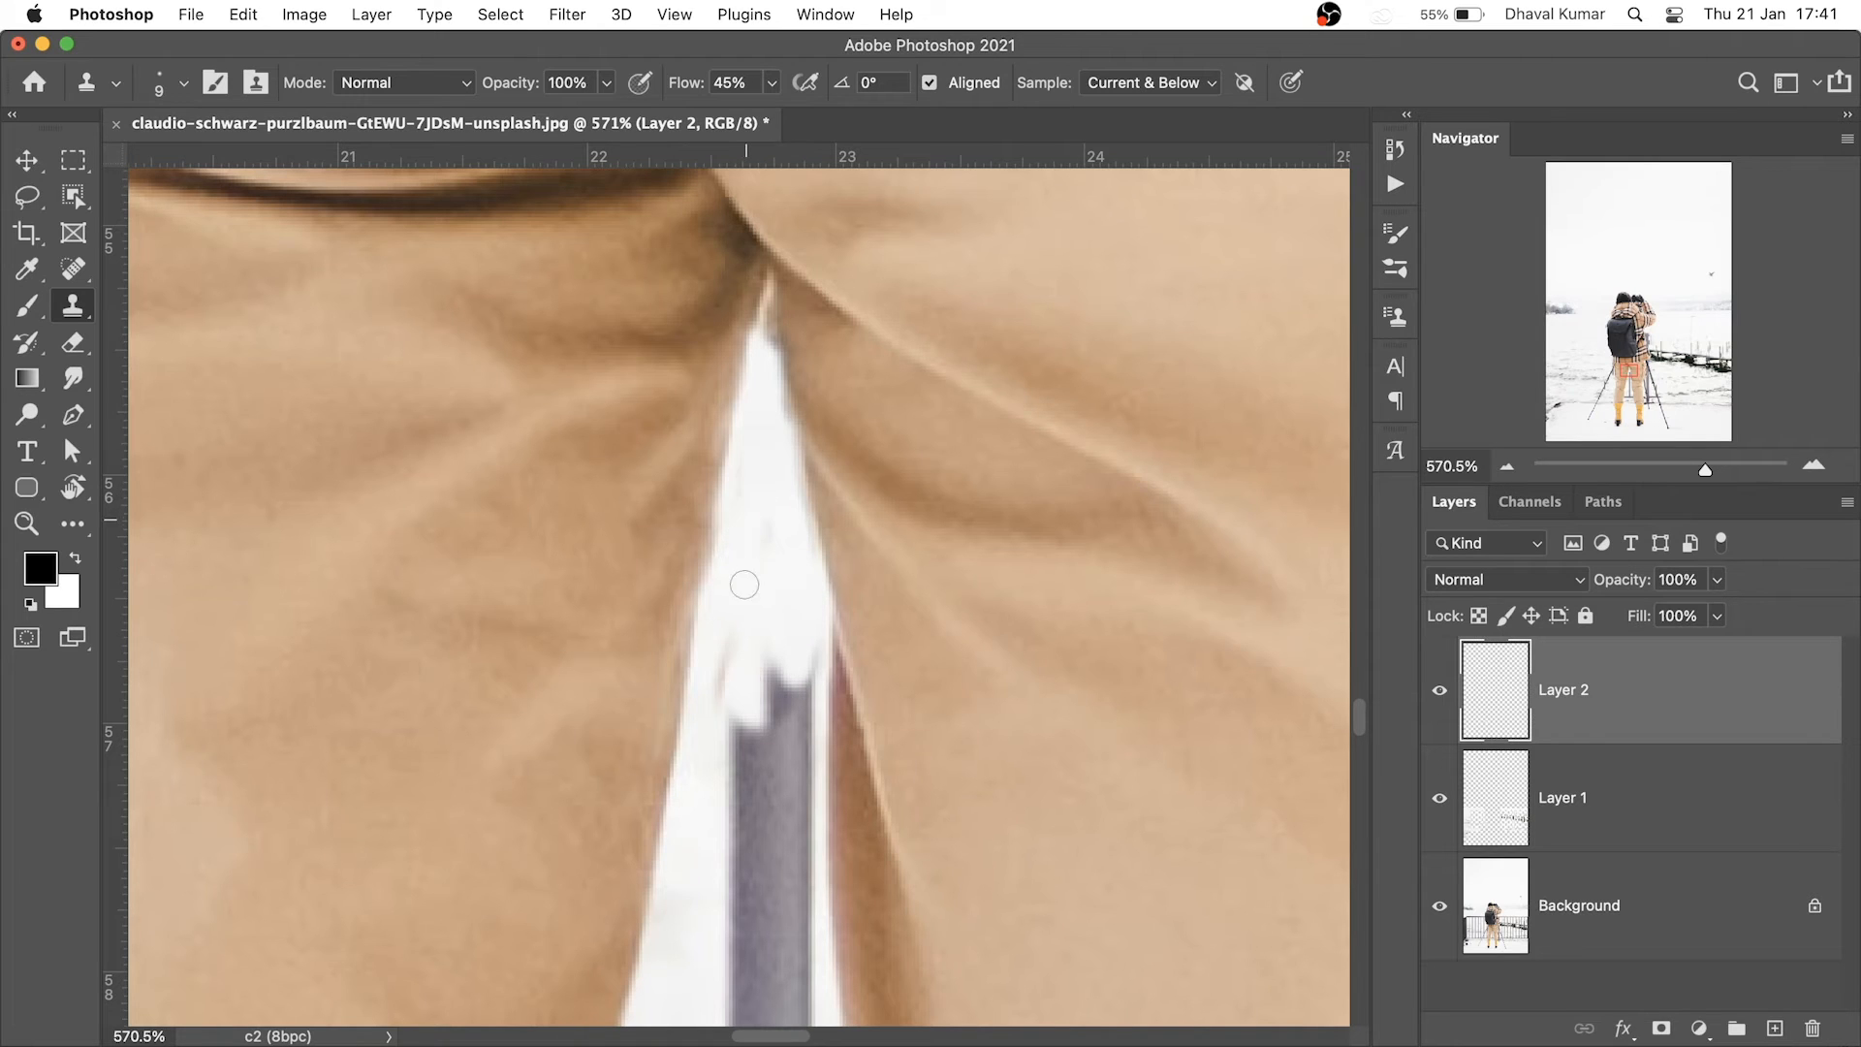
mouse_move(788, 742)
mouse_down()
mouse_move(733, 664)
mouse_move(816, 862)
mouse_move(744, 554)
mouse_up()
scroll(804, 812, down, 3)
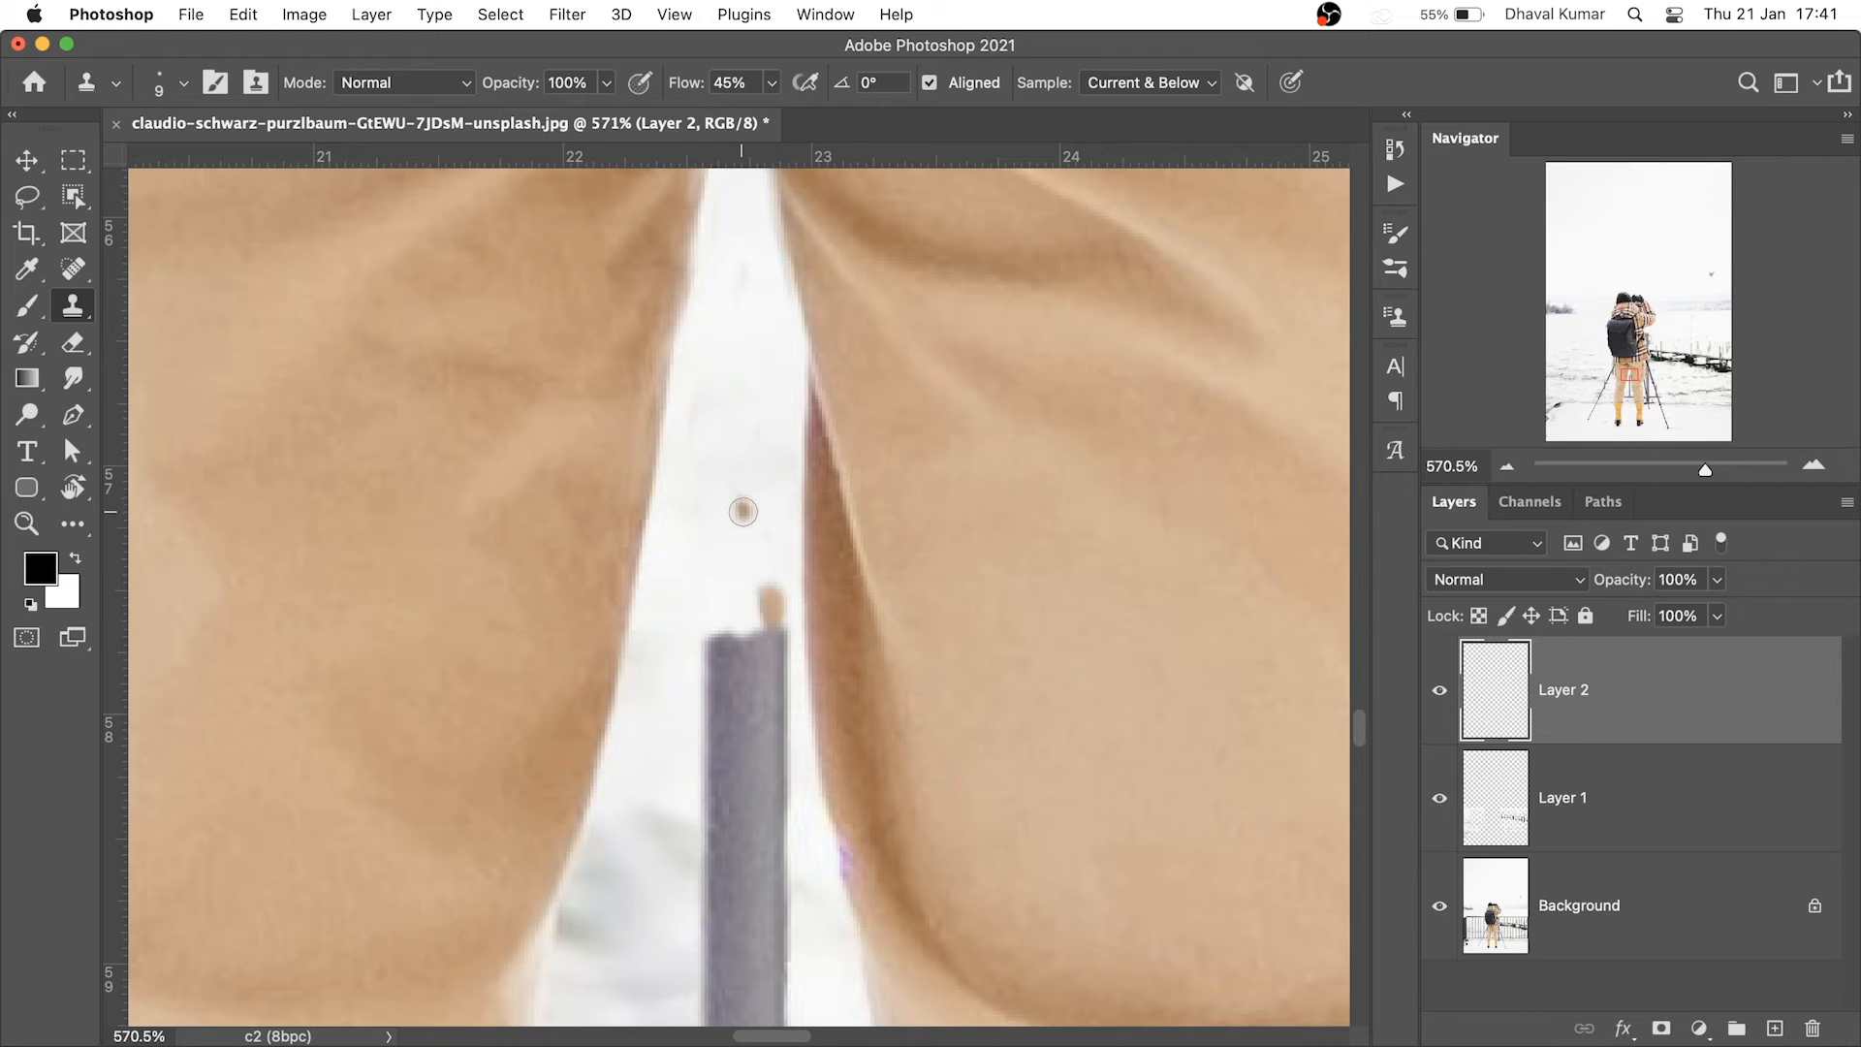
key(super+z)
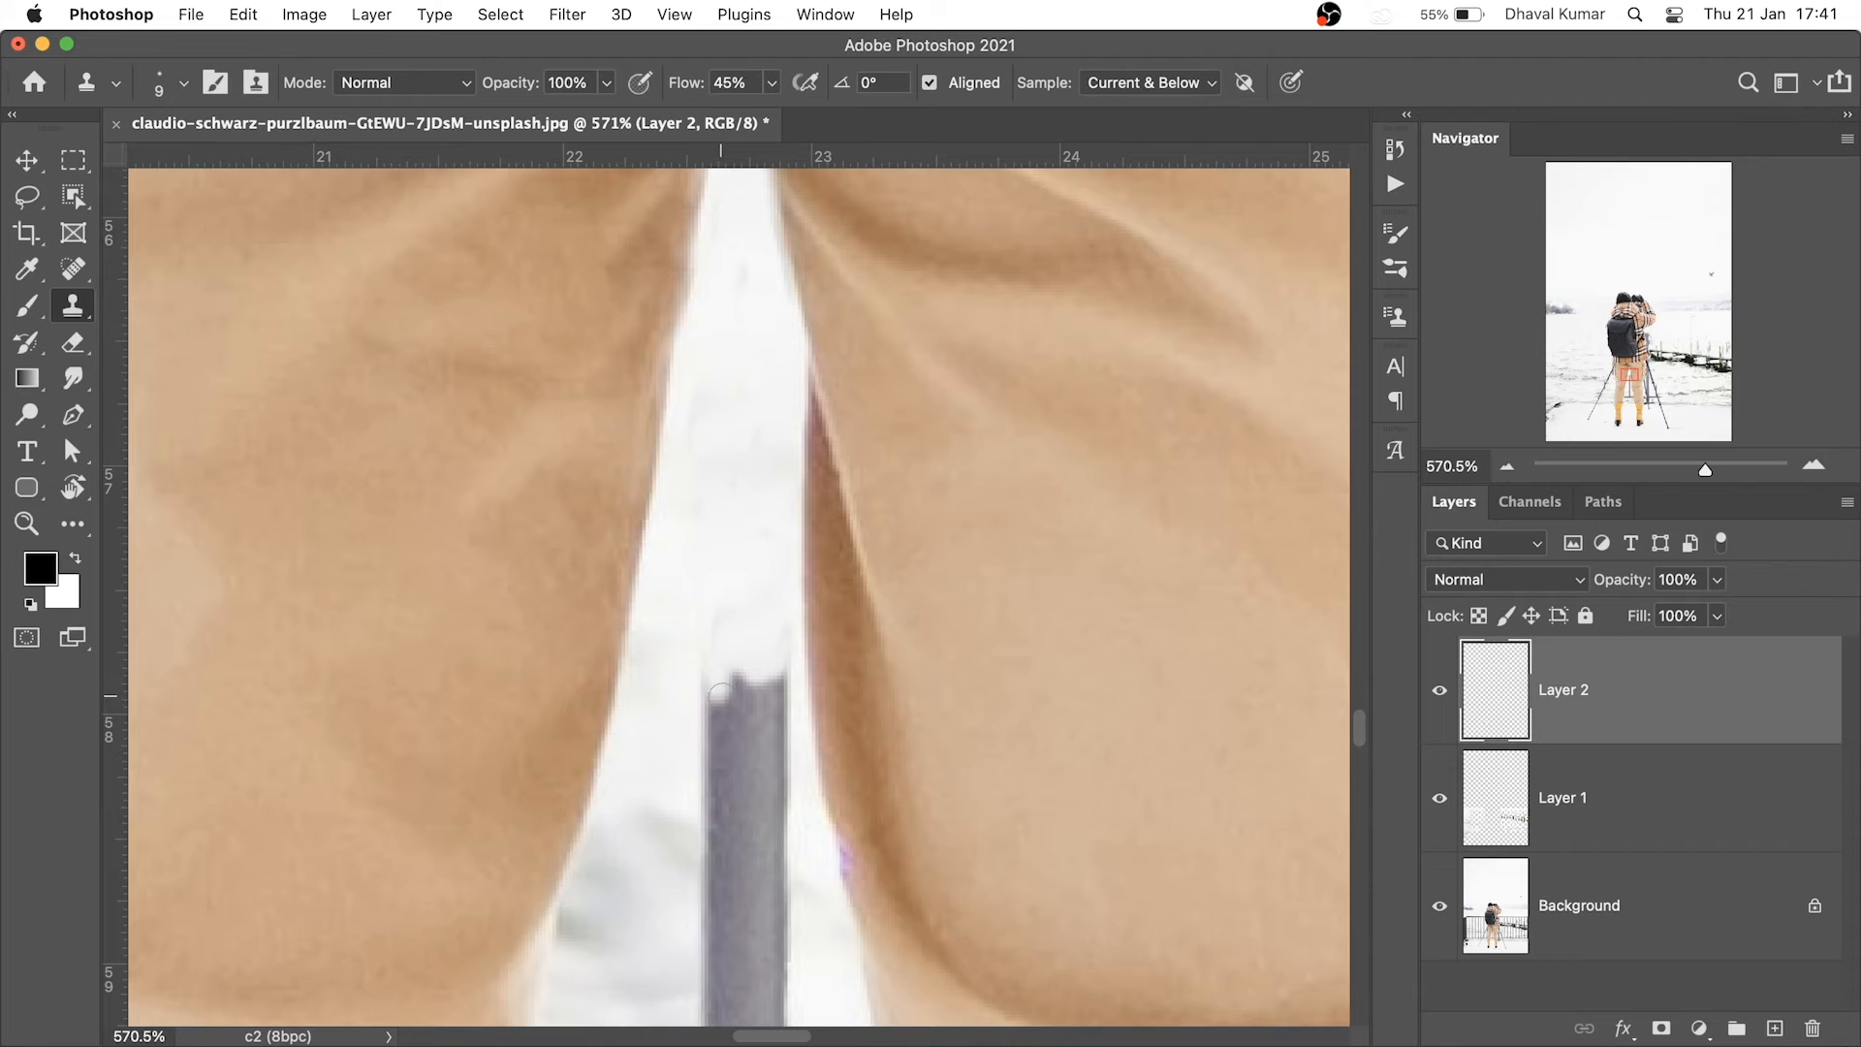
drag(738, 729, 762, 701)
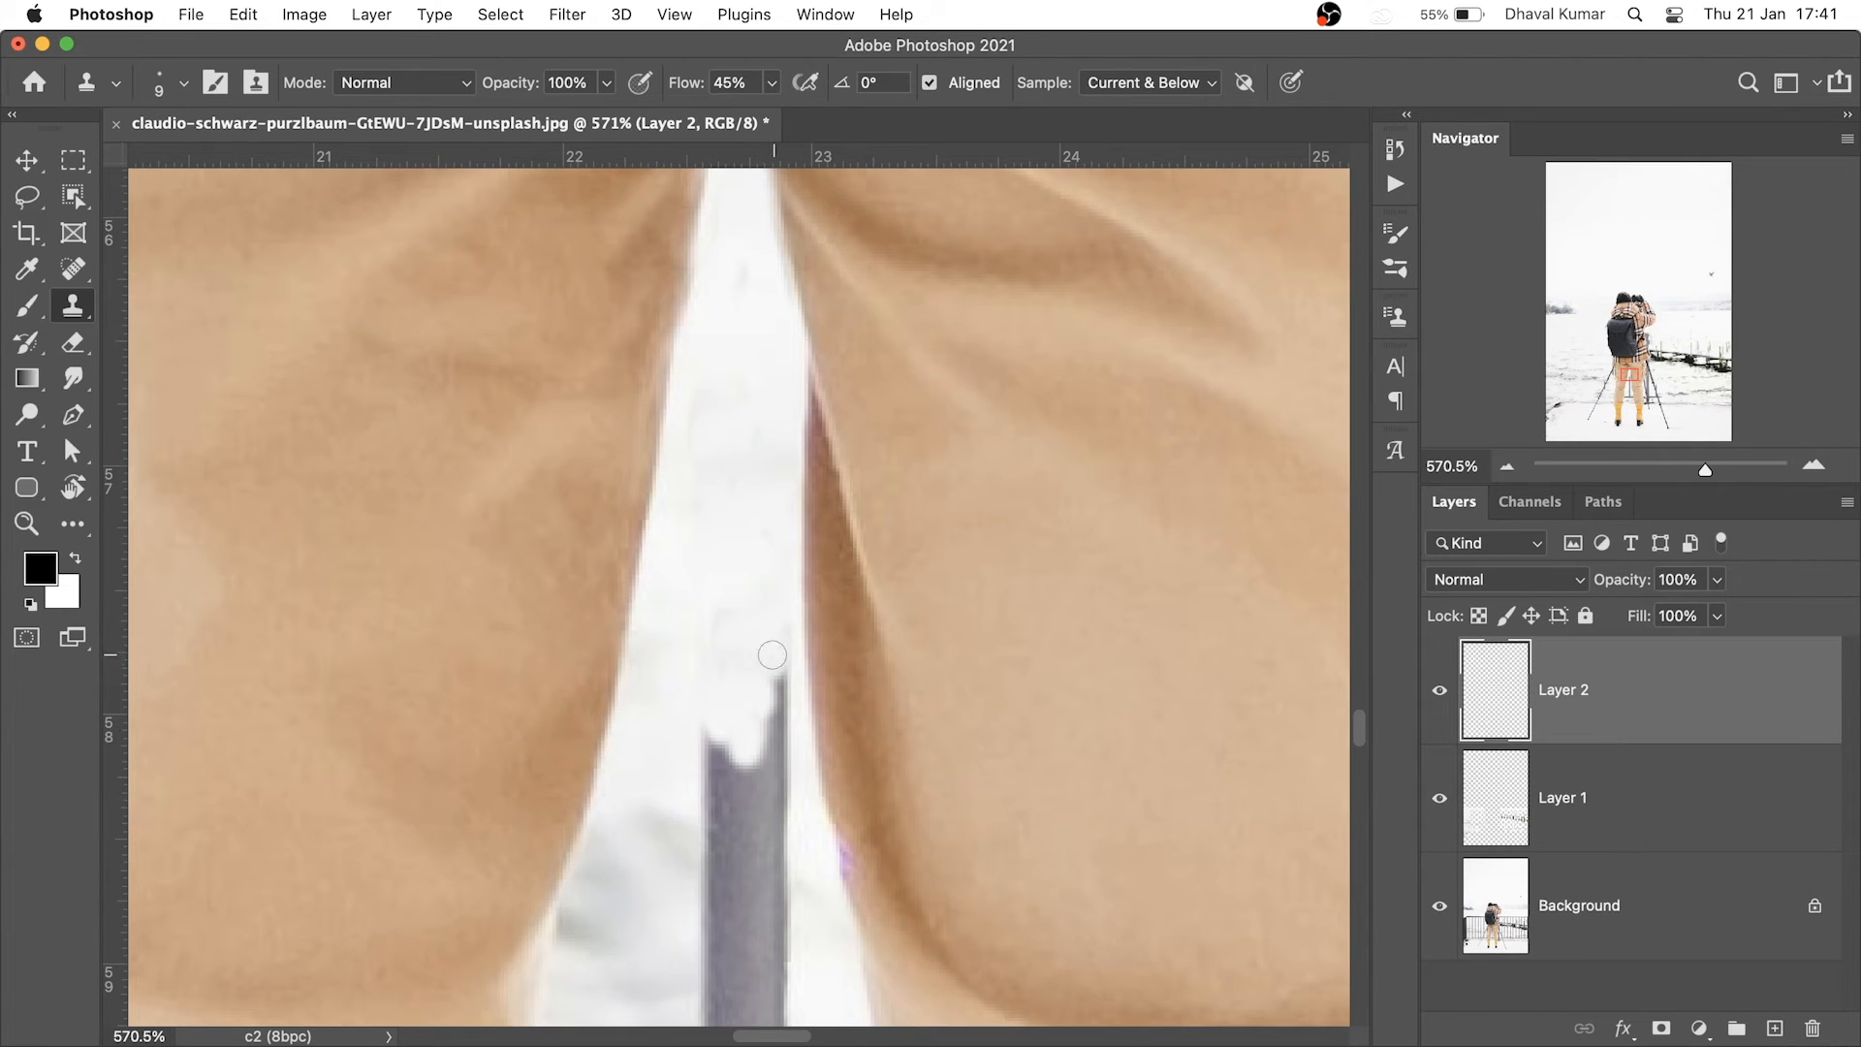
scroll(775, 632, down, 10)
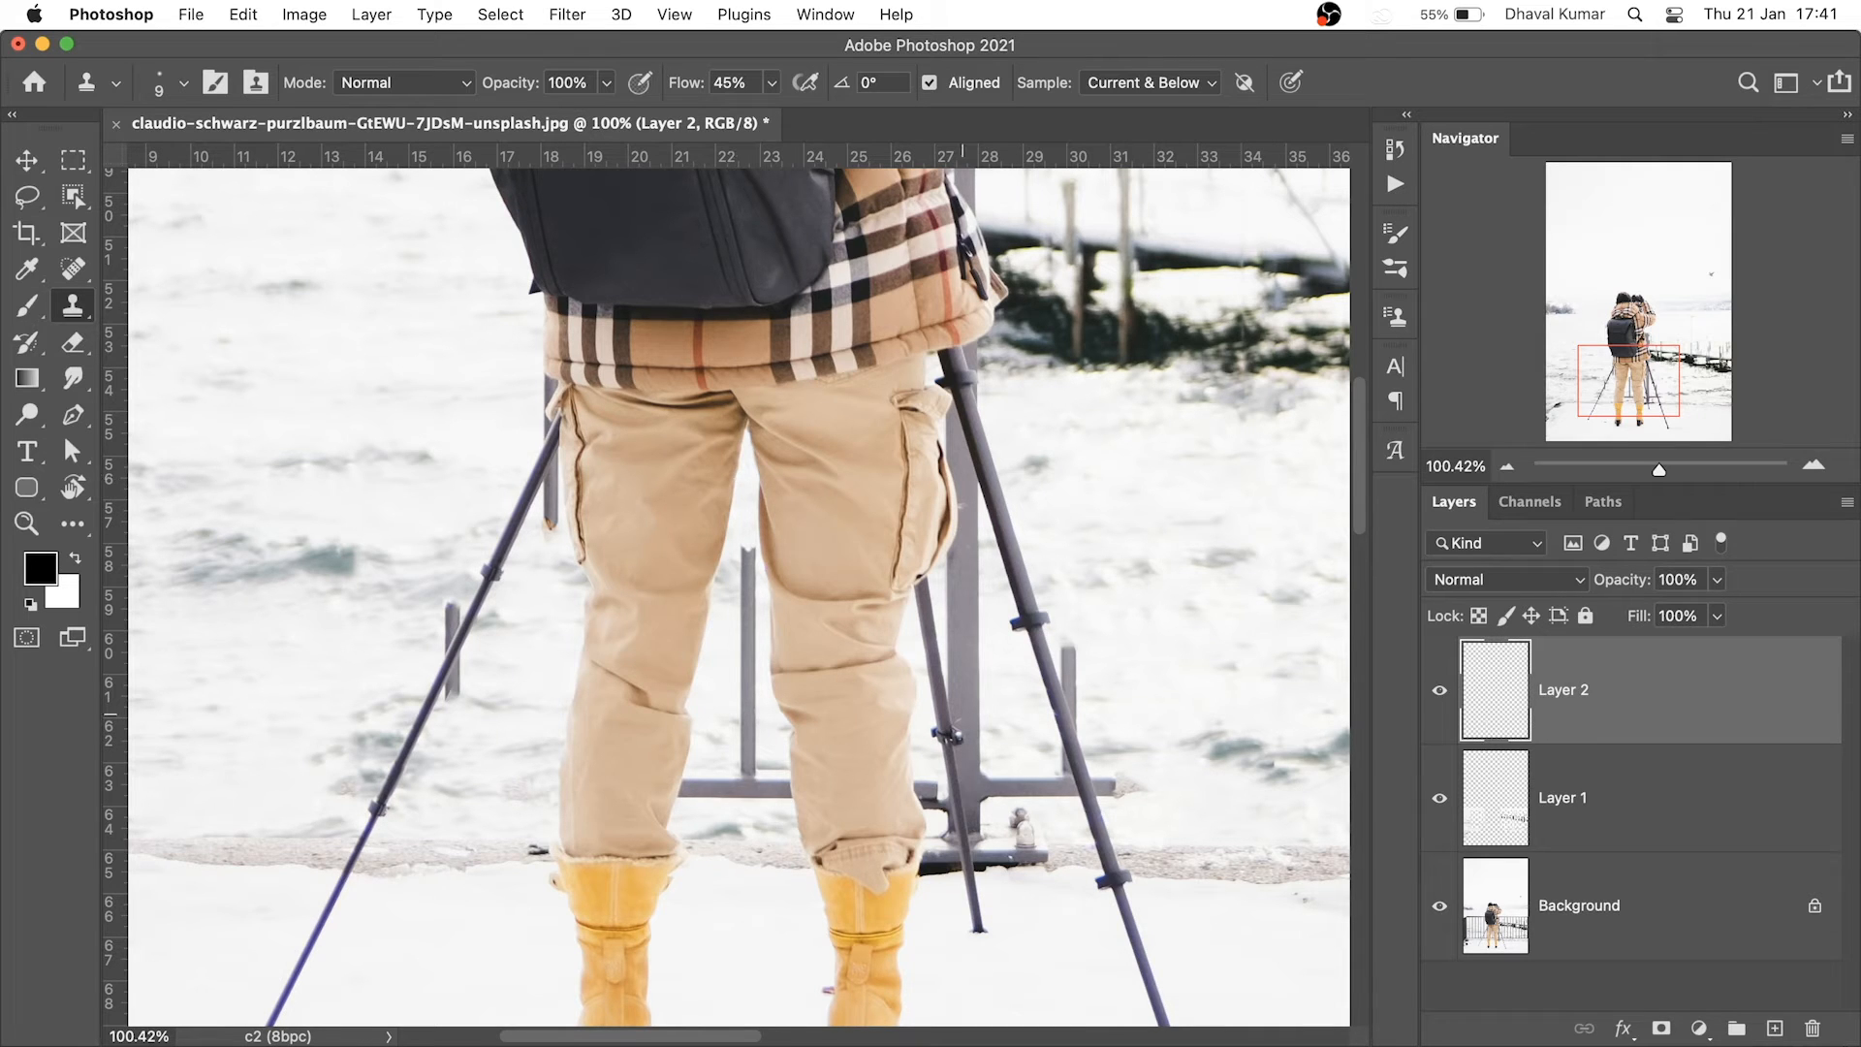
Spot-heal the horizontal railing bar between the boots
mouse_move(713, 764)
mouse_down()
mouse_move(824, 762)
mouse_move(731, 739)
mouse_up()
key(j)
mouse_move(739, 705)
mouse_down()
mouse_move(754, 845)
mouse_move(864, 813)
mouse_up()
drag(903, 700, 934, 817)
drag(957, 712, 970, 836)
With a 24 px Clone Stamp, cover the dark post, stand legs and rail's left end
key(s)
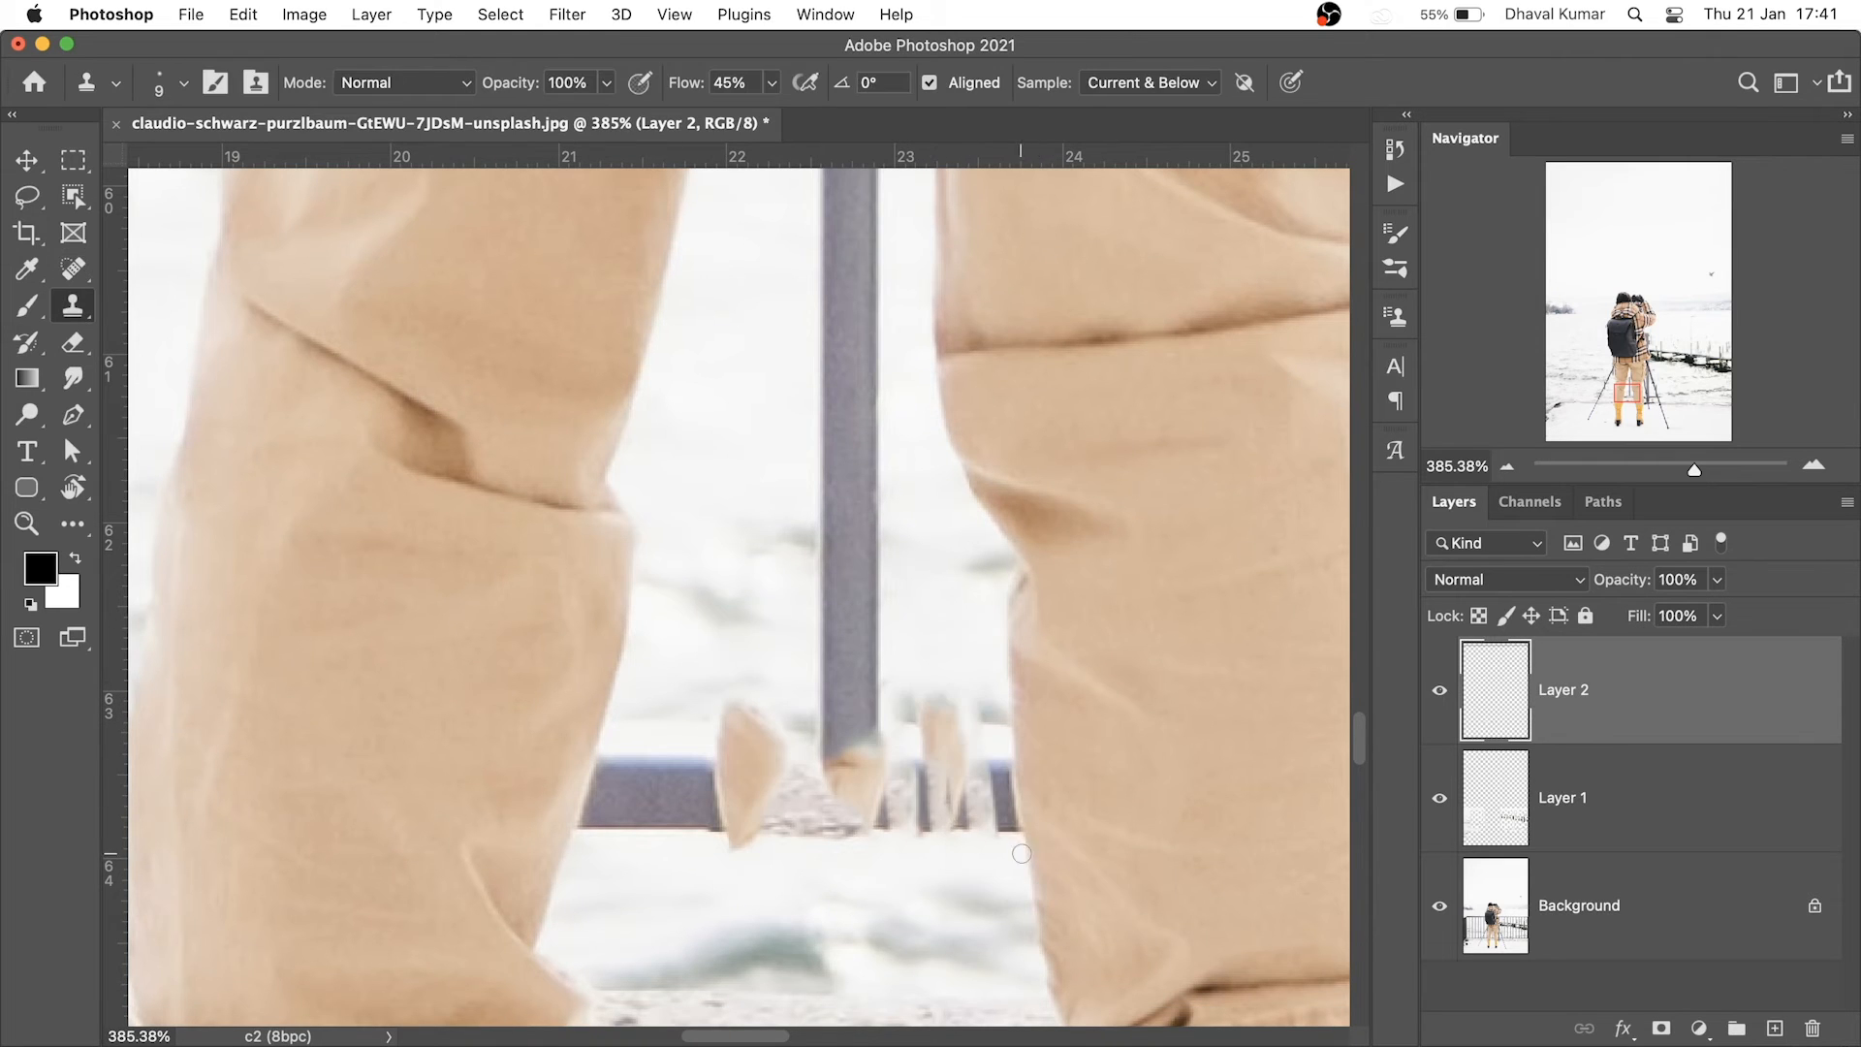
drag(1054, 724, 1089, 727)
drag(1019, 842, 981, 690)
drag(1014, 796, 989, 762)
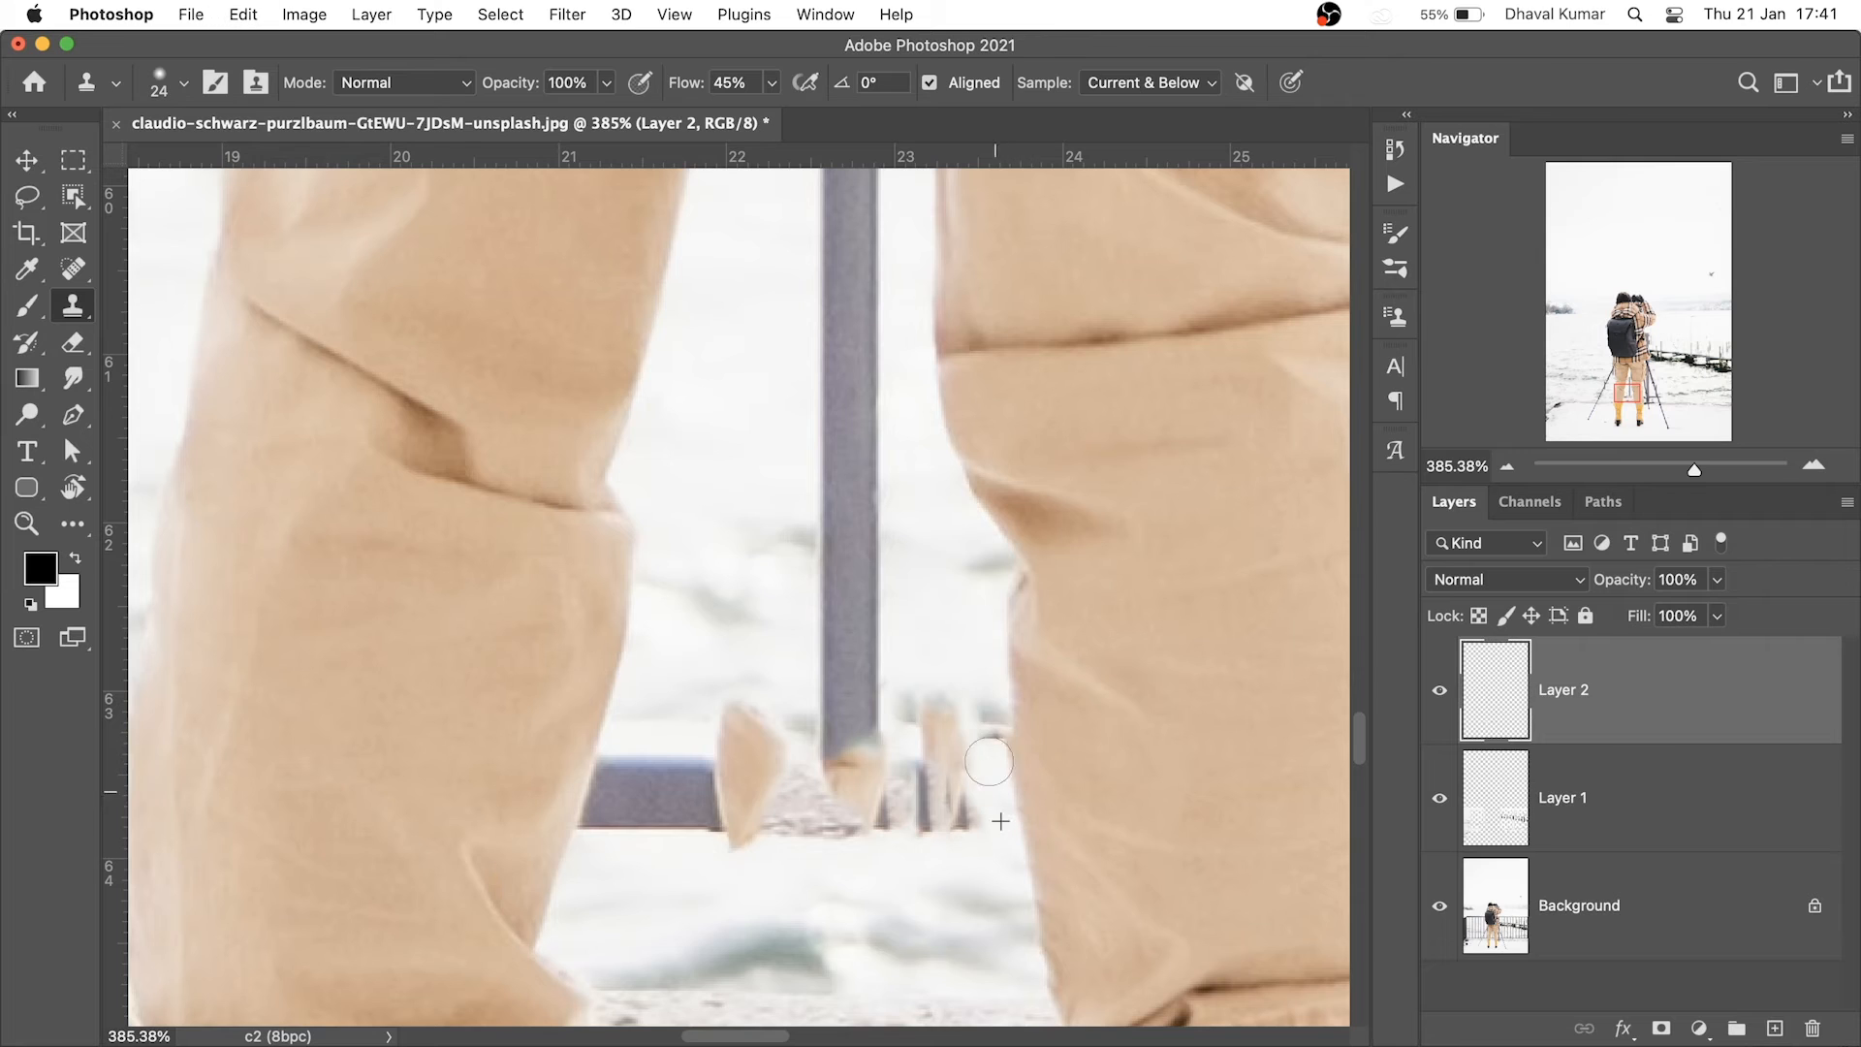
mouse_move(993, 825)
mouse_down()
mouse_move(943, 719)
mouse_move(887, 805)
mouse_up()
mouse_move(594, 747)
mouse_down()
mouse_move(585, 824)
mouse_move(632, 775)
mouse_move(679, 824)
mouse_move(766, 845)
mouse_move(906, 809)
mouse_move(901, 838)
mouse_up()
Heal away the tan patch, the debris at the pole's base and the pole's lower section
click(73, 270)
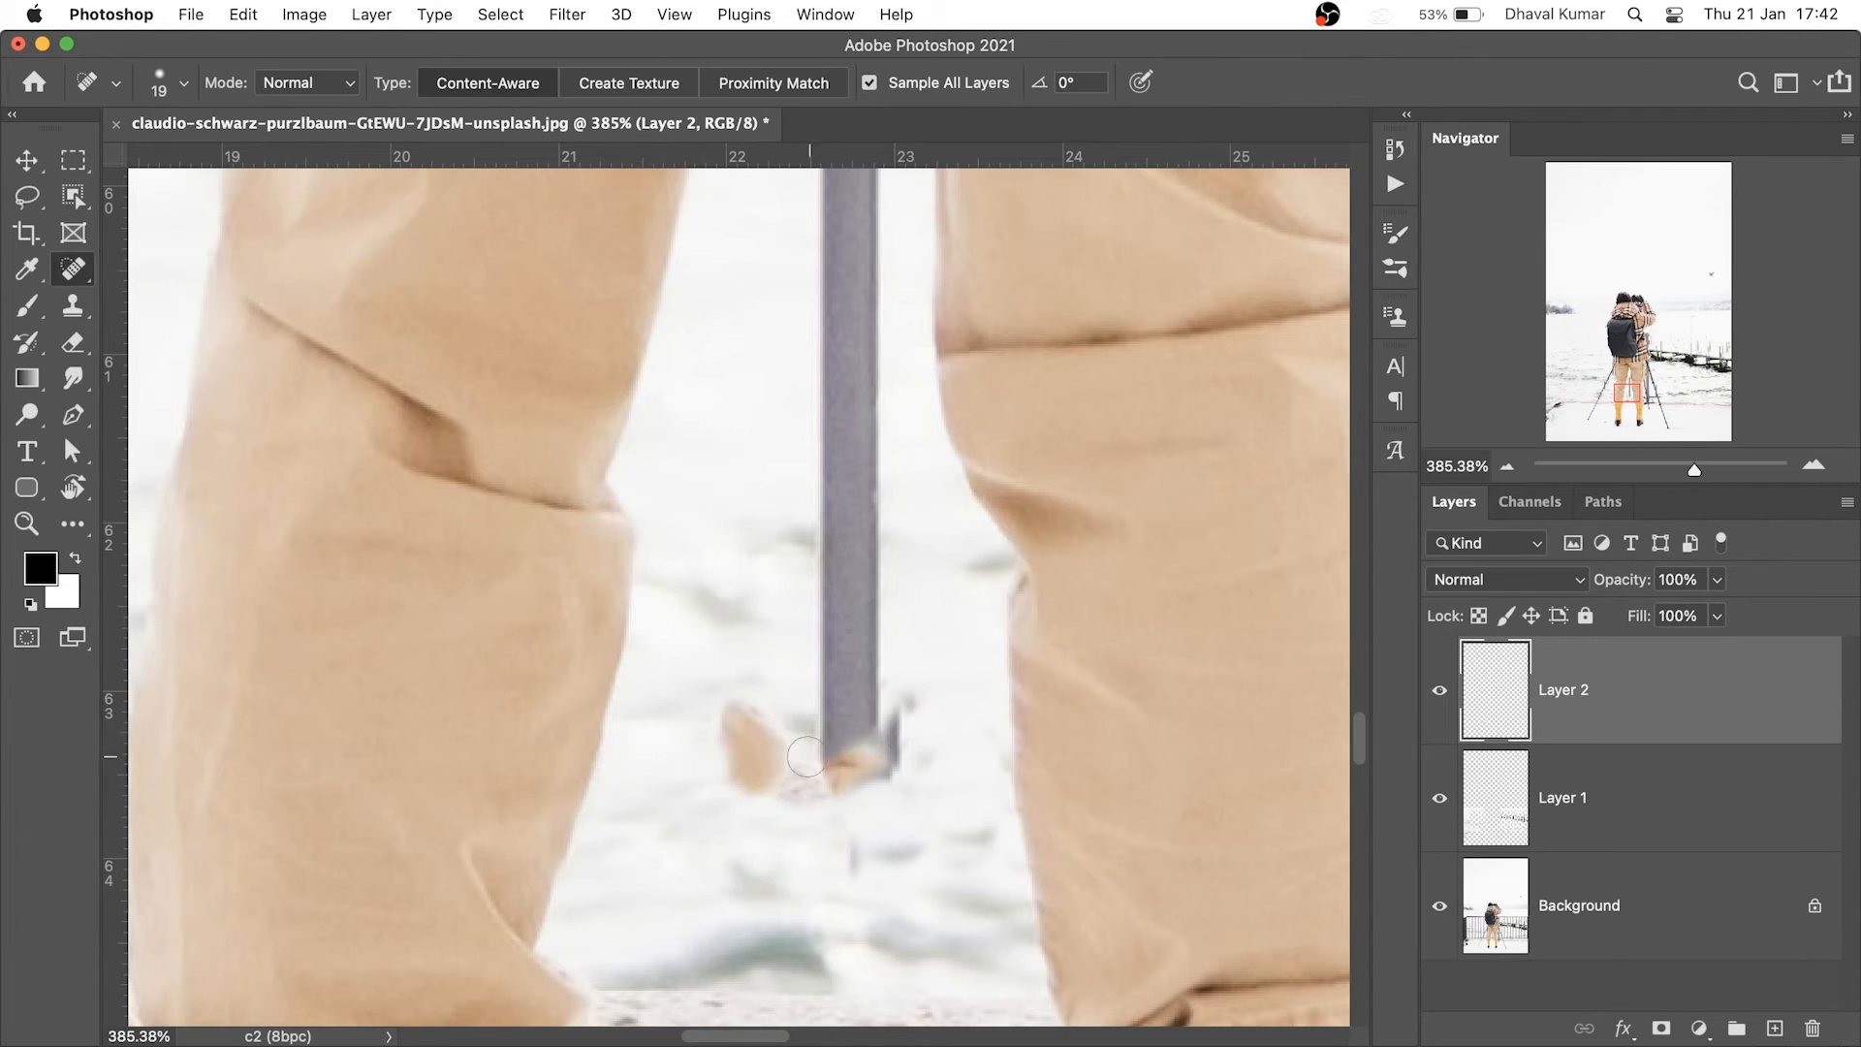
drag(803, 761, 742, 722)
drag(901, 715, 830, 781)
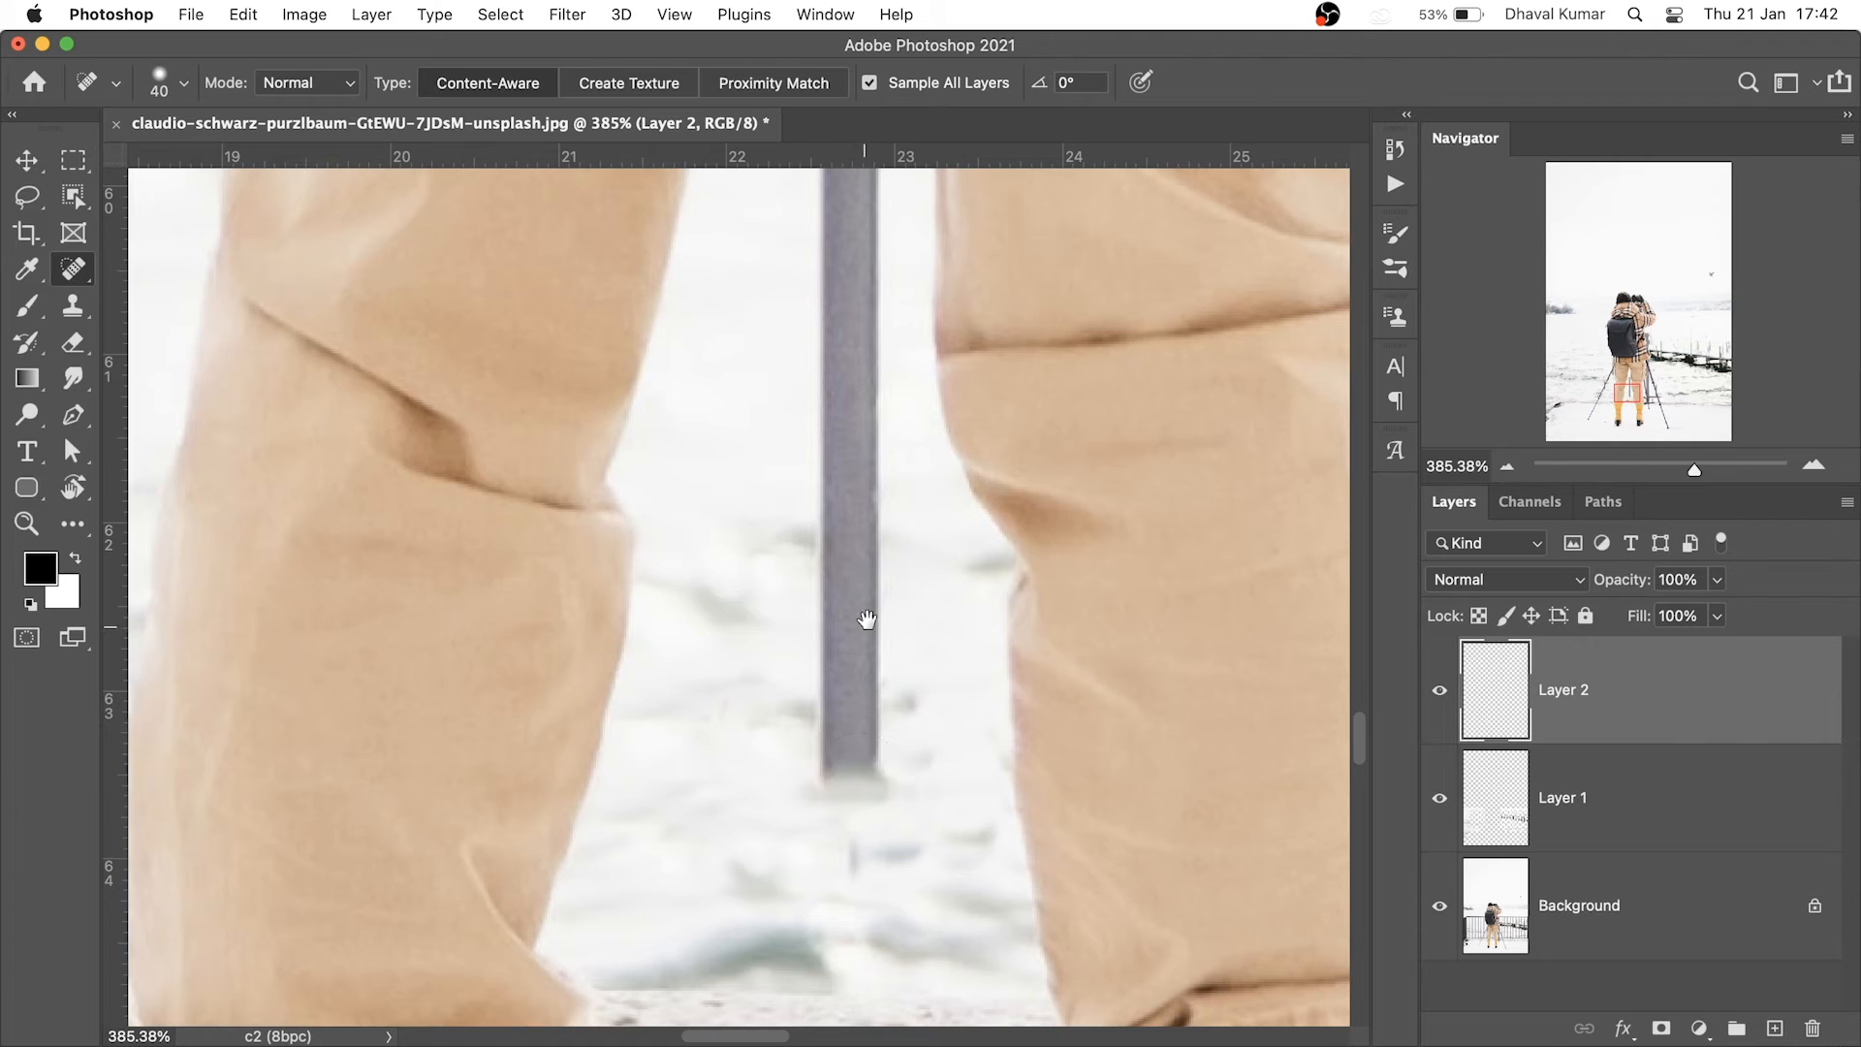
drag(844, 292, 858, 779)
shift+click(863, 642)
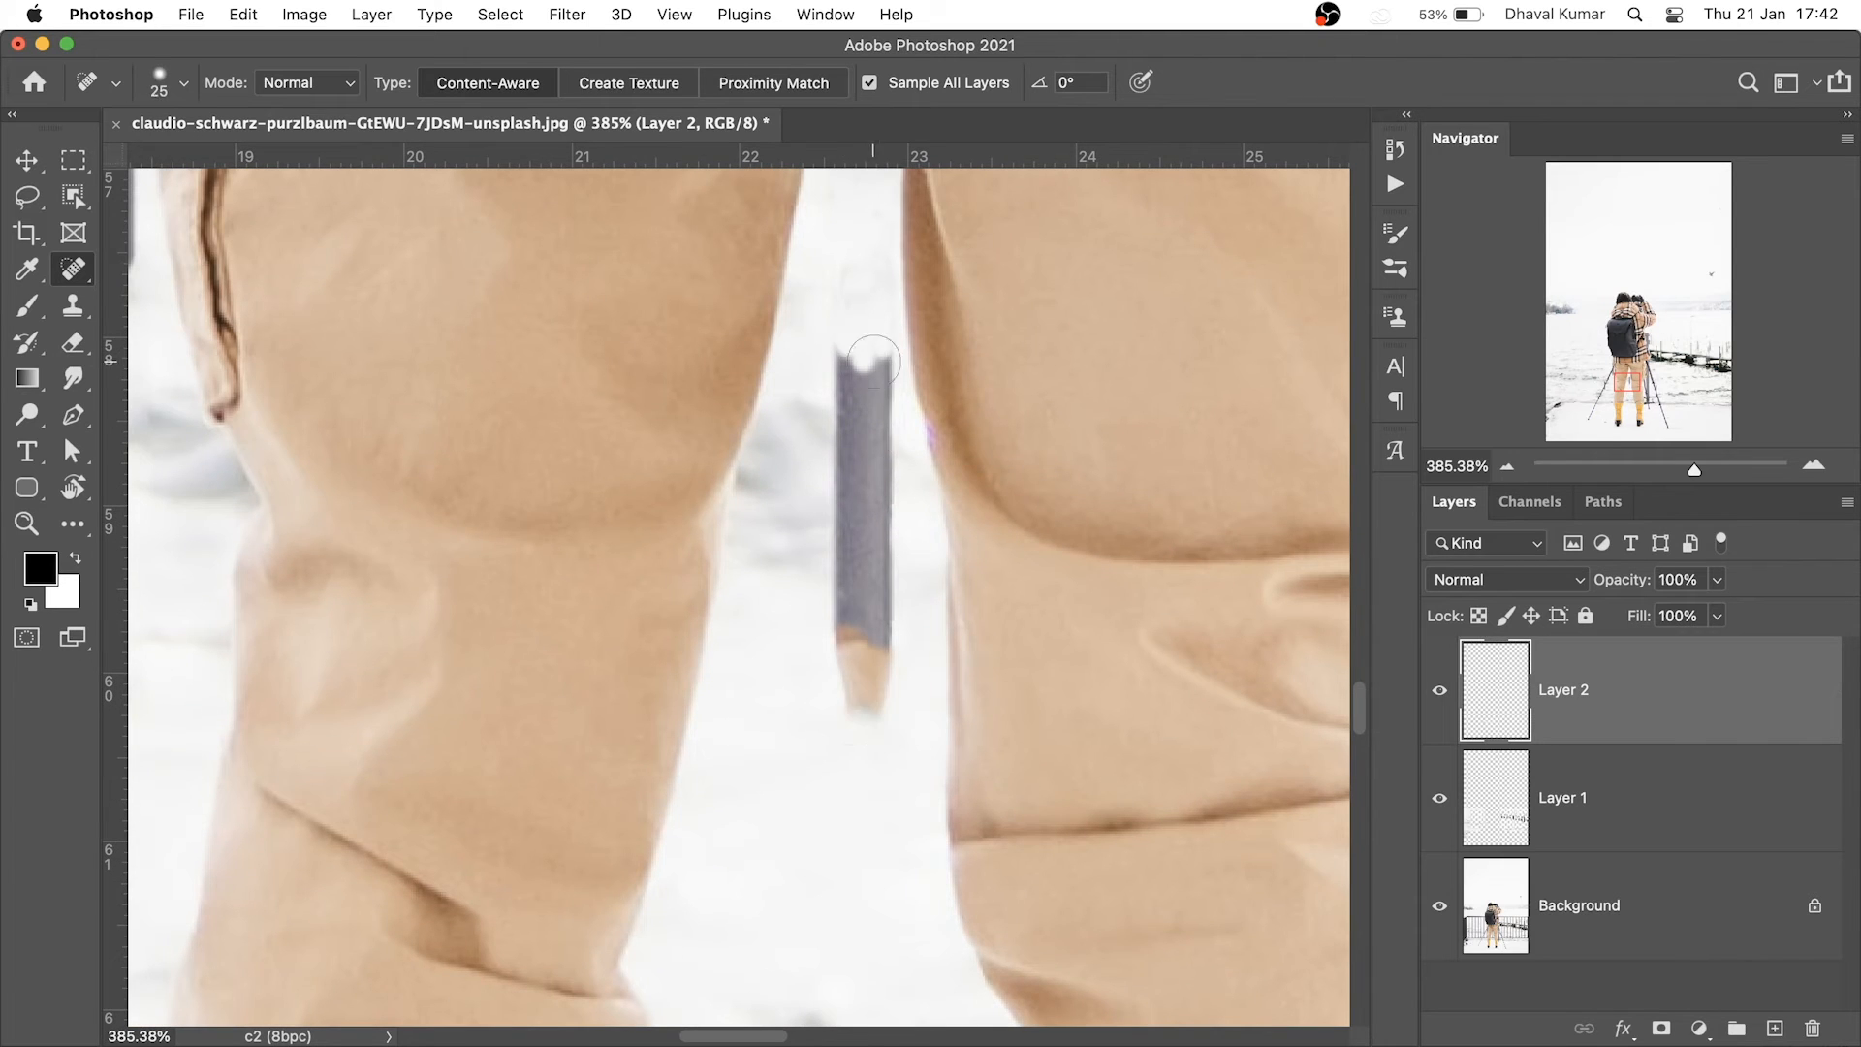
scroll(843, 631, down, 10)
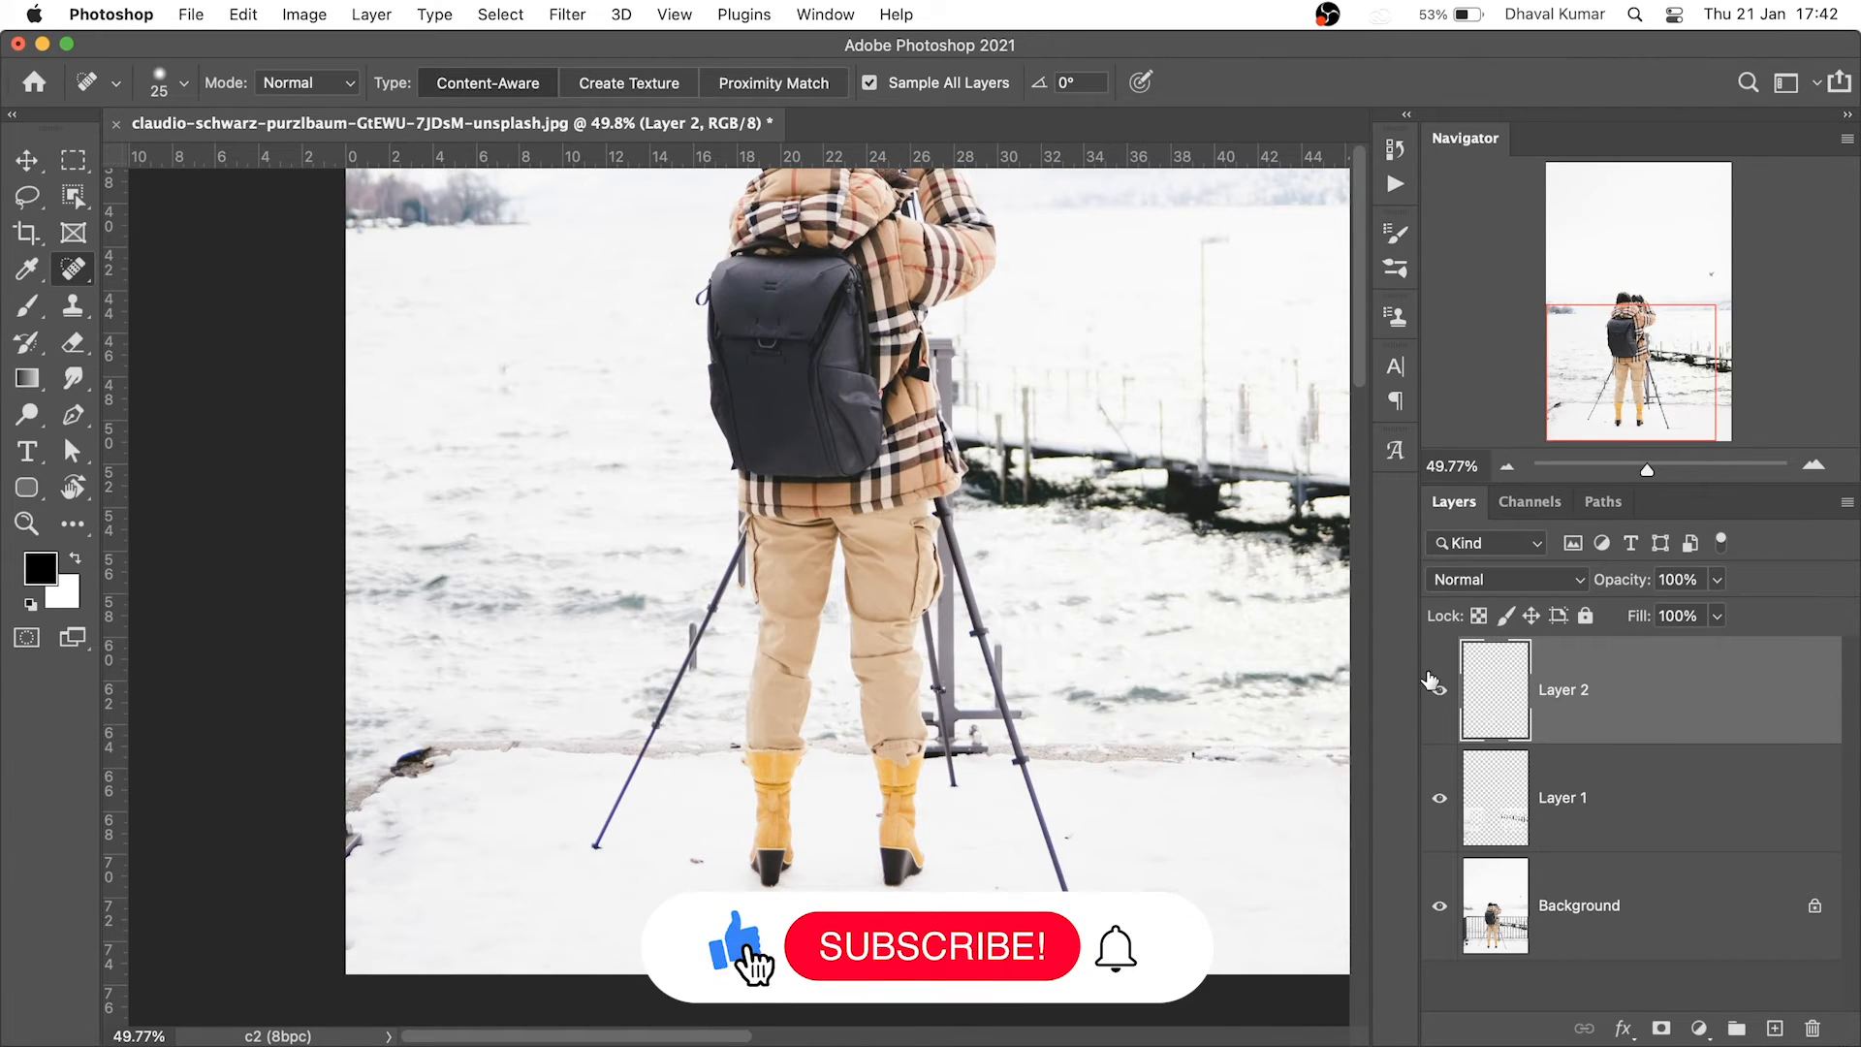
scroll(683, 660, up, 10)
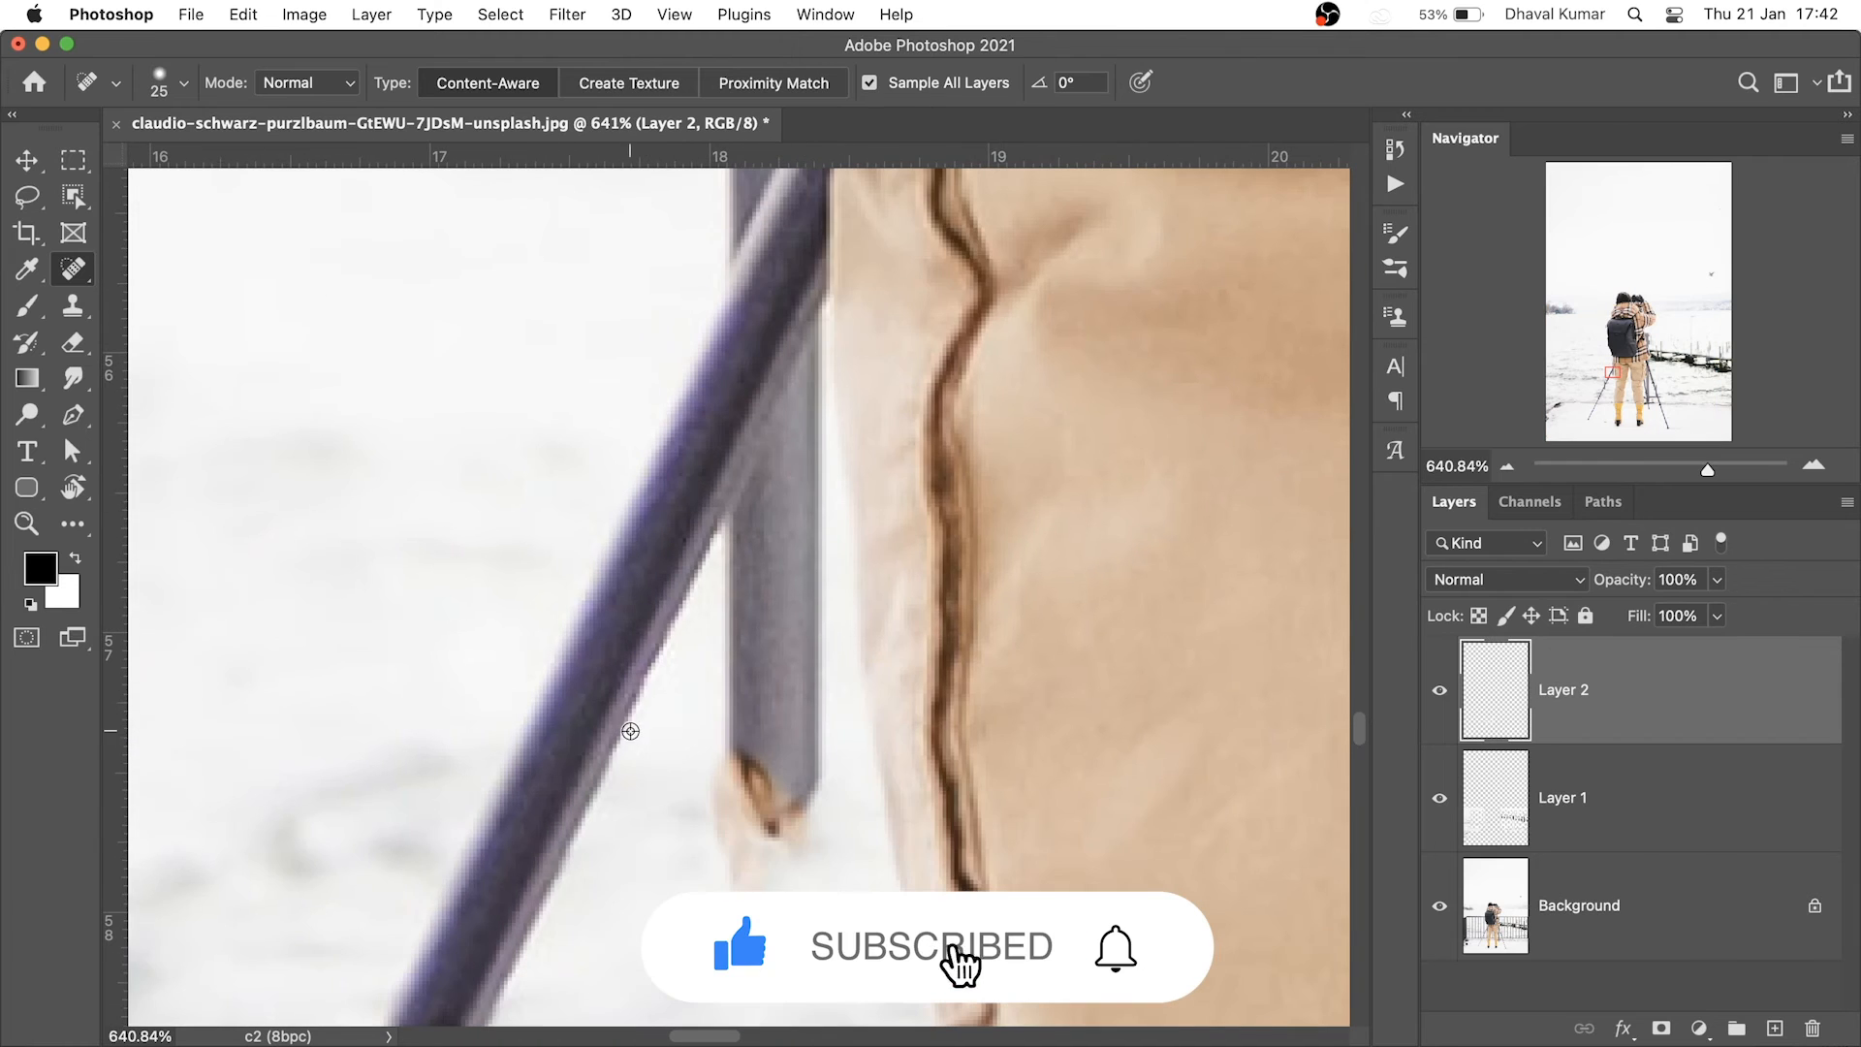
Clone snow over the upper grey pole beside the tripod leg, varying the brush between 7 and 16 px
key(s)
alt+click(628, 723)
drag(720, 535, 779, 432)
alt+click(623, 753)
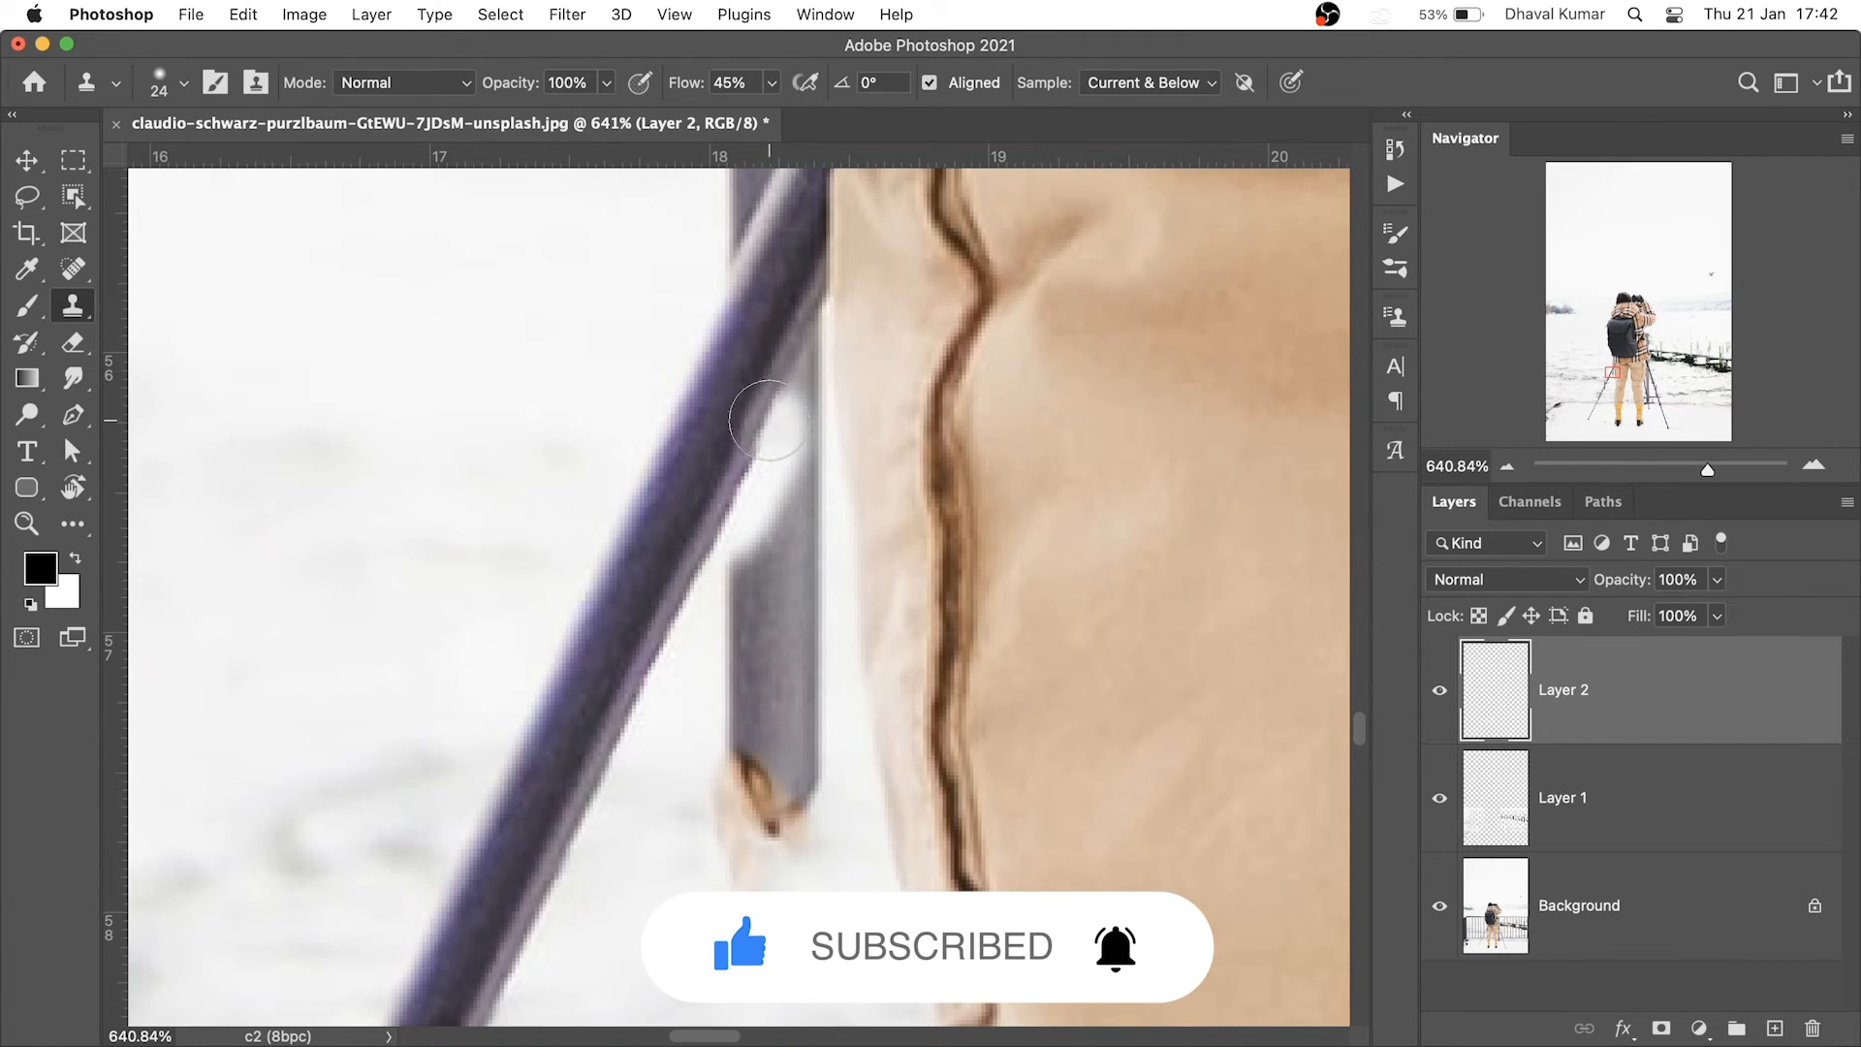
click(735, 388)
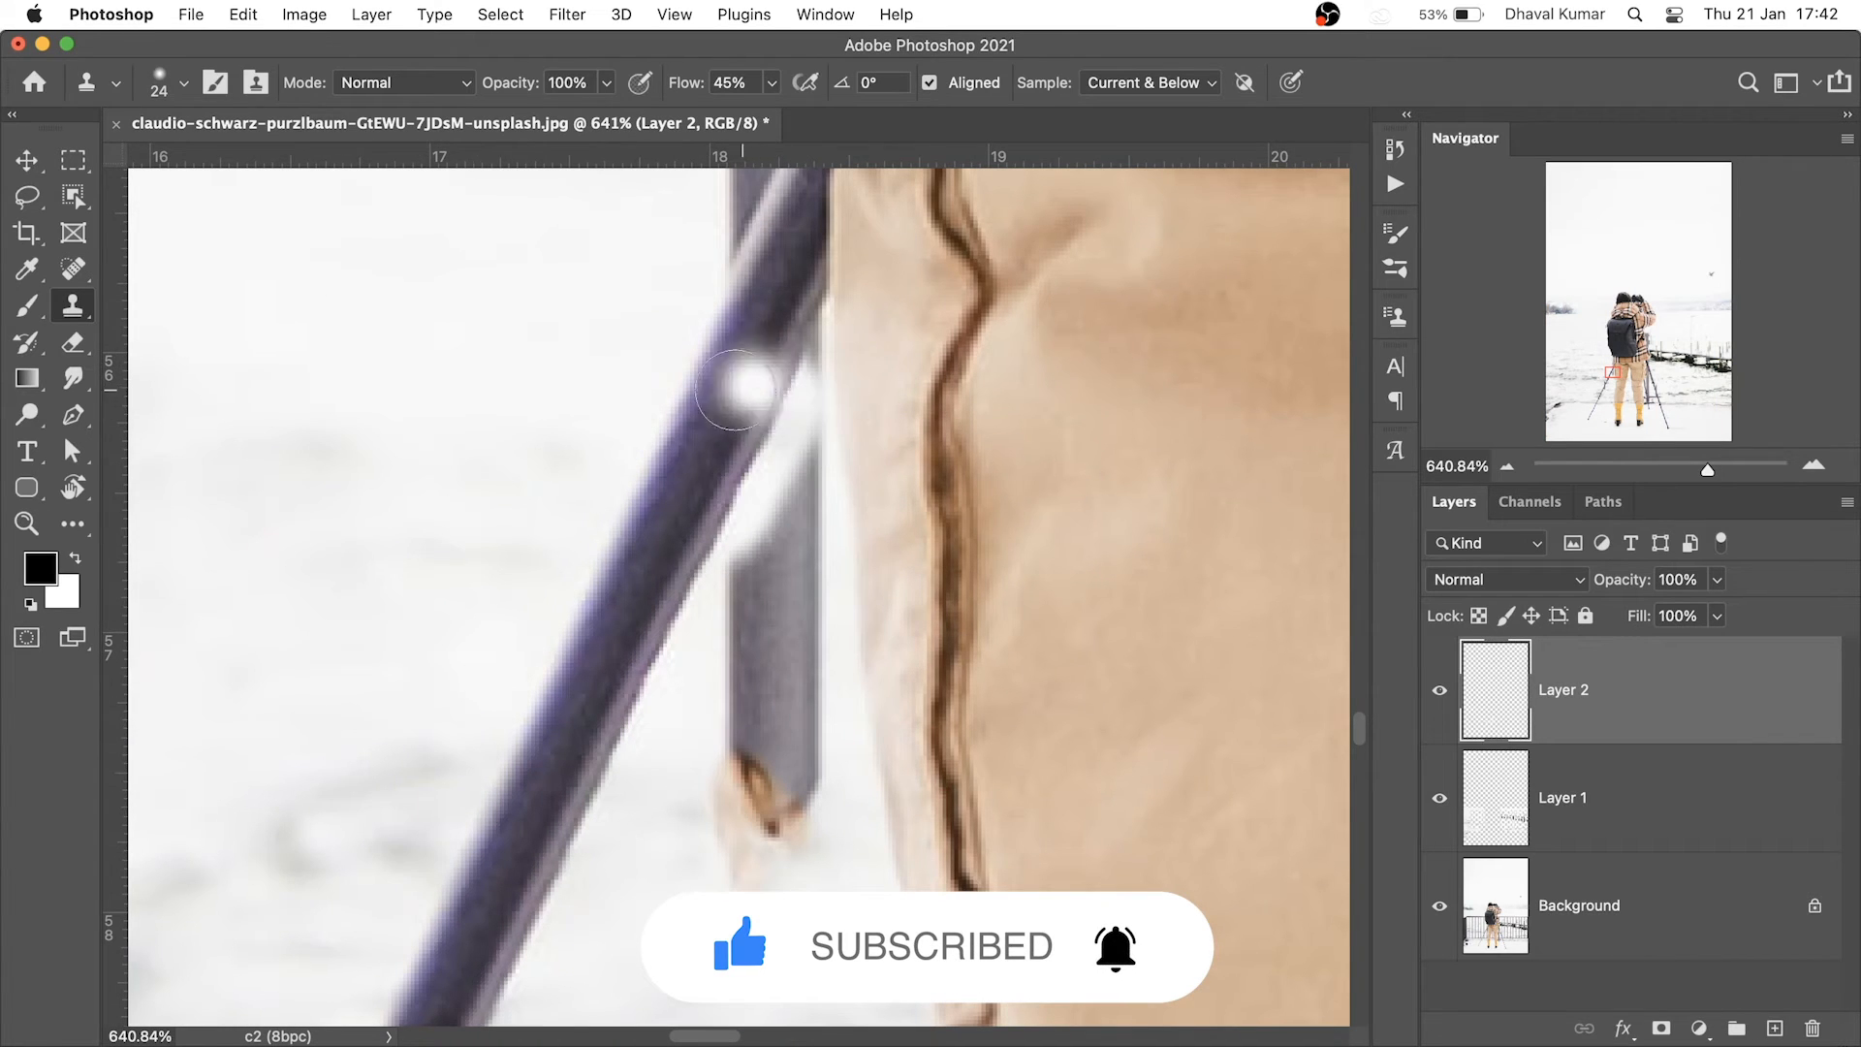
mouse_move(835, 398)
ctrl+alt+mouse_down()
mouse_move(813, 397)
mouse_move(815, 378)
mouse_move(811, 593)
ctrl+alt+mouse_up()
alt+click(417, 463)
alt+click(440, 359)
drag(803, 473, 823, 669)
ctrl+alt+drag(815, 551, 826, 551)
alt+click(295, 559)
mouse_move(786, 477)
mouse_down()
mouse_move(755, 776)
mouse_move(789, 549)
mouse_up()
Cover the pole below the tripod leg with cloned snow, undoing and redoing one bad stroke
super+drag(741, 709, 669, 683)
drag(767, 532, 805, 194)
super+drag(497, 714, 563, 712)
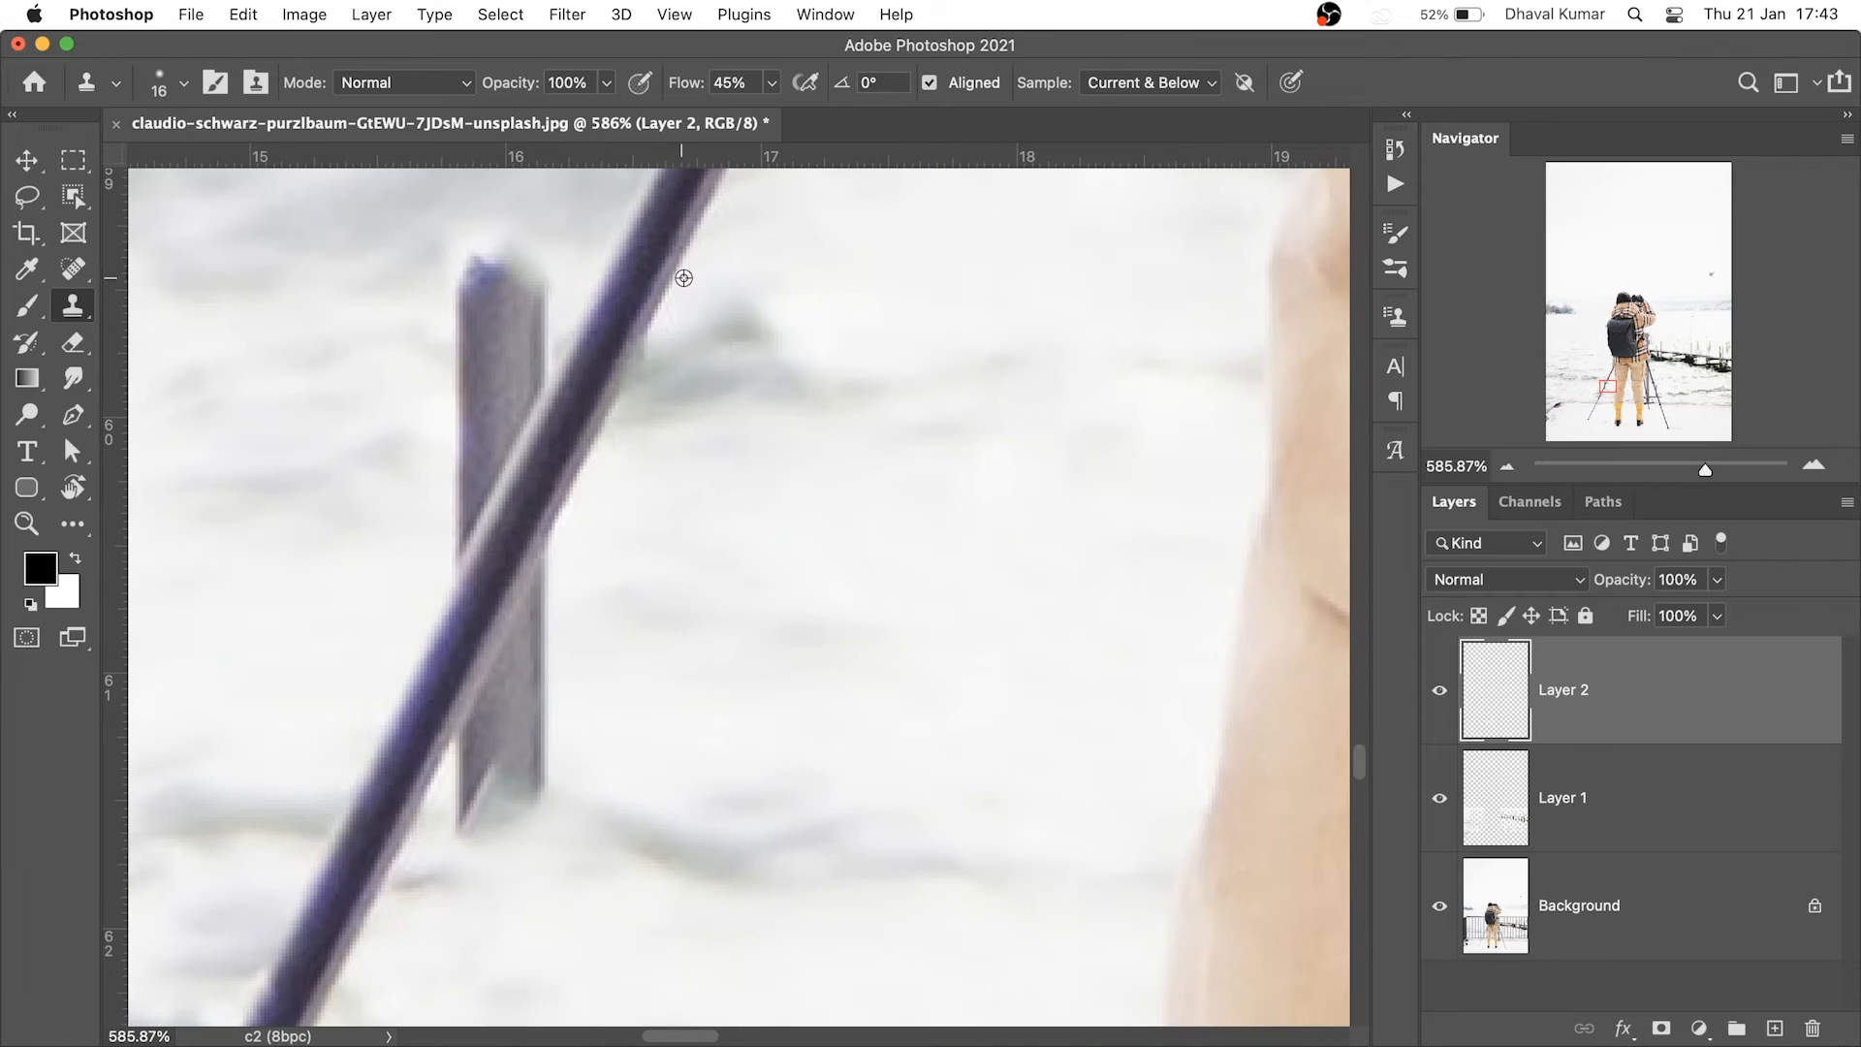
mouse_move(554, 537)
mouse_down()
mouse_move(475, 746)
mouse_move(586, 652)
mouse_move(546, 621)
mouse_move(495, 804)
mouse_up()
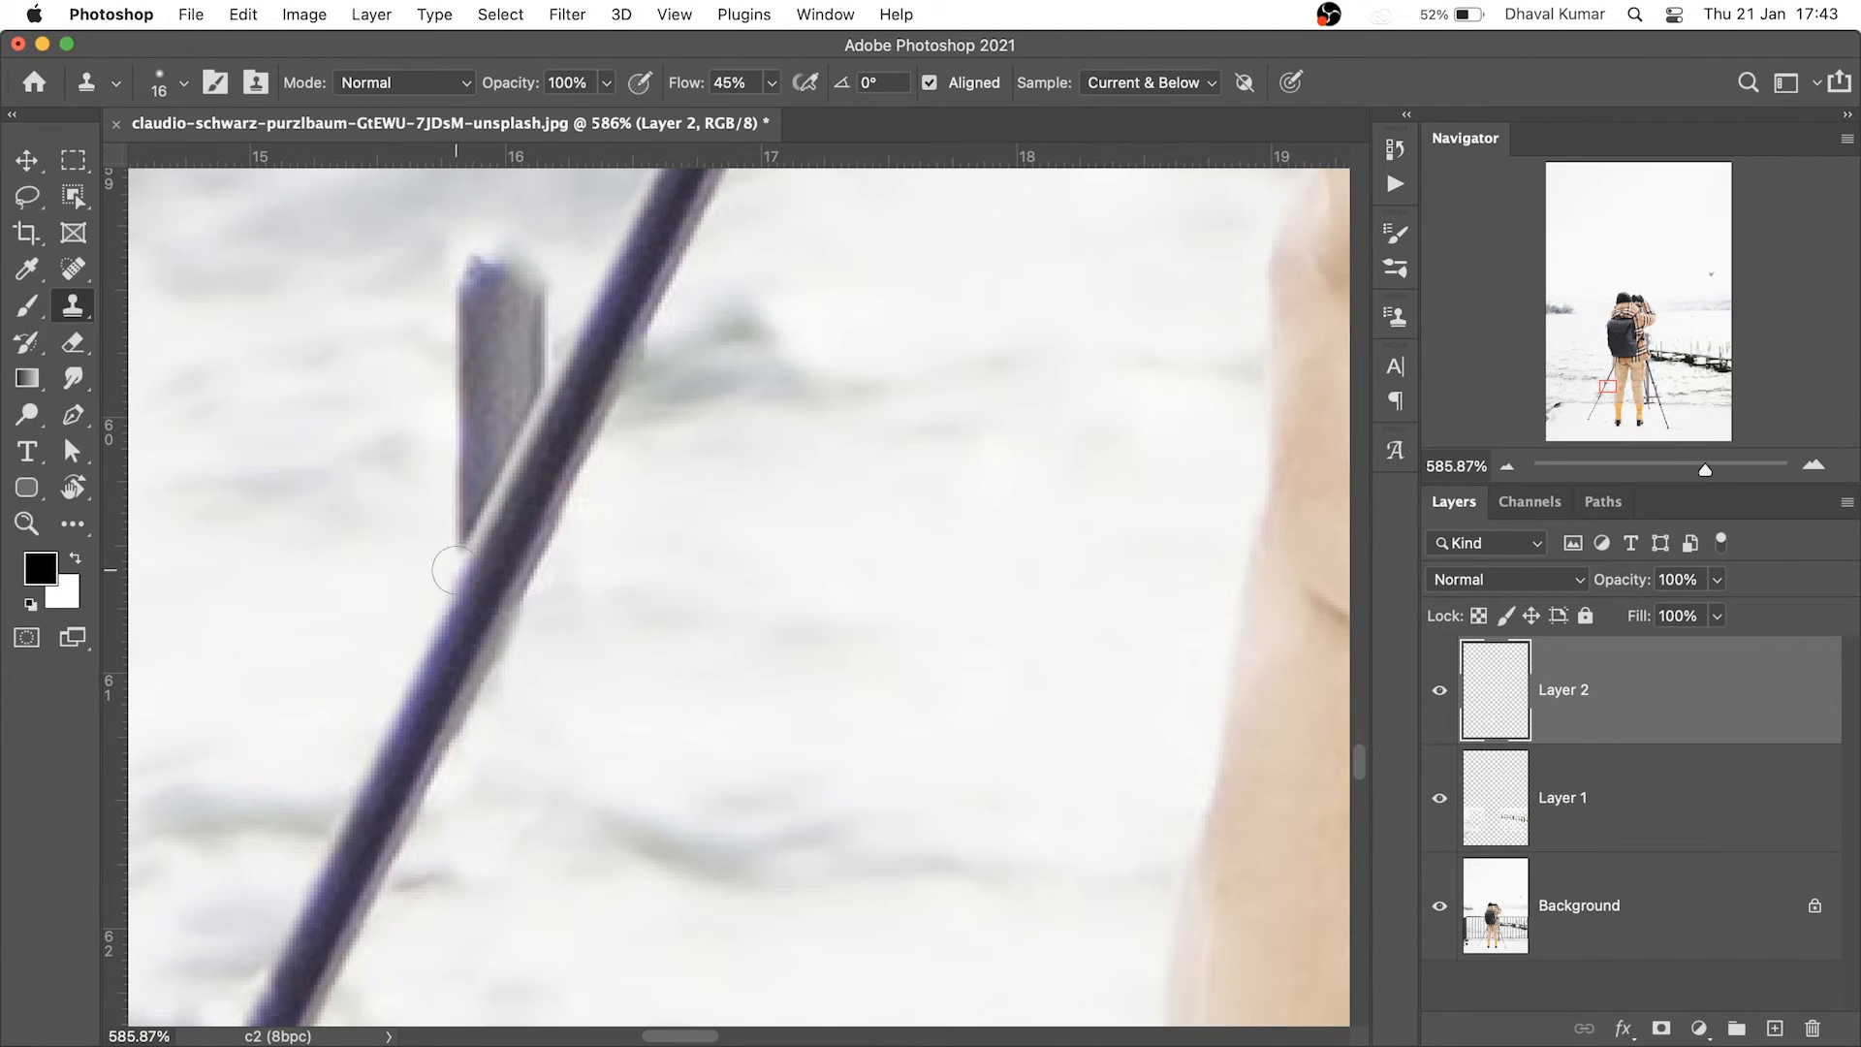
drag(451, 579, 517, 427)
mouse_move(650, 324)
mouse_down()
mouse_move(647, 552)
mouse_move(523, 620)
mouse_move(538, 543)
mouse_move(485, 717)
mouse_move(557, 618)
mouse_up()
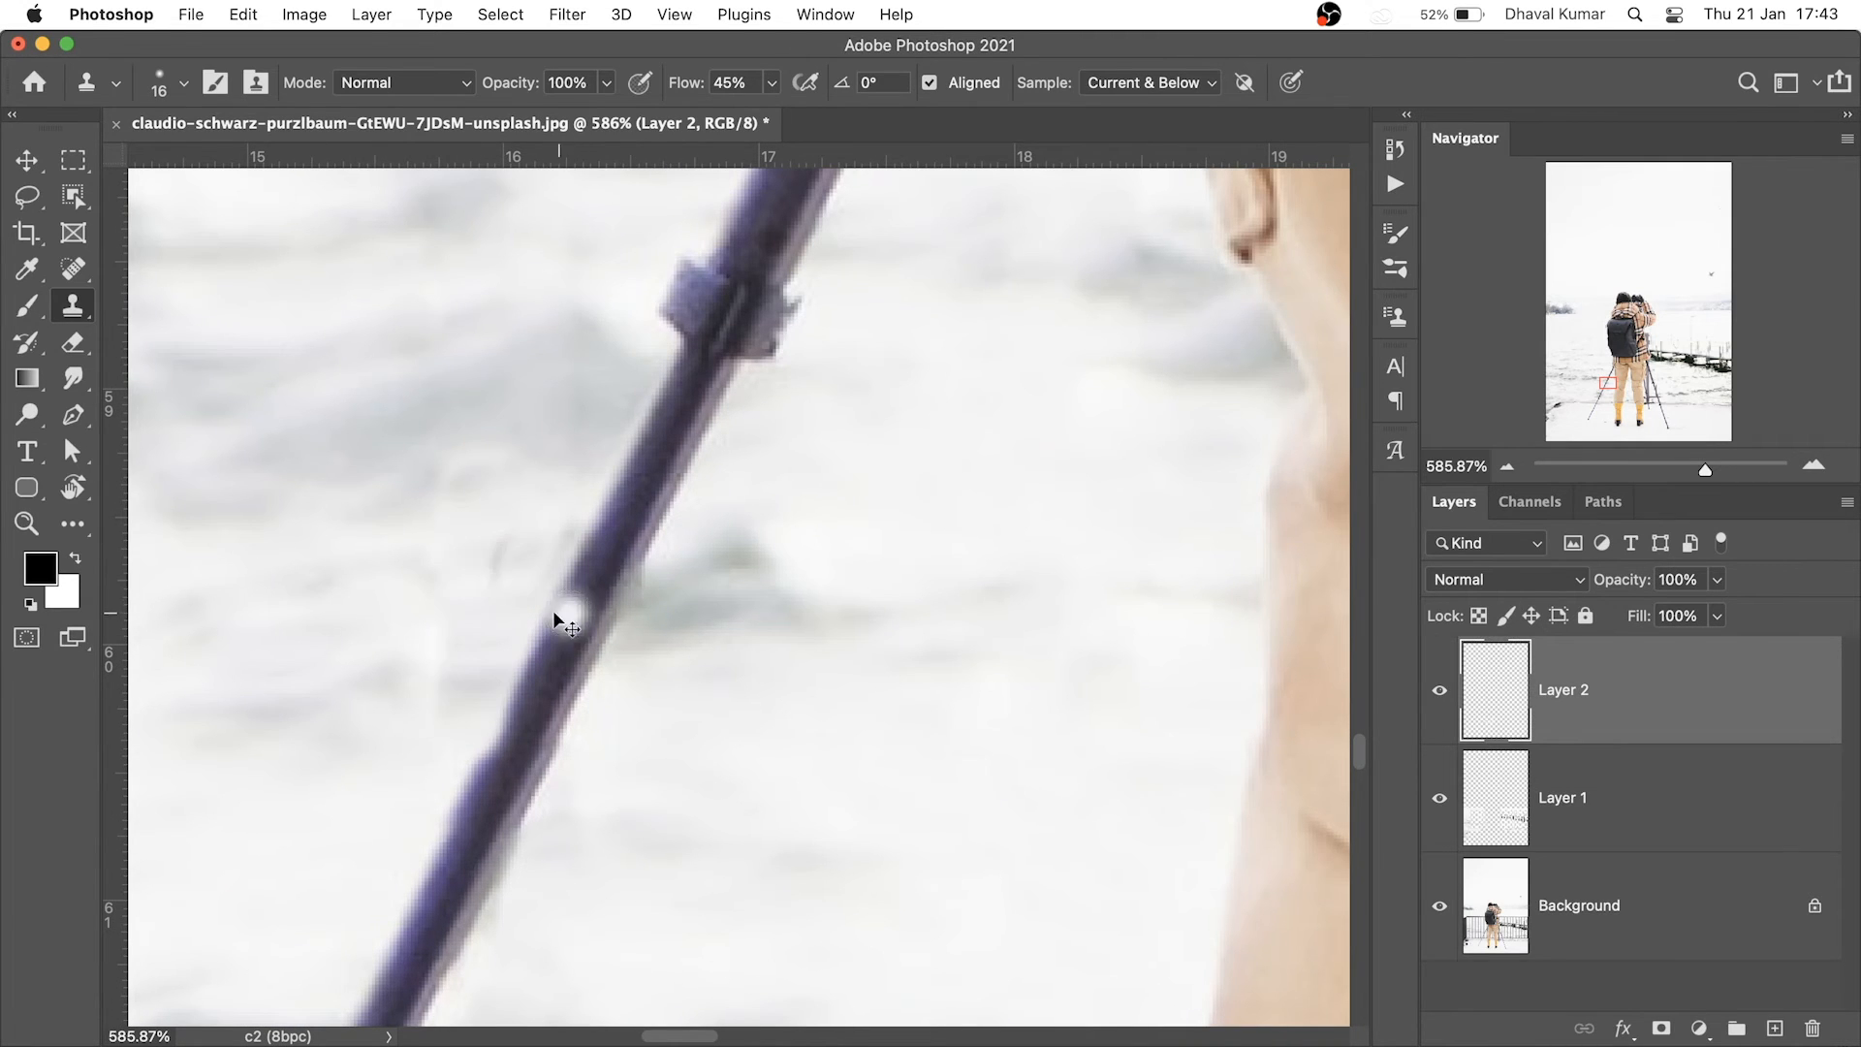
key(super+z)
mouse_move(467, 719)
mouse_down()
mouse_move(465, 631)
mouse_move(527, 548)
mouse_move(542, 582)
mouse_up()
With an 8 px brush, clone snow over the dark pole edge near the jacket
alt+click(353, 589)
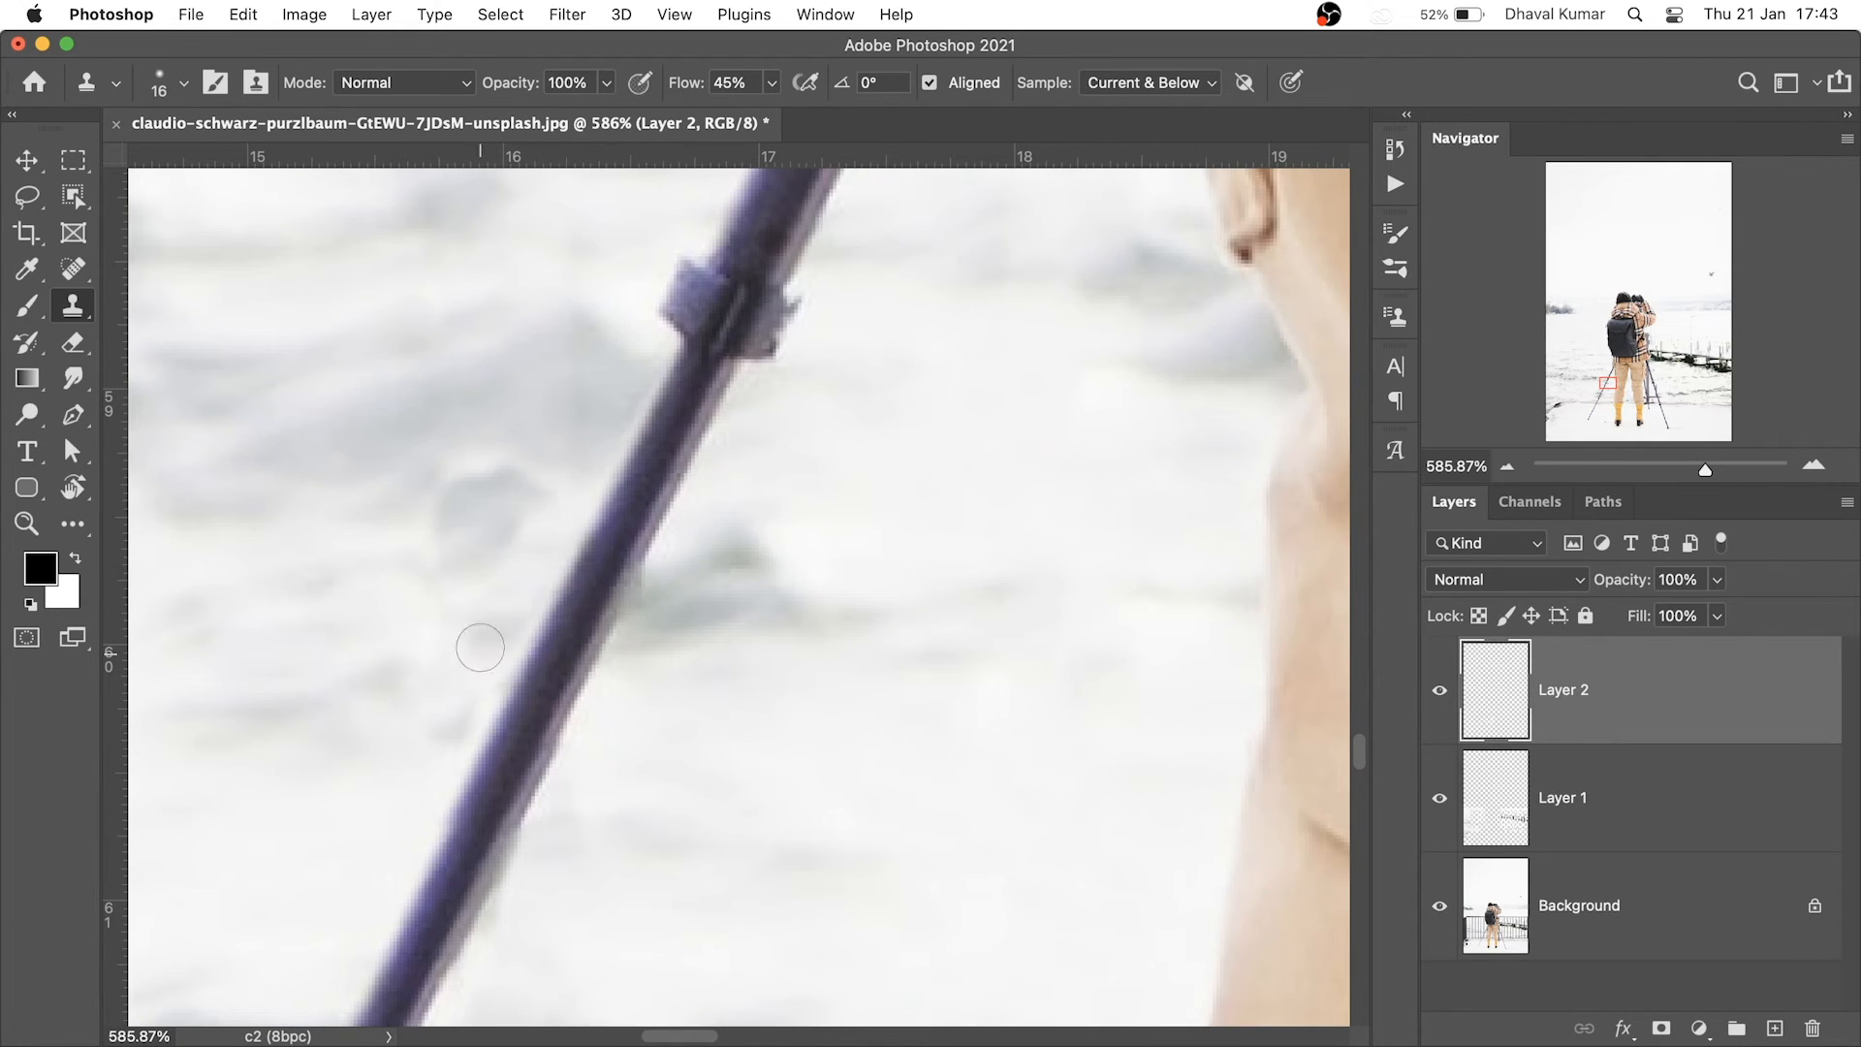
scroll(480, 647, down, 10)
drag(695, 363, 877, 570)
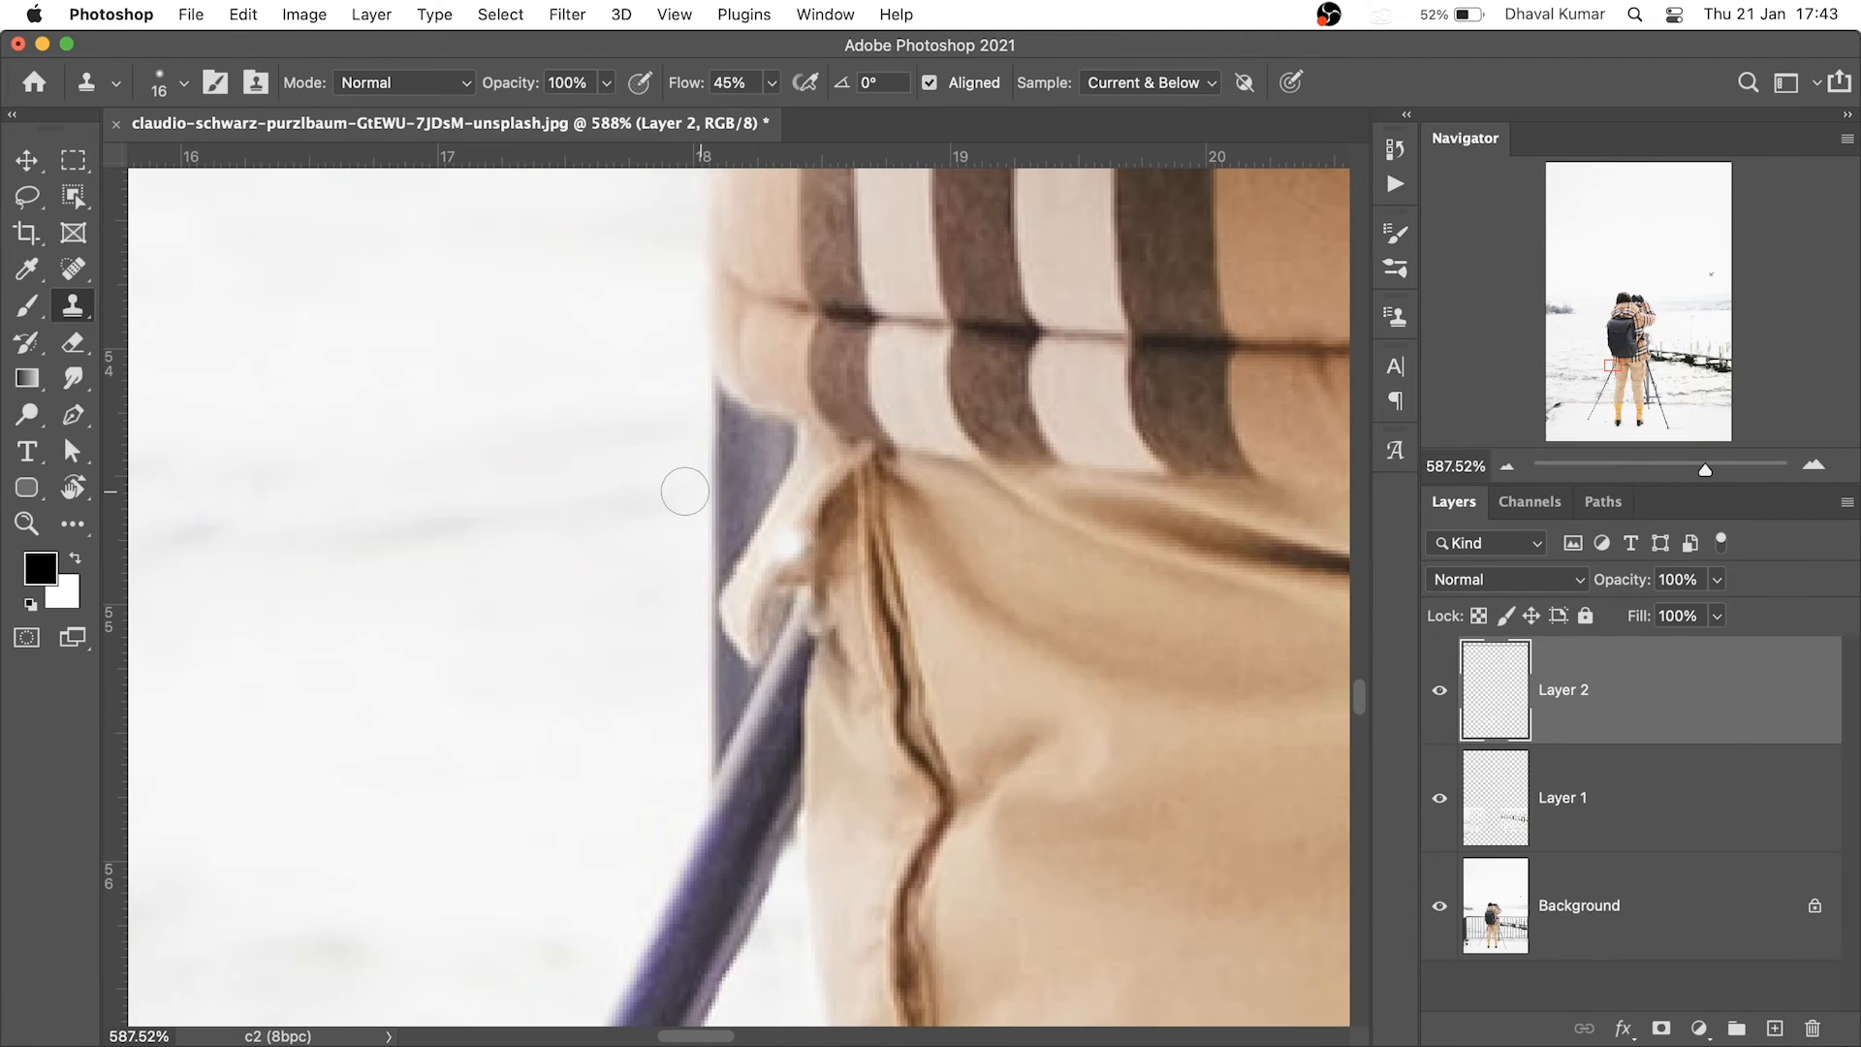
drag(612, 420, 574, 432)
mouse_move(785, 452)
mouse_down()
mouse_move(736, 546)
mouse_move(754, 476)
mouse_move(736, 407)
mouse_move(776, 432)
mouse_move(759, 502)
mouse_move(742, 442)
mouse_move(723, 477)
mouse_move(746, 504)
mouse_move(714, 480)
mouse_up()
scroll(601, 504, down, 3)
scroll(718, 503, down, 10)
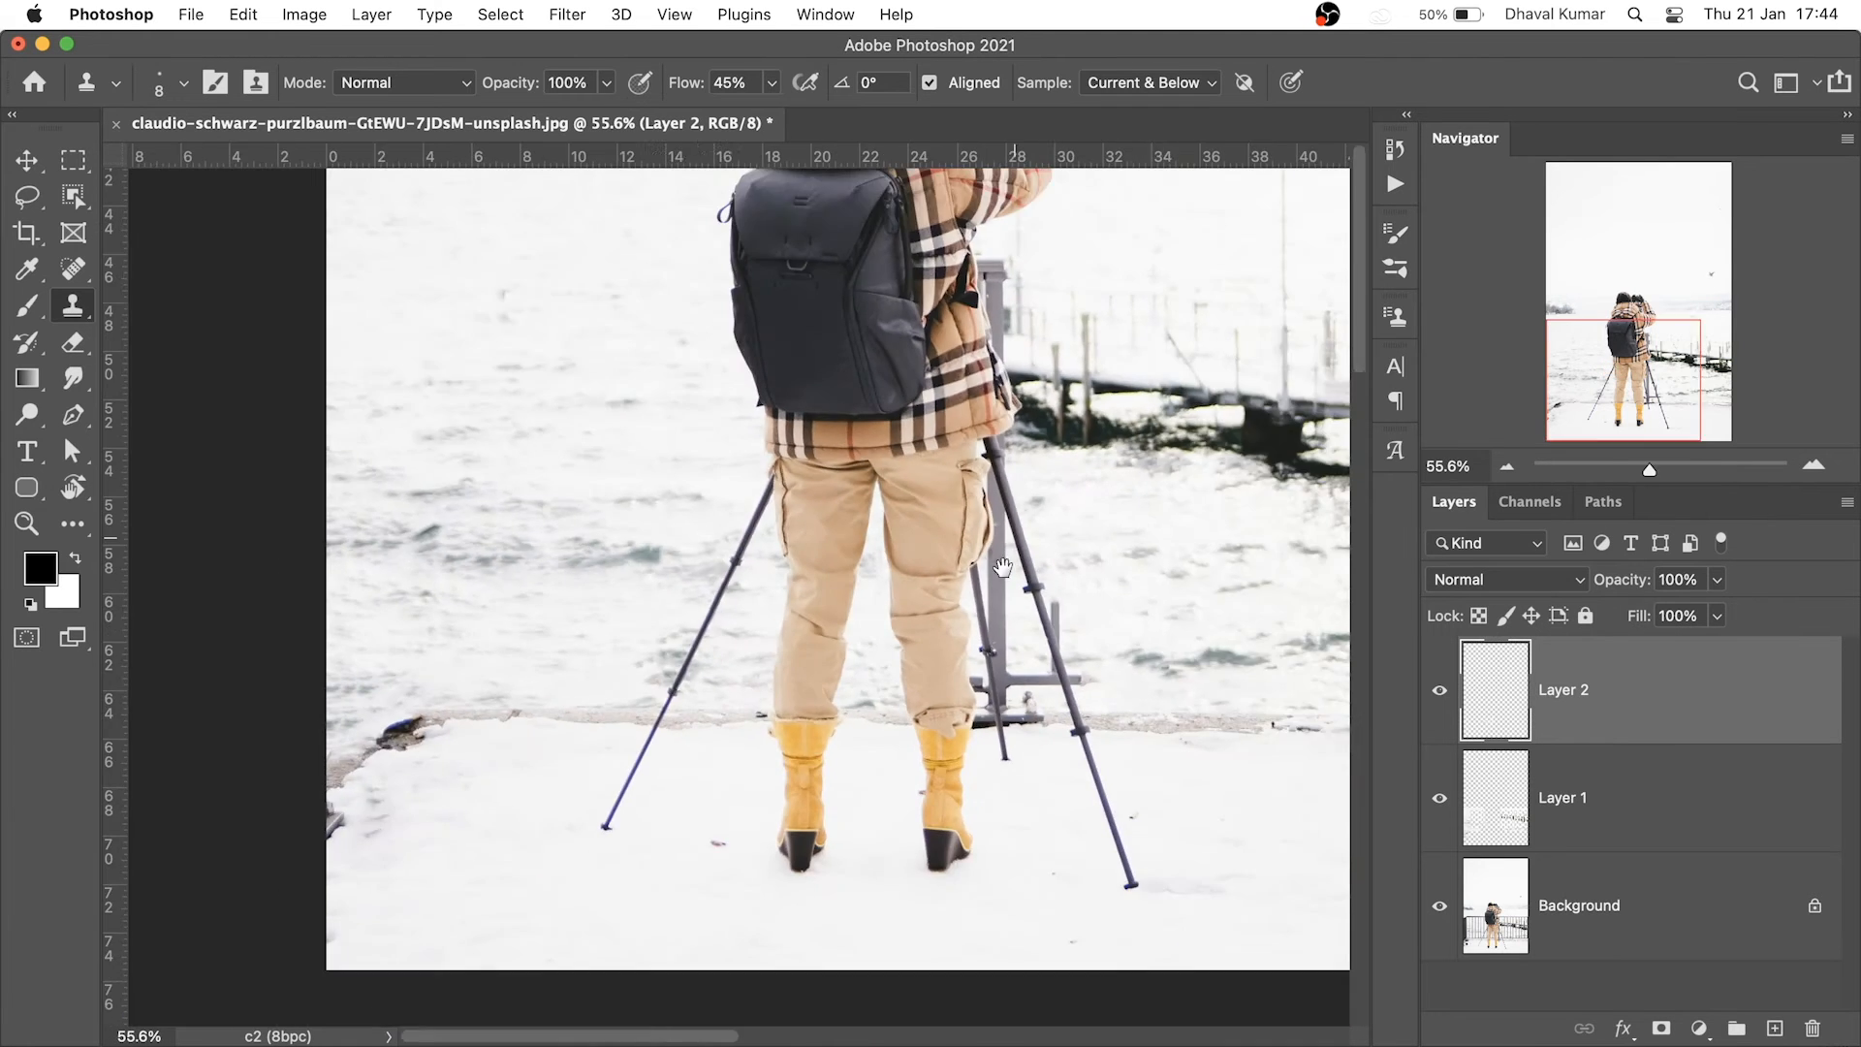
Heal away the bolts on the railing base by the right tripod legs
drag(1080, 497, 1013, 654)
scroll(937, 855, up, 8)
drag(938, 855, 978, 659)
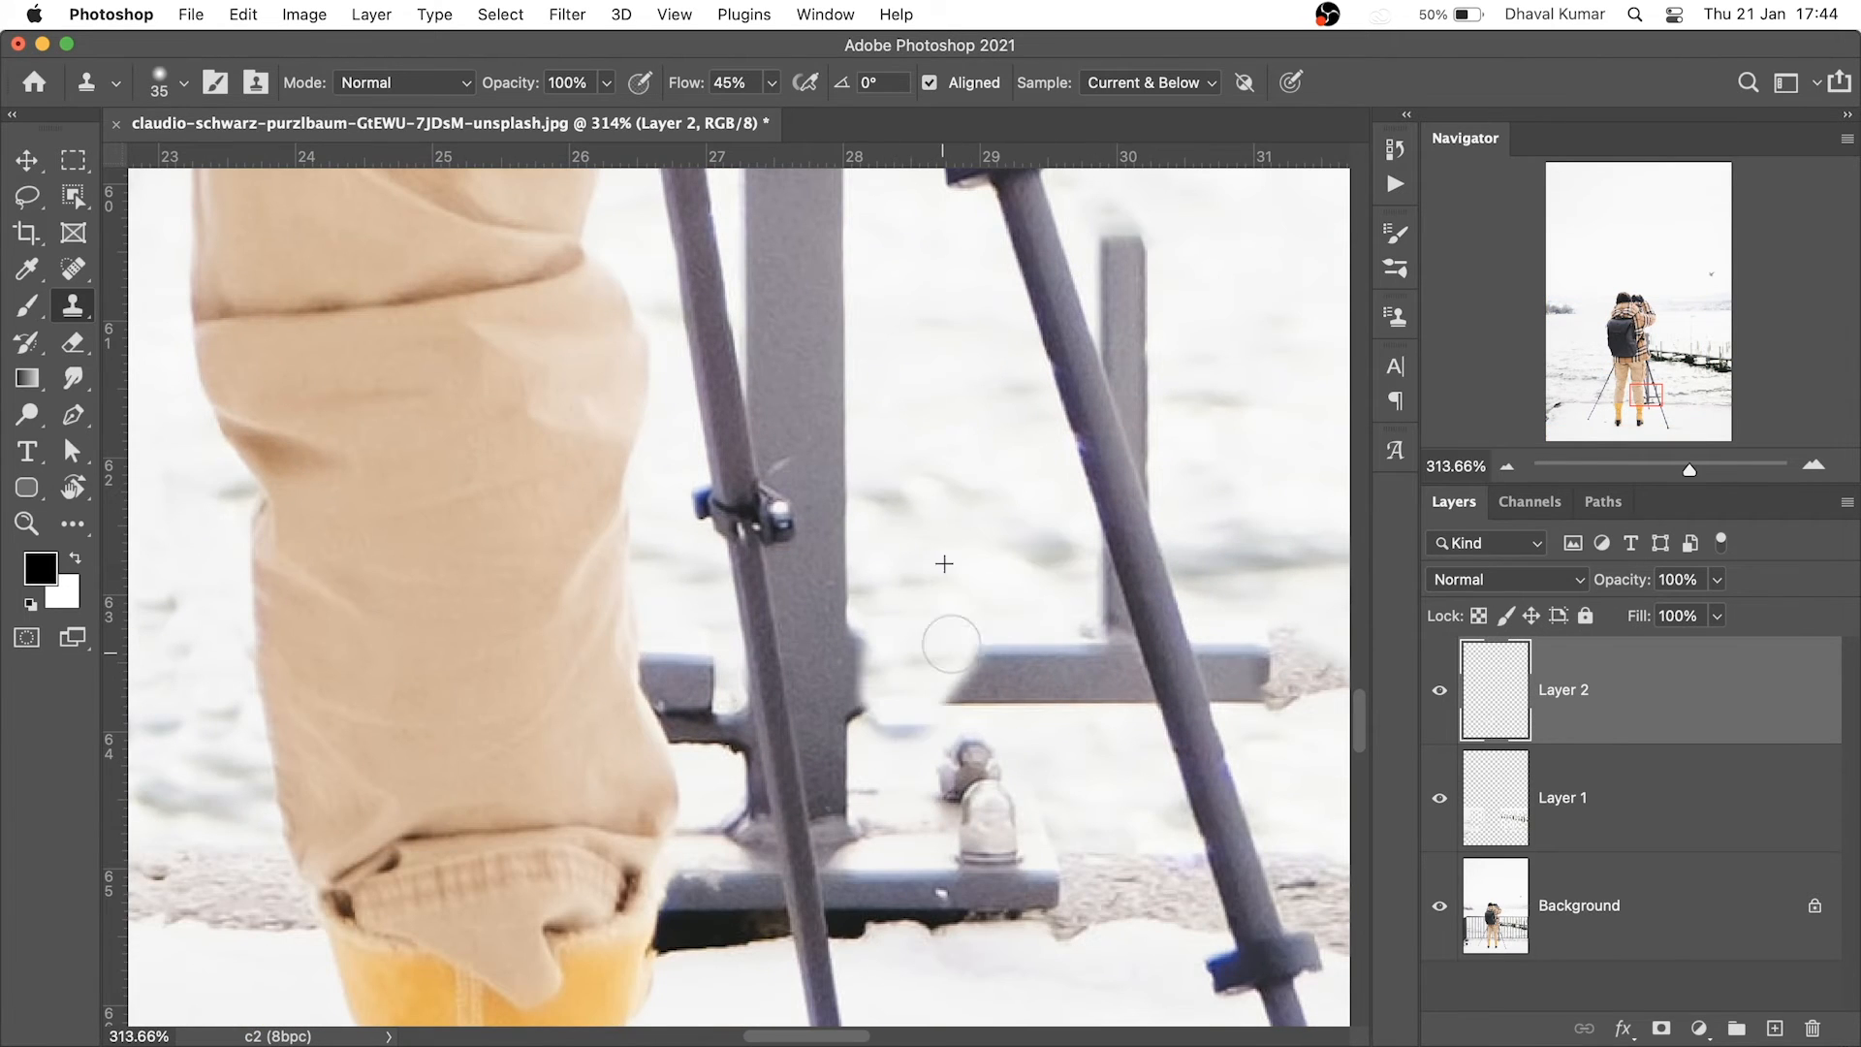
mouse_move(1008, 776)
mouse_down()
mouse_move(884, 665)
mouse_move(933, 811)
mouse_move(904, 828)
mouse_up()
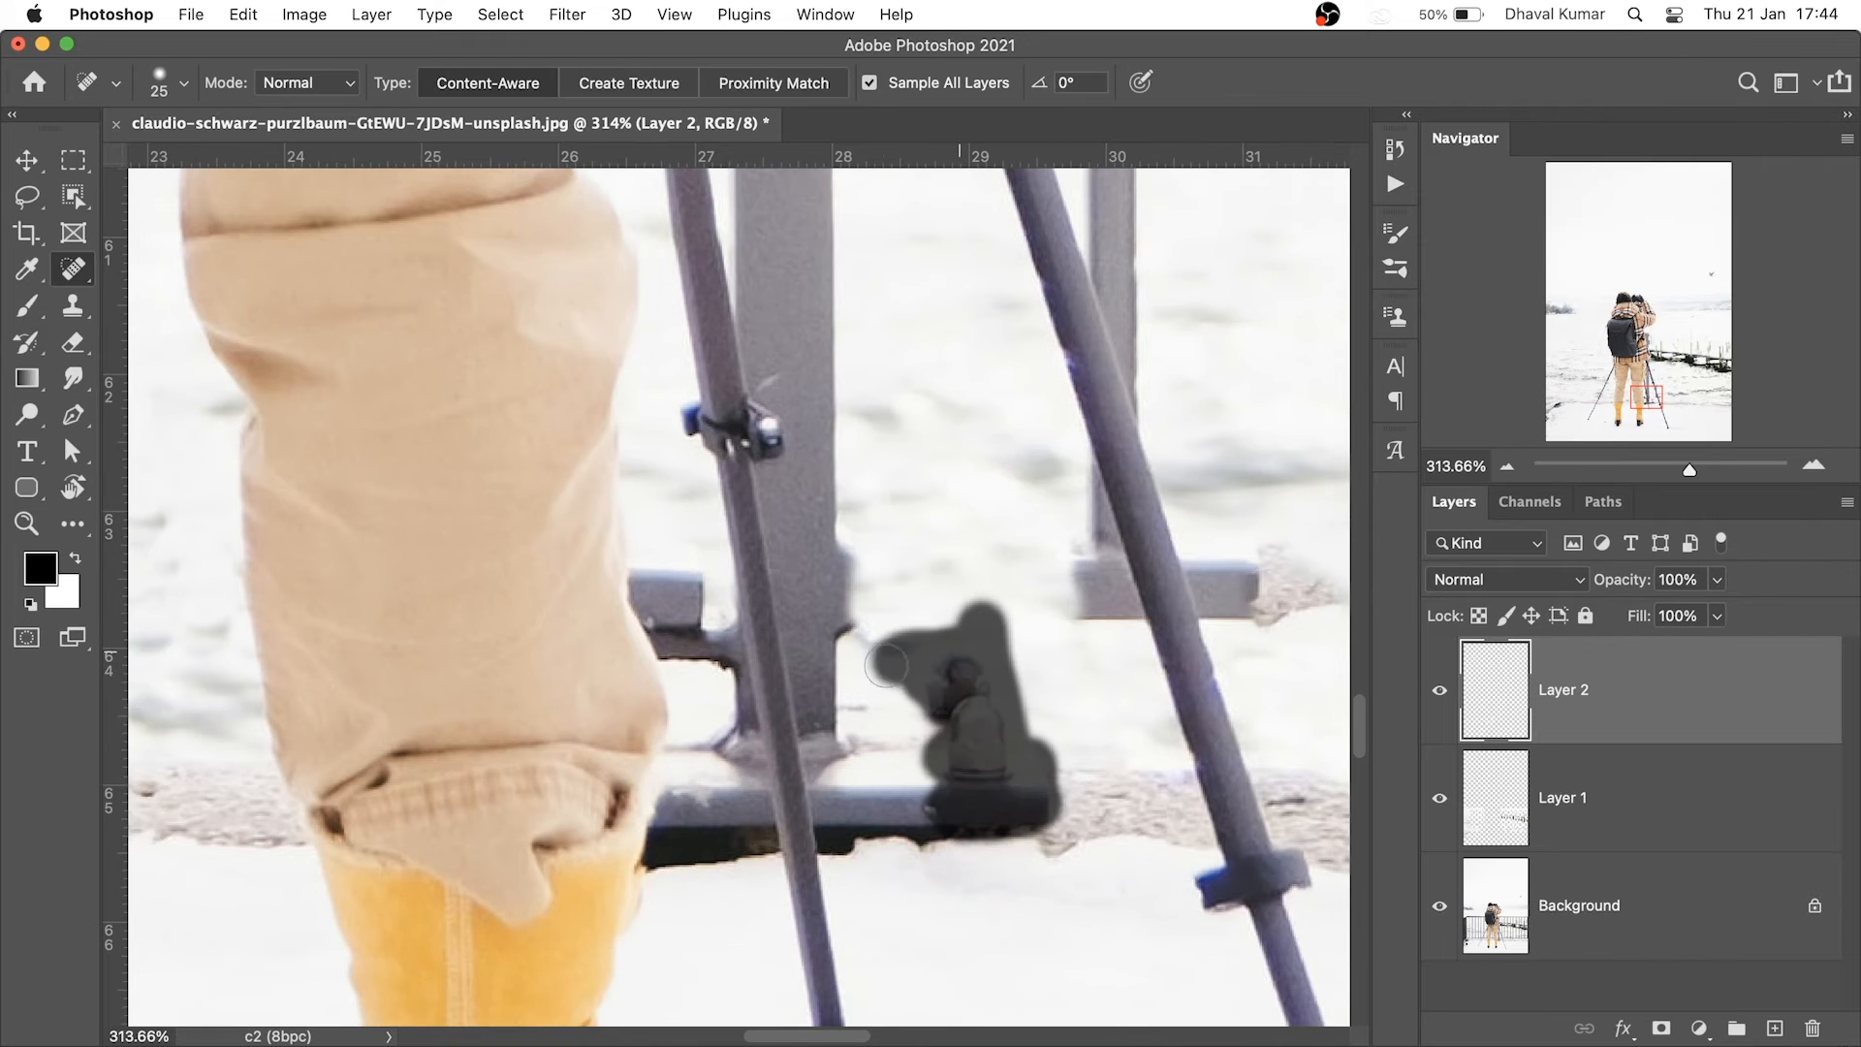
mouse_move(1029, 683)
mouse_down()
mouse_move(1158, 752)
mouse_move(1042, 717)
mouse_up()
Clone snow over the grey bracket's left edge with a smaller Clone Stamp brush
mouse_move(542, 700)
mouse_down()
mouse_move(682, 665)
mouse_move(781, 669)
mouse_up()
key(s)
key(bracketleft)
key(bracketleft)
key(bracketleft)
alt+click(651, 317)
mouse_move(607, 482)
mouse_down()
mouse_move(592, 529)
mouse_move(627, 610)
mouse_up()
alt+click(606, 335)
drag(603, 528, 669, 689)
alt+click(607, 362)
mouse_move(618, 626)
mouse_down()
mouse_move(666, 700)
mouse_move(743, 701)
mouse_up()
alt+click(696, 793)
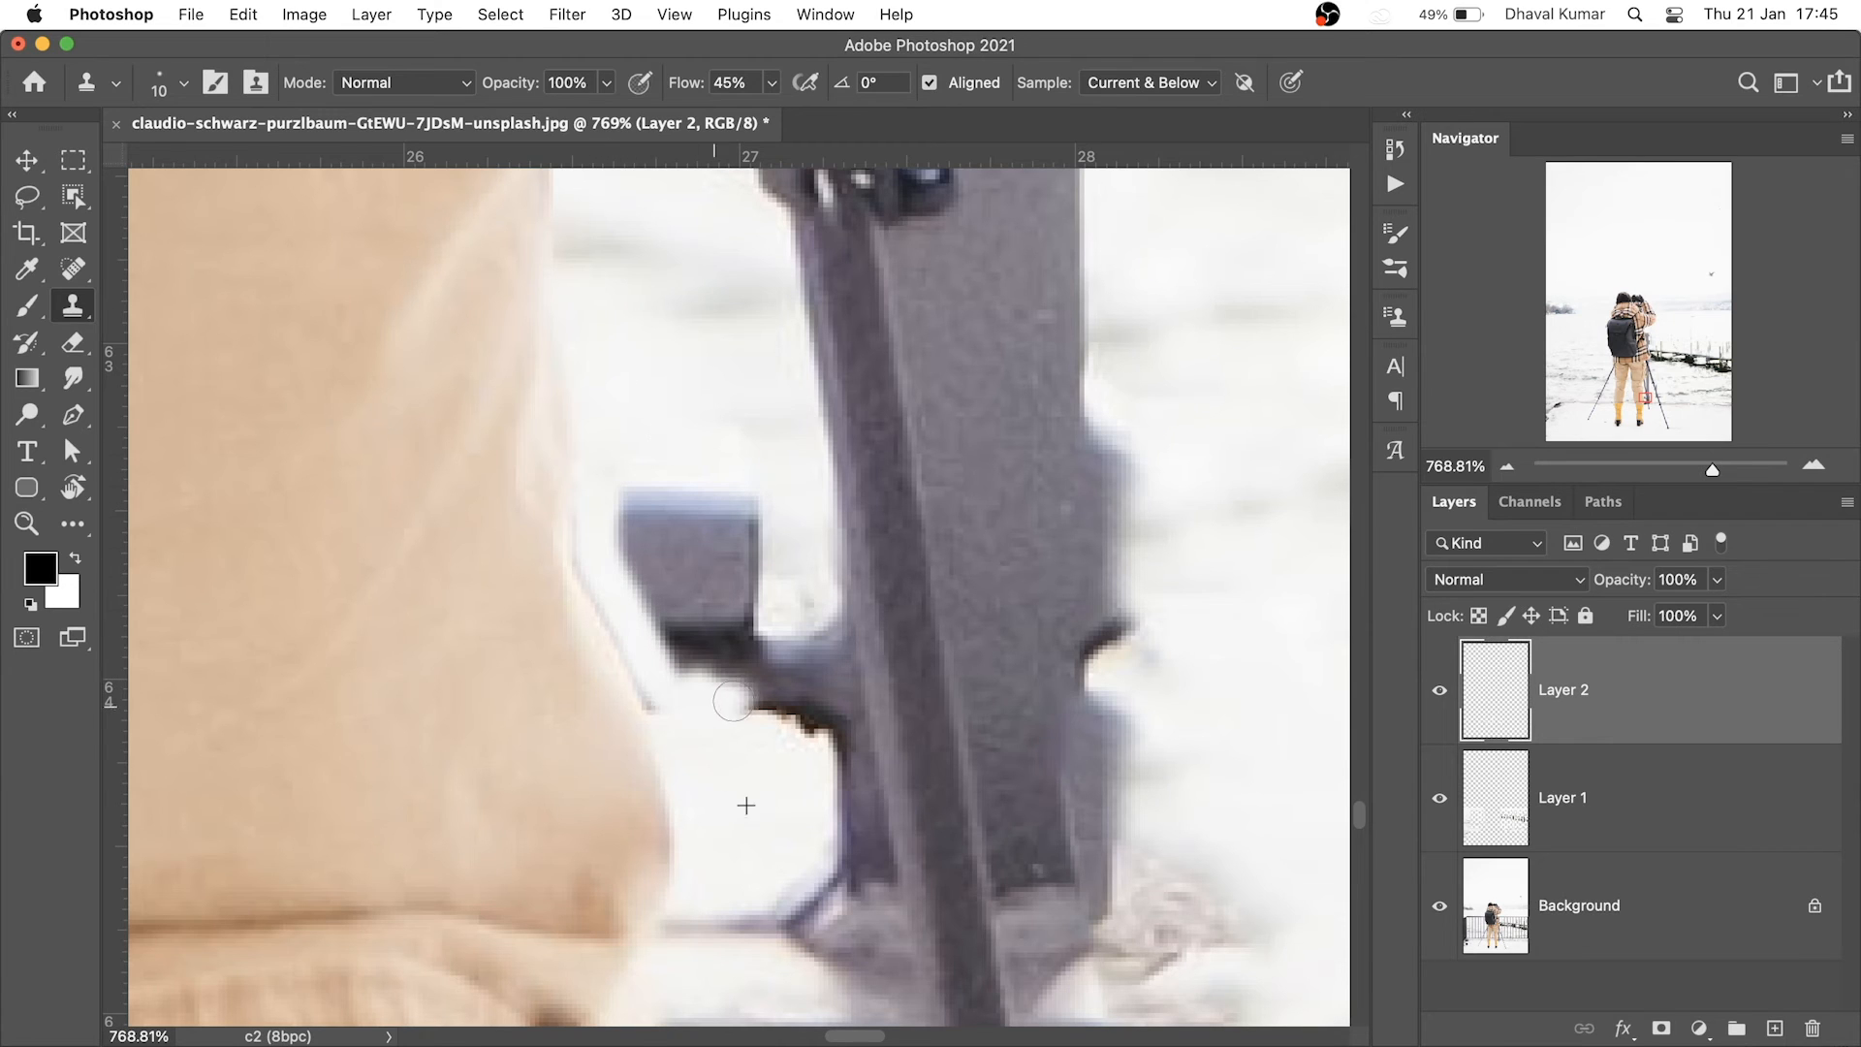
alt+click(634, 346)
Cover the bracket's lower arm, top and dark left edge with cloned snow
drag(634, 507, 655, 589)
alt+click(614, 305)
alt+click(651, 320)
mouse_move(690, 497)
mouse_down()
mouse_move(743, 512)
mouse_move(696, 608)
mouse_move(631, 548)
mouse_up()
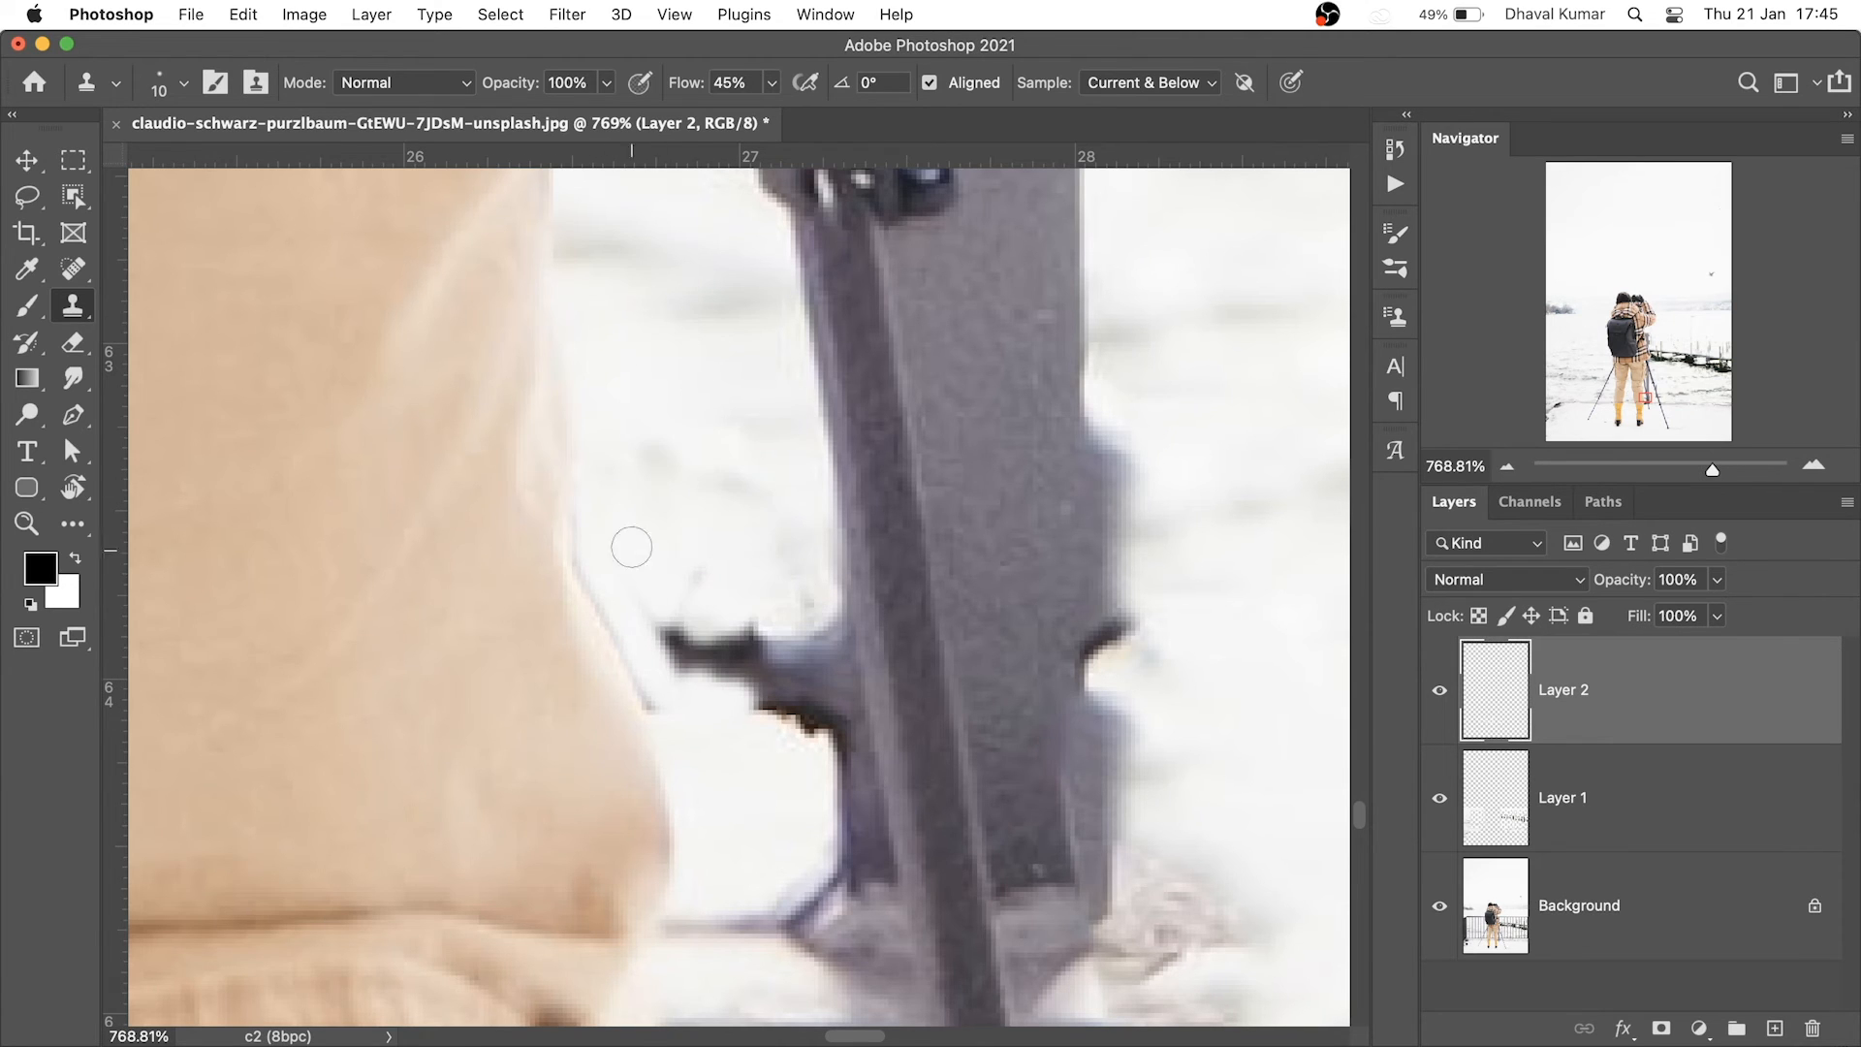
mouse_move(649, 679)
mouse_down()
mouse_move(704, 578)
mouse_move(751, 641)
mouse_move(676, 603)
mouse_move(725, 642)
mouse_up()
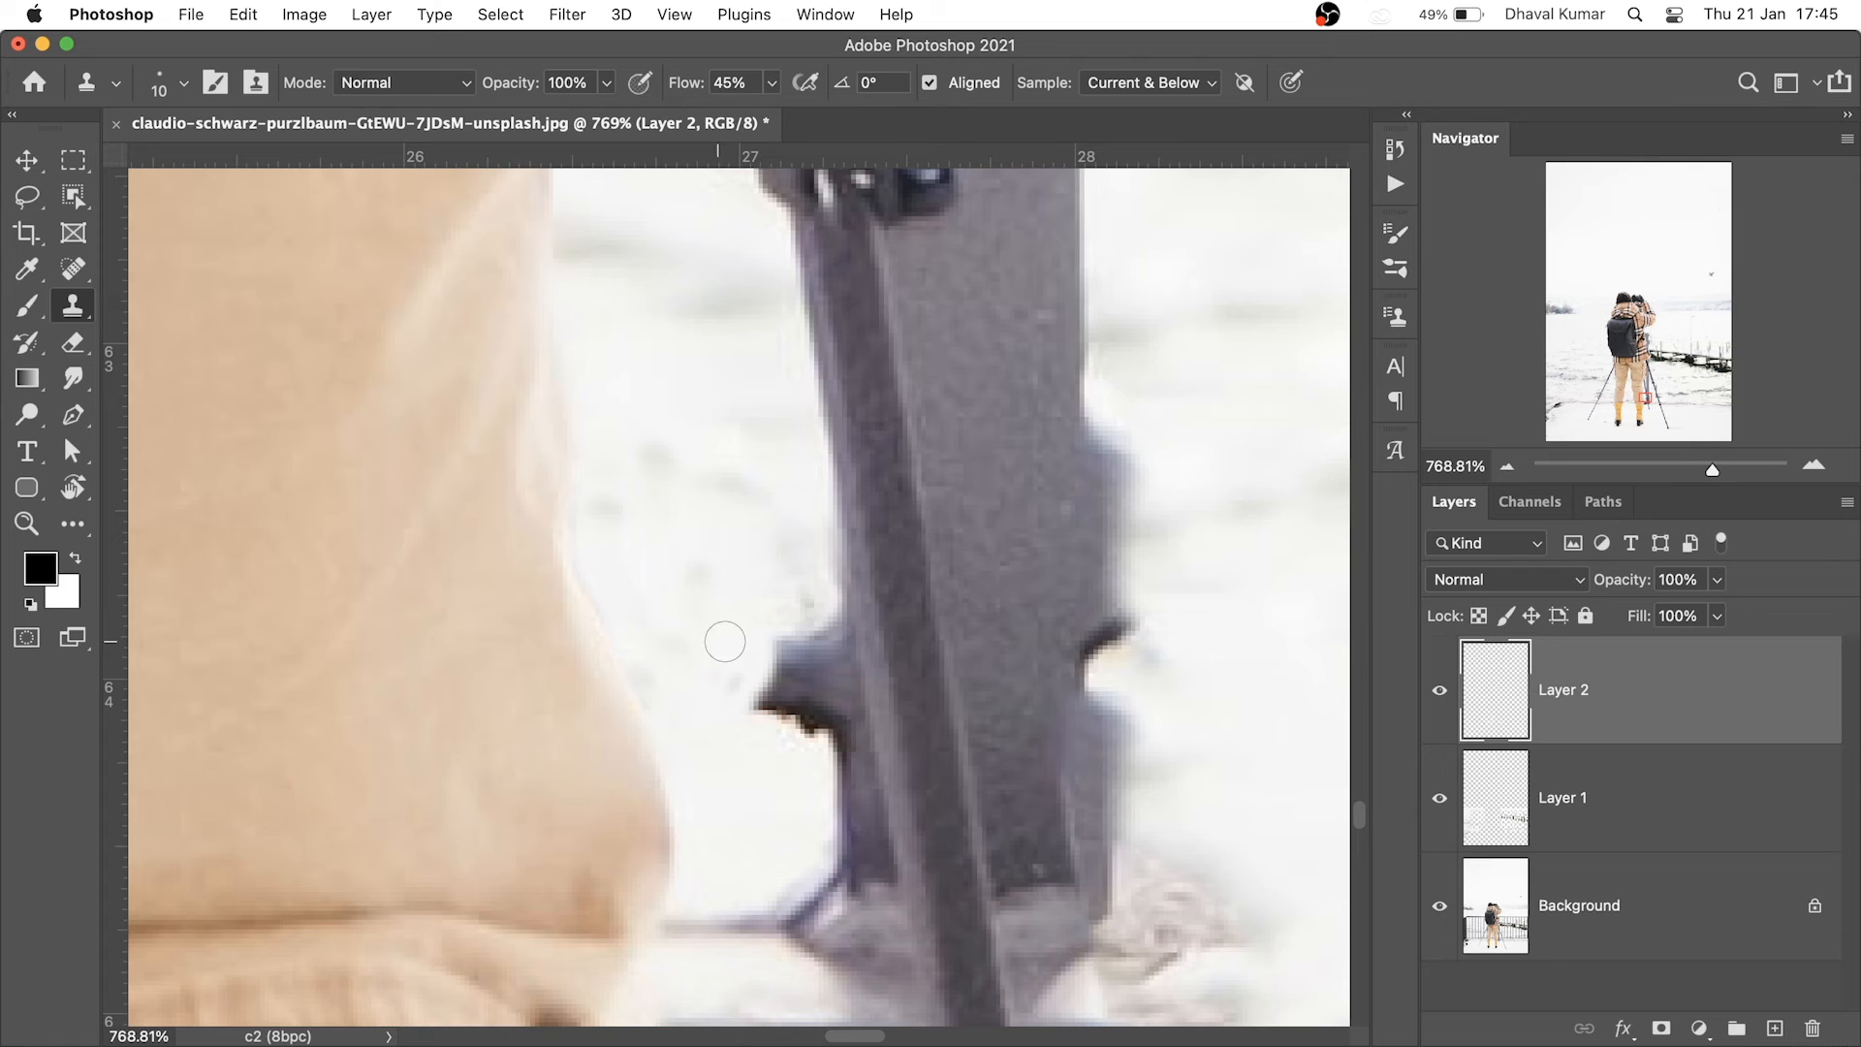
alt+click(810, 348)
mouse_move(832, 515)
mouse_down()
mouse_move(824, 623)
mouse_move(878, 886)
mouse_move(814, 926)
mouse_move(819, 686)
mouse_move(829, 803)
mouse_up()
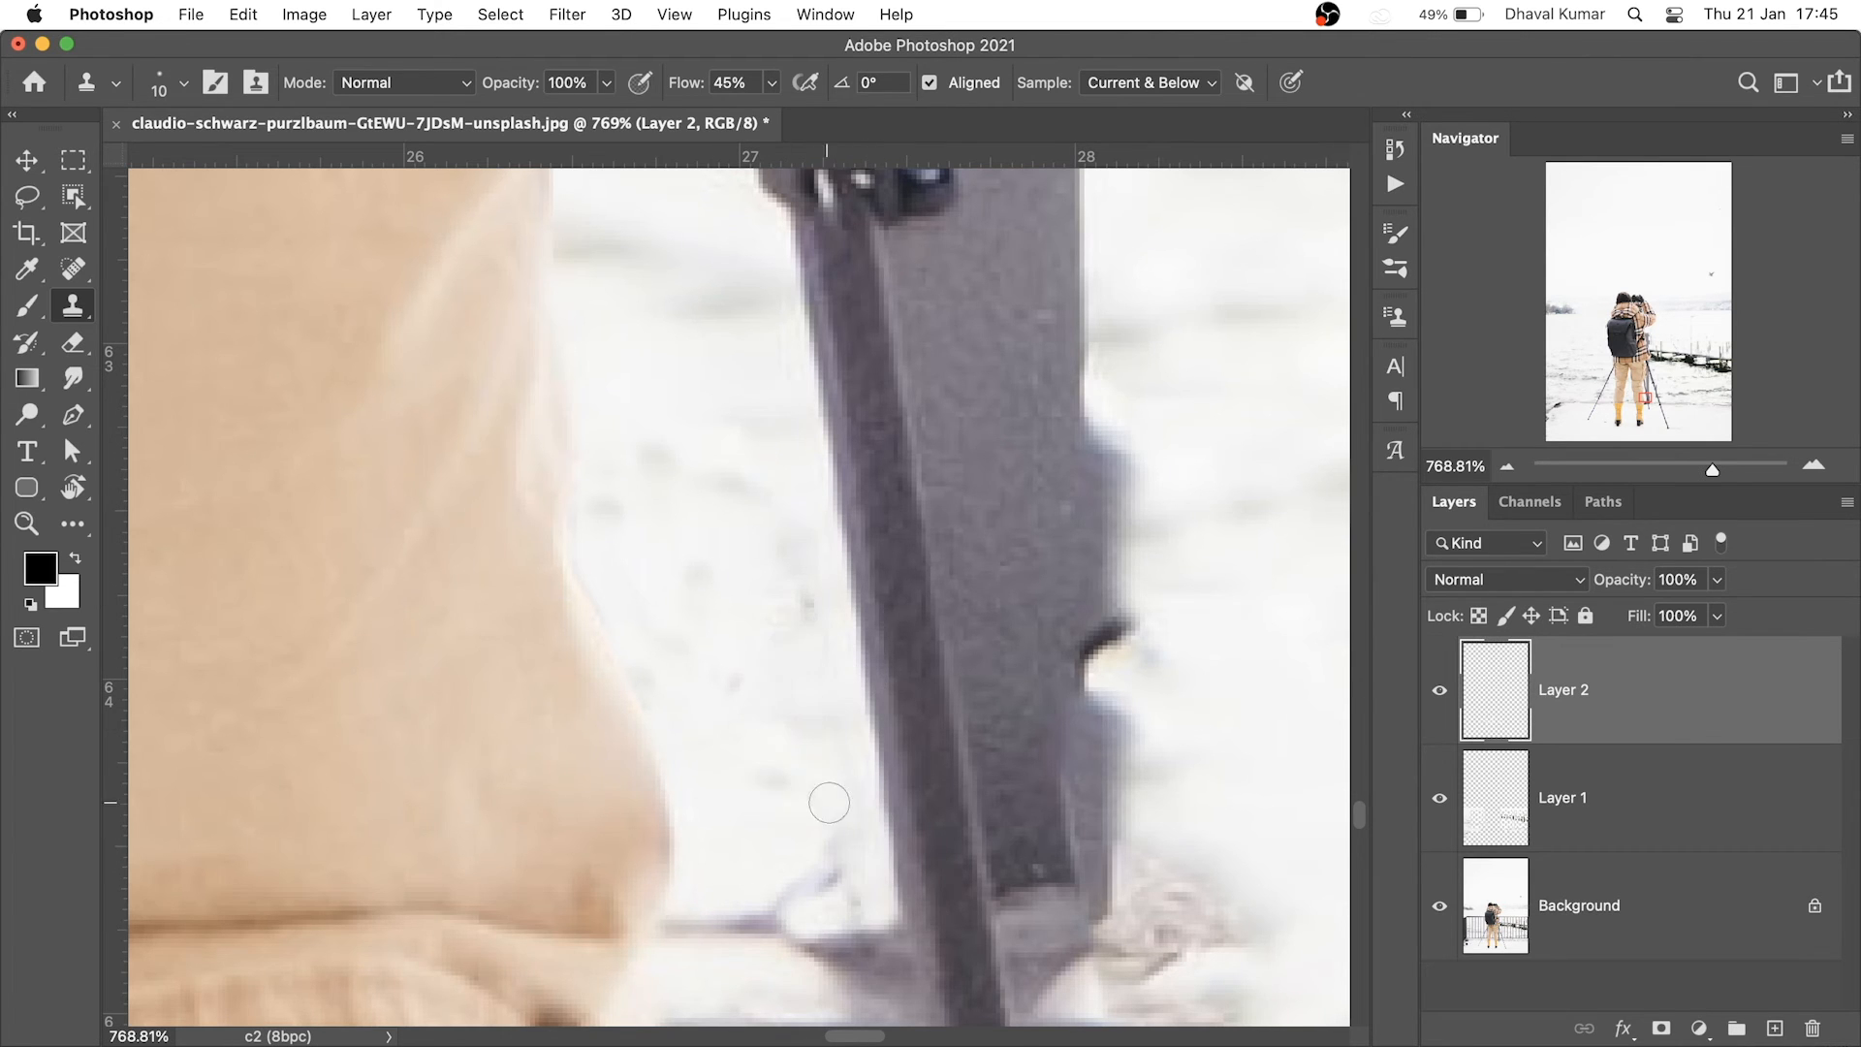
Clone snow over the left side and bottom of the dark bar beside the pole
drag(872, 732, 747, 746)
drag(848, 823, 972, 831)
mouse_move(901, 916)
mouse_down()
mouse_move(826, 595)
mouse_move(894, 513)
mouse_move(877, 357)
mouse_move(931, 593)
mouse_move(884, 572)
mouse_up()
mouse_move(897, 830)
mouse_down()
mouse_move(880, 655)
mouse_move(912, 582)
mouse_move(872, 648)
mouse_move(819, 634)
mouse_up()
alt+click(640, 742)
mouse_move(651, 659)
mouse_down()
mouse_move(682, 463)
mouse_move(705, 589)
mouse_move(684, 625)
mouse_up()
alt+click(679, 850)
mouse_move(712, 607)
mouse_down()
mouse_move(819, 632)
mouse_move(876, 425)
mouse_move(854, 570)
mouse_move(841, 548)
mouse_up()
Cover the right half of the dark bar and the thin lines above it with snow
alt+click(853, 737)
alt+click(844, 695)
alt+click(781, 630)
mouse_move(813, 544)
mouse_down()
mouse_move(829, 546)
mouse_move(741, 621)
mouse_move(721, 560)
mouse_up()
alt+click(747, 268)
mouse_move(734, 361)
mouse_down()
mouse_move(744, 407)
mouse_move(778, 369)
mouse_up()
drag(812, 283, 818, 549)
Clone snow over the dark block and grey remnants beside the boot
alt+click(823, 349)
alt+click(801, 292)
alt+click(779, 334)
drag(686, 366, 715, 545)
alt+click(761, 364)
mouse_move(714, 437)
mouse_down()
mouse_move(732, 524)
mouse_move(676, 373)
mouse_up()
scroll(854, 372, down, 10)
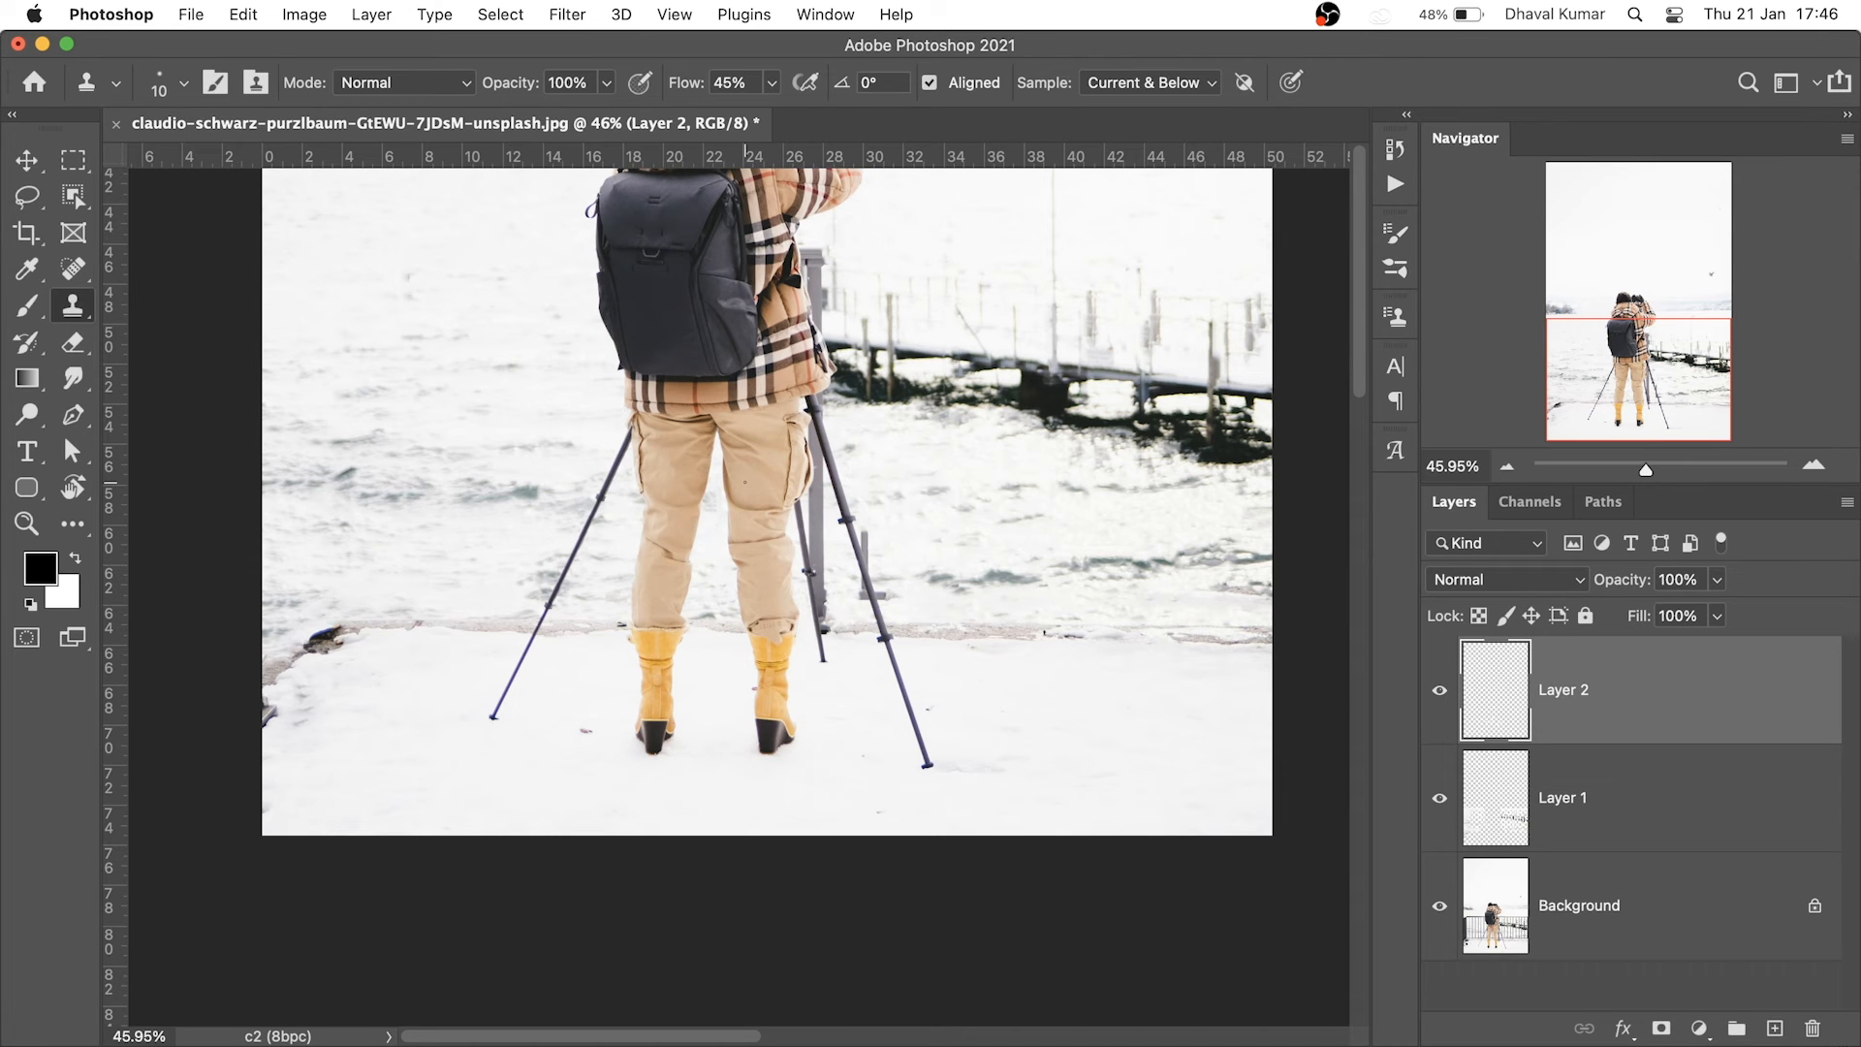
Clone snow over the purple remnant beside the boot, undoing a misplaced stroke on the grey foot
scroll(820, 603, up, 5)
scroll(619, 689, down, 3)
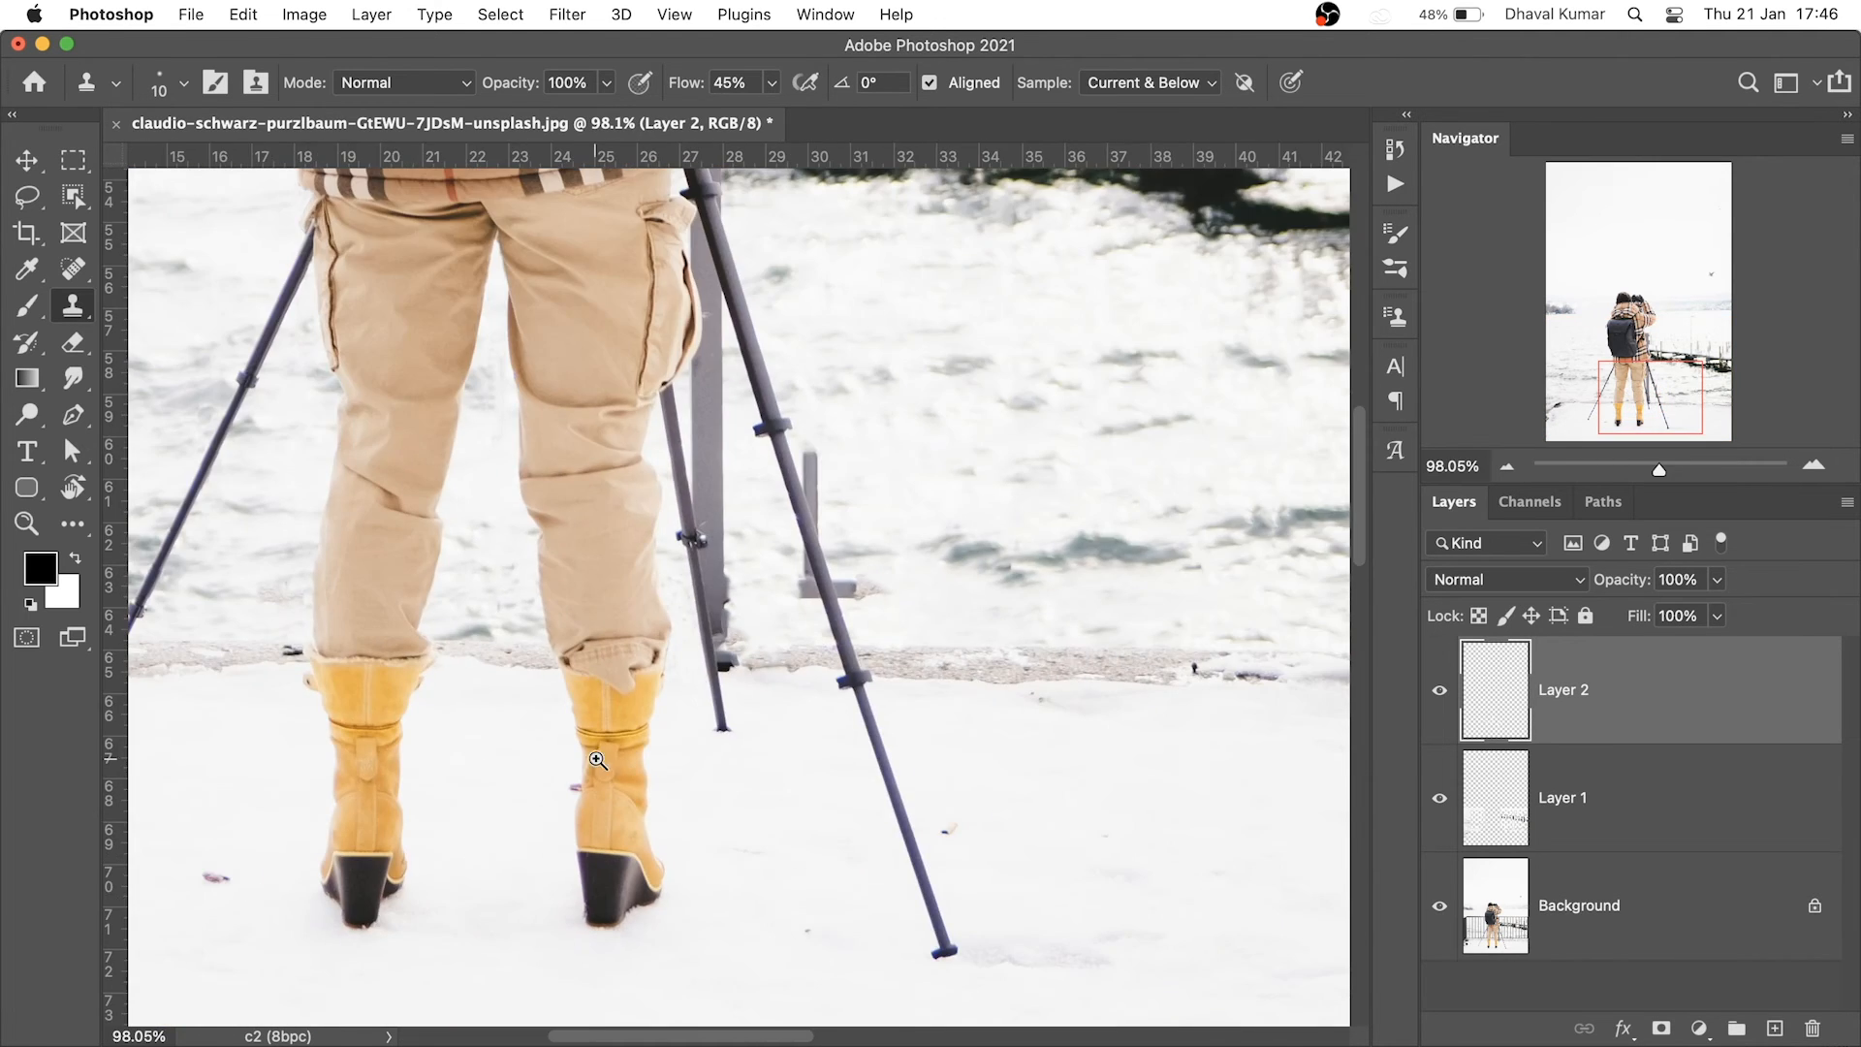
scroll(635, 698, up, 8)
drag(612, 725, 561, 752)
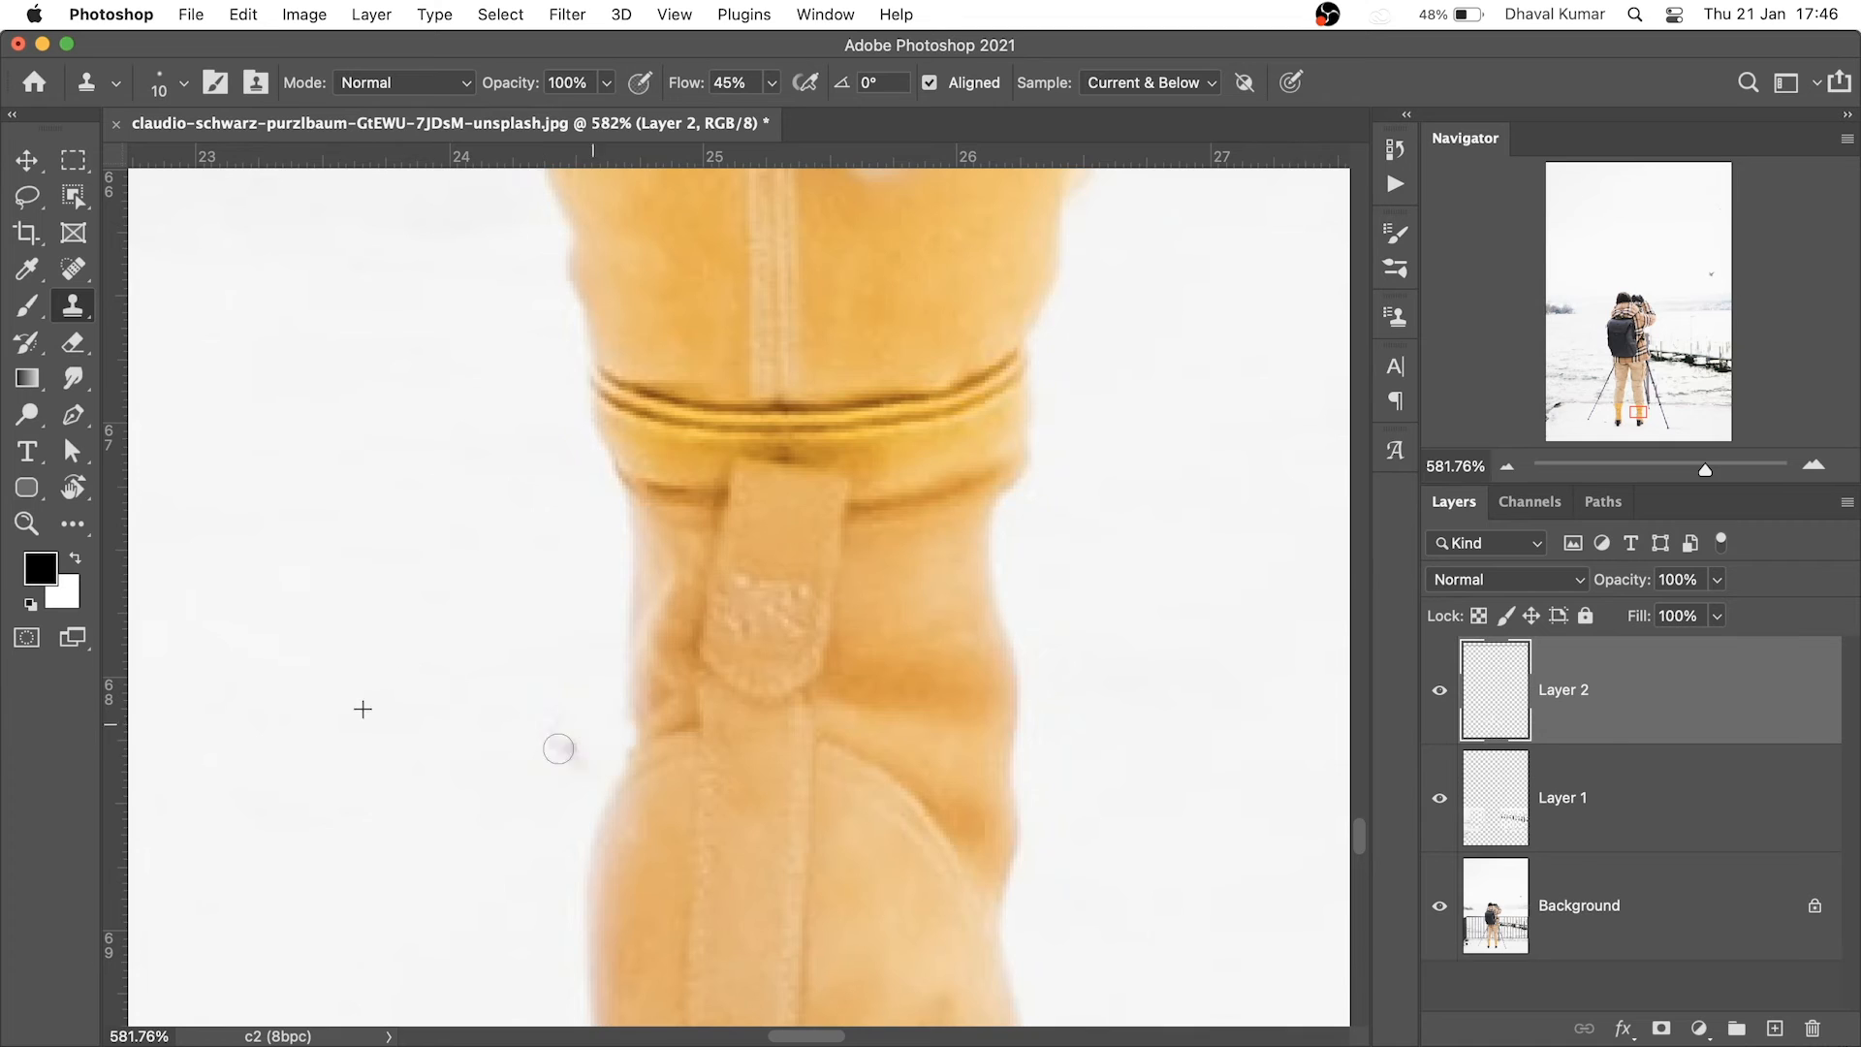
scroll(603, 795, down, 7)
scroll(897, 686, up, 7)
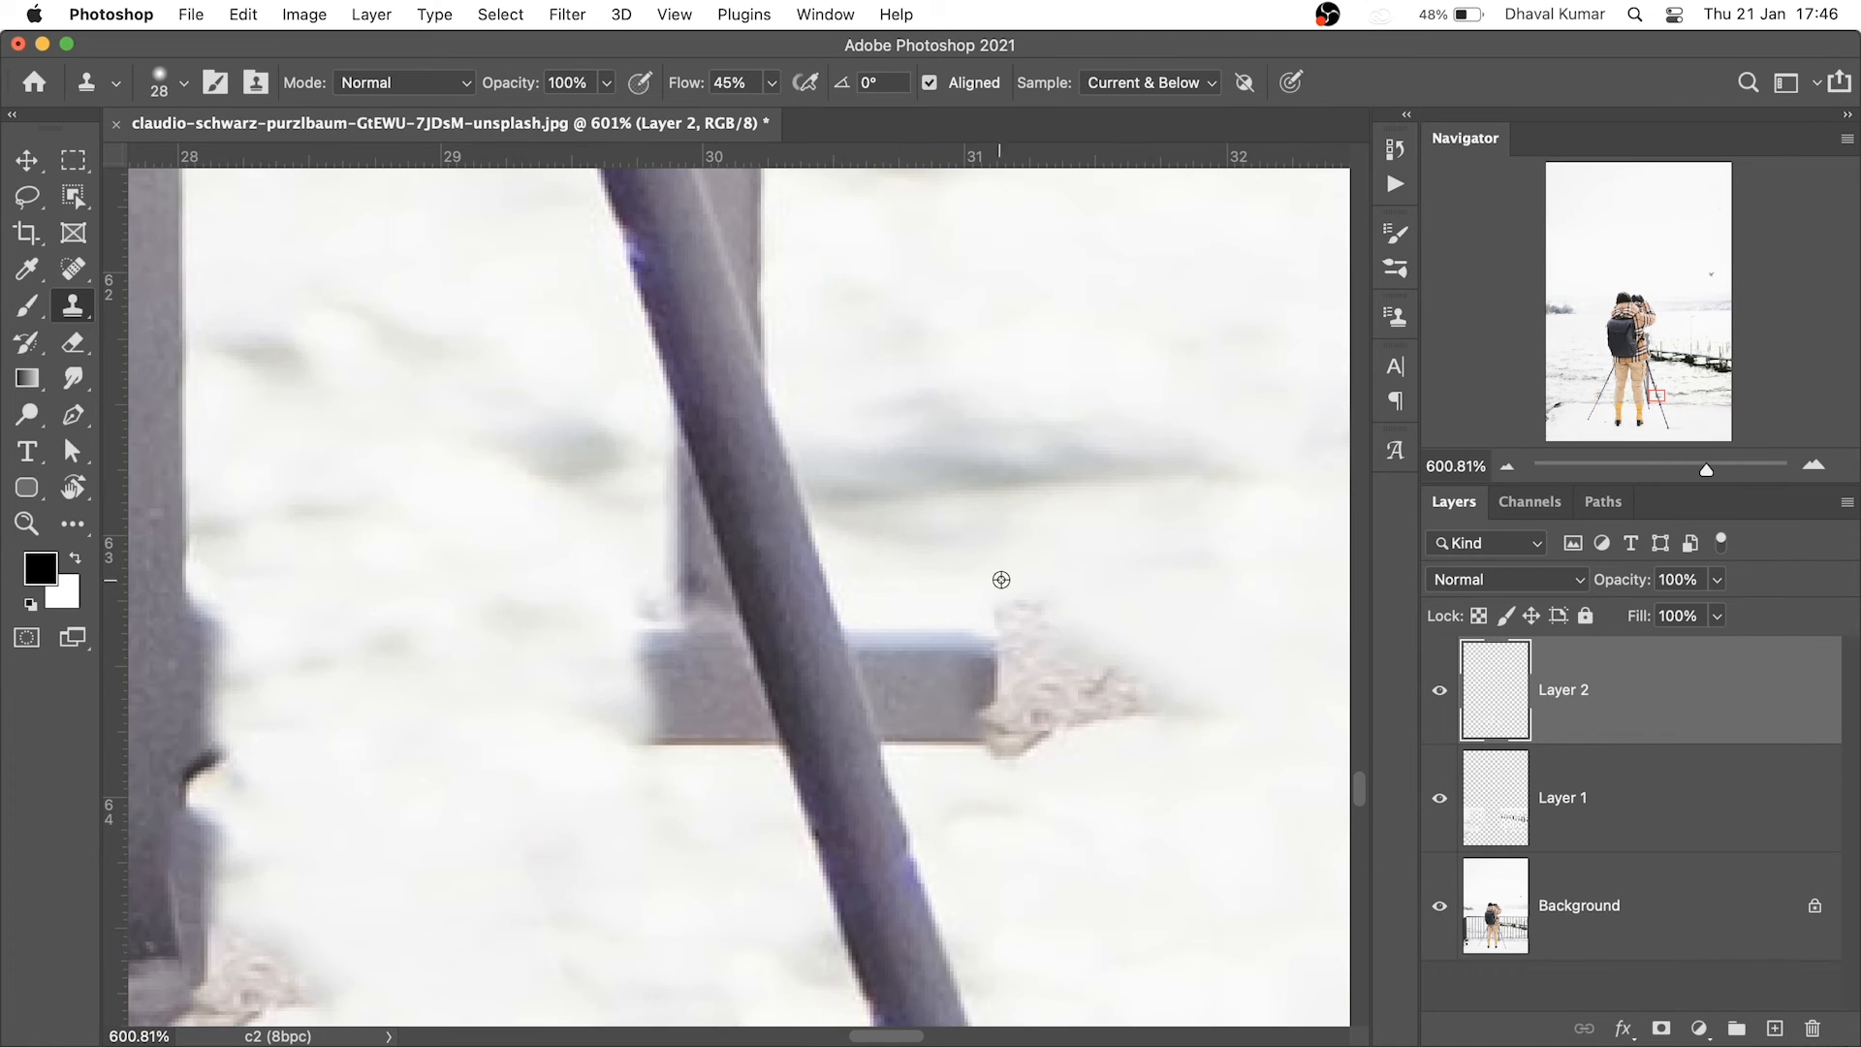
alt+click(915, 846)
mouse_move(893, 734)
mouse_down()
mouse_move(903, 758)
mouse_move(867, 635)
mouse_move(875, 658)
mouse_move(1158, 672)
mouse_up()
key(super+z)
alt+click(916, 860)
Clone away the brown patch, the grey foot left of the leg, and the post's foot
alt+click(864, 965)
click(788, 745)
key(super+z)
drag(772, 772, 673, 443)
drag(653, 580, 686, 725)
drag(795, 457, 804, 764)
Fill the notch where the tripod legs meet and rebuild the leg's right edge over the post
drag(803, 764, 864, 769)
mouse_move(760, 676)
mouse_down()
mouse_move(765, 582)
mouse_move(794, 701)
mouse_move(771, 700)
mouse_up()
mouse_move(760, 650)
mouse_down()
mouse_move(704, 544)
mouse_move(657, 349)
mouse_up()
mouse_move(696, 452)
mouse_down()
mouse_move(667, 415)
mouse_move(738, 607)
mouse_move(659, 364)
mouse_move(719, 437)
mouse_move(733, 540)
mouse_up()
super+drag(733, 540, 693, 540)
drag(727, 330, 736, 445)
Dismiss the clone source error, target Layer 2, and sample snow as the source
super+click(776, 312)
alt+click(775, 312)
click(876, 430)
alt+click(880, 363)
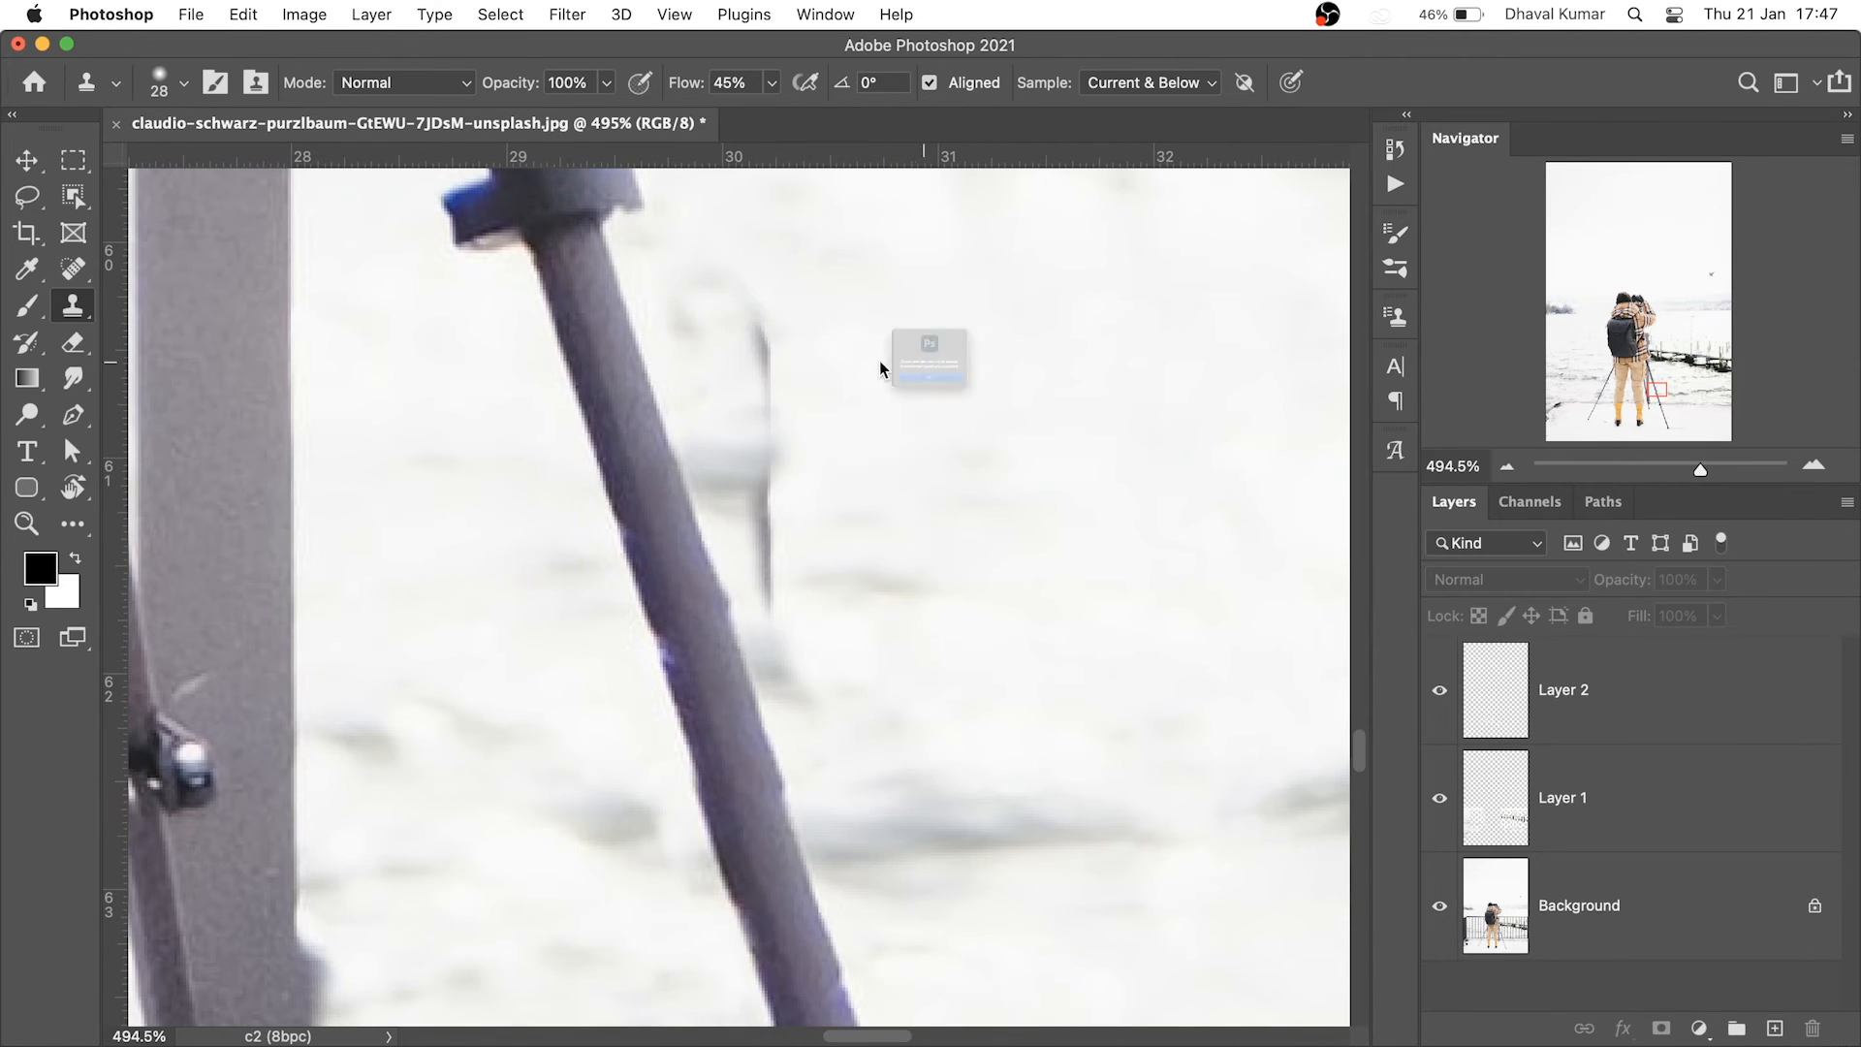
click(880, 434)
click(1589, 691)
alt+click(935, 370)
Clone snow over the dark smudge, then zoom out to check it
drag(773, 337, 781, 503)
alt+click(841, 340)
drag(724, 299, 708, 302)
drag(772, 543, 790, 591)
mouse_move(904, 475)
super+mouse_down()
mouse_move(703, 517)
mouse_move(825, 692)
mouse_move(798, 740)
mouse_move(715, 533)
super+mouse_up()
With a 37 px brush, clone away the dark block beside the tripod leg
alt+click(1063, 734)
super+drag(760, 921, 853, 902)
ctrl+alt+drag(746, 702, 759, 702)
alt+click(759, 702)
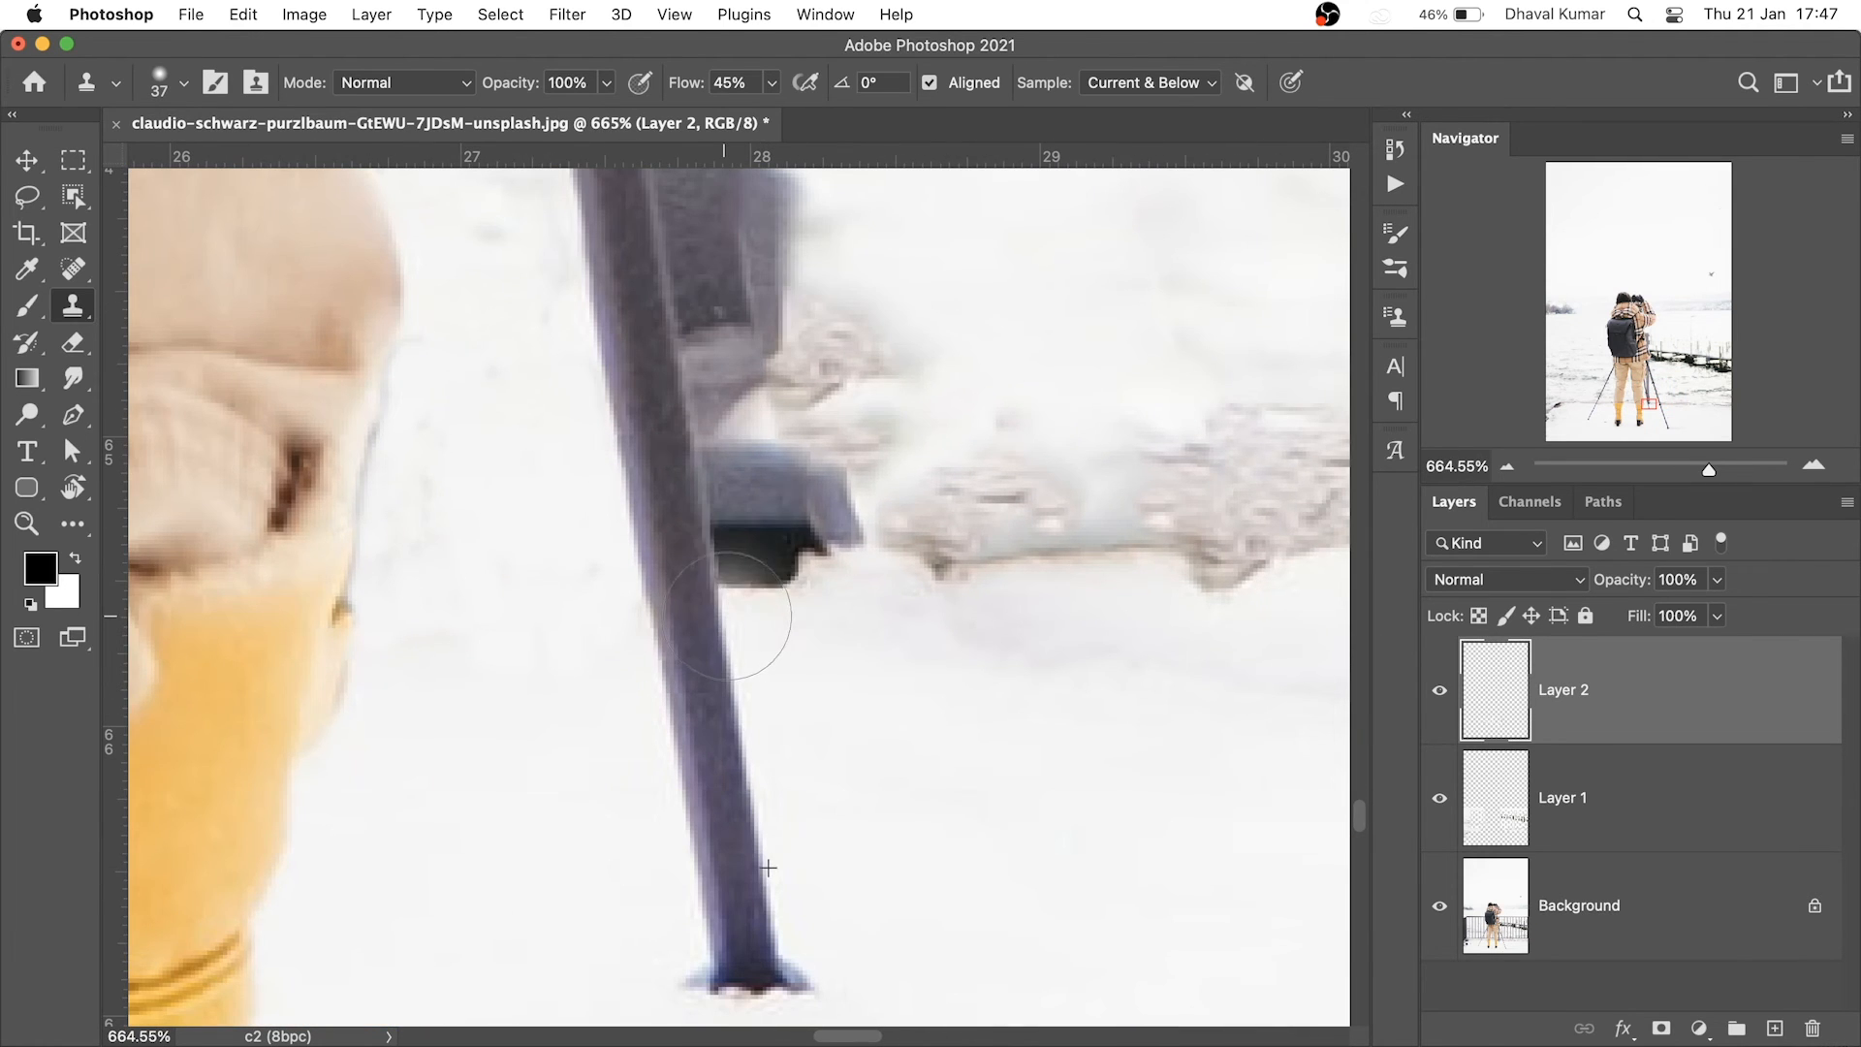
drag(717, 444, 835, 507)
mouse_move(764, 710)
mouse_down()
mouse_move(716, 929)
mouse_move(688, 719)
mouse_up()
drag(665, 615, 721, 876)
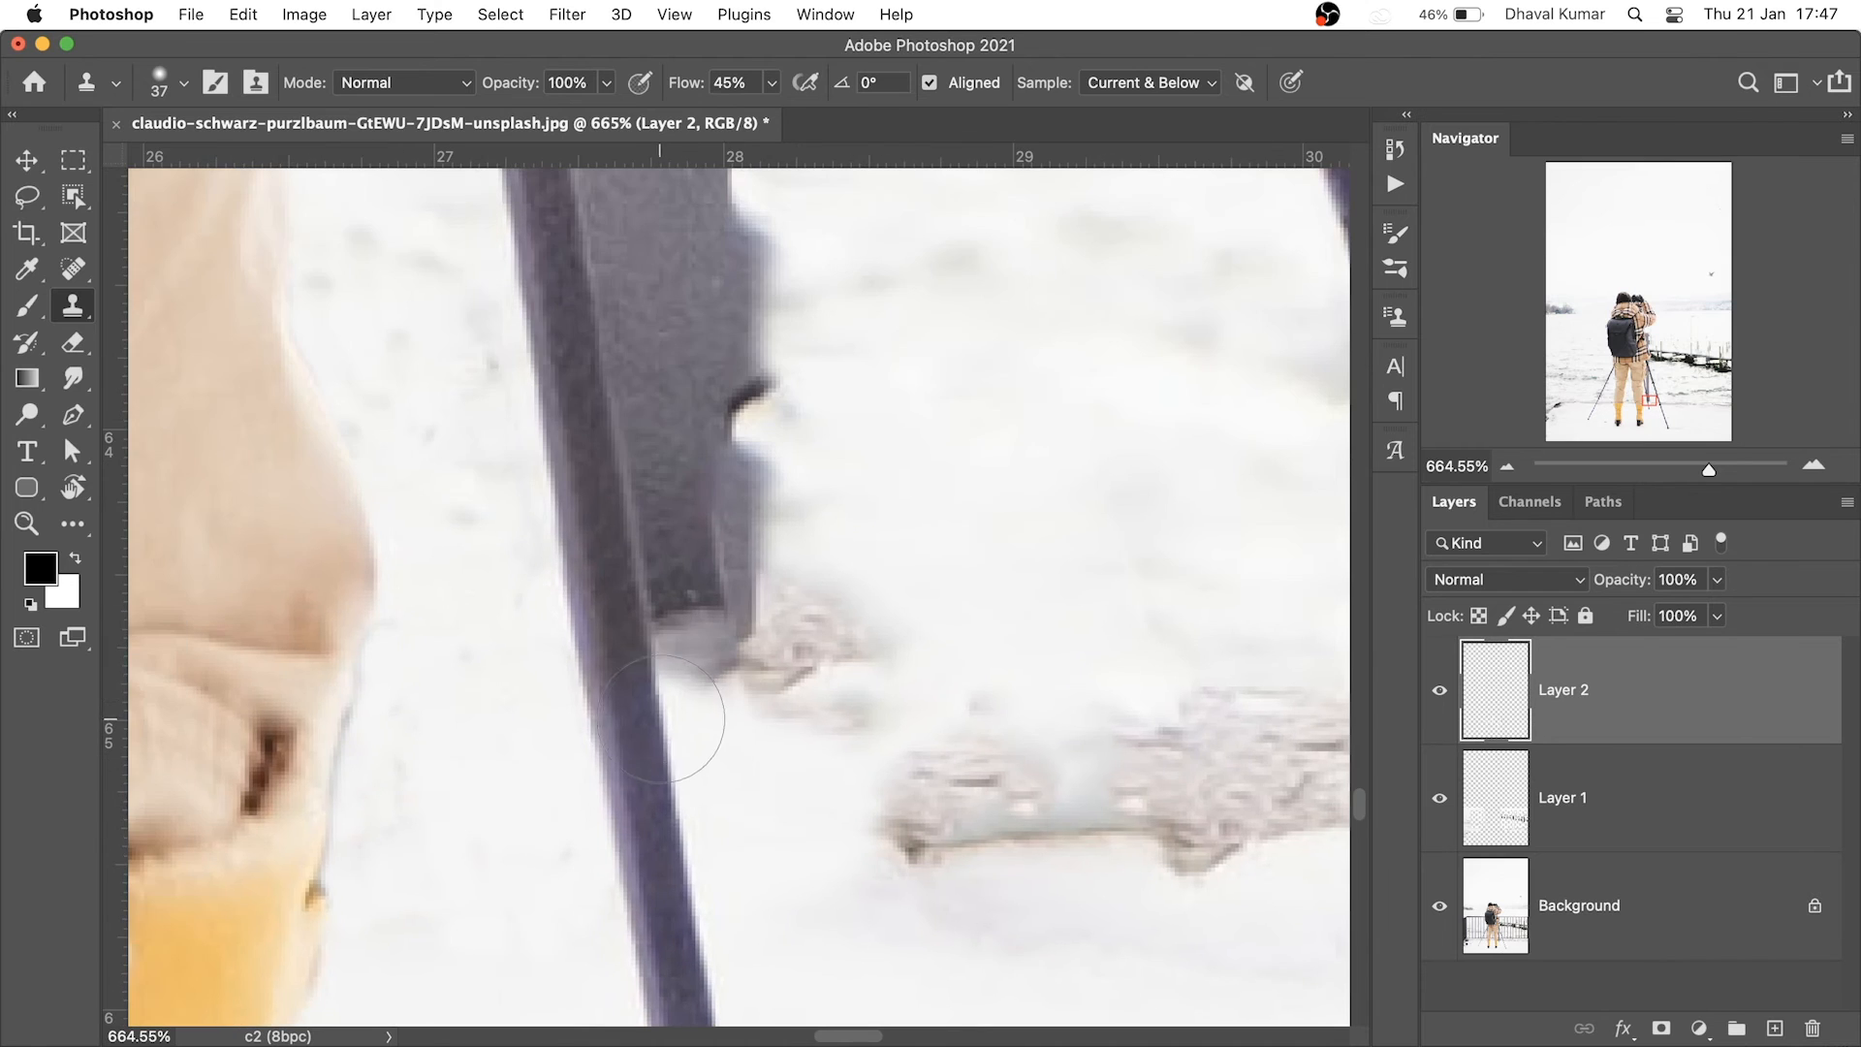
Paint snow over the grey post right of the leg, resampling nearby snow
alt+click(661, 613)
drag(613, 341, 749, 989)
drag(715, 781, 677, 403)
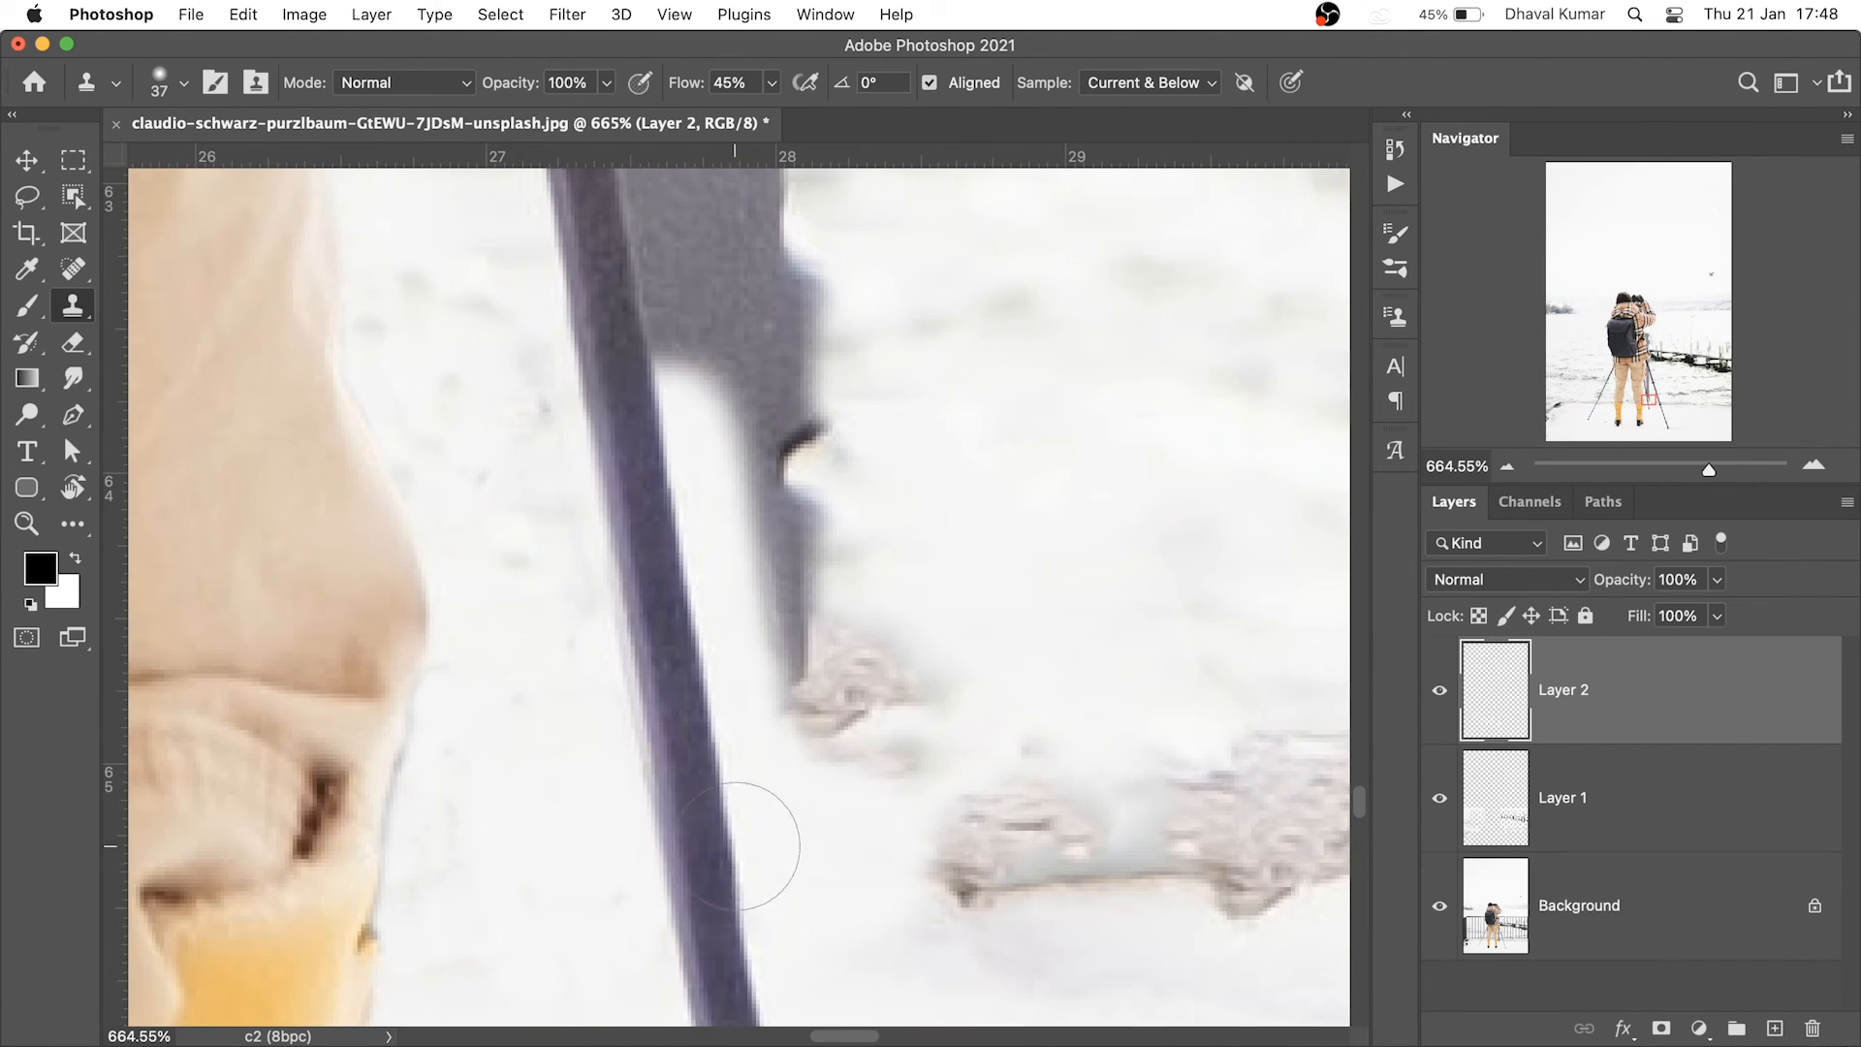
drag(695, 500, 705, 670)
mouse_move(711, 582)
mouse_down()
mouse_move(659, 413)
mouse_move(802, 627)
mouse_move(804, 661)
mouse_up()
alt+click(1016, 440)
mouse_move(839, 700)
mouse_down()
mouse_move(872, 710)
mouse_move(836, 835)
mouse_up()
With a 6 px brush, whiten the post's lower edge, debris and the area around the tripod knob
drag(887, 465, 943, 722)
drag(981, 502, 956, 503)
drag(778, 591, 858, 587)
alt+click(1056, 496)
click(769, 498)
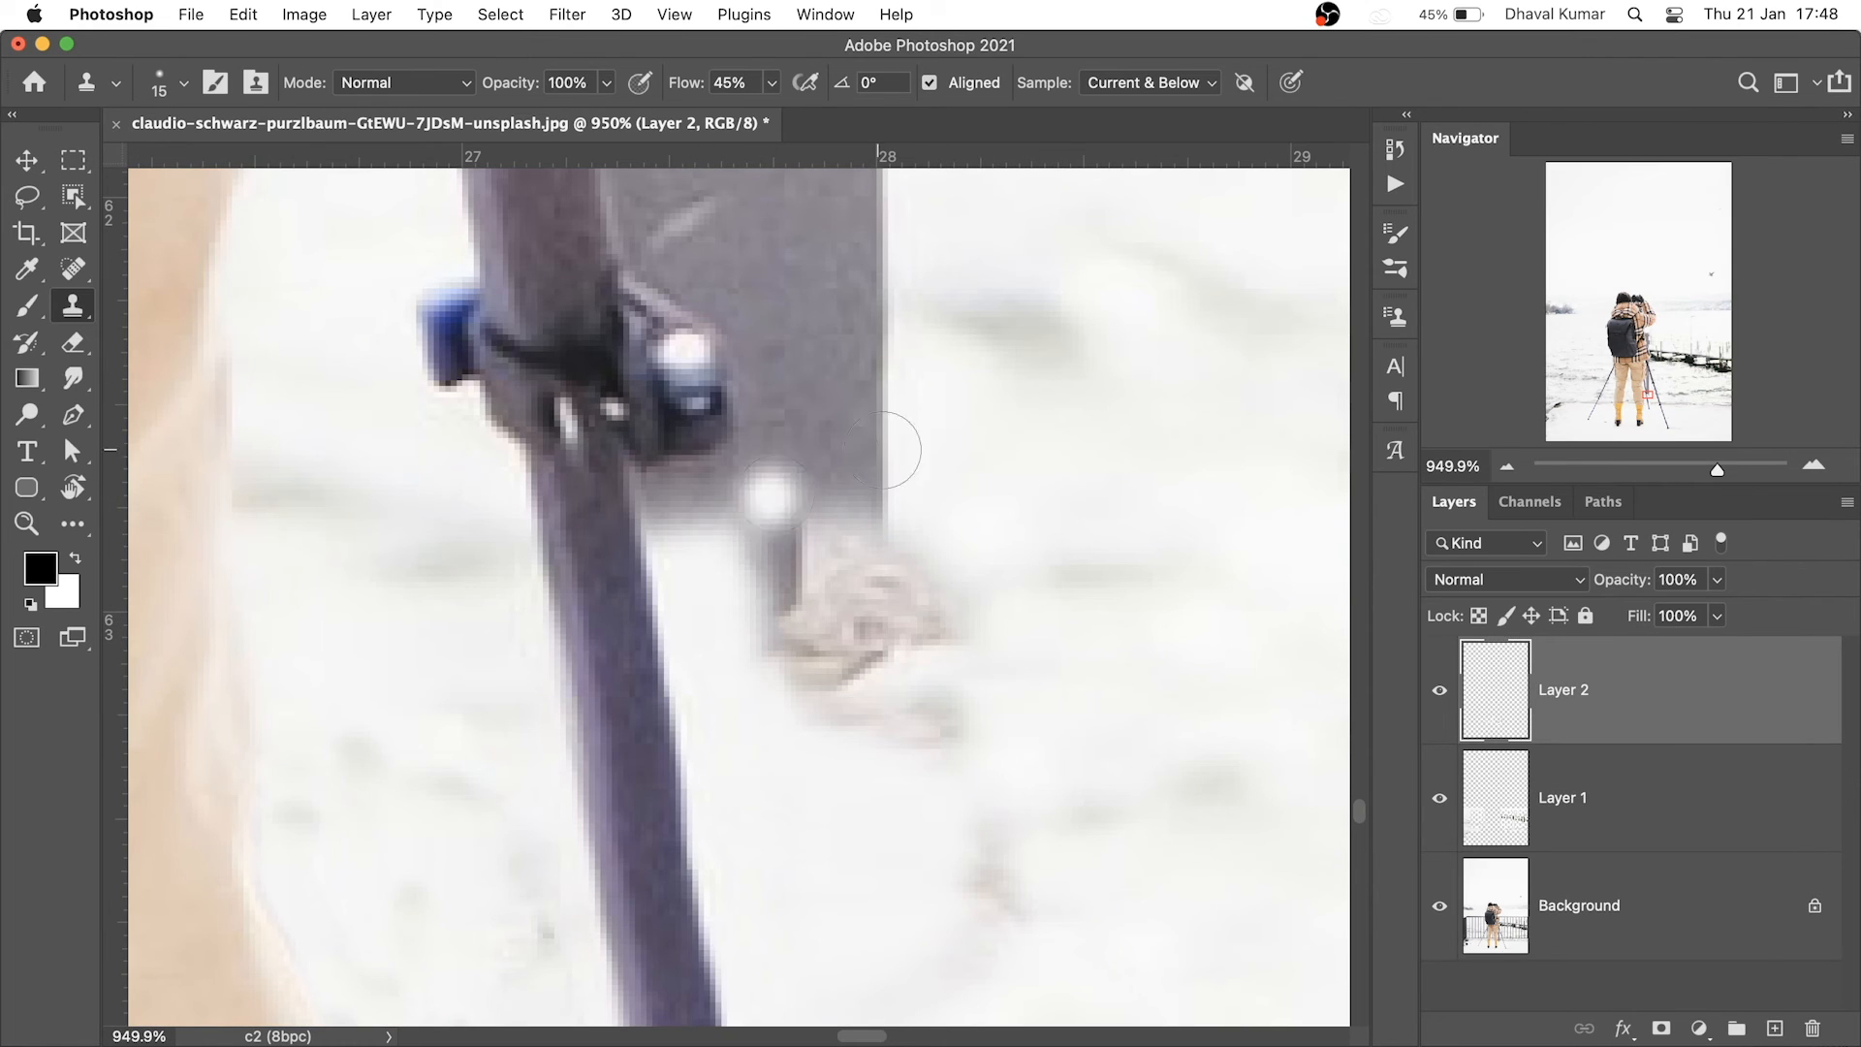
key(super+z)
mouse_move(914, 428)
mouse_down()
mouse_move(1026, 424)
mouse_move(890, 434)
mouse_up()
mouse_move(890, 524)
mouse_down()
mouse_move(790, 601)
mouse_move(817, 636)
mouse_up()
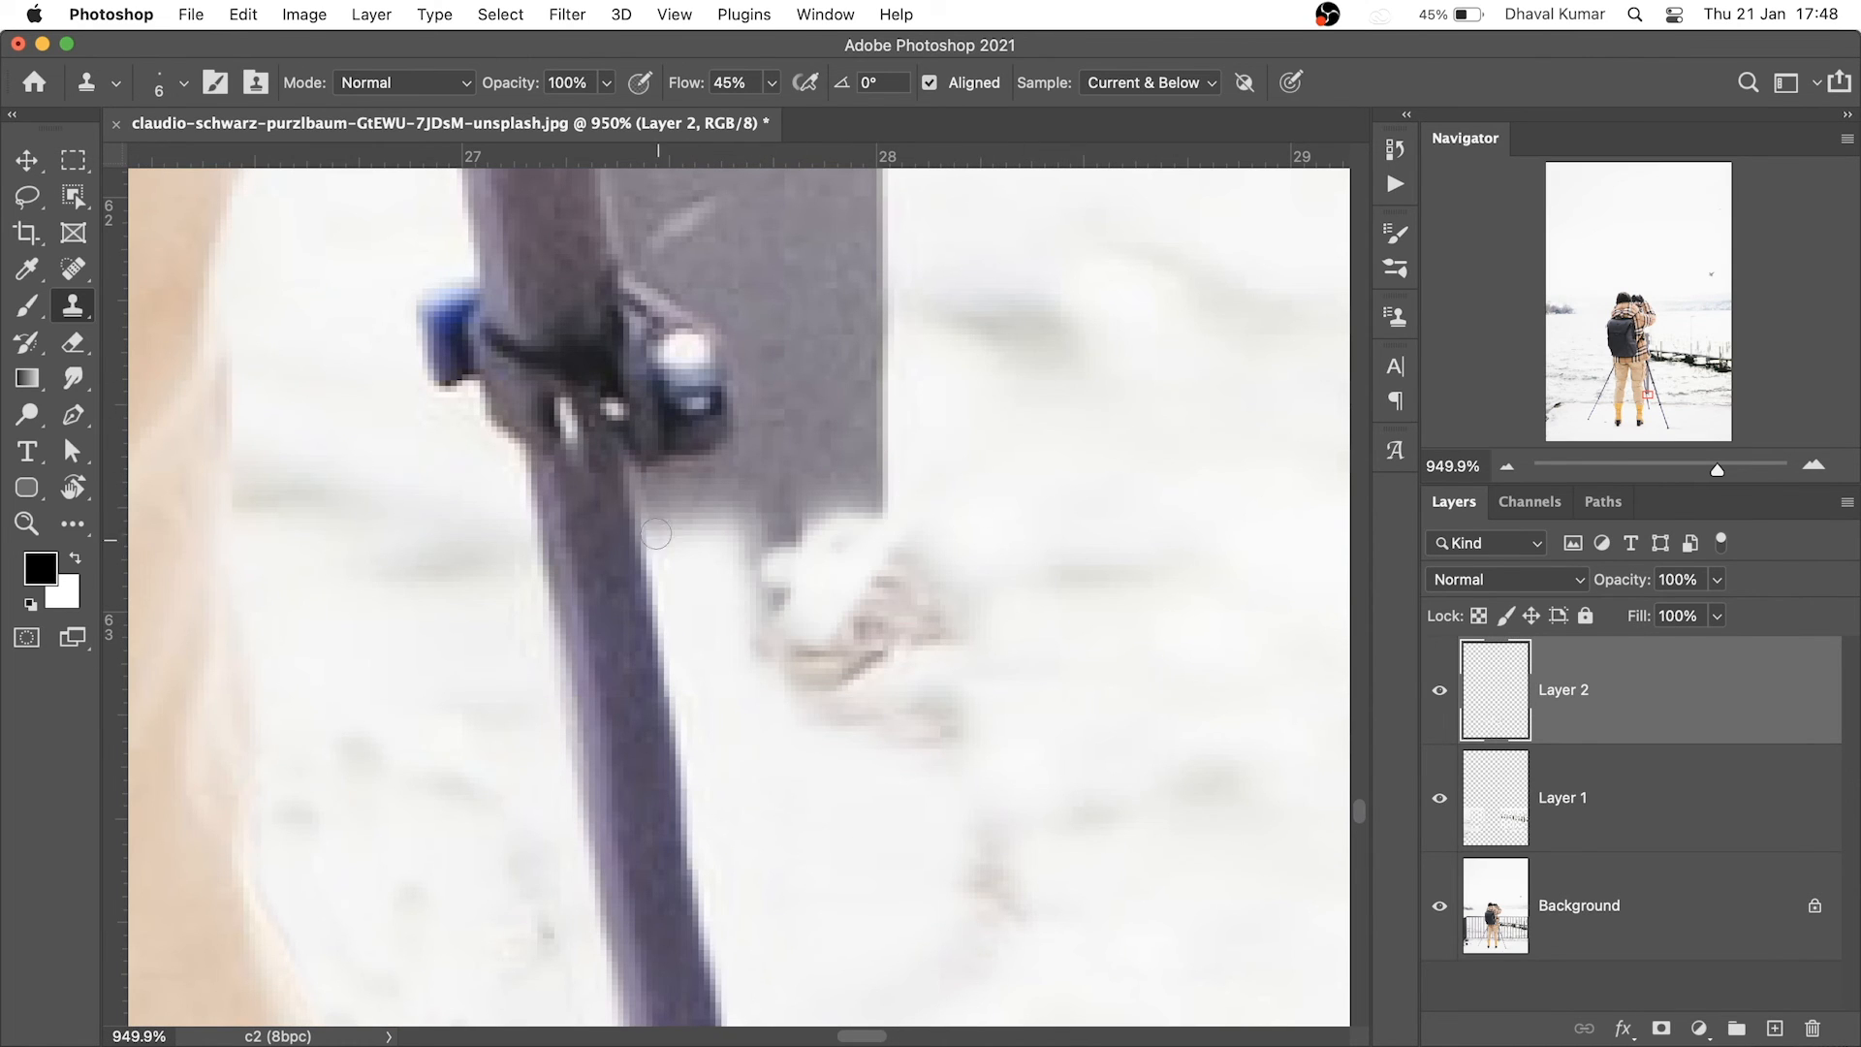
mouse_move(656, 548)
mouse_down()
mouse_move(744, 446)
mouse_move(640, 264)
mouse_move(693, 490)
mouse_move(764, 505)
mouse_up()
At 17 px, whiten the grey post's bottom edge and clean the halo around the knob
drag(870, 430, 913, 431)
drag(914, 507, 810, 453)
scroll(853, 543, up, 3)
alt+click(1018, 514)
drag(715, 653, 707, 677)
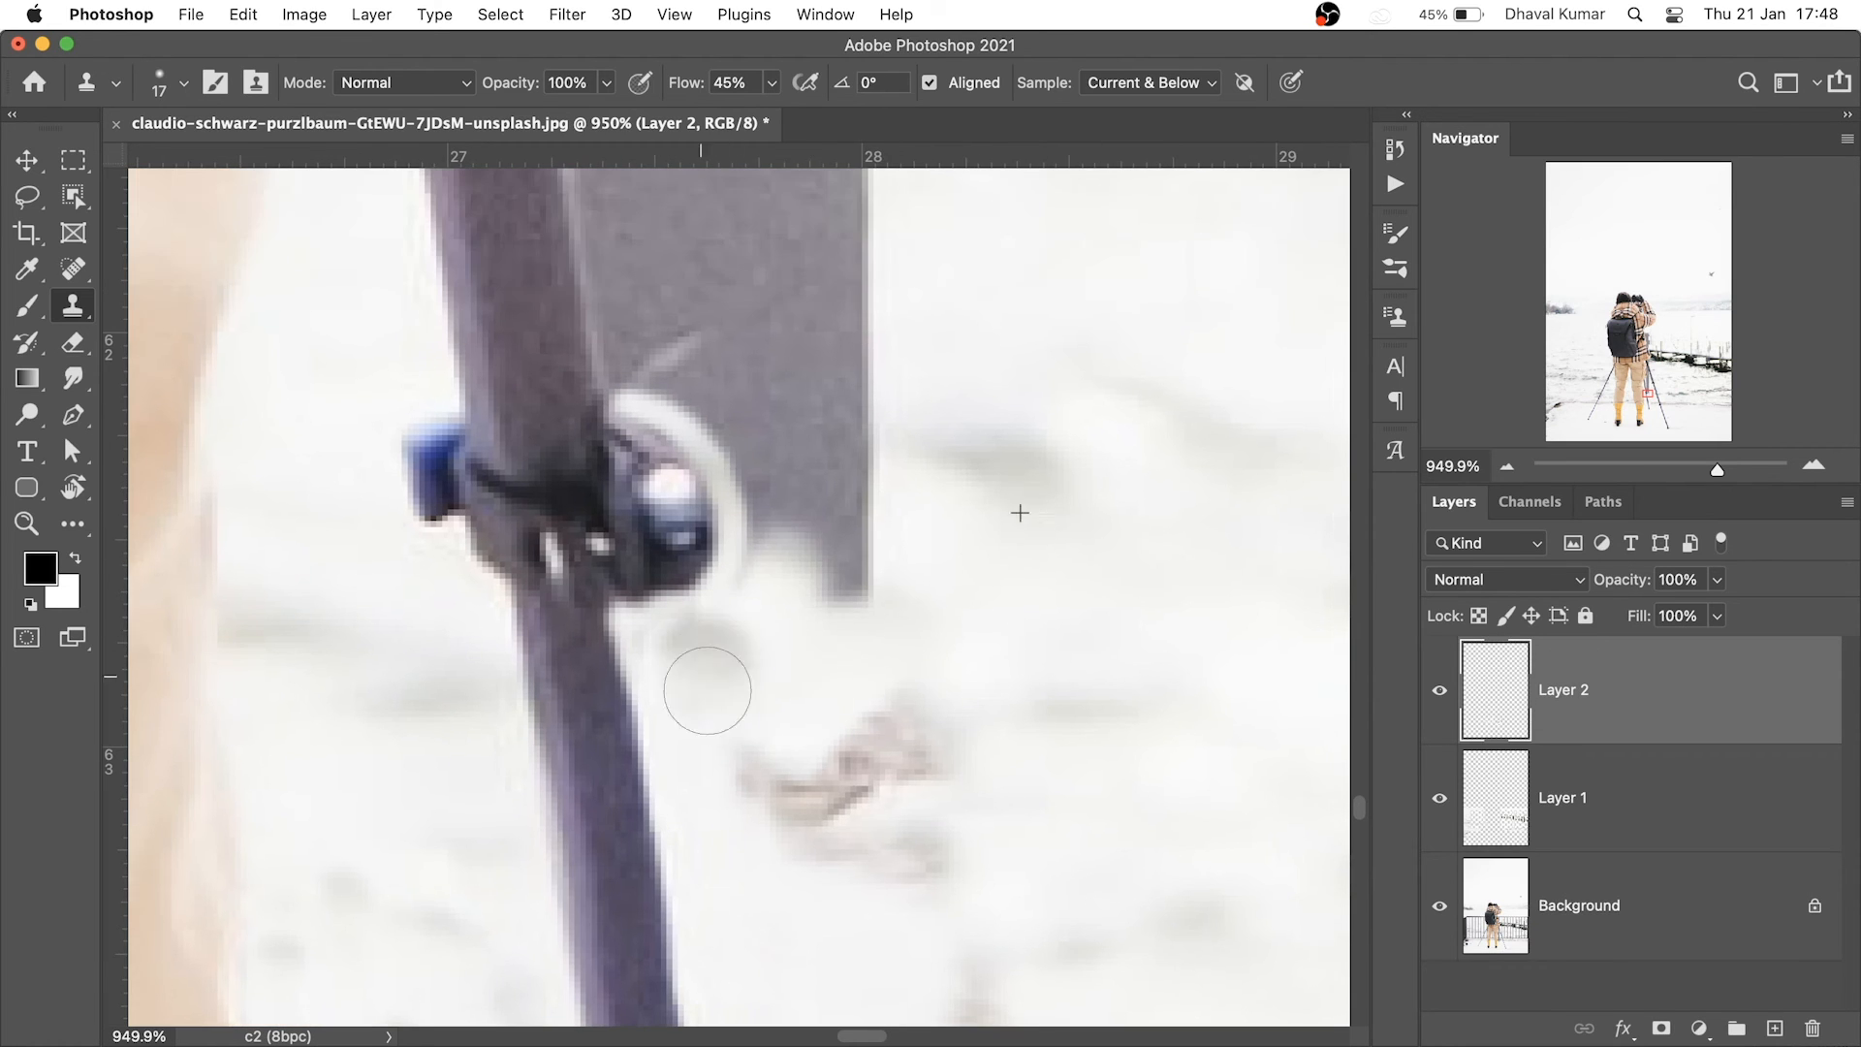
scroll(873, 572, up, 4)
alt+click(1007, 472)
mouse_move(865, 622)
mouse_down()
mouse_move(832, 776)
mouse_move(735, 631)
mouse_move(862, 572)
mouse_up()
drag(804, 514, 823, 653)
Whiten the grey post beside the leg and rebuild the leg's right edge with snow
alt+click(976, 662)
mouse_move(754, 744)
mouse_down()
mouse_move(724, 779)
mouse_move(631, 562)
mouse_up()
alt+click(1082, 427)
mouse_move(641, 698)
mouse_down()
mouse_move(615, 408)
mouse_move(574, 398)
mouse_move(598, 555)
mouse_up()
key(super+z)
alt+click(1109, 429)
alt+click(546, 267)
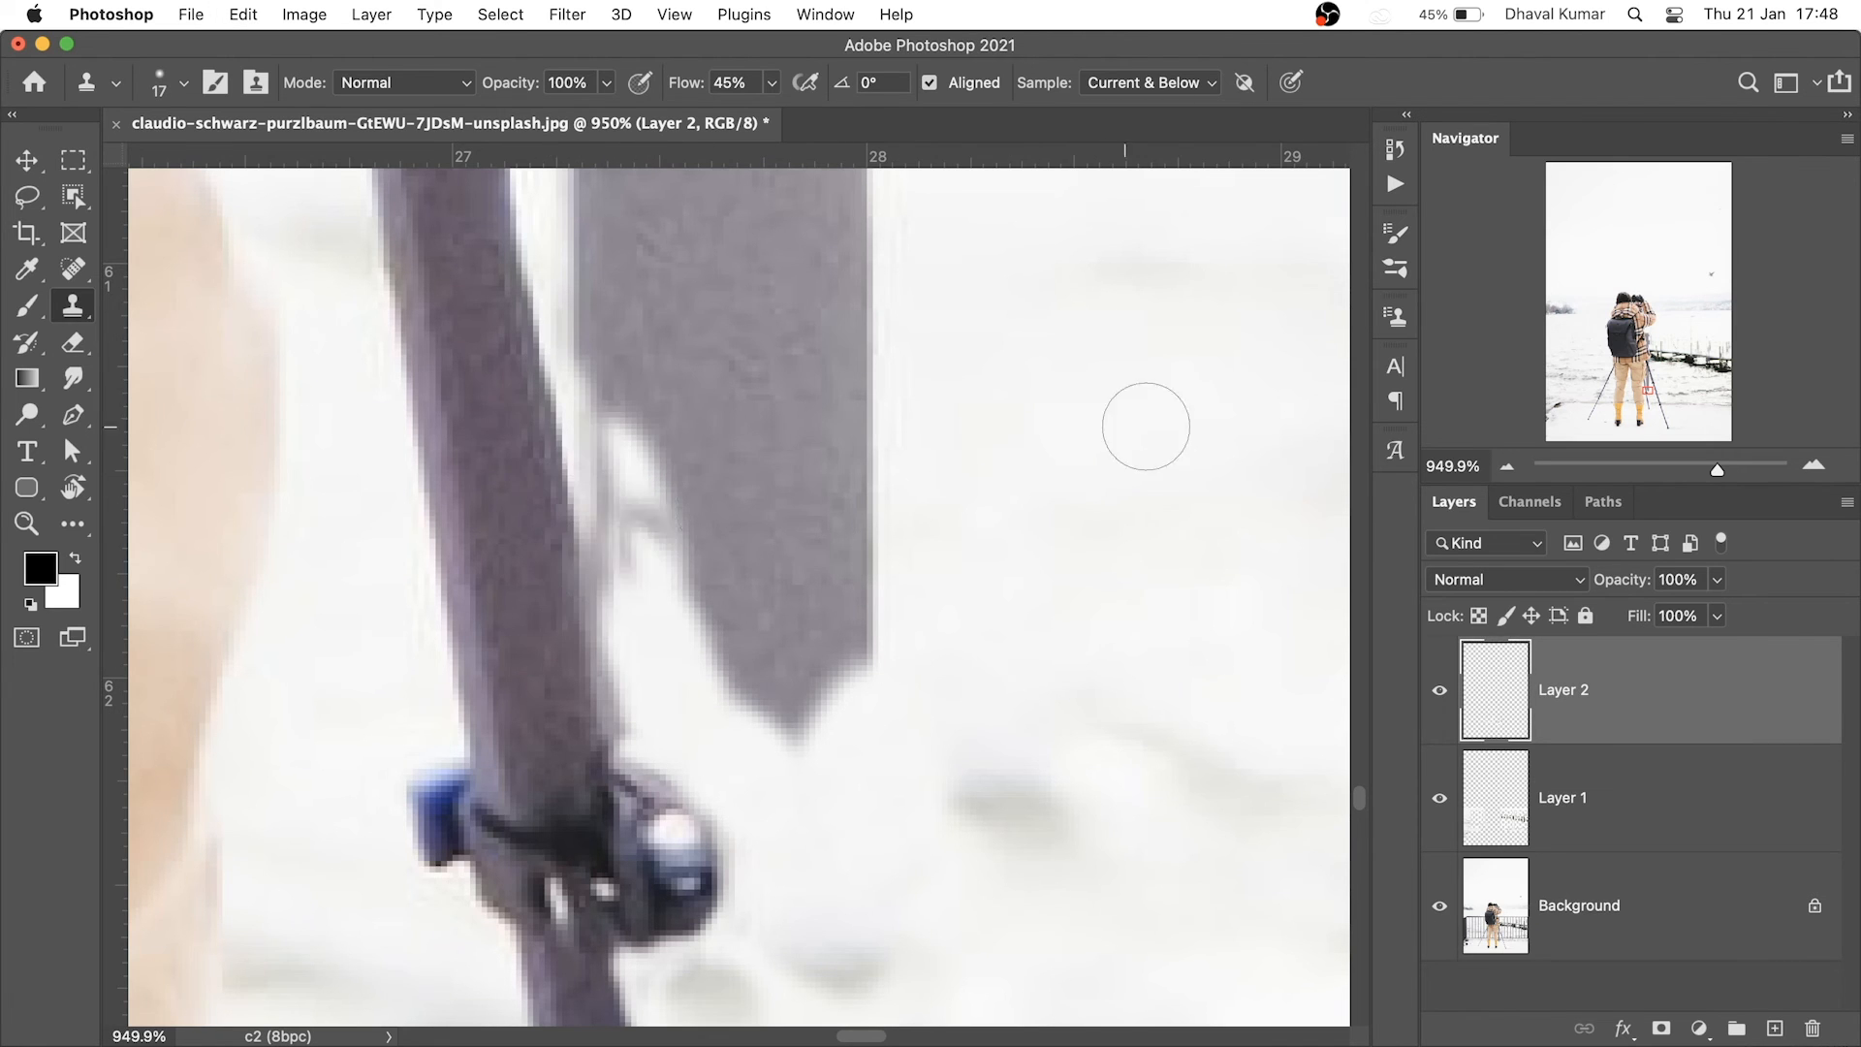
alt+click(1144, 425)
drag(626, 448, 612, 498)
Whiten the remaining lower part of the post using fresh snow samples and a smaller brush
drag(612, 498, 613, 619)
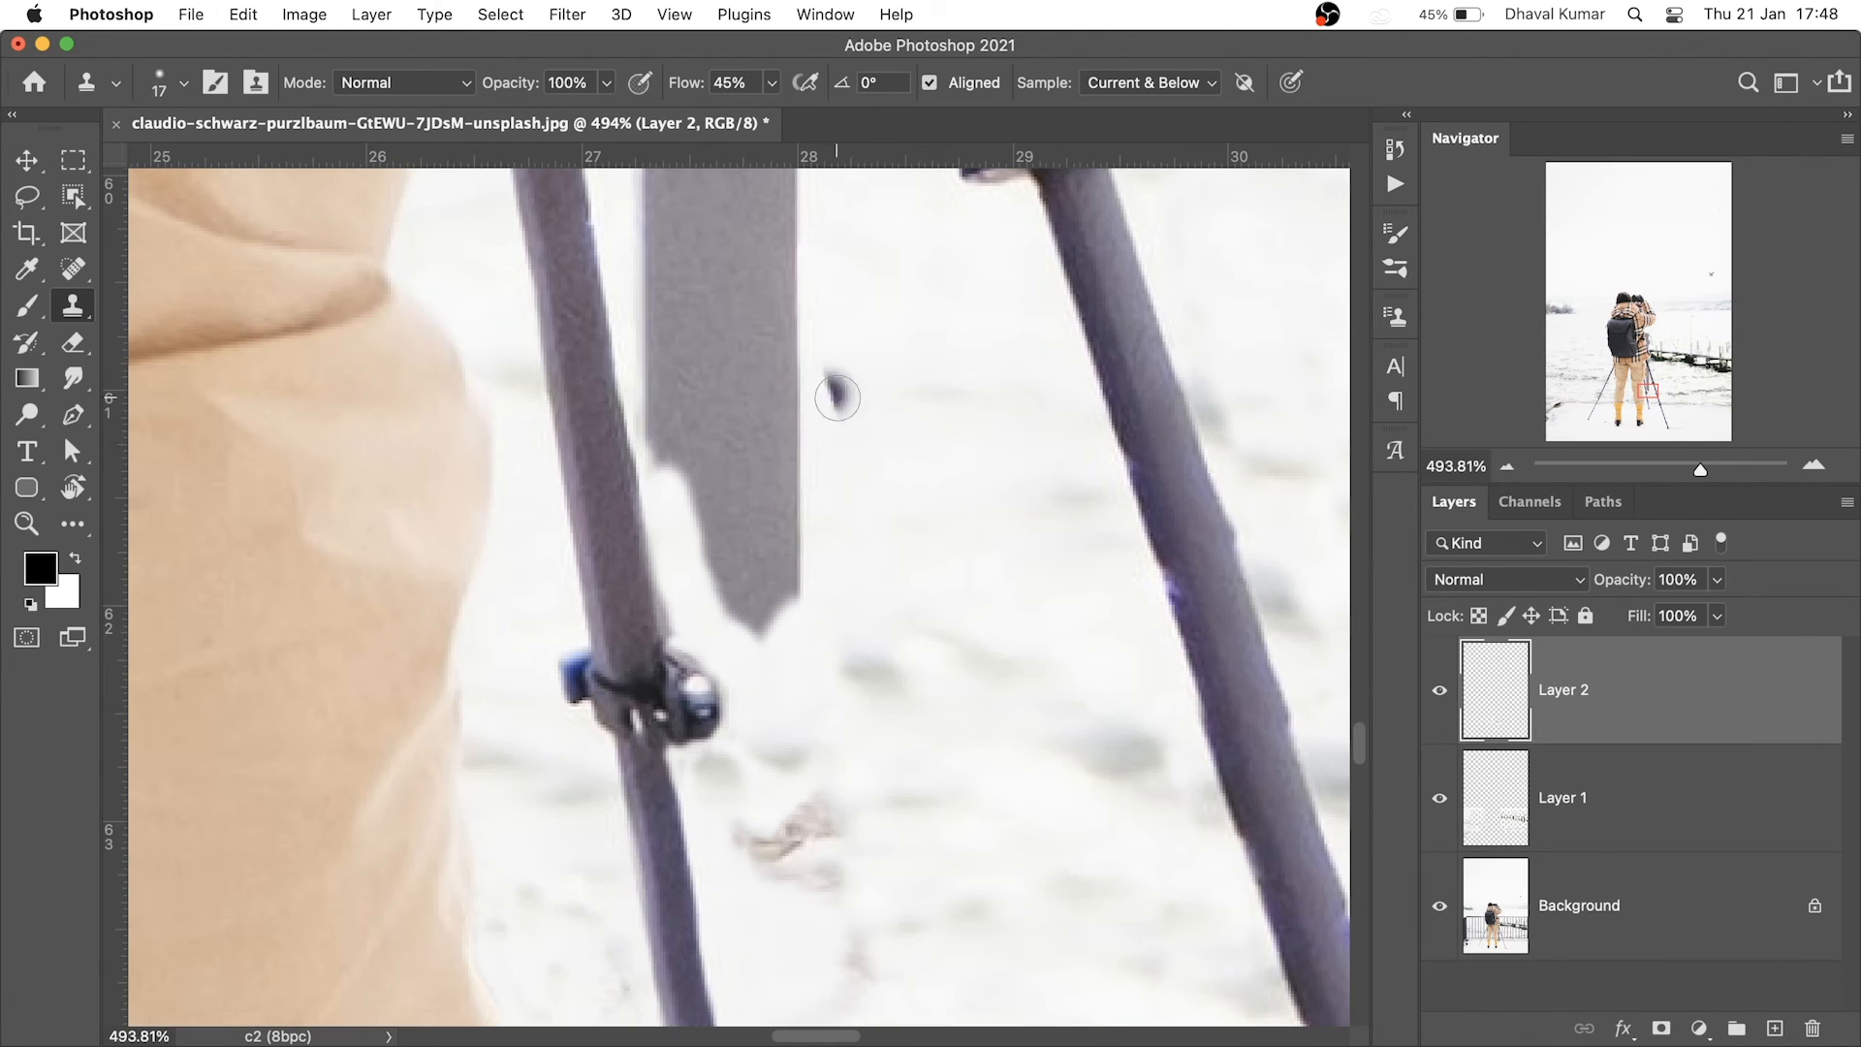
alt+click(869, 522)
mouse_move(759, 584)
mouse_down()
mouse_move(768, 602)
mouse_move(718, 467)
mouse_up()
mouse_move(770, 532)
mouse_down()
mouse_move(683, 570)
mouse_move(760, 647)
mouse_up()
drag(810, 519, 751, 534)
key(super+space)
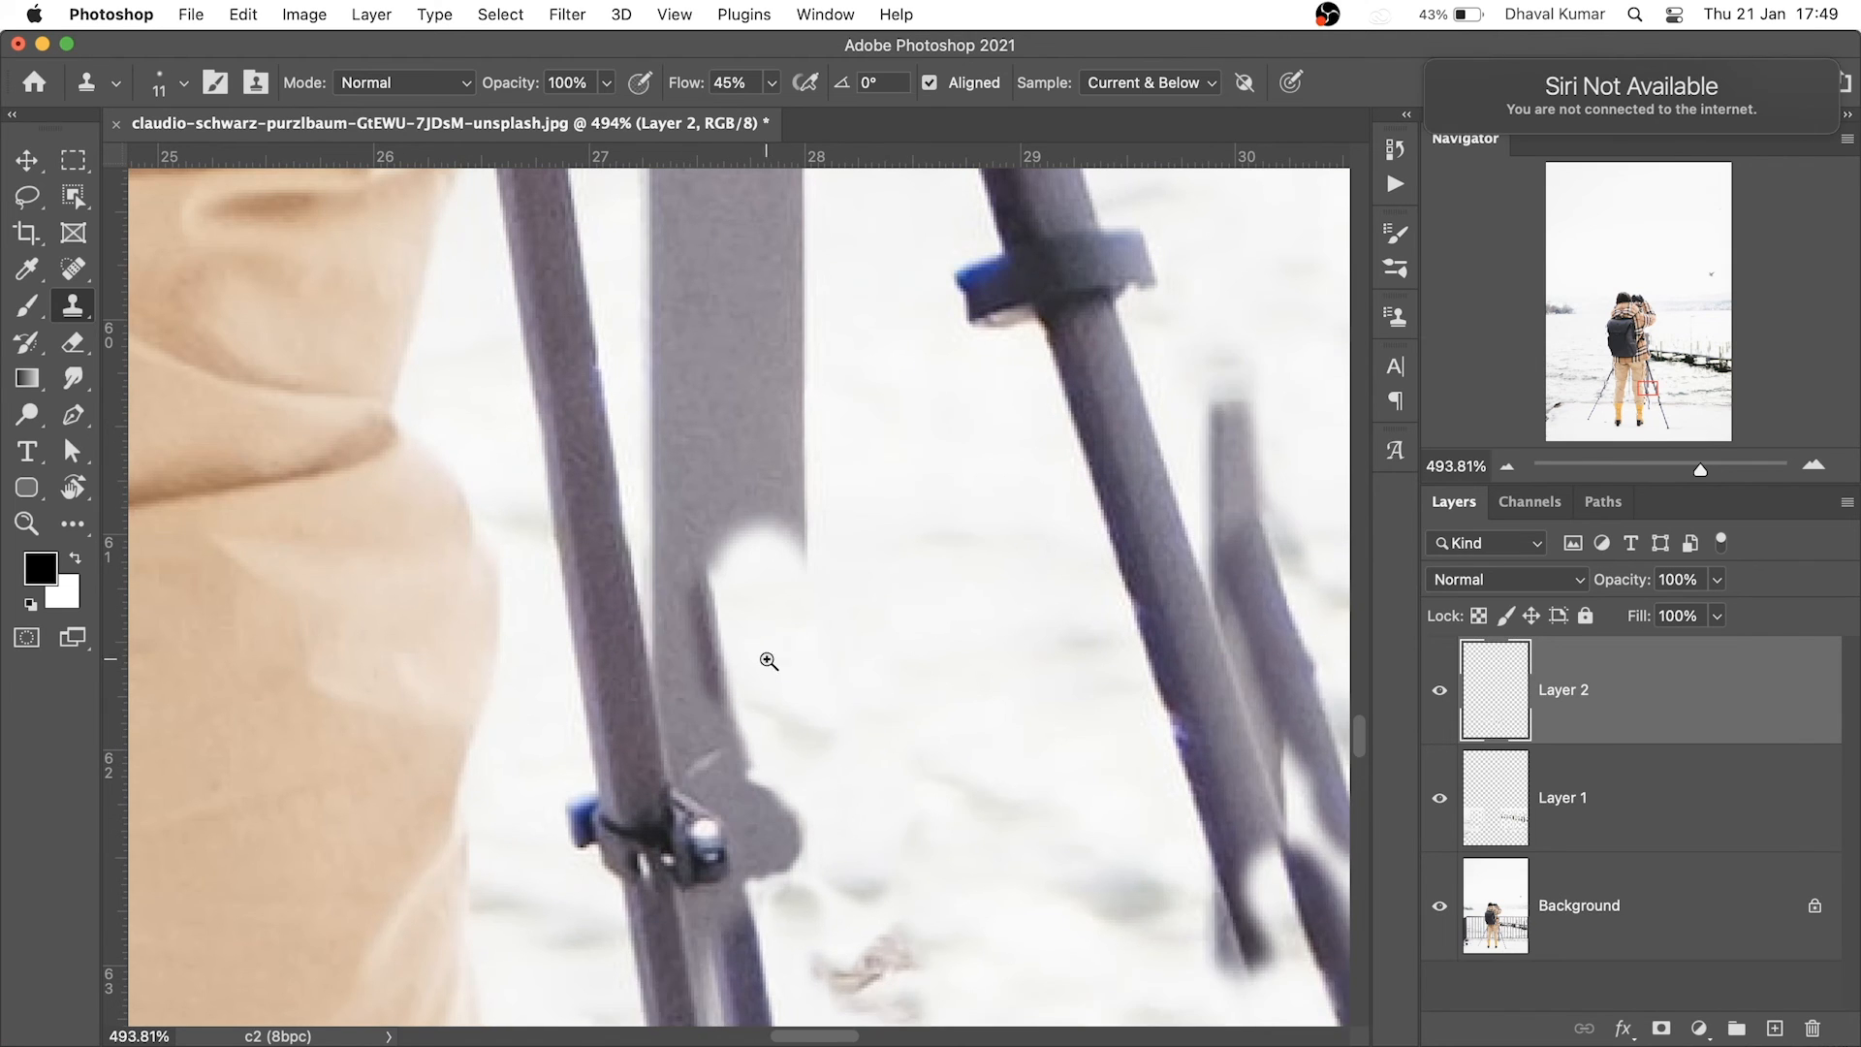
drag(696, 732, 829, 630)
drag(717, 586, 752, 857)
drag(752, 857, 601, 844)
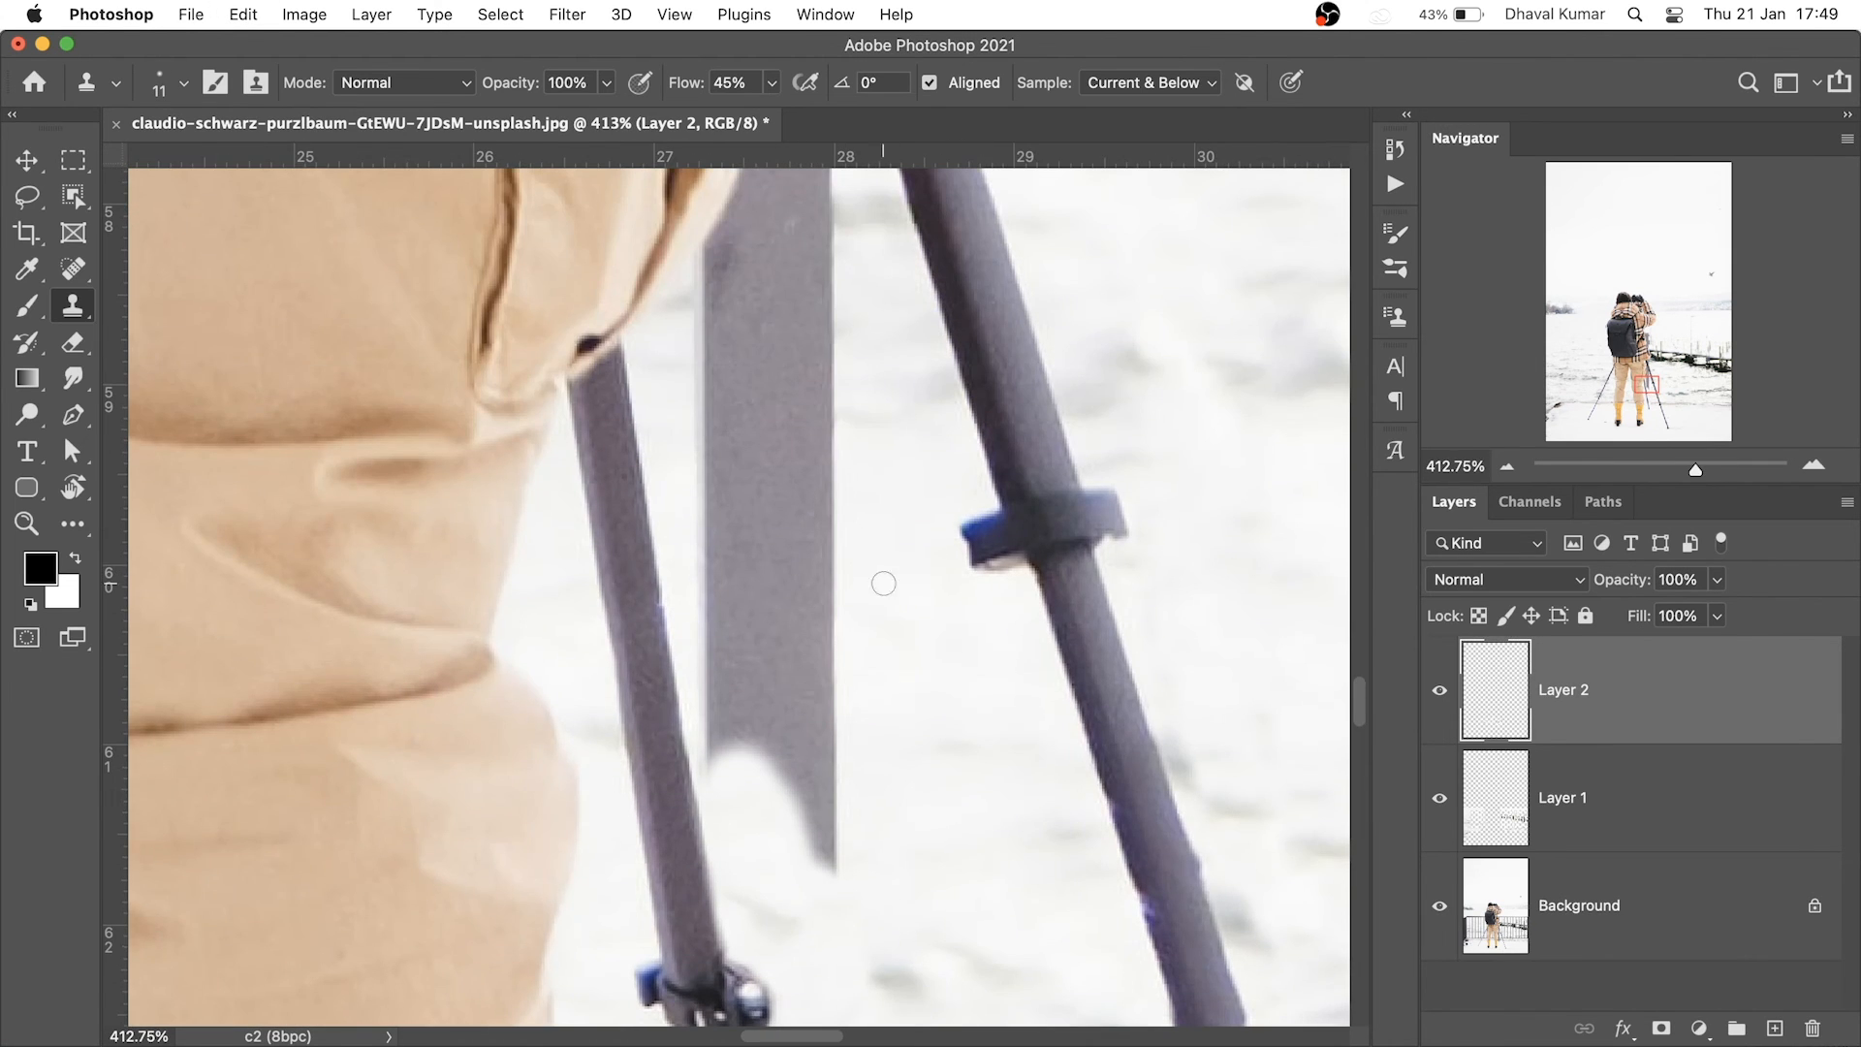
drag(837, 672, 814, 852)
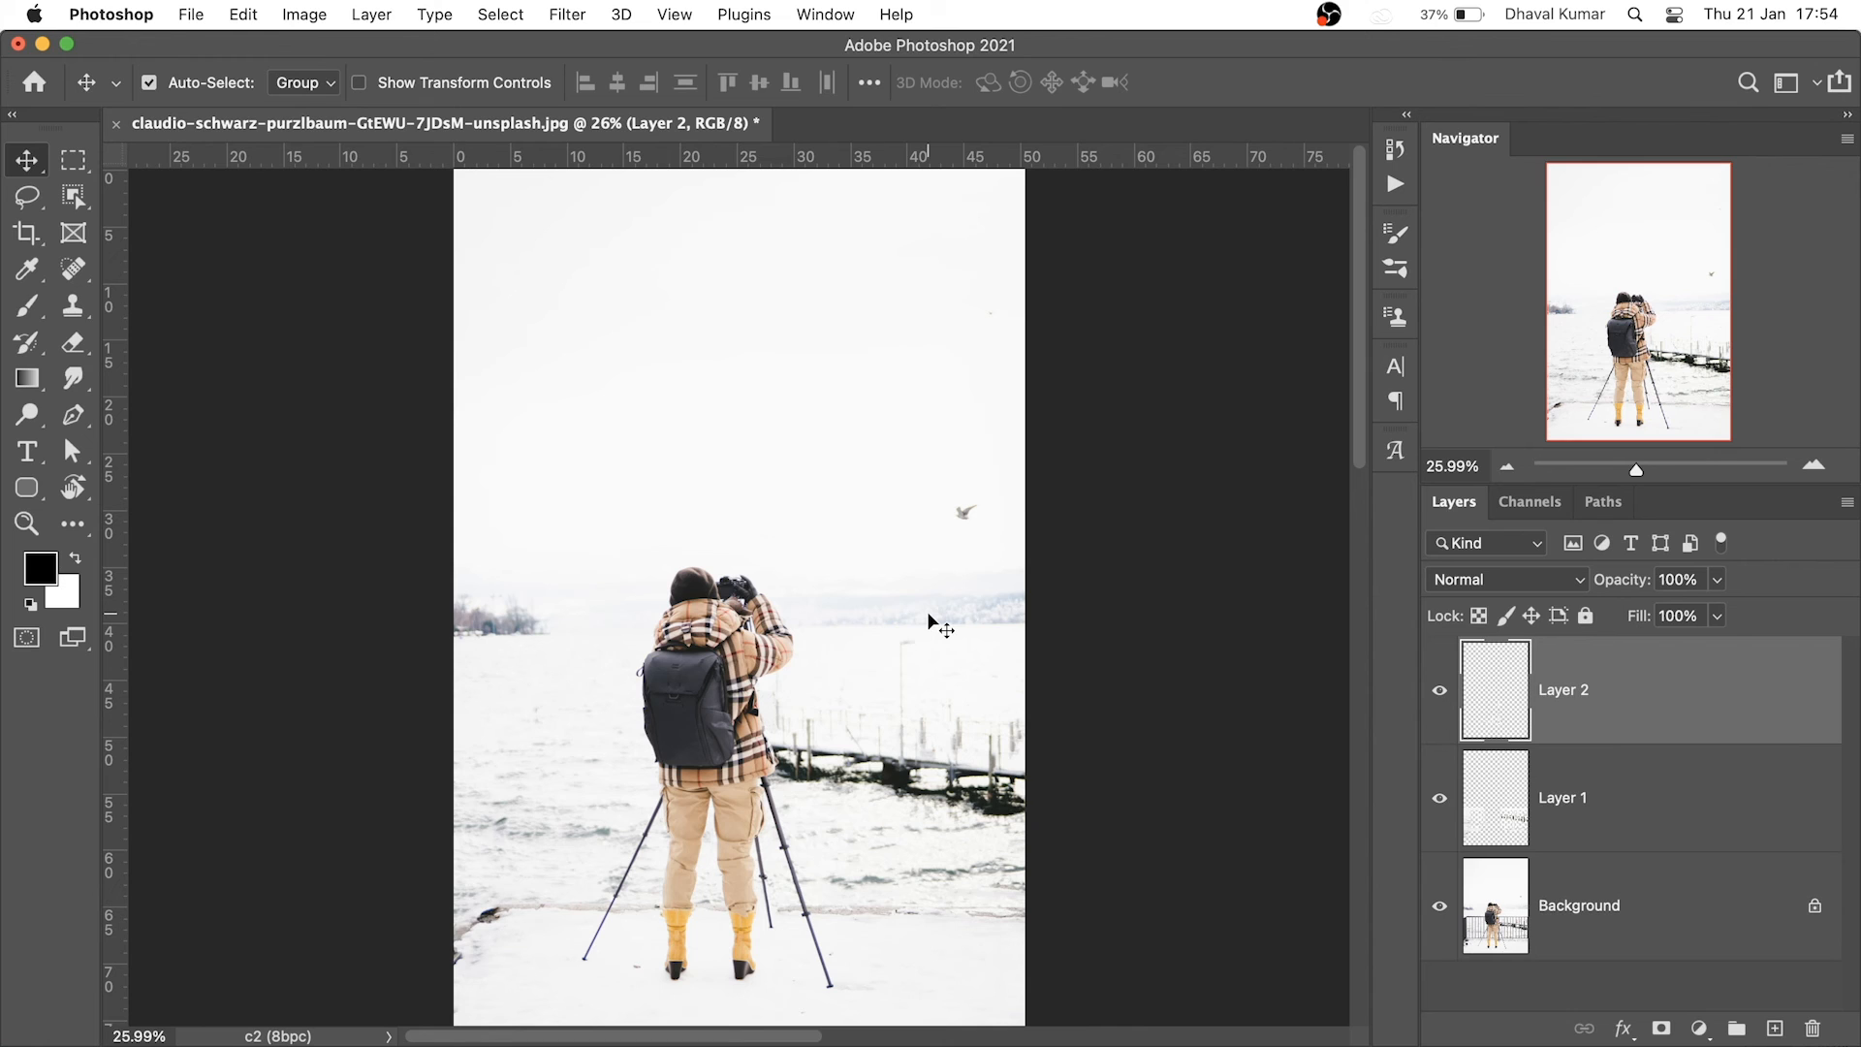
drag(833, 870, 869, 826)
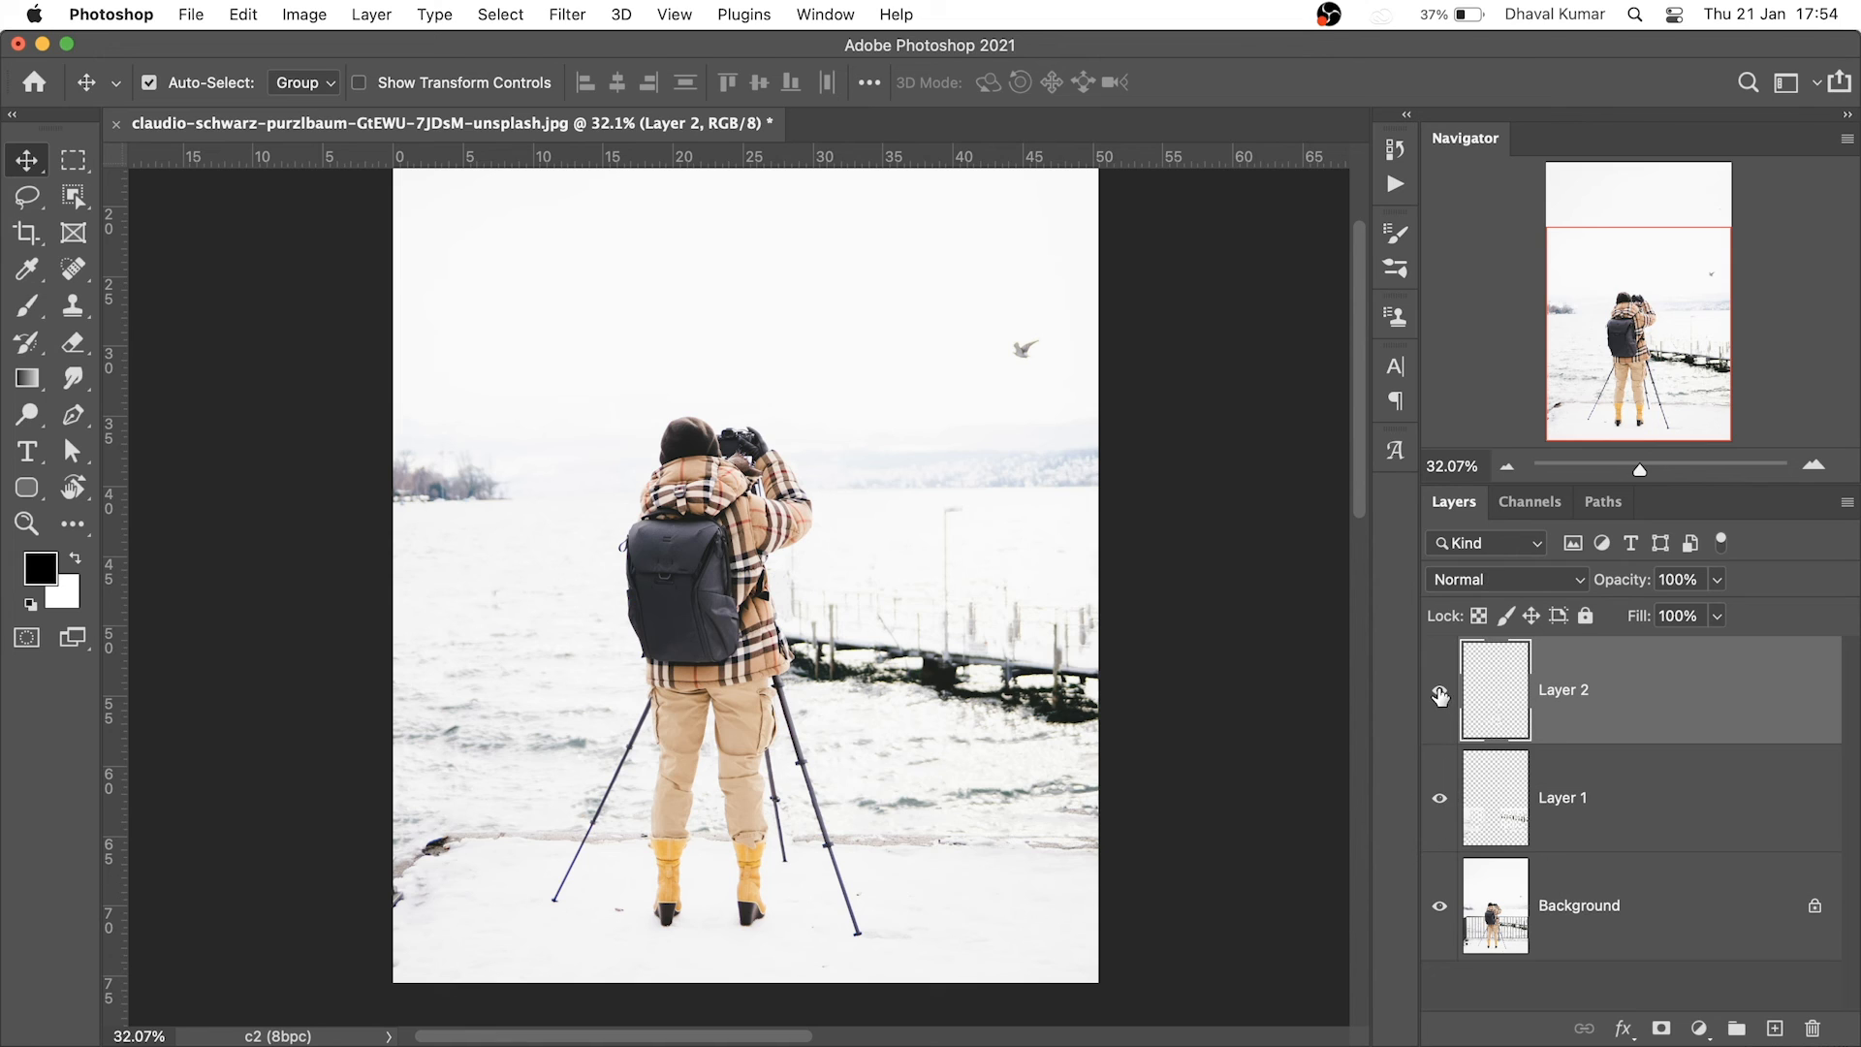
alt+click(1443, 880)
alt+click(1444, 880)
click(1443, 706)
click(1443, 704)
click(1442, 698)
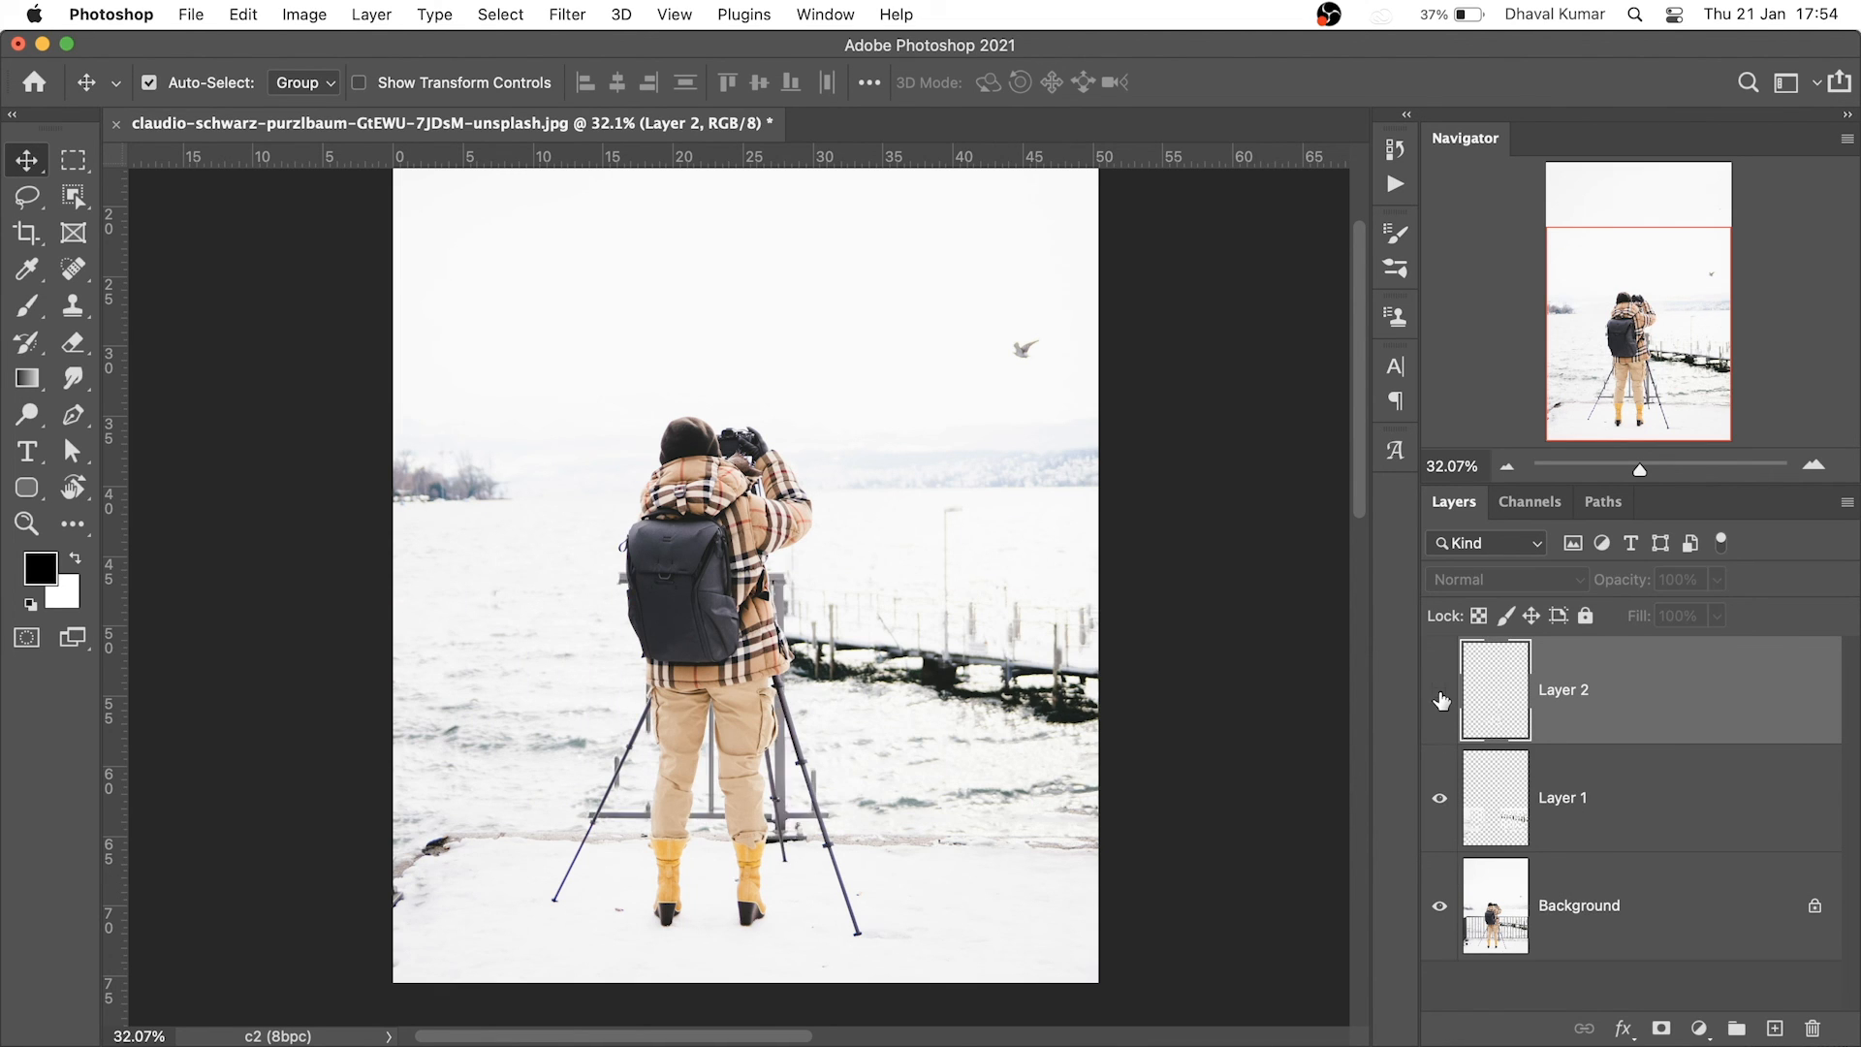
click(1441, 801)
click(1441, 797)
click(1439, 800)
click(1442, 793)
click(1441, 696)
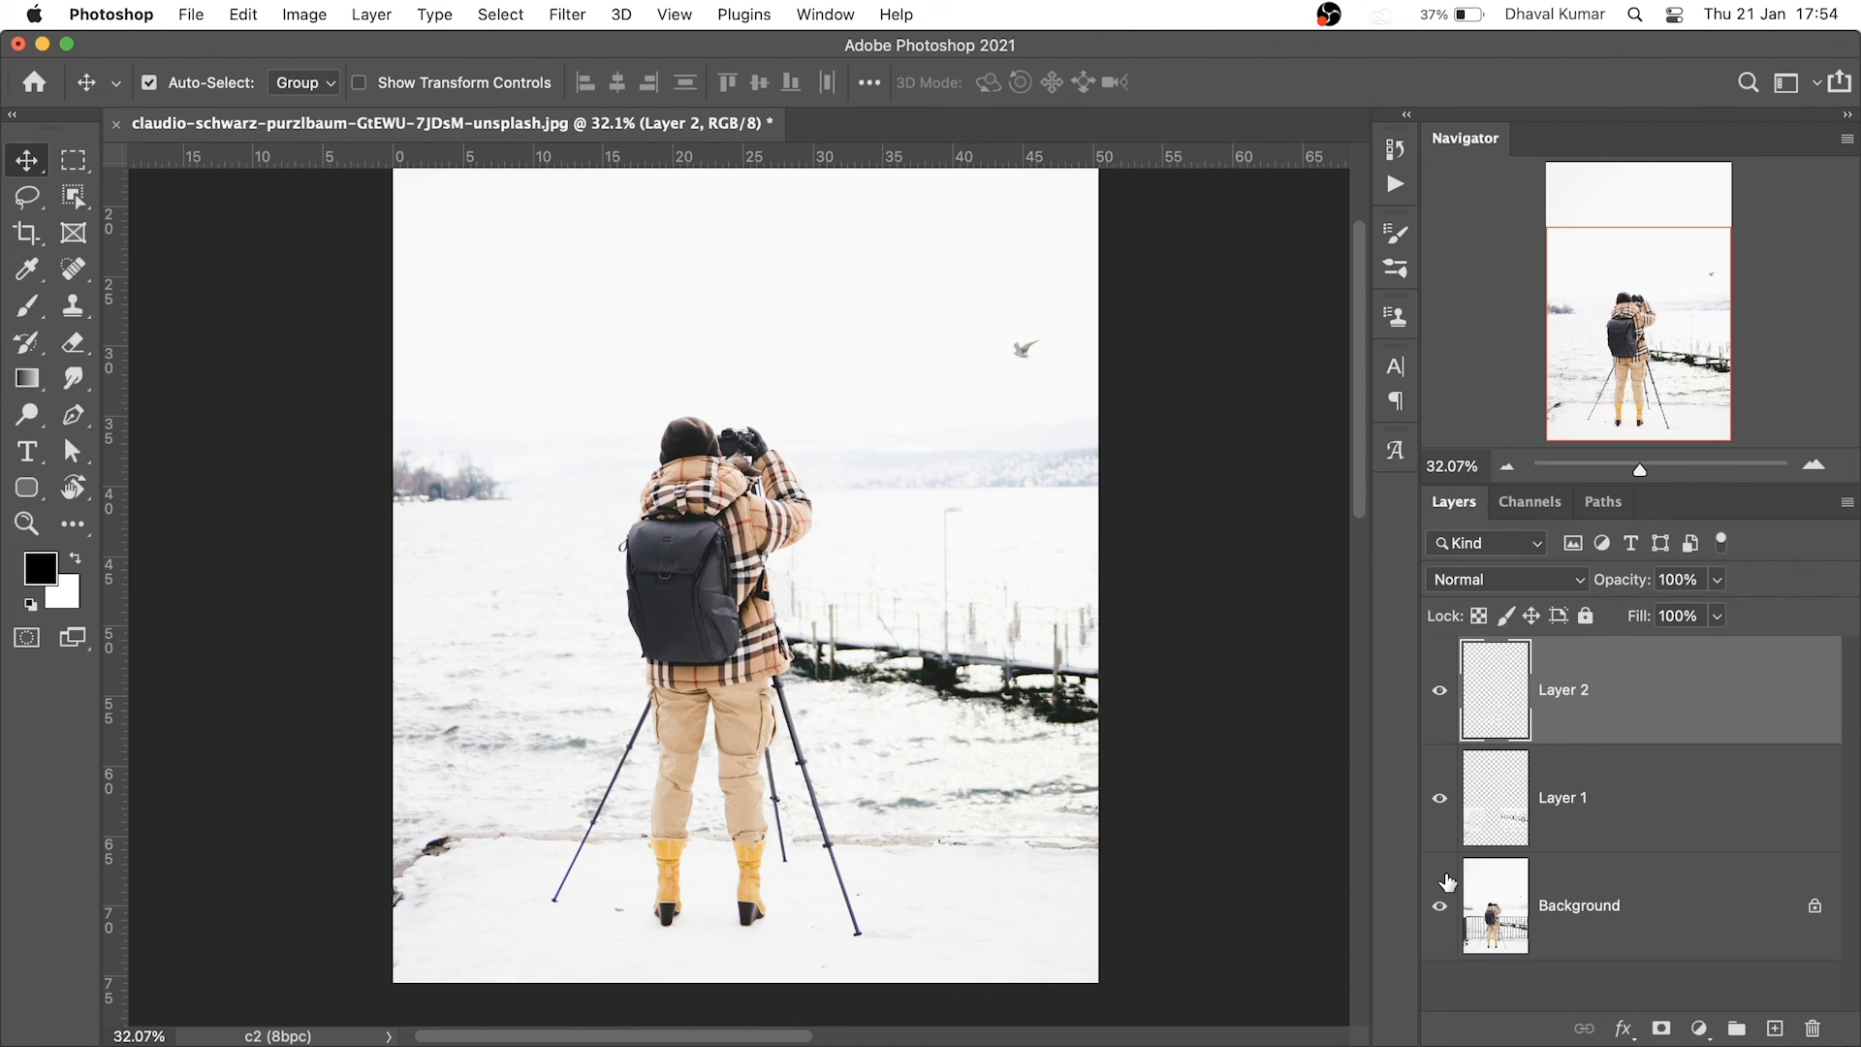
alt+click(1443, 888)
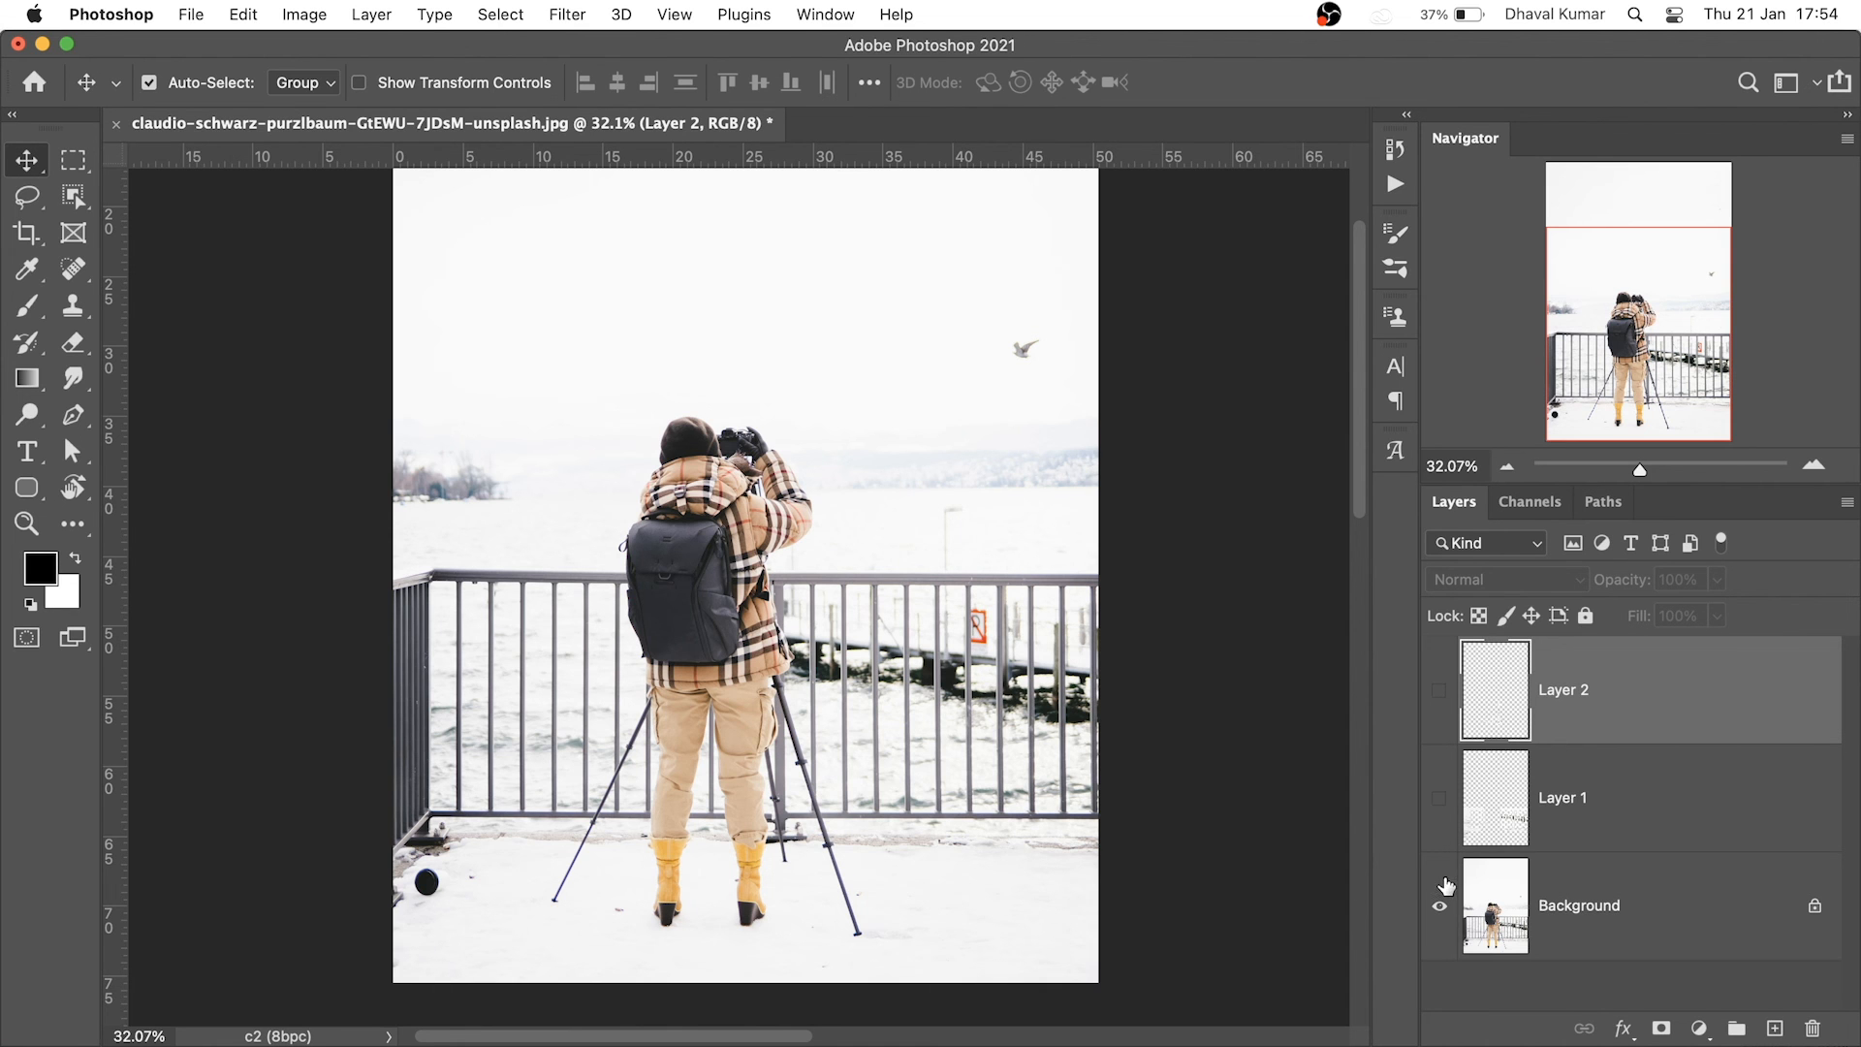
alt+click(1444, 887)
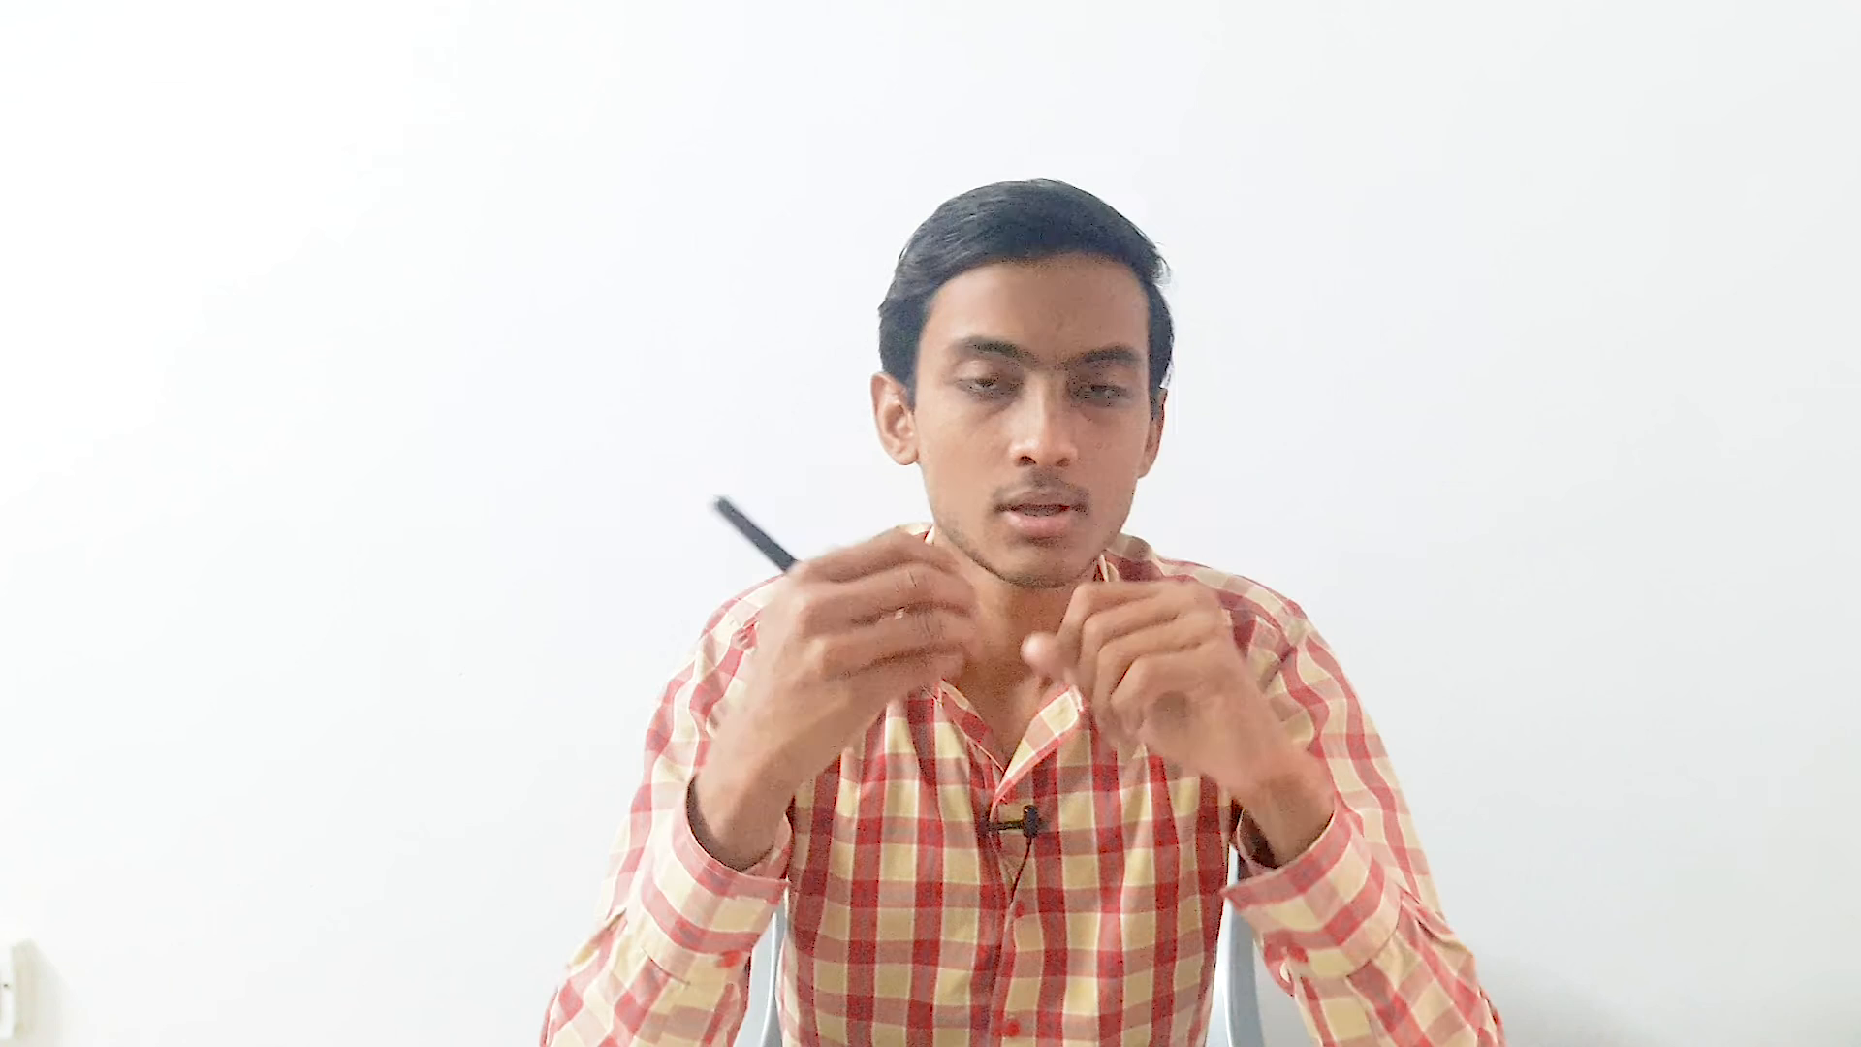